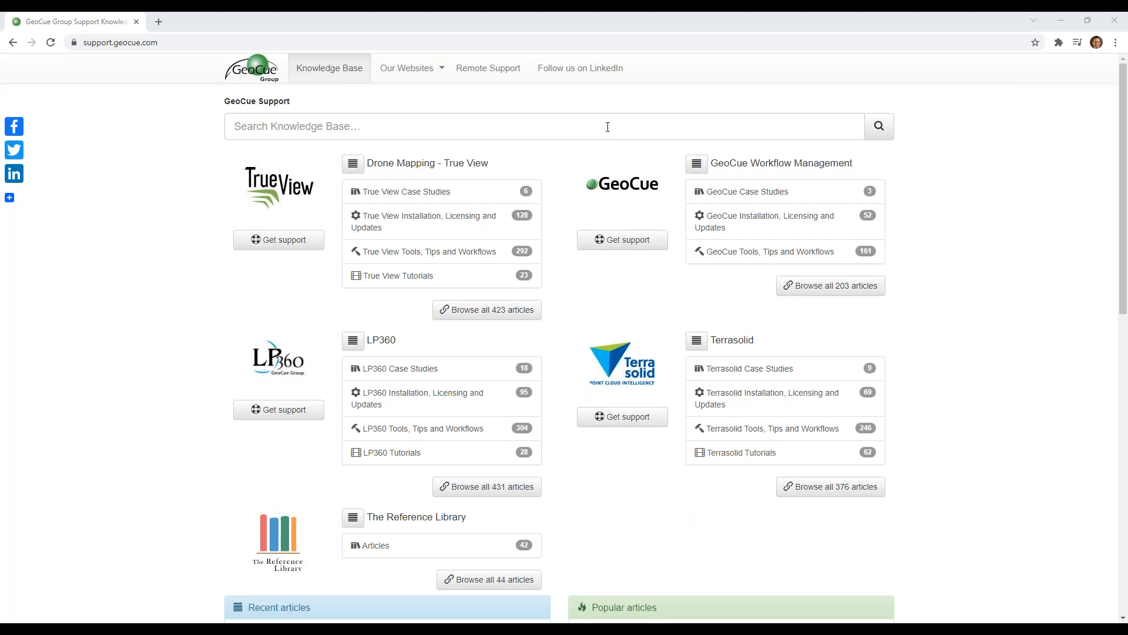
Search the GeoCue Knowledge Base for "new feature" and open the LP360 New Features article.
left_click(608, 127)
type("new ")
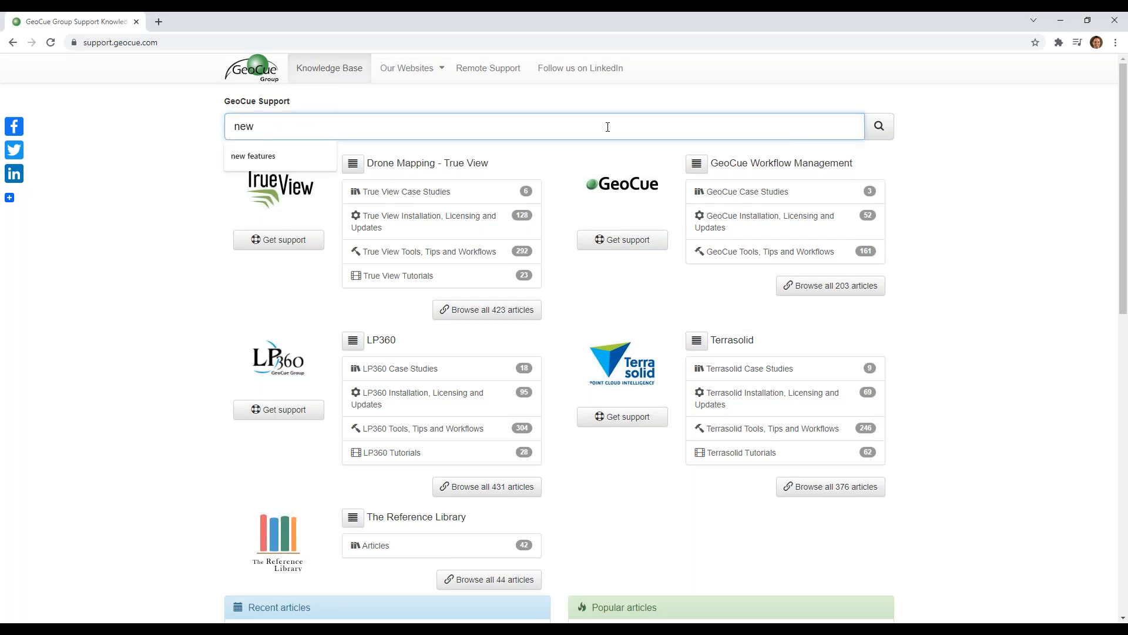
type("feature")
key("Return")
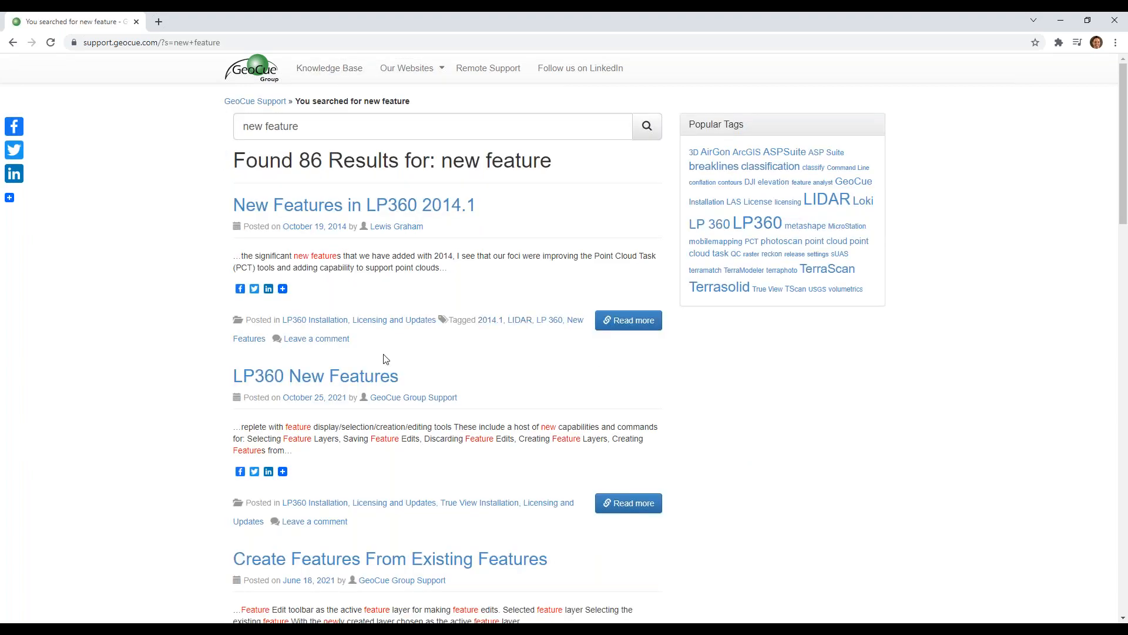
left_click(359, 382)
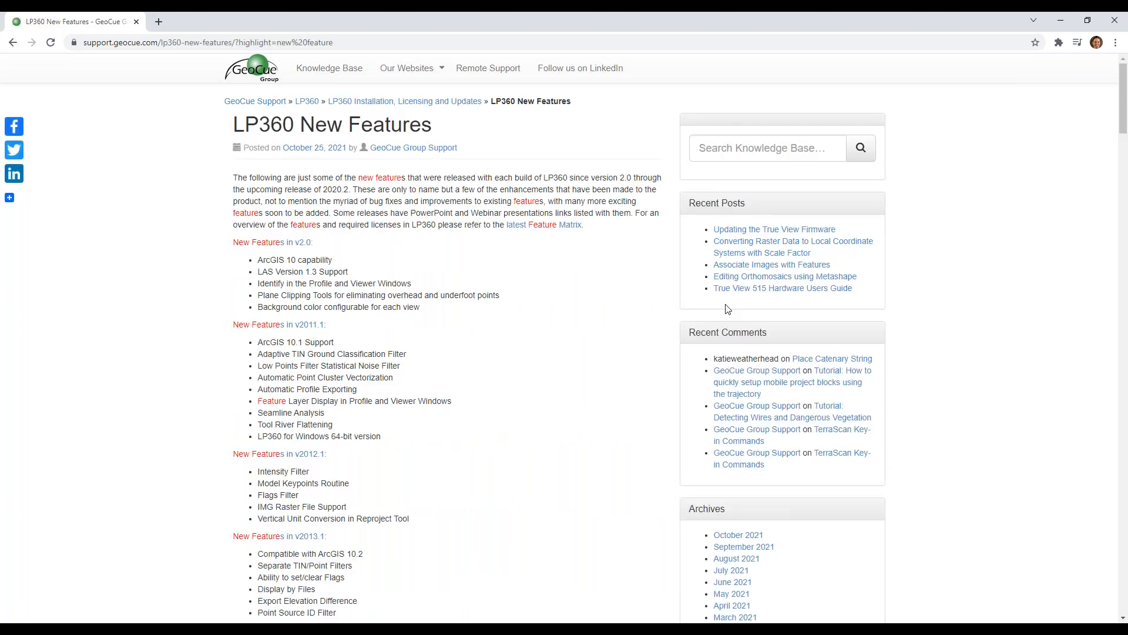
Read the list of new features for version v2021.1 in the article.
left_click_drag(1116, 97, 1068, 442)
scroll(1067, 442, "down", 6)
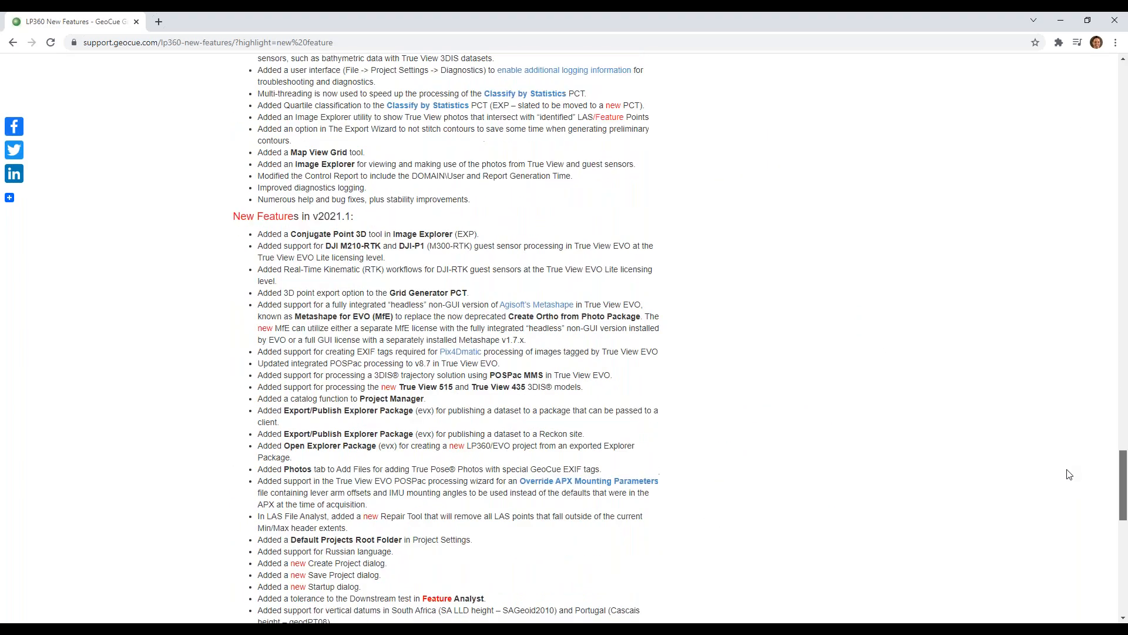
mouse_move(1120, 481)
left_mouse_down()
mouse_move(1120, 502)
mouse_move(1118, 484)
left_mouse_up()
scroll(1120, 503, "down", 2)
scroll(1120, 502, "up", 2)
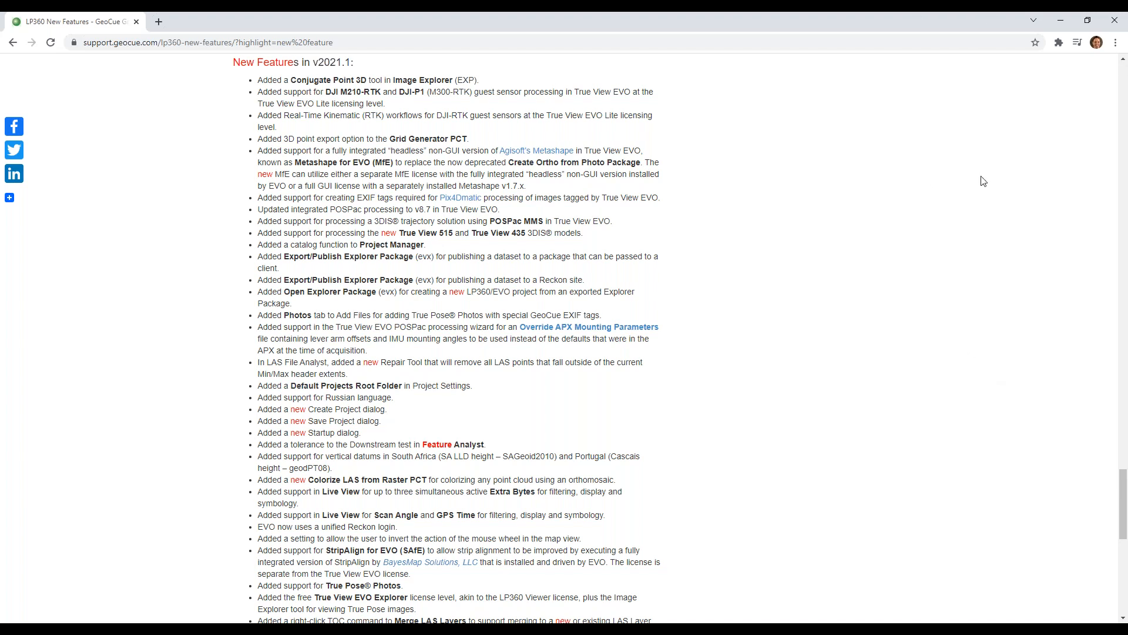
Switch to True View EVO, dismiss the startup dialog and review the available accounts in the True View Reckon sign-in settings.
key("alt+Tab")
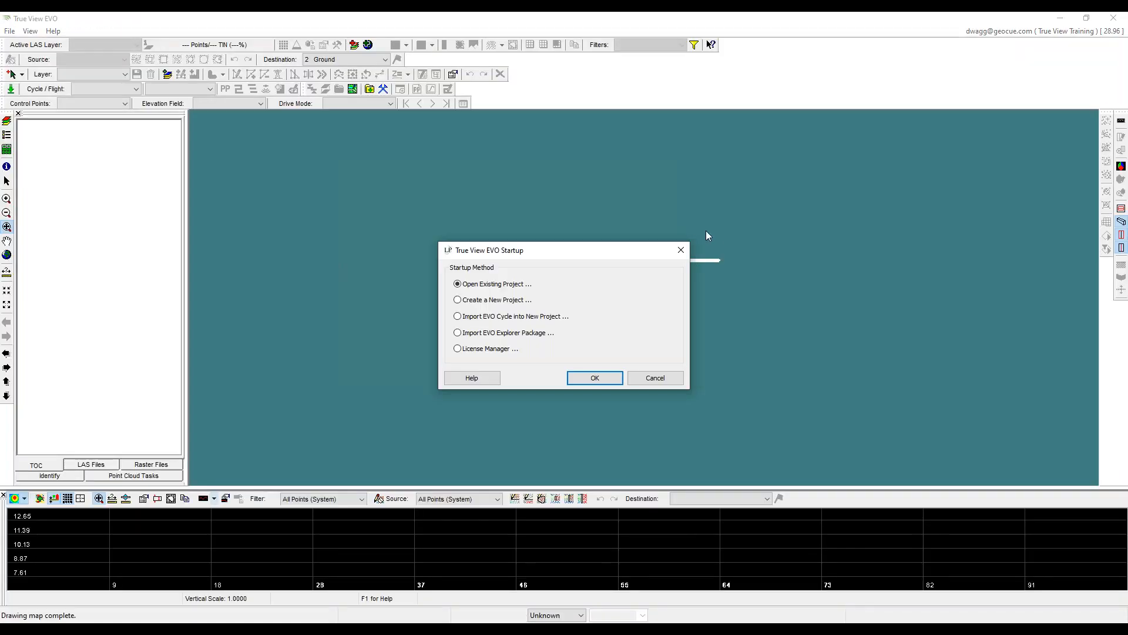
left_click(655, 380)
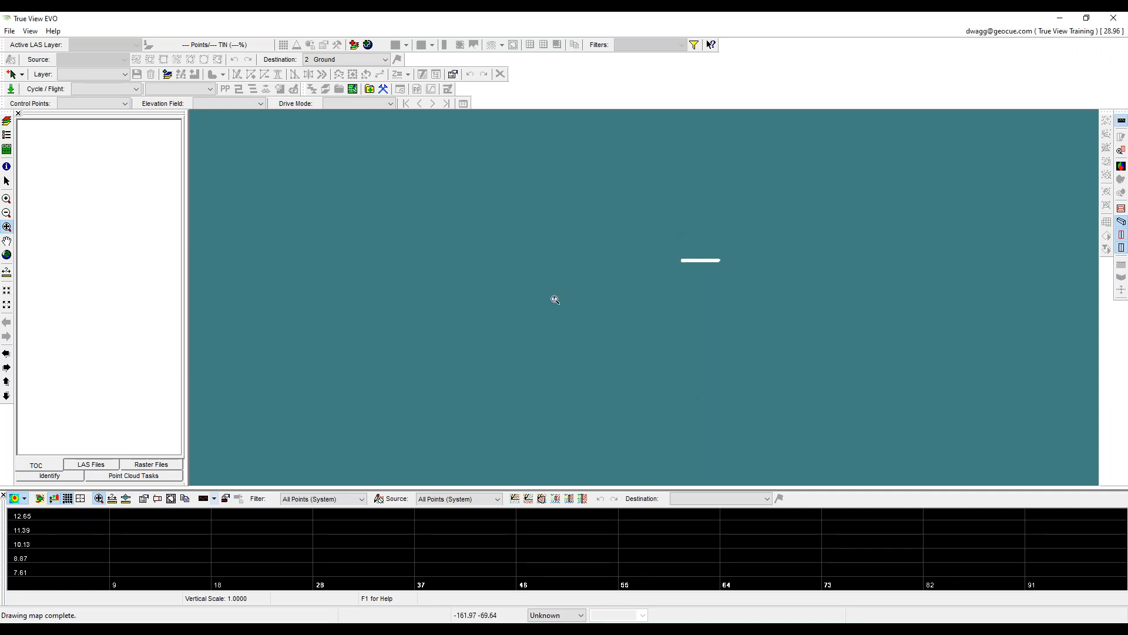
left_click(1020, 33)
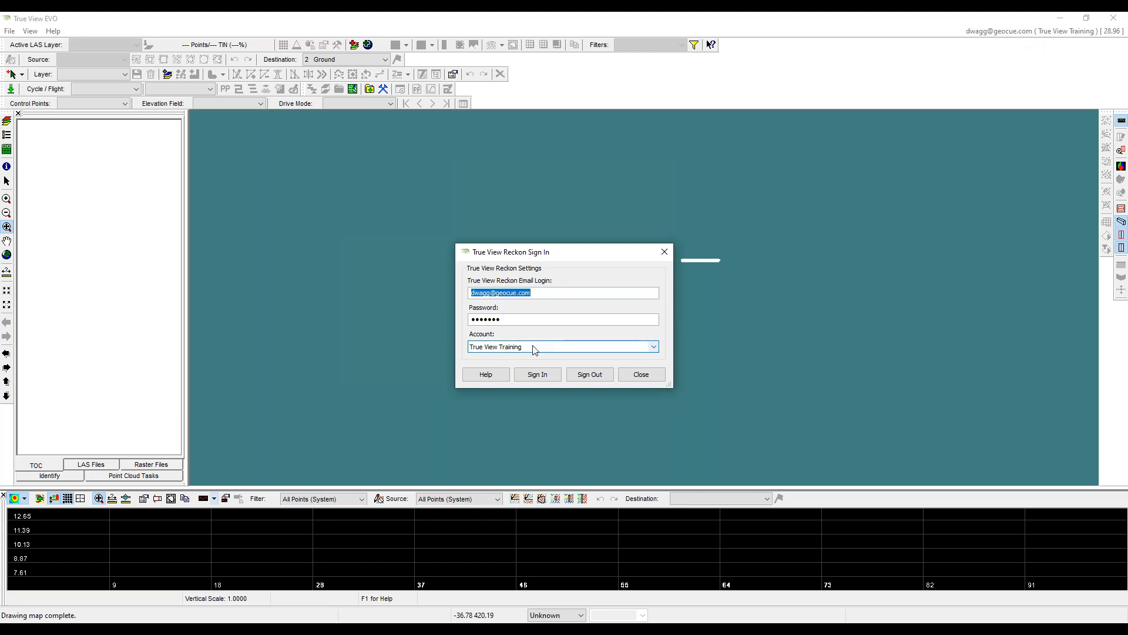
left_click(509, 348)
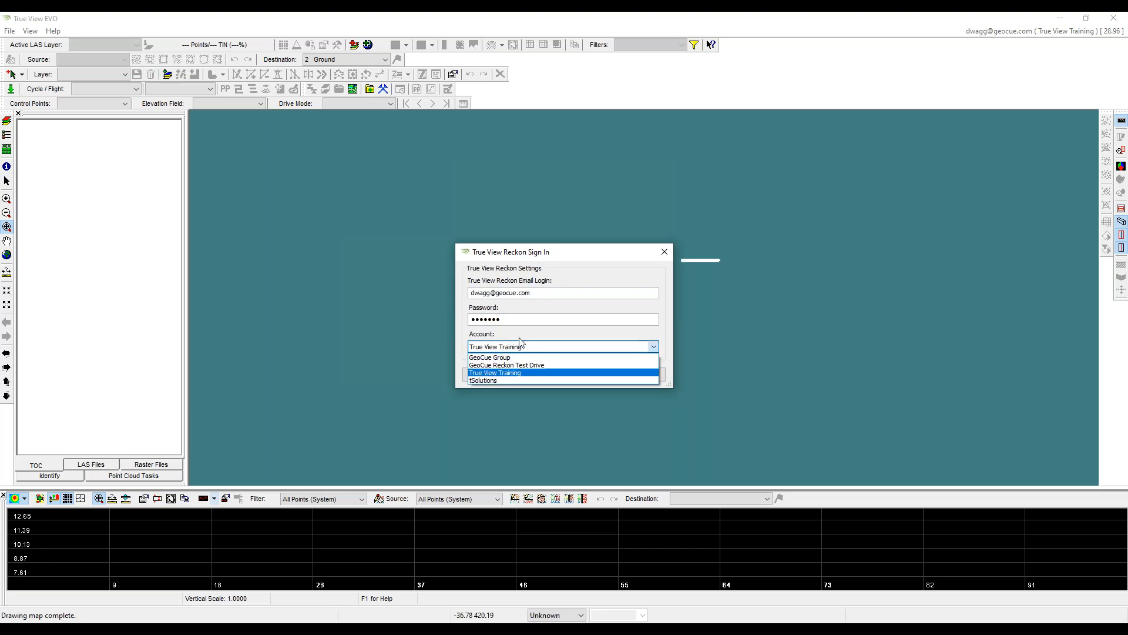
left_click(522, 346)
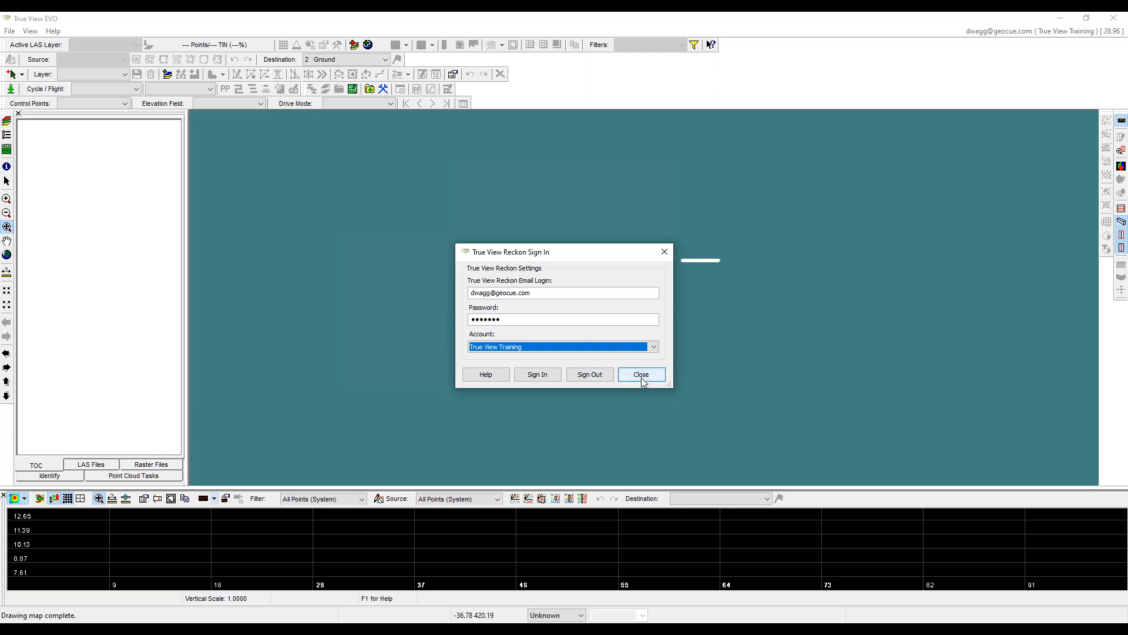
left_click(641, 376)
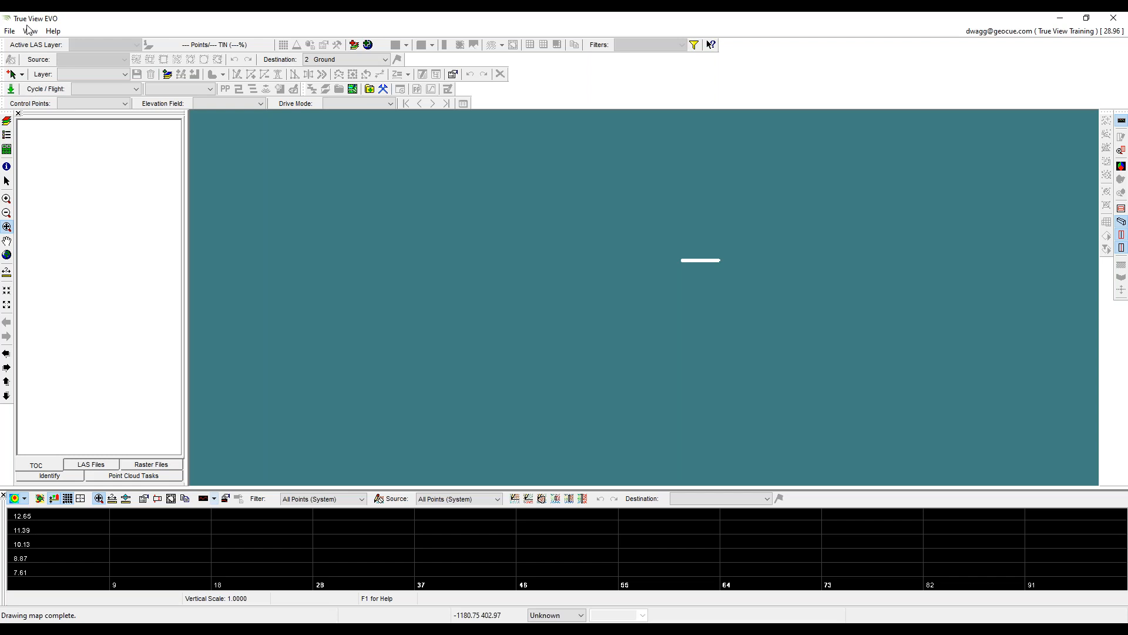
Check the Metashape for EVO activation status in the experimental project settings and close them without changes.
left_click(9, 31)
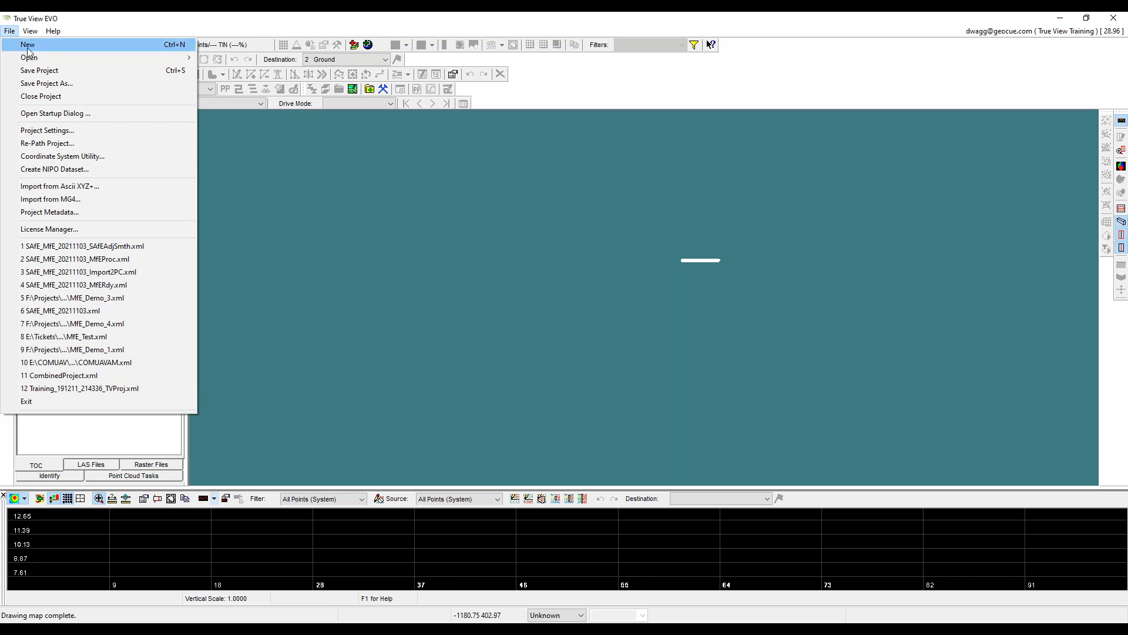
left_click(42, 131)
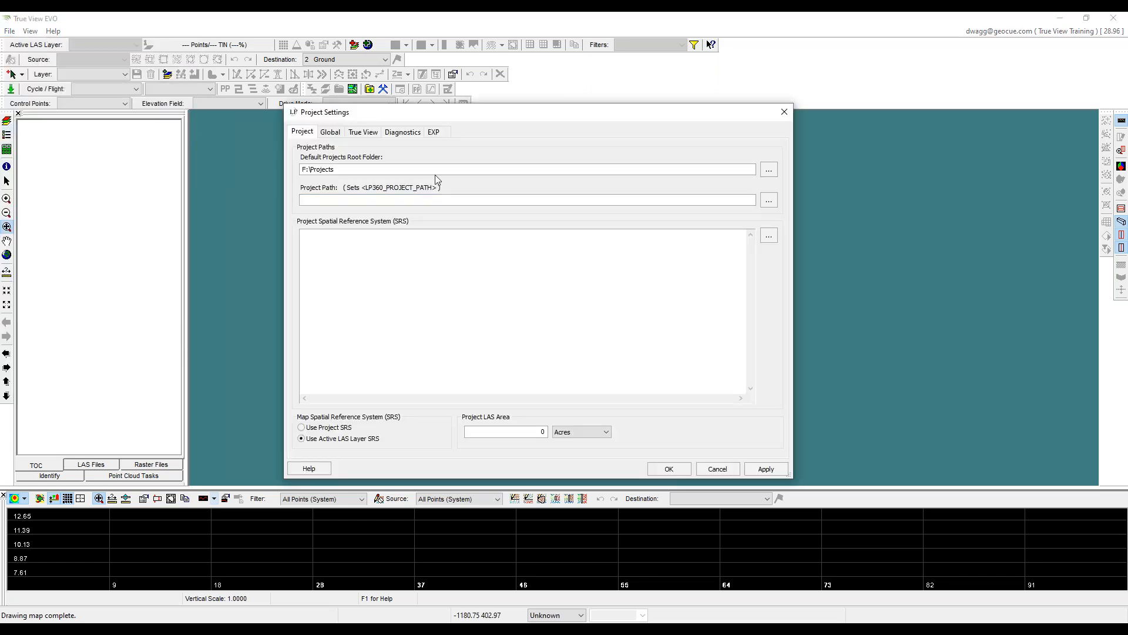
left_click(435, 132)
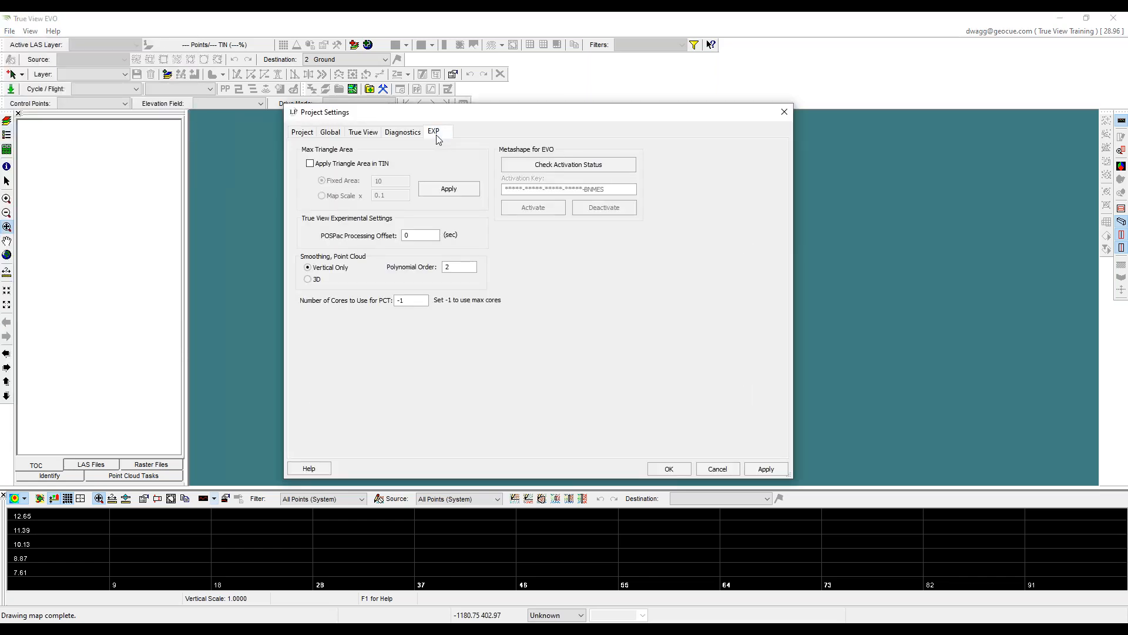
left_click(574, 164)
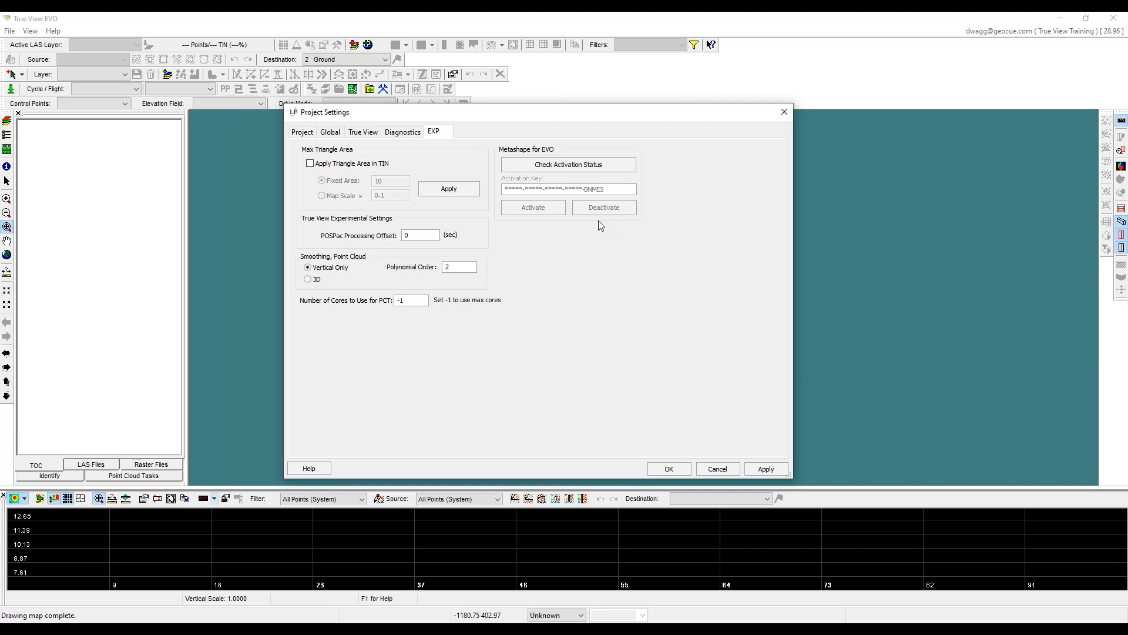
left_click(717, 468)
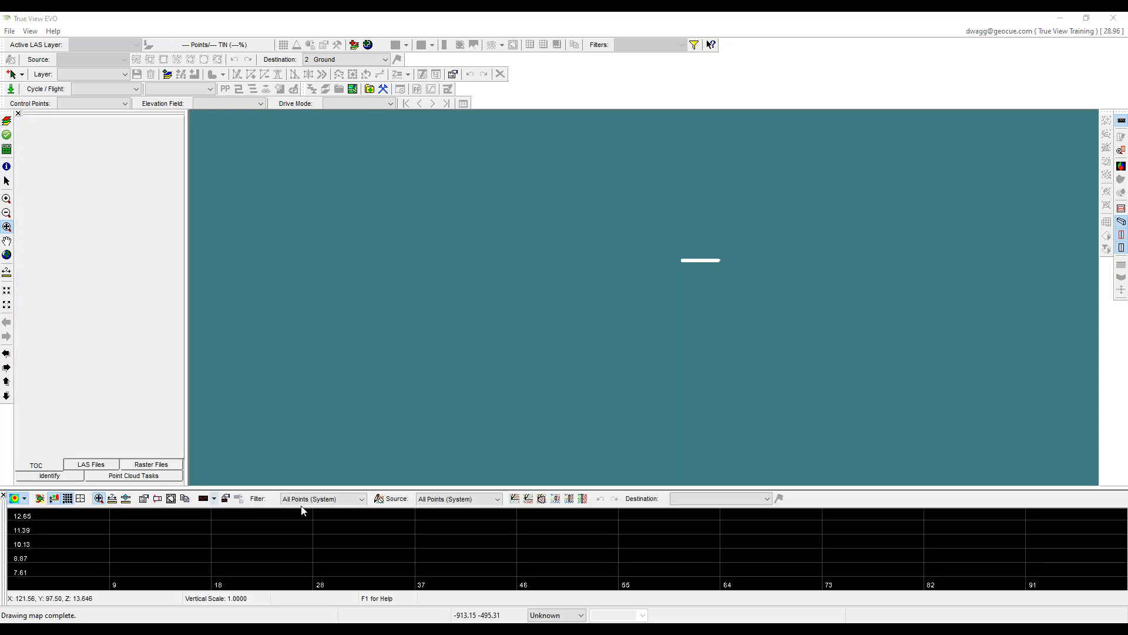
Switch to File Explorer, locate installPyYAML.bat in C:\Program Files\Common Files\LP360\MSPy38, and close the window.
left_click_drag(1127, 101, 453, 103)
left_click(212, 404)
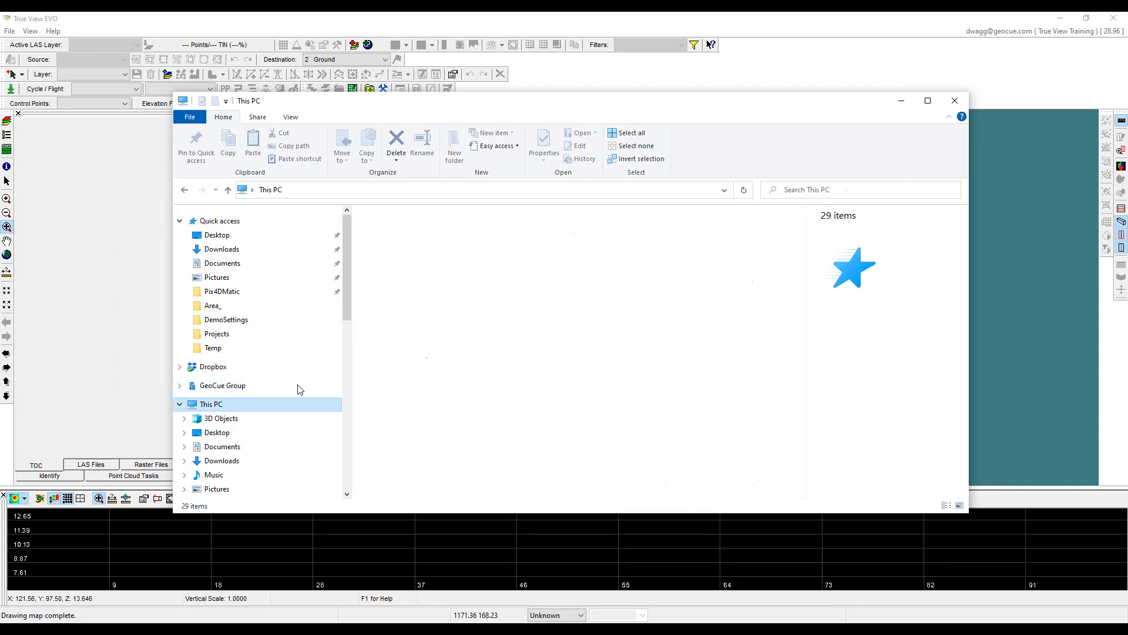
double_click(406, 385)
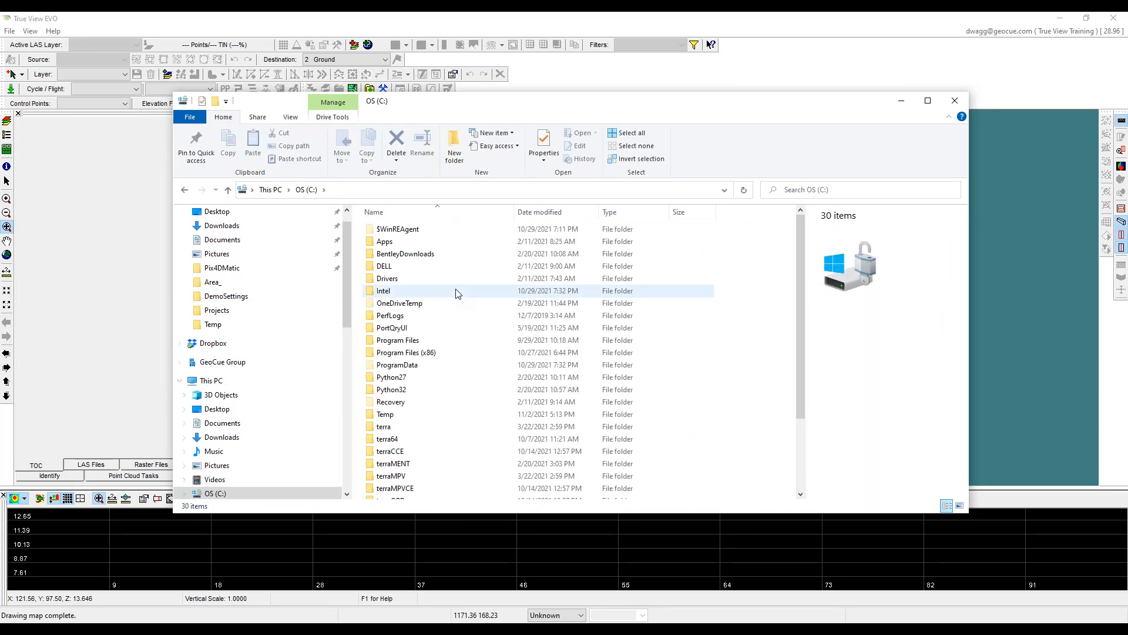
double_click(411, 343)
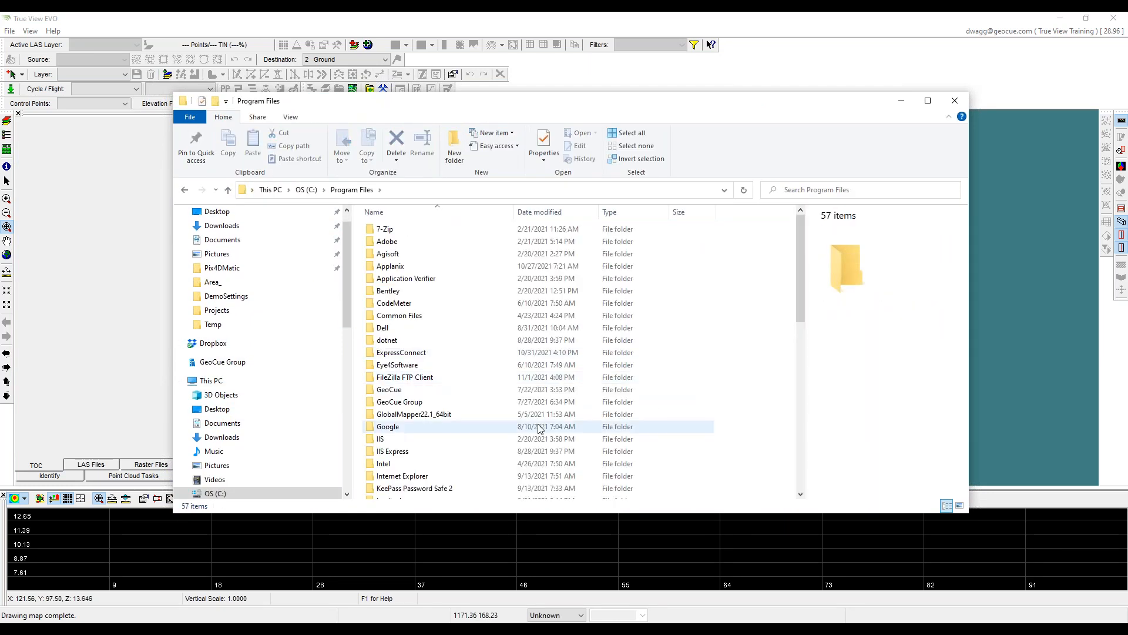
left_click(404, 316)
double_click(404, 317)
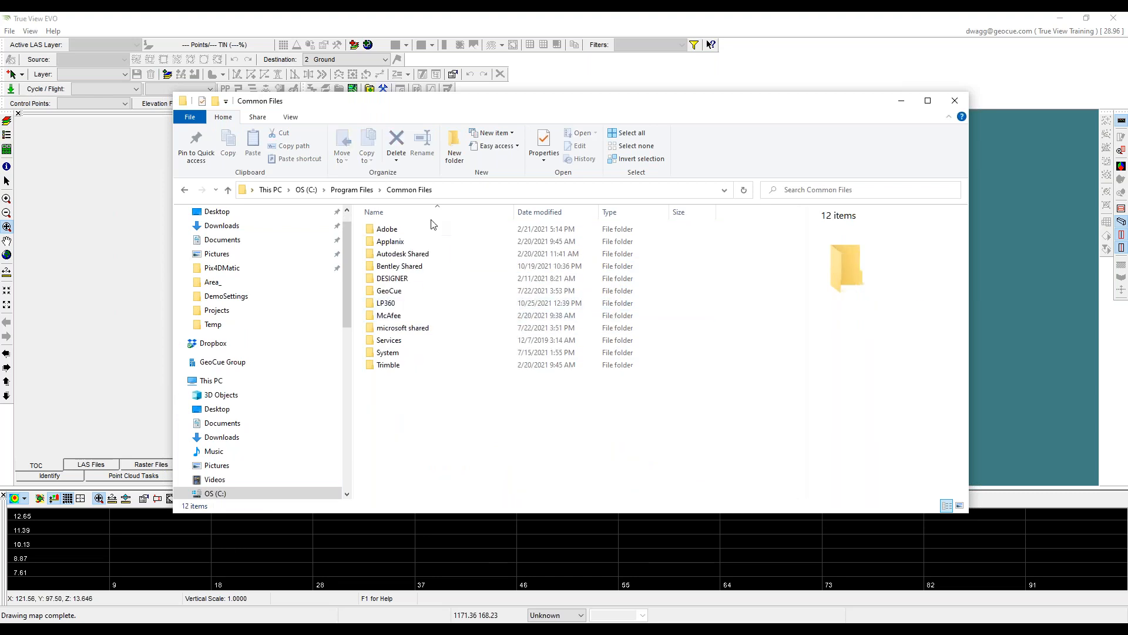
double_click(394, 305)
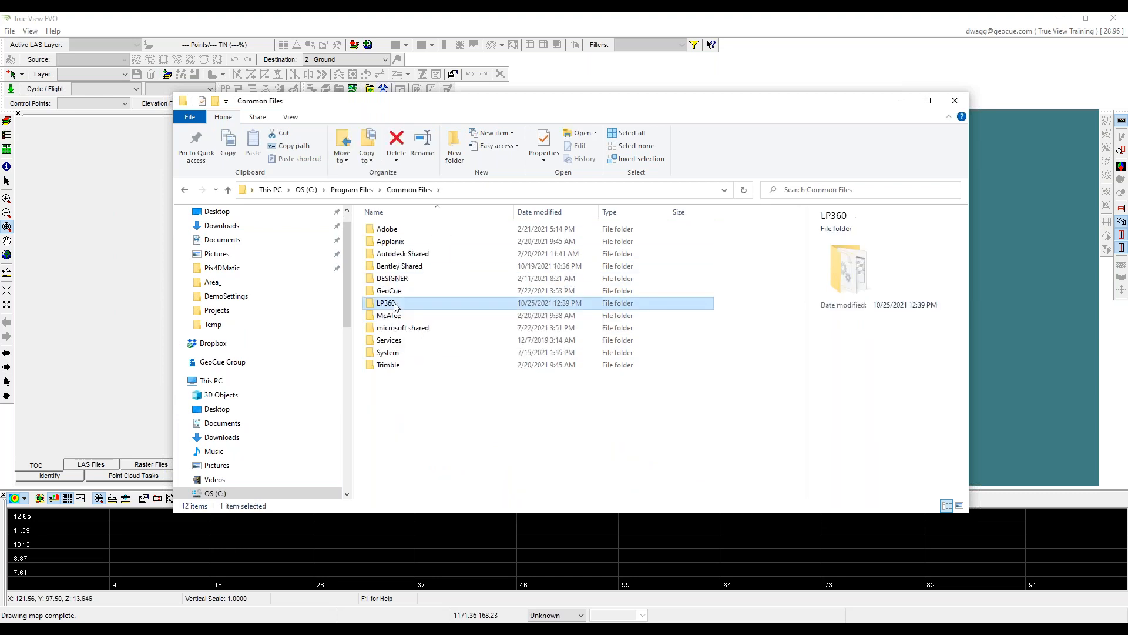
left_click(395, 267)
double_click(395, 267)
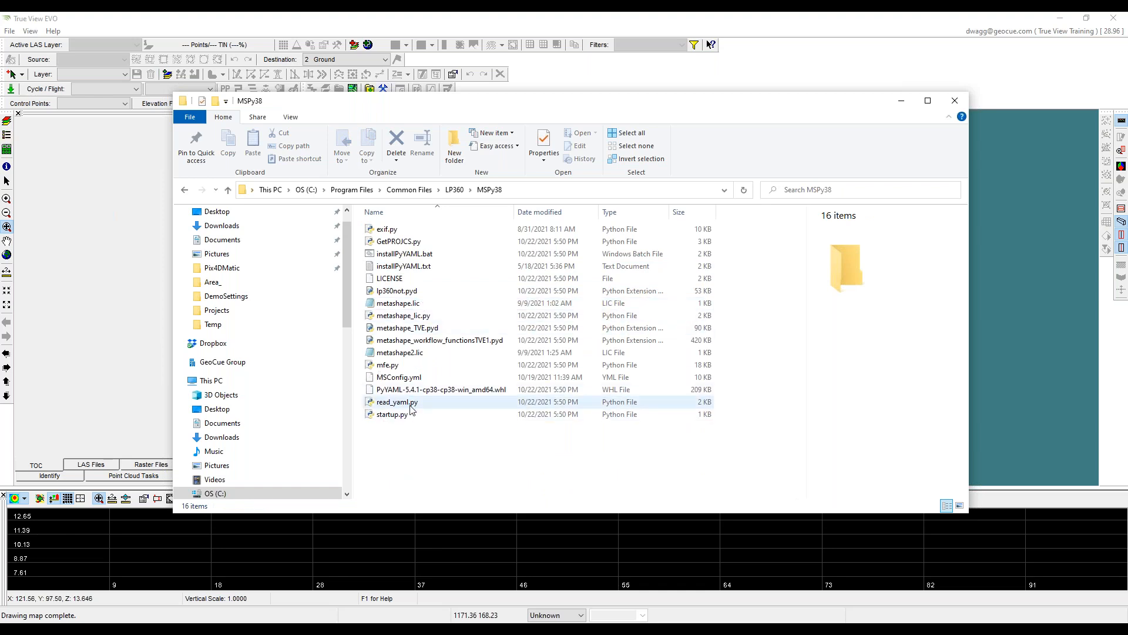
left_click(402, 256)
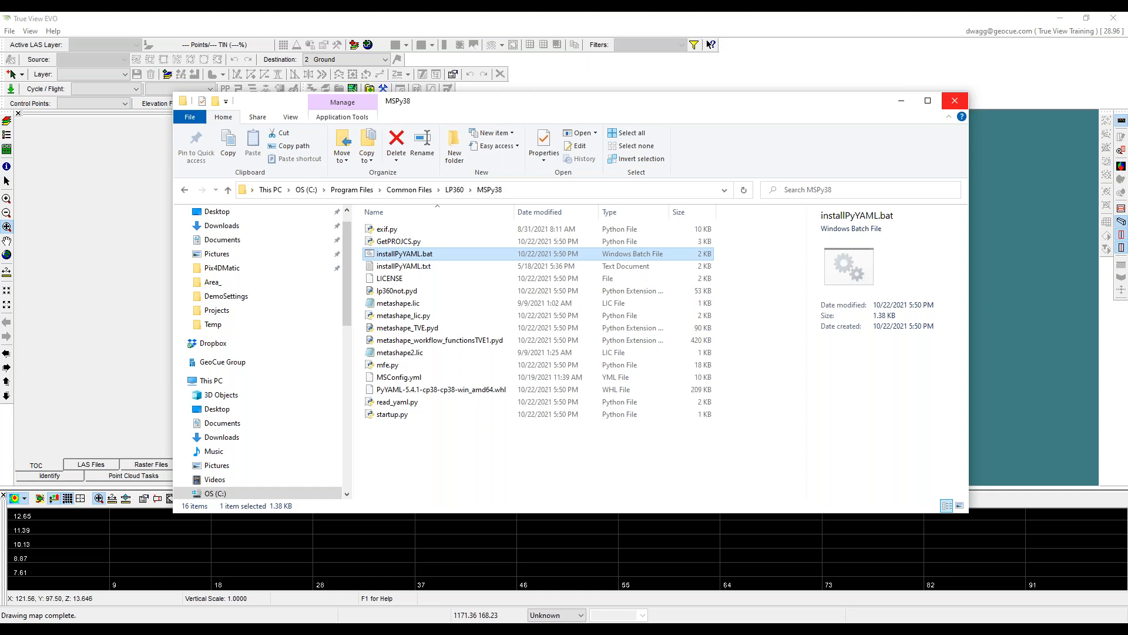
left_click(952, 105)
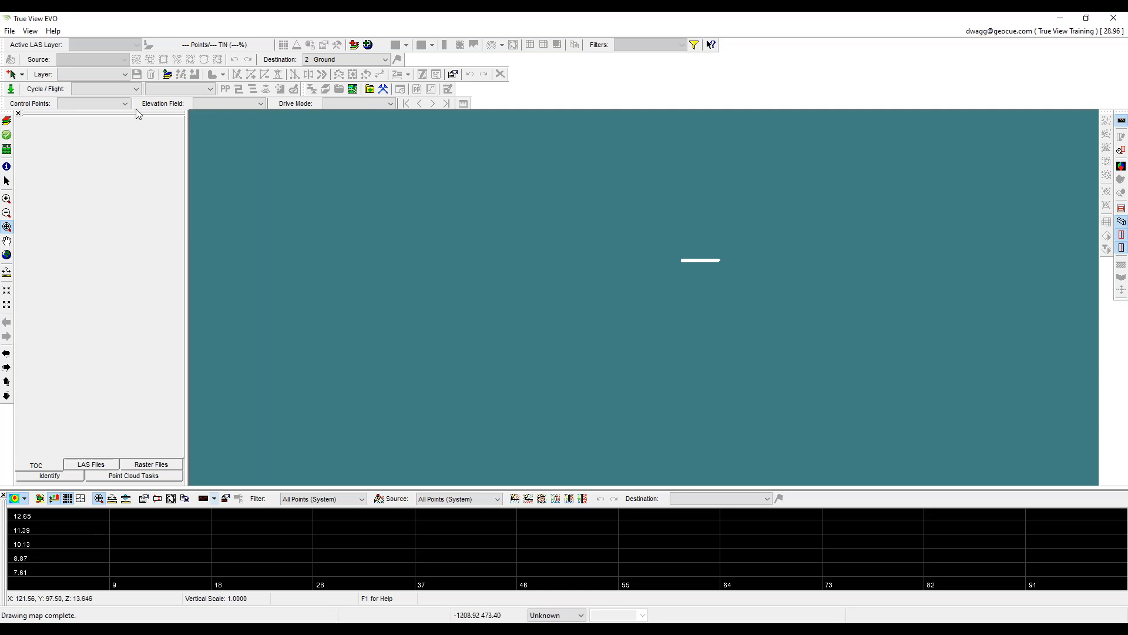
Start a True View cycle import with the option Import Cycle from Archive to NEW Project.
left_click(10, 90)
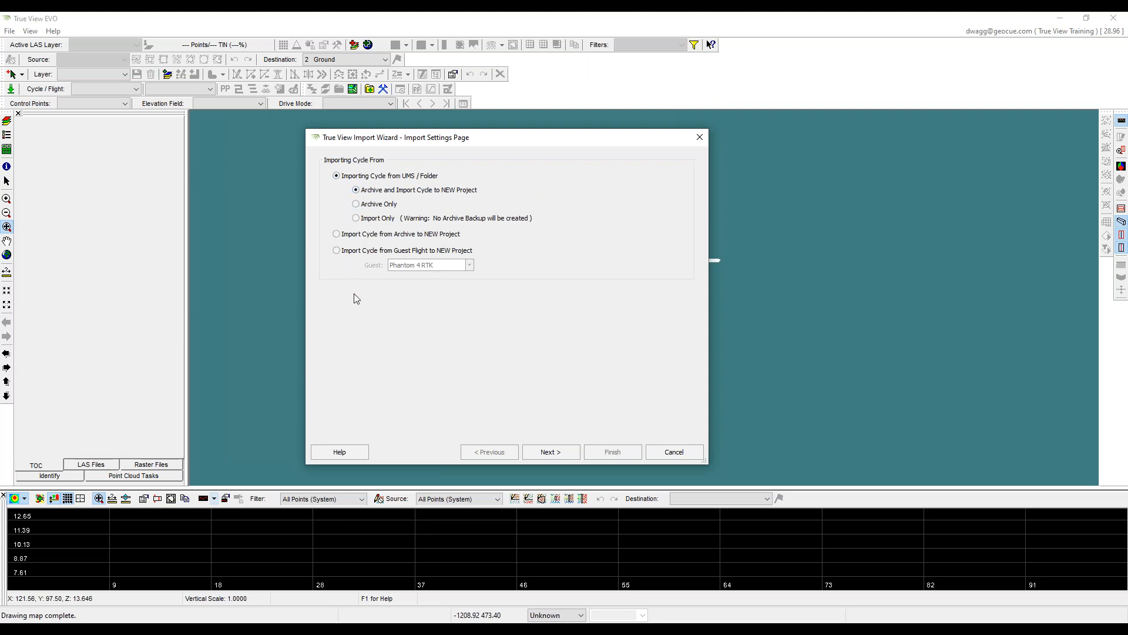
left_click(375, 238)
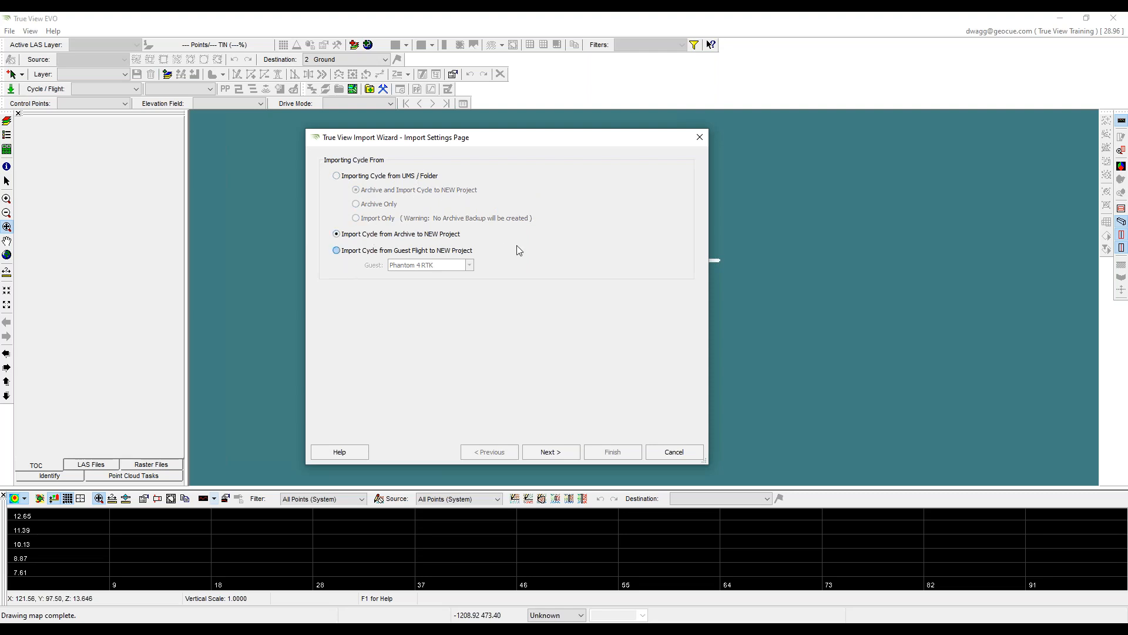
left_click(564, 450)
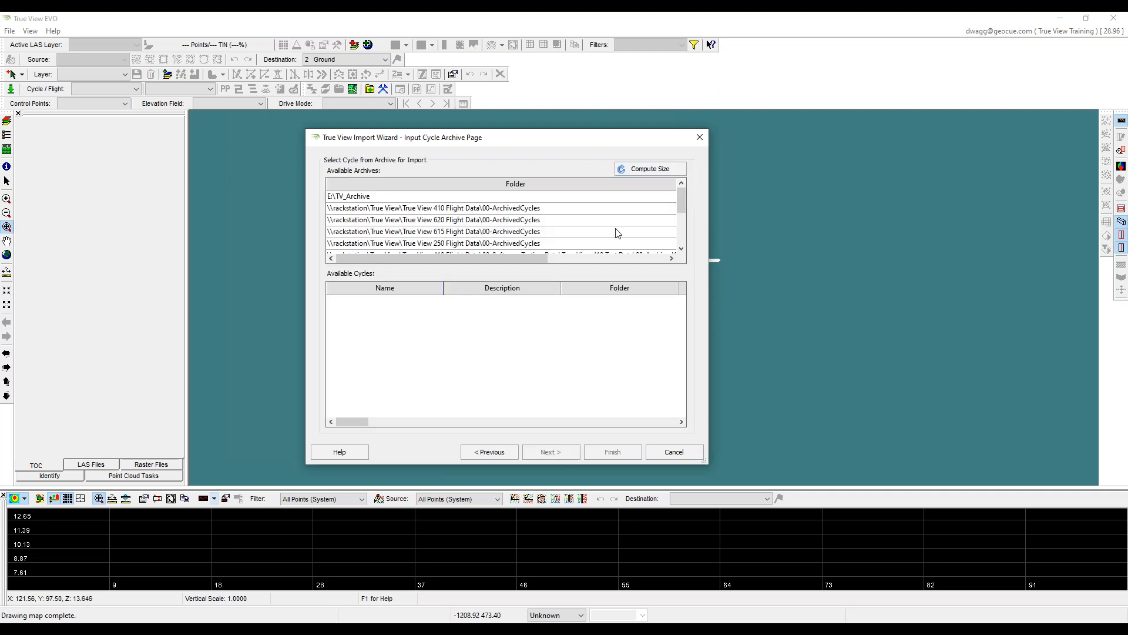
Choose the cycle "Oct 2021 Training Flight 1" from the E:\TV_Archive archive and agree to decompress it.
left_click(622, 195)
left_click_drag(680, 308, 680, 390)
left_click(524, 395)
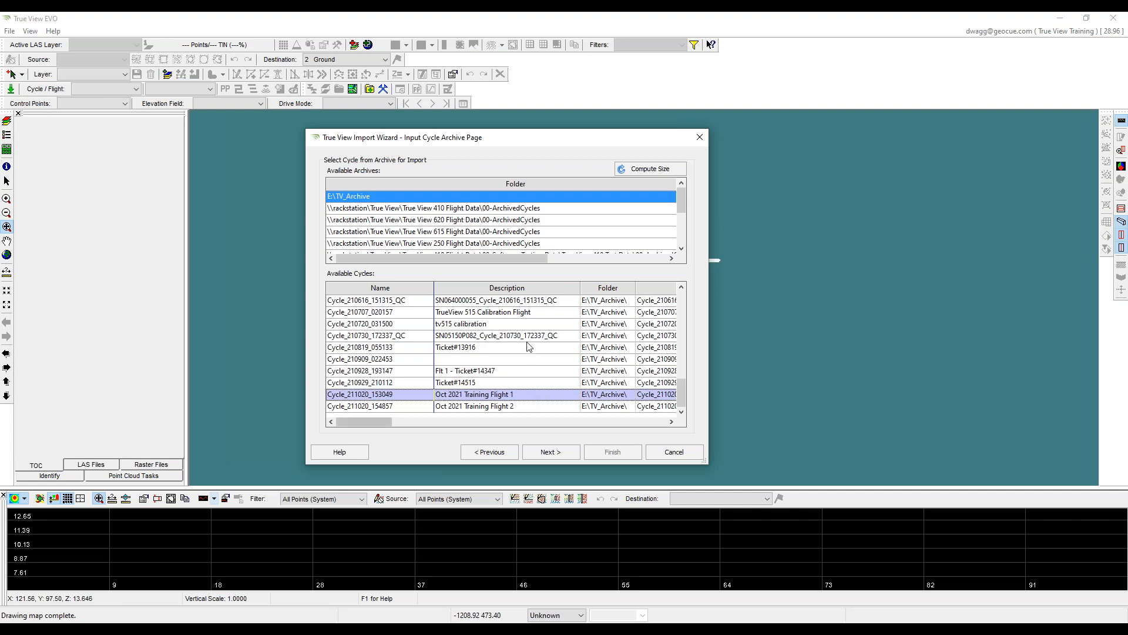
left_click(546, 448)
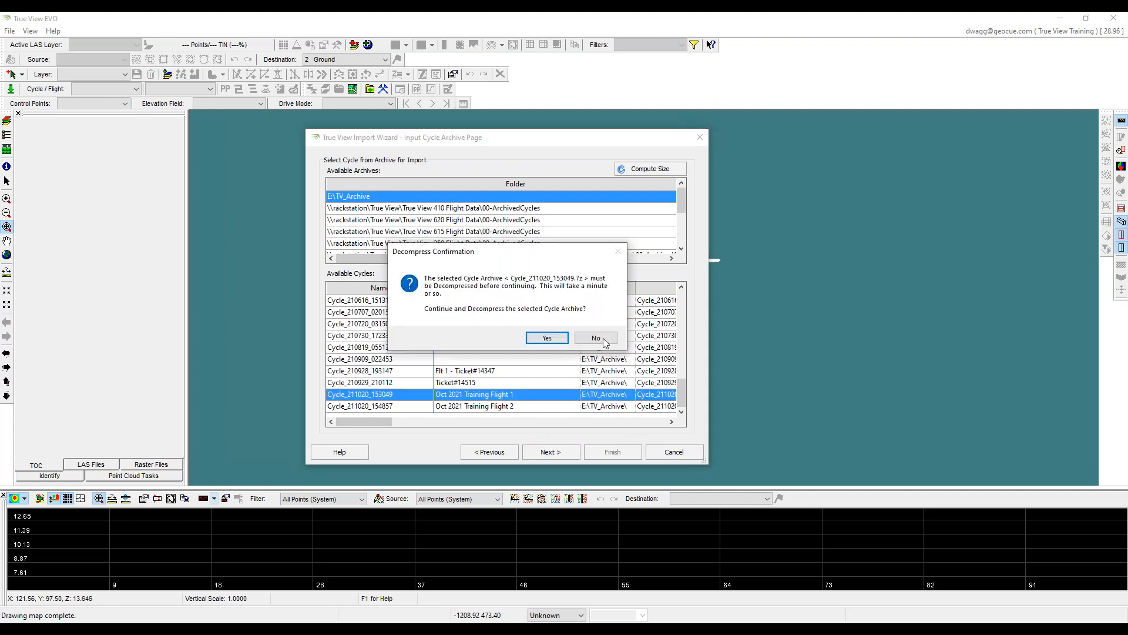
left_click(547, 339)
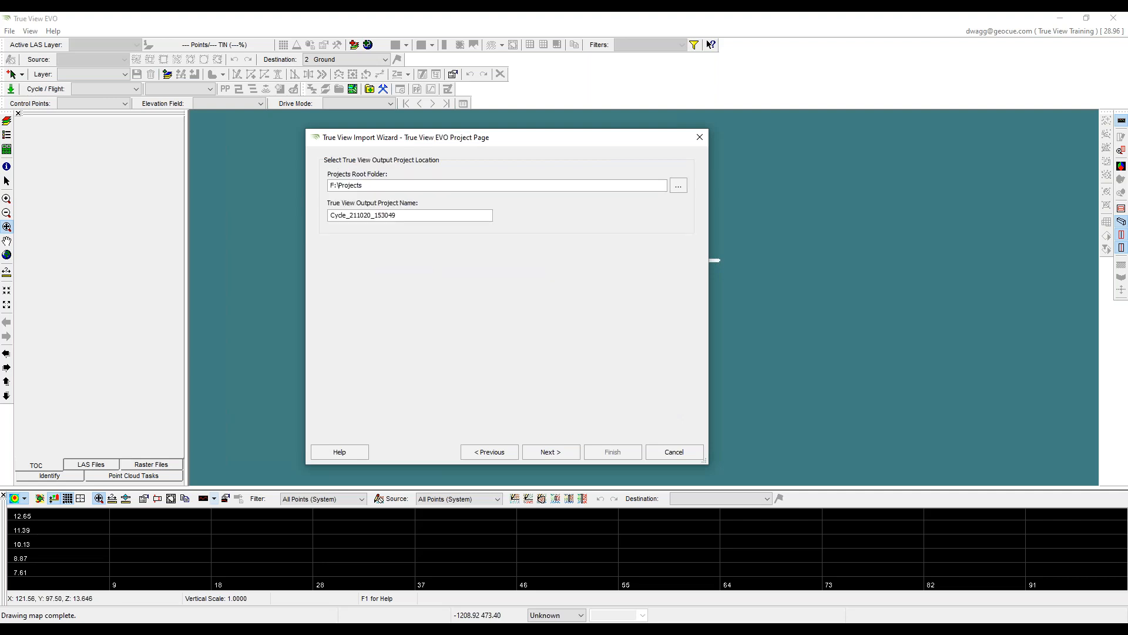
Name the output project SAfE_MfE_20211103_Import and keep F:\Projects as its root folder.
left_click_drag(396, 216, 312, 207)
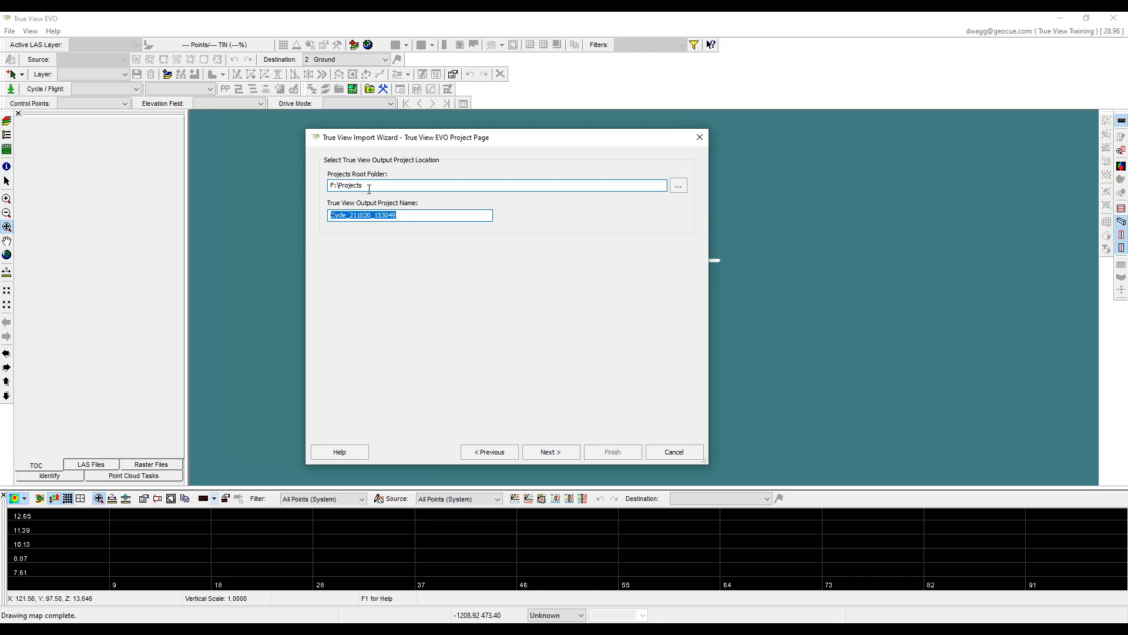
type("SAfE_MfE_20211103_Import")
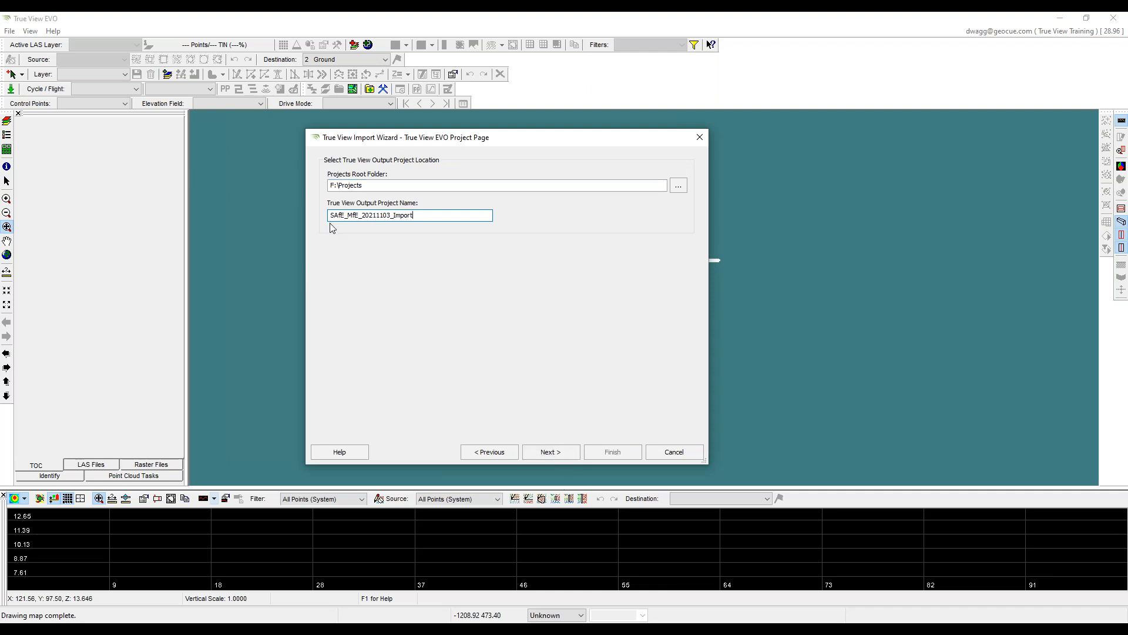
left_click(554, 454)
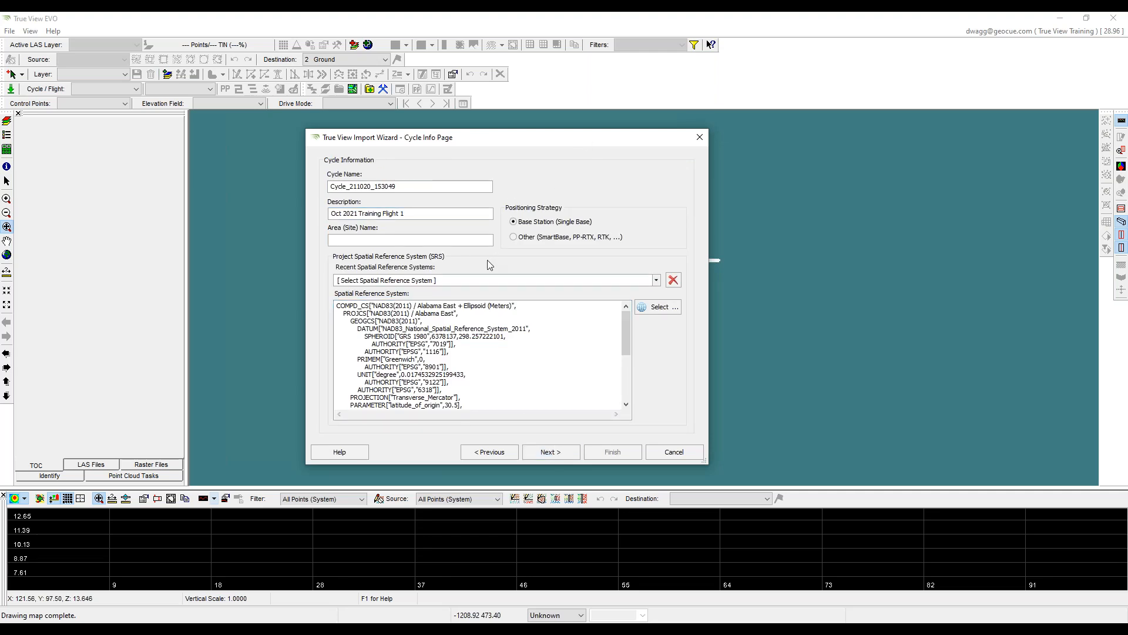
Accept the prefilled cycle information and base station observation file, and proceed to the base station location.
left_click(576, 456)
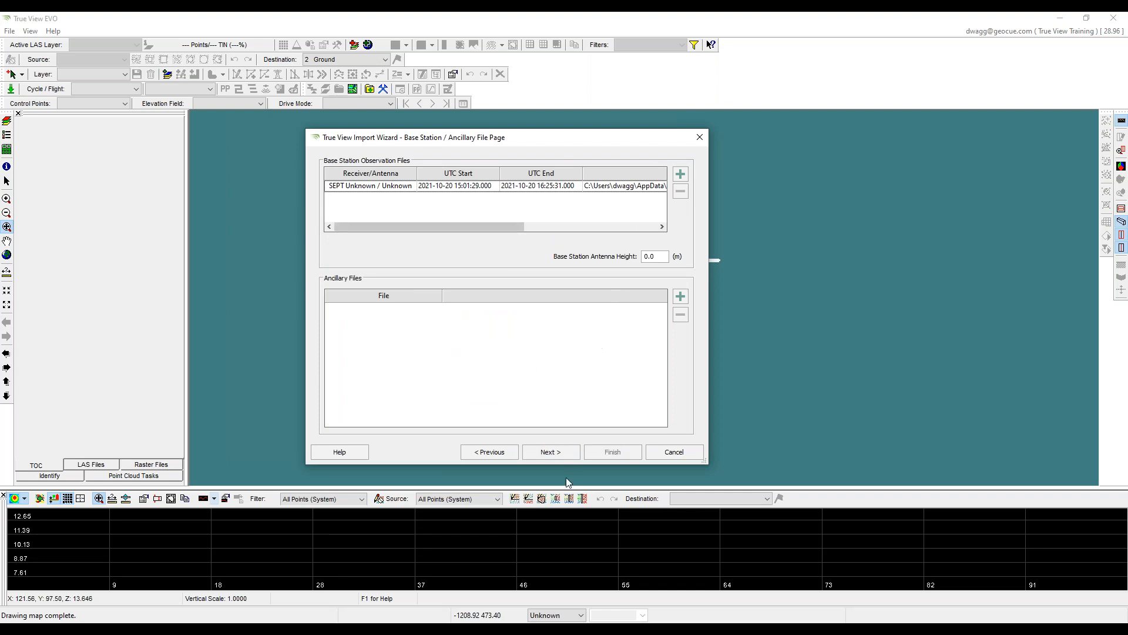
left_click(562, 454)
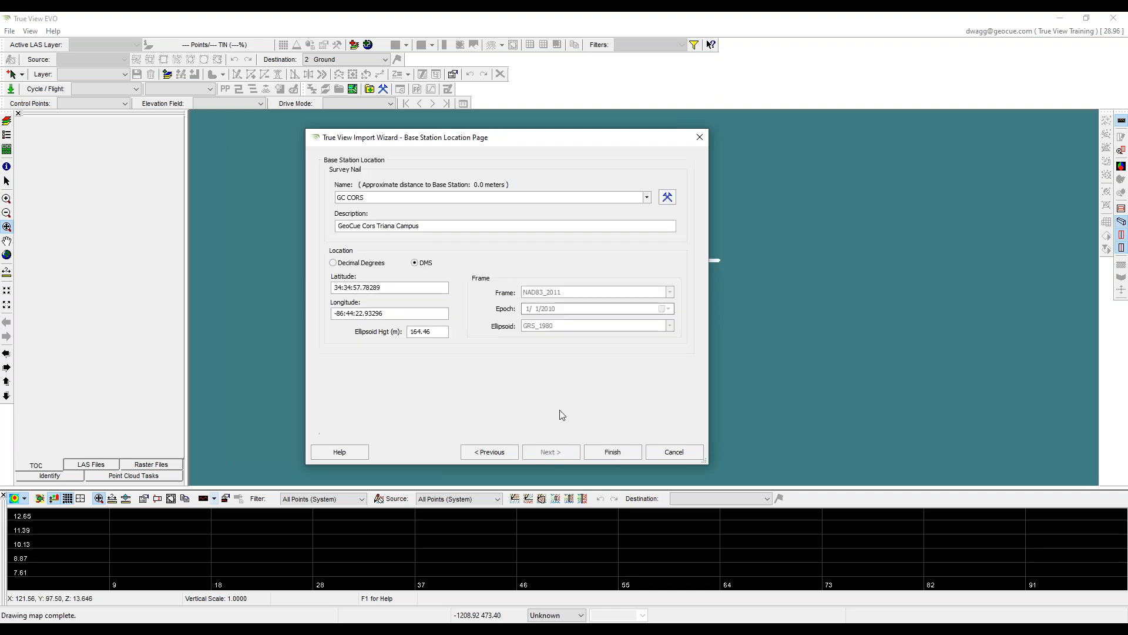
Finish the import with the GC CORS base station location and confirm importing the cycle into the new project.
left_click(611, 452)
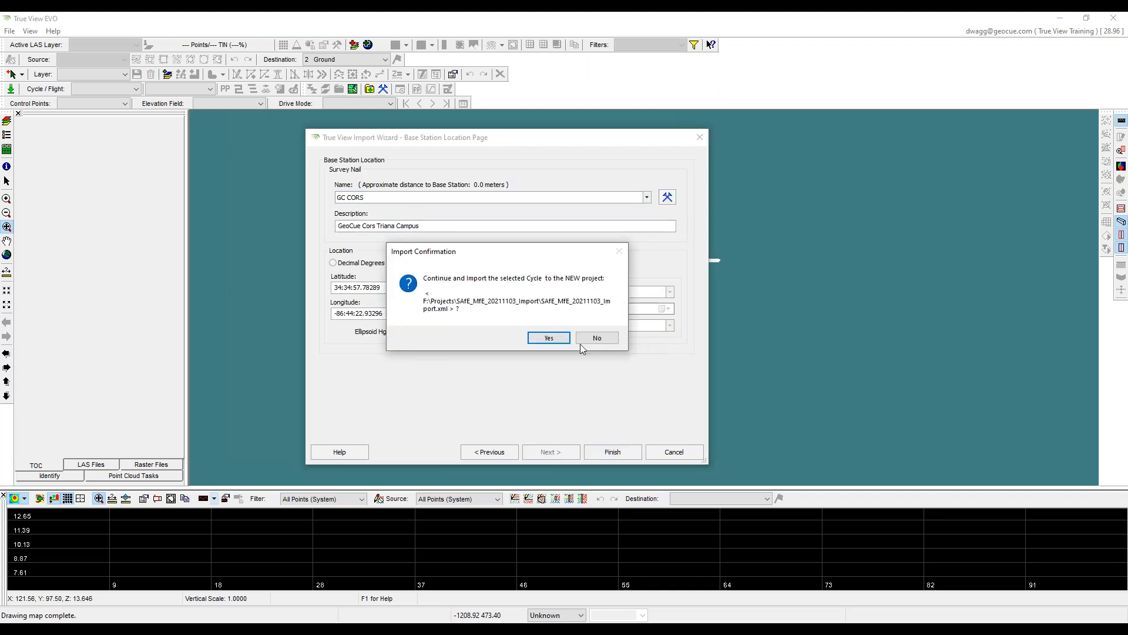
left_click(549, 338)
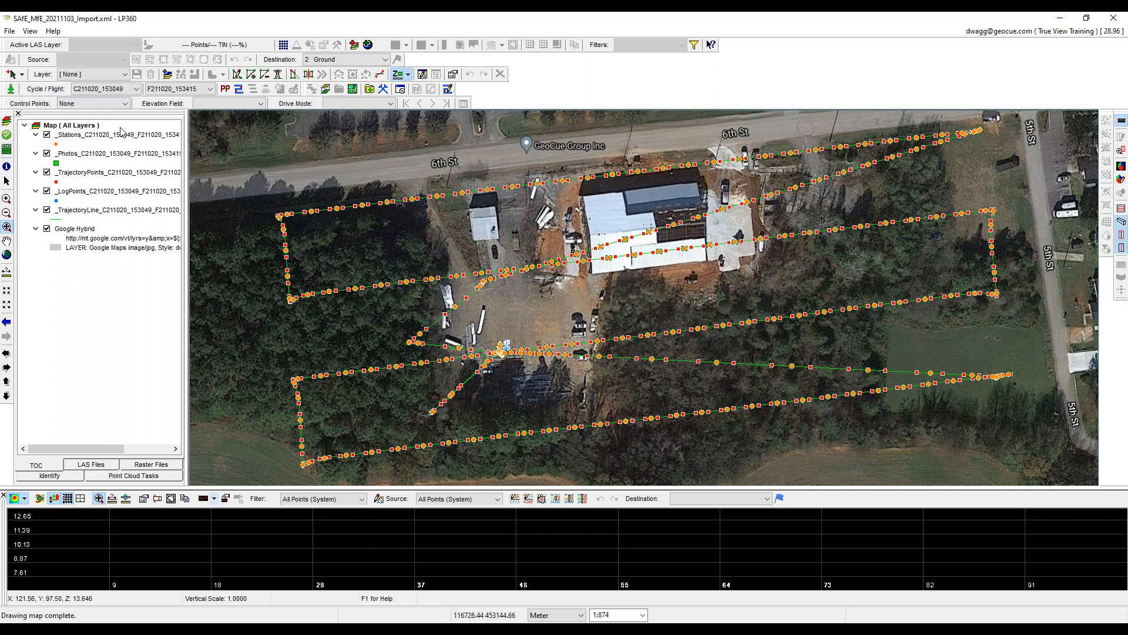
Start another True View cycle import with the option Import Cycle from Archive to CURRENT Project.
left_click(10, 88)
left_click(347, 235)
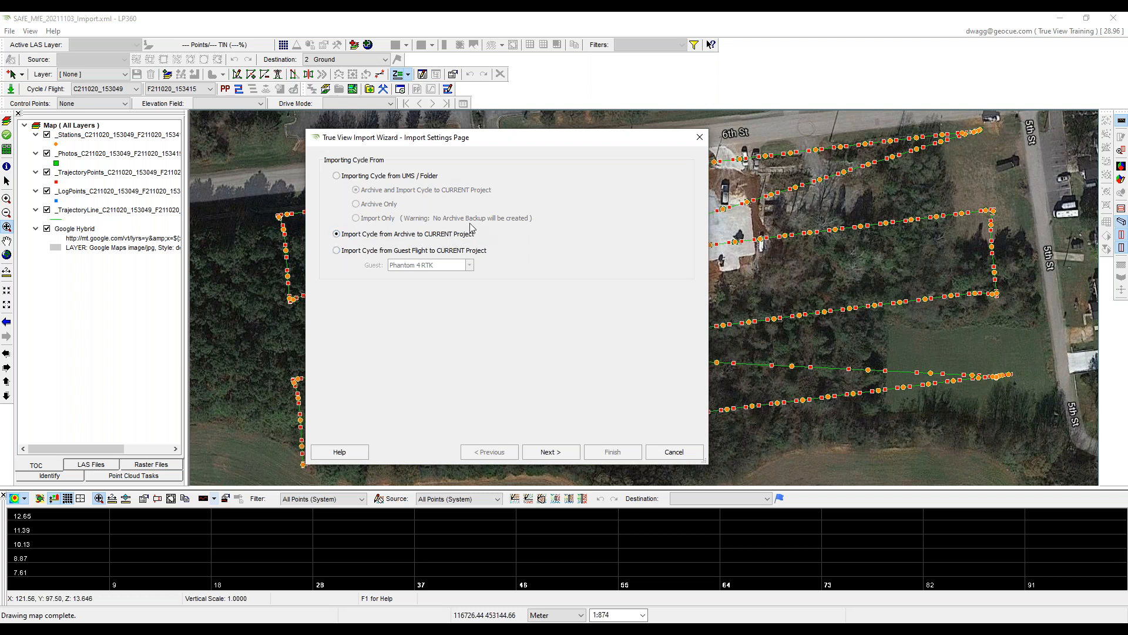
left_click(557, 453)
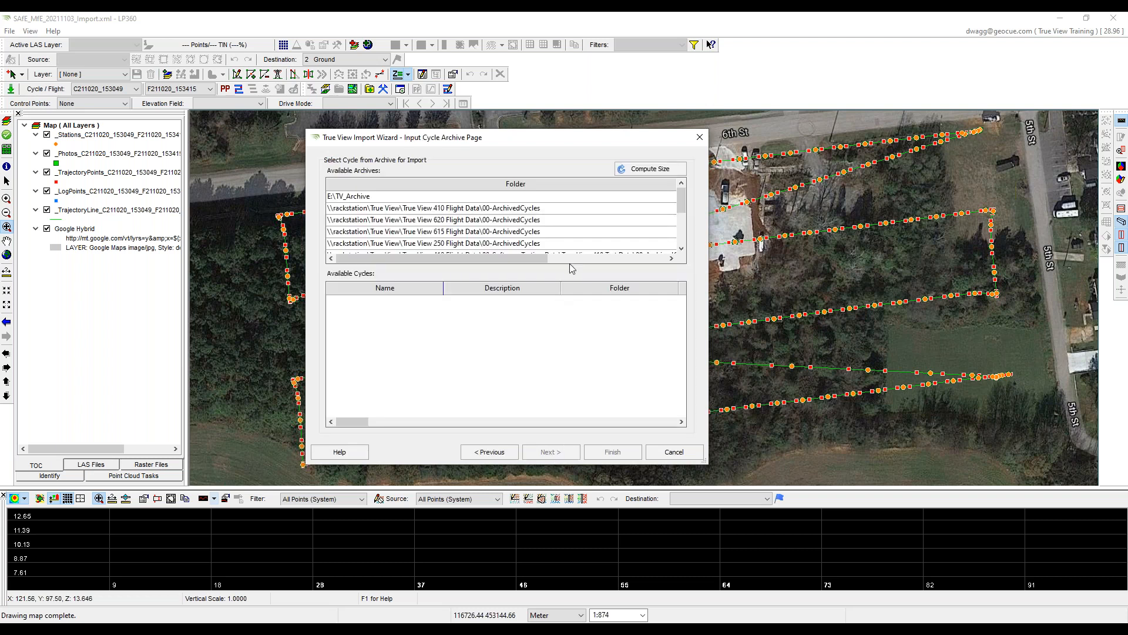
Choose the cycle "Oct 2021 Training Flight 2" from the E:\TV_Archive archive and agree to decompress it.
left_click(536, 197)
left_click_drag(682, 293, 683, 399)
left_click(452, 407)
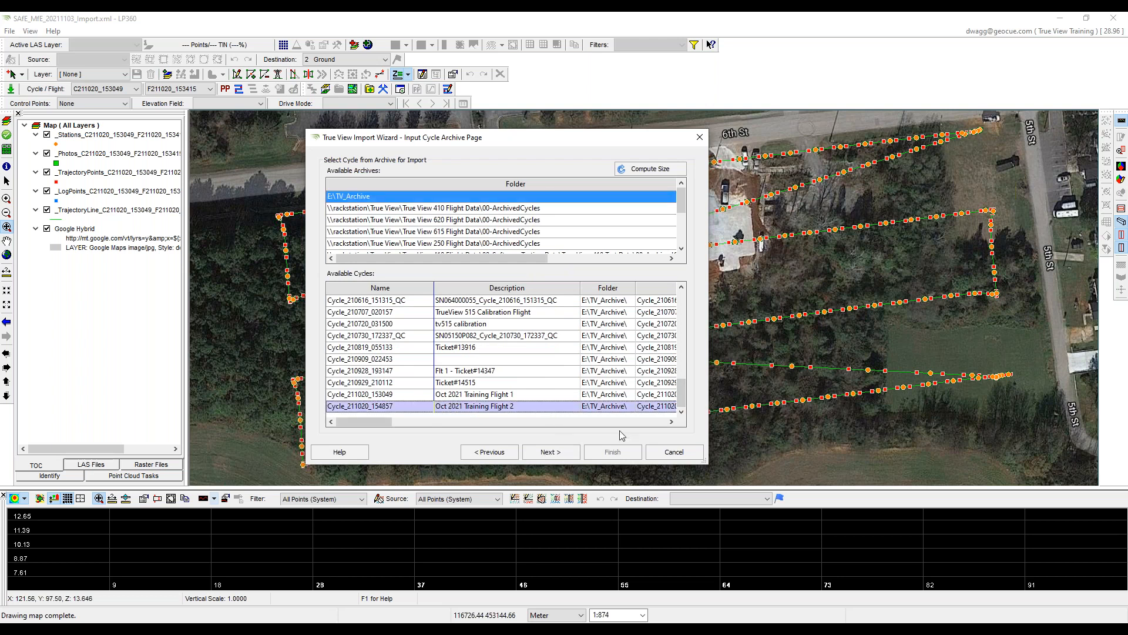
left_click(551, 452)
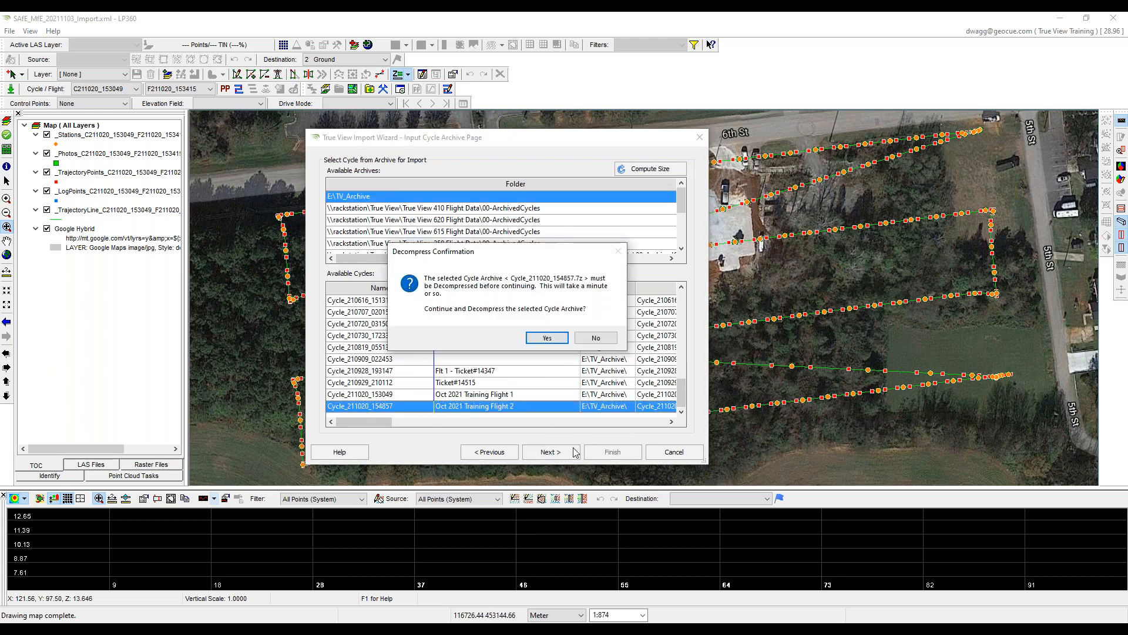
left_click(547, 338)
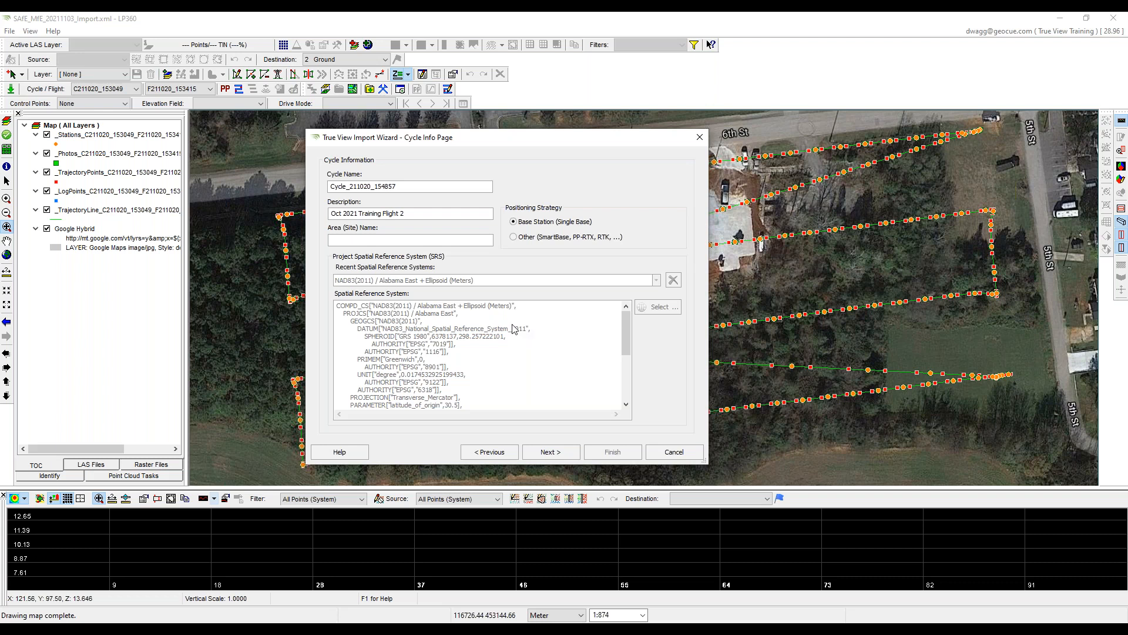
Accept the prefilled cycle information, base station observation file and GC CORS location, and confirm the import into the current project.
left_click(552, 453)
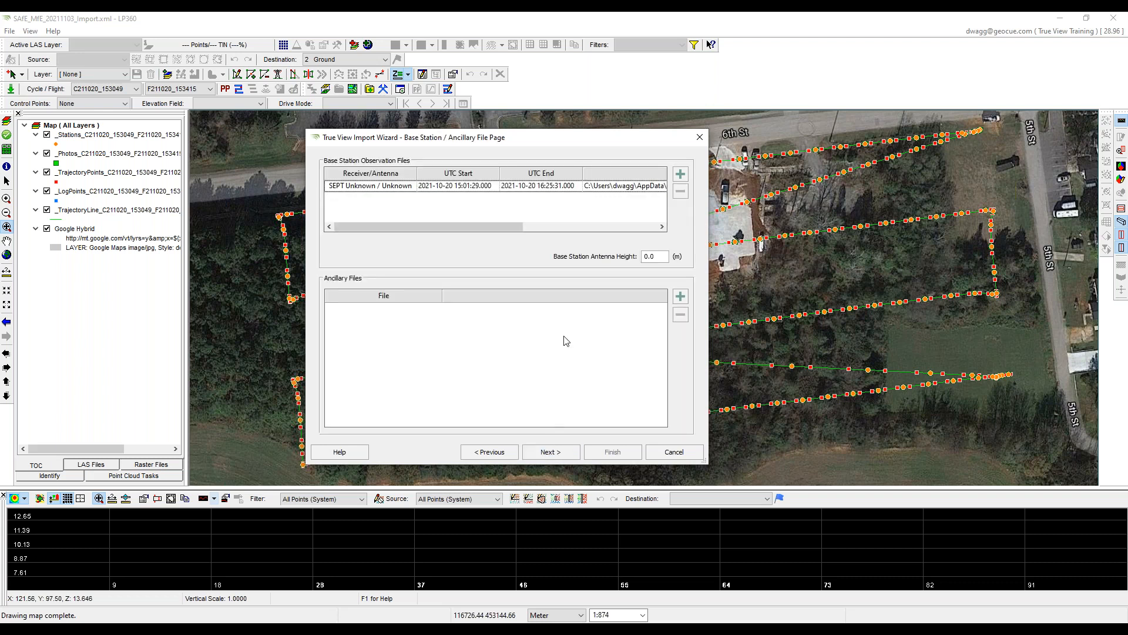
left_click(551, 452)
left_click(617, 456)
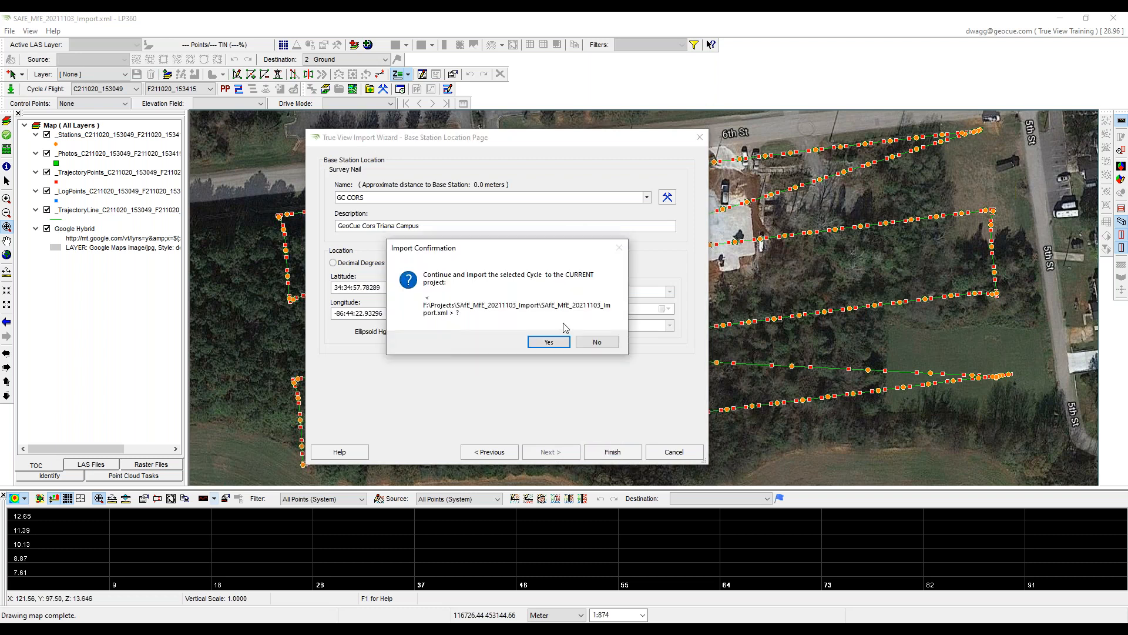
left_click(548, 342)
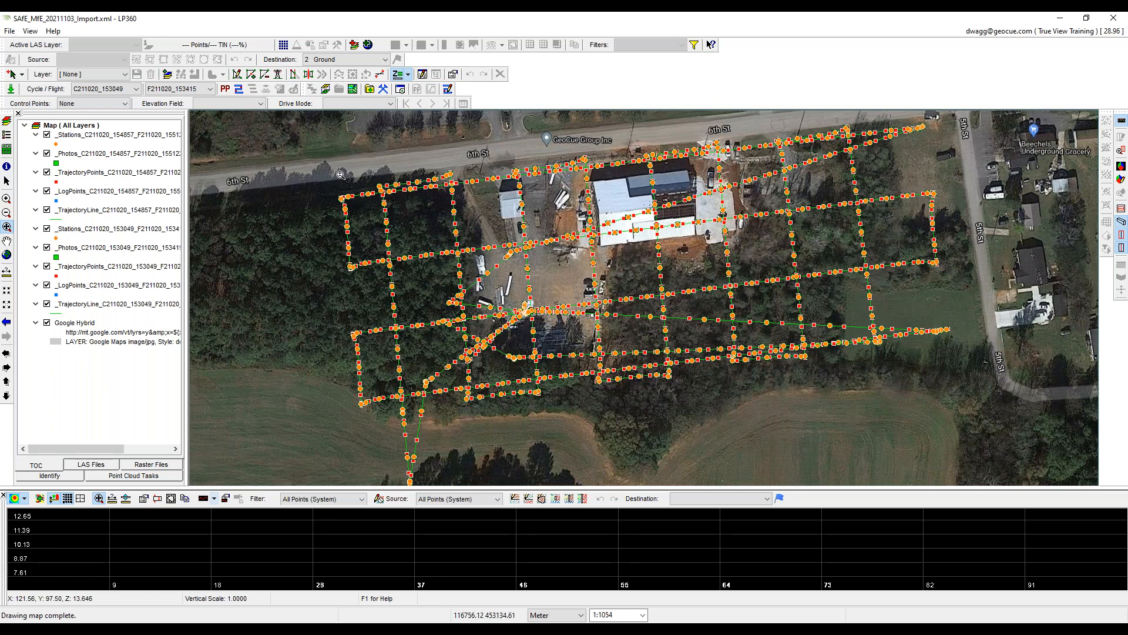
left_click(118, 90)
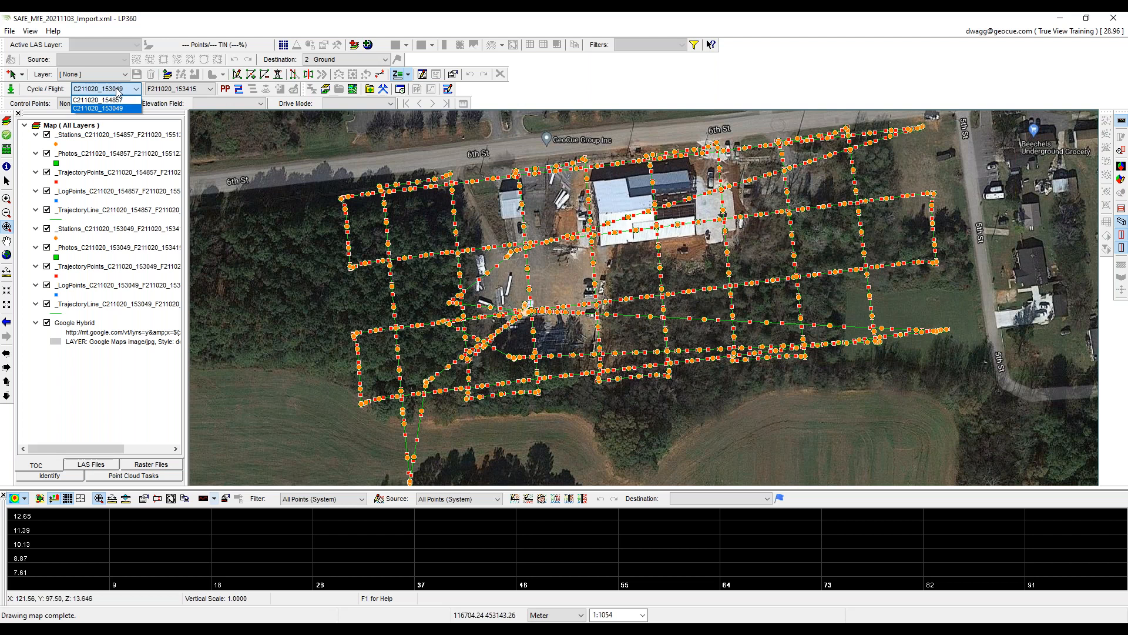
left_click(161, 24)
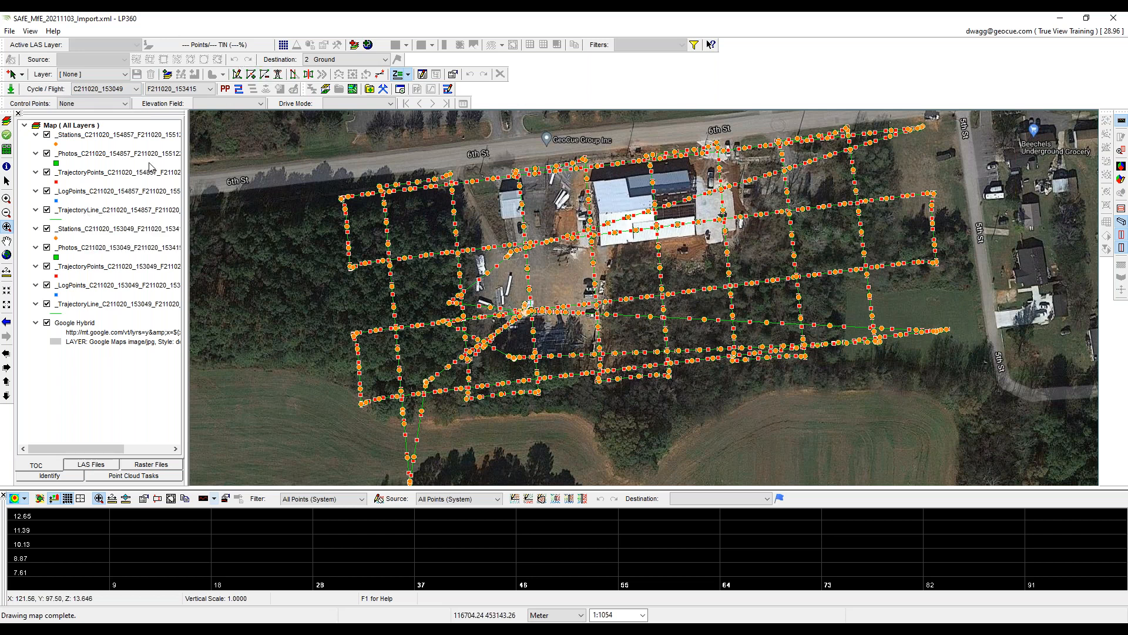
Set the Project Manager's group mode to Build and automatically create groups from the imported layers.
left_click(7, 122)
left_click_drag(252, 140, 344, 132)
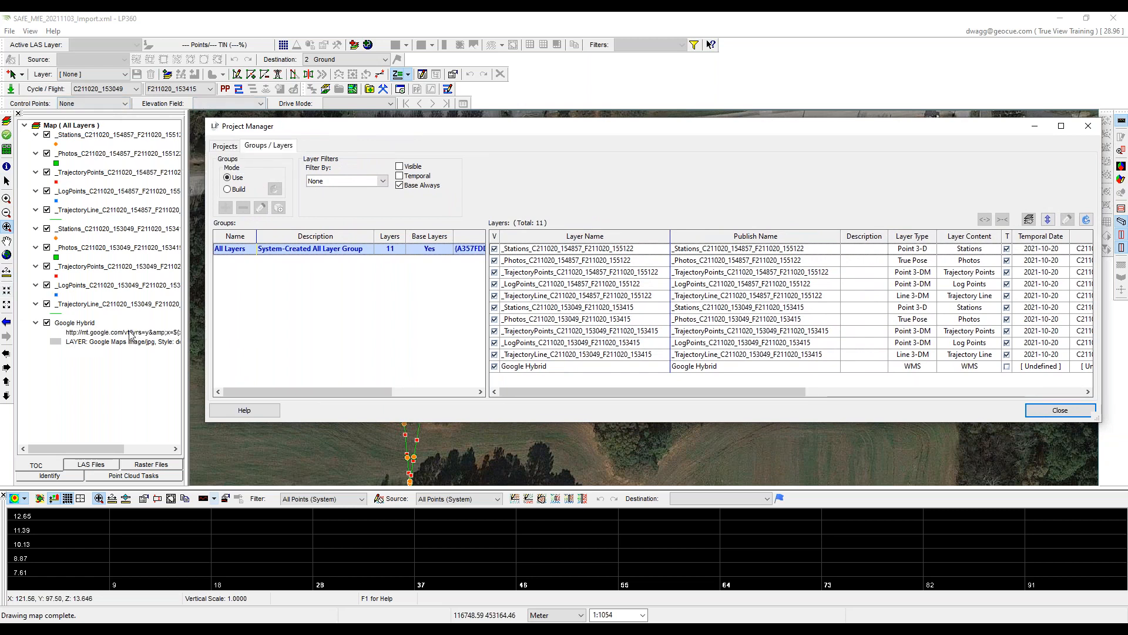
left_click(239, 191)
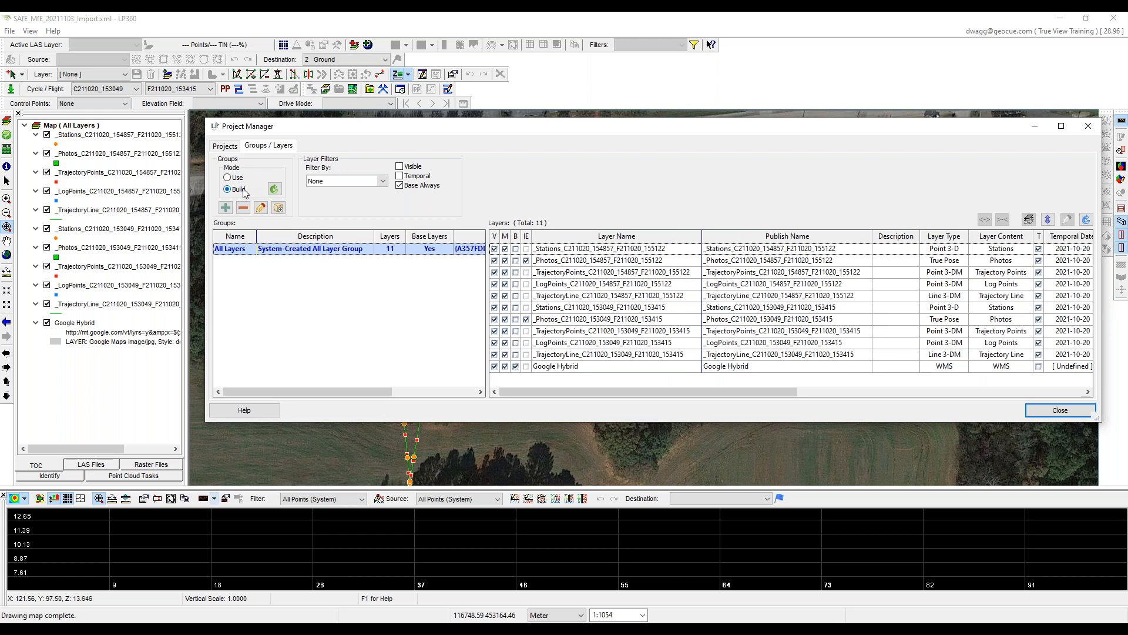
left_click(279, 209)
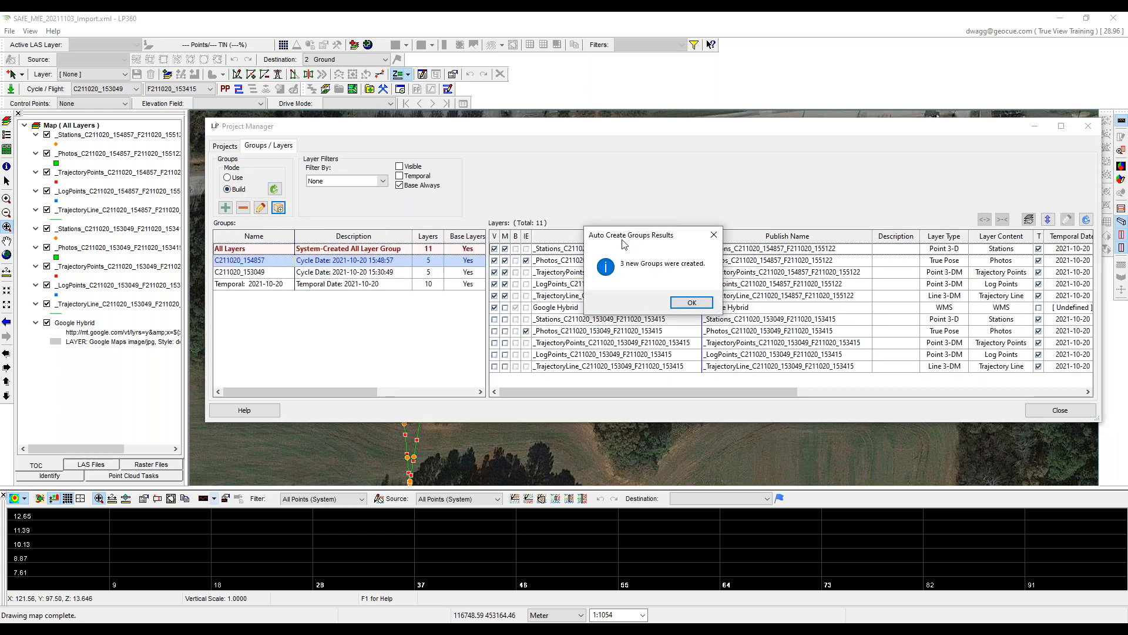
left_click(692, 302)
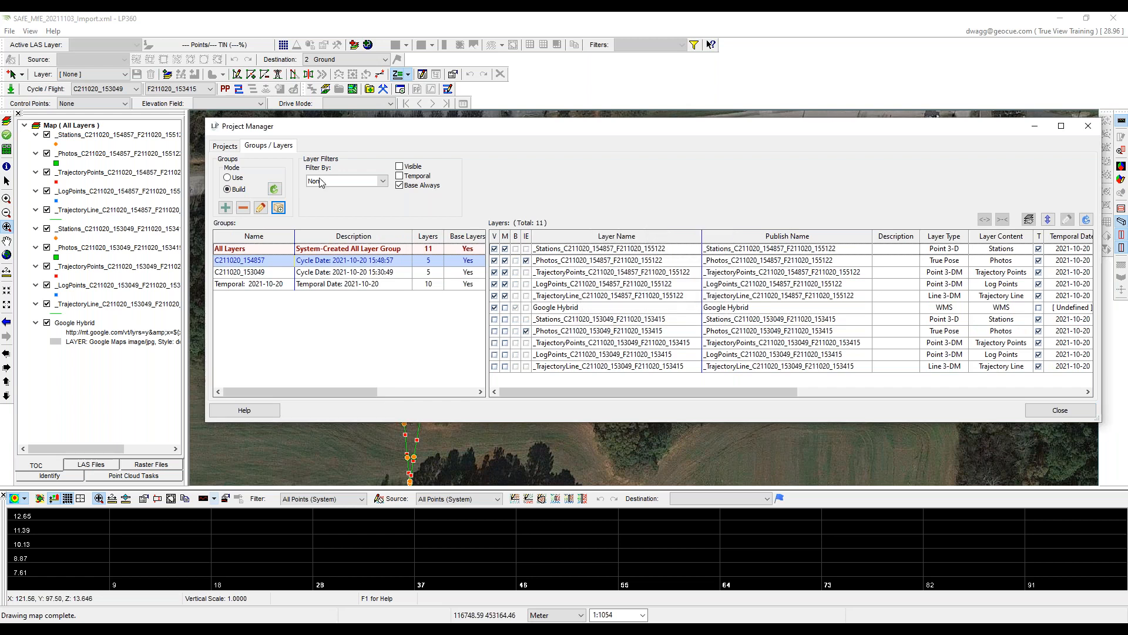
Set the group mode to Use, activate the group C211020_153049, and move the Project Manager off the map.
left_click(235, 179)
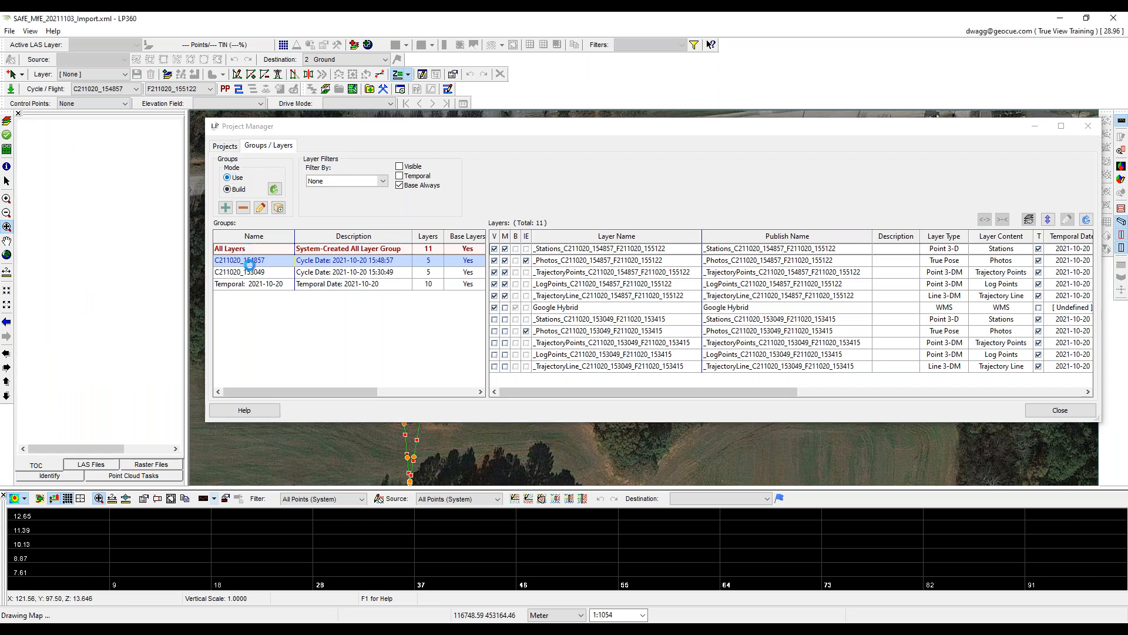
left_click(311, 272)
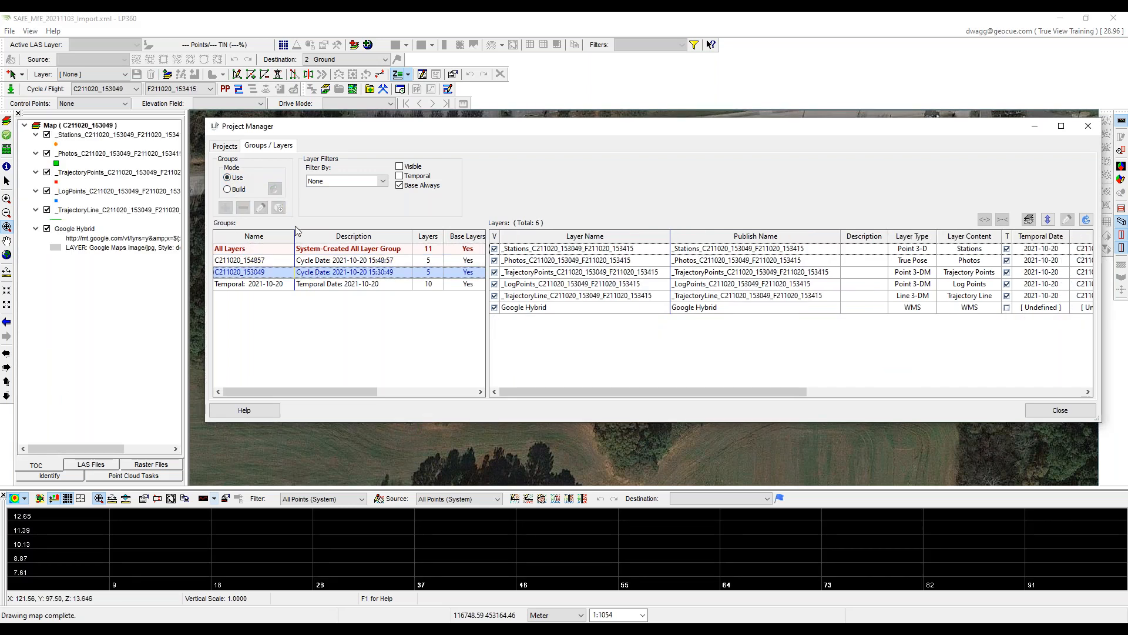
left_click_drag(267, 130, 1080, 120)
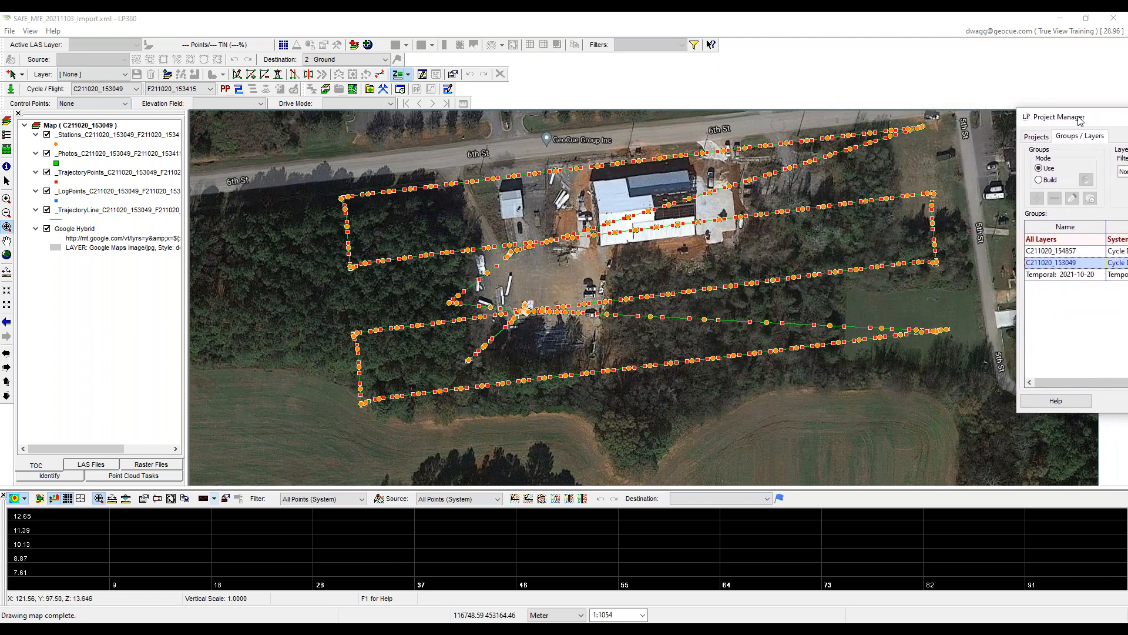
left_click(108, 89)
left_click(109, 90)
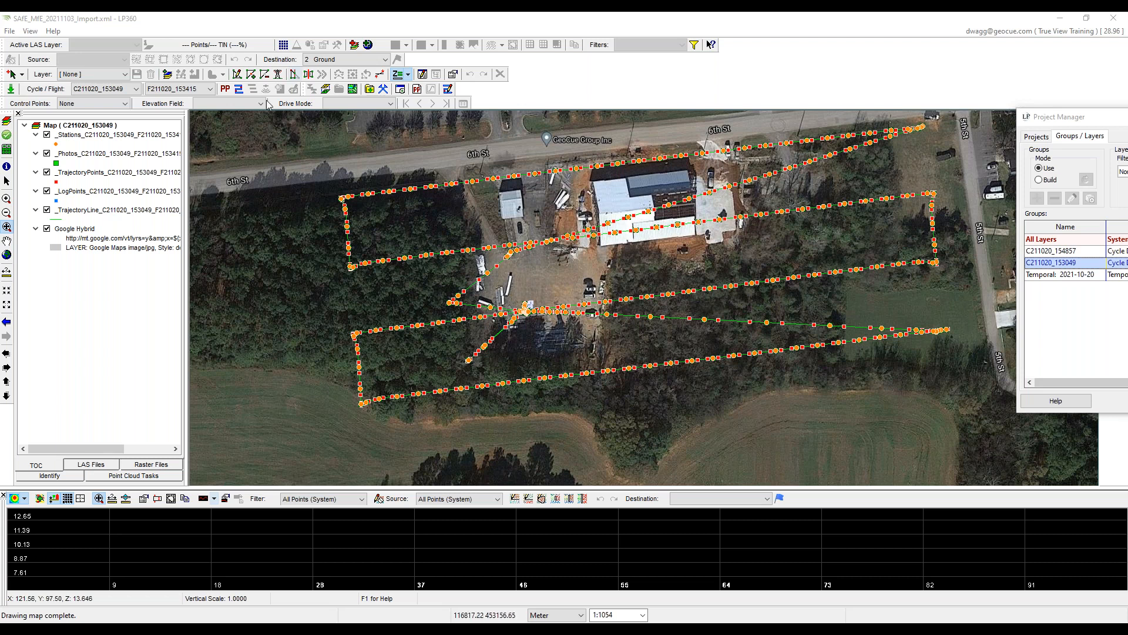
Walk through the cycle's POSPac processing settings with grid USA State Plane 1983 and Alabama Eastern Zone (0101), and close without submitting.
left_click(226, 91)
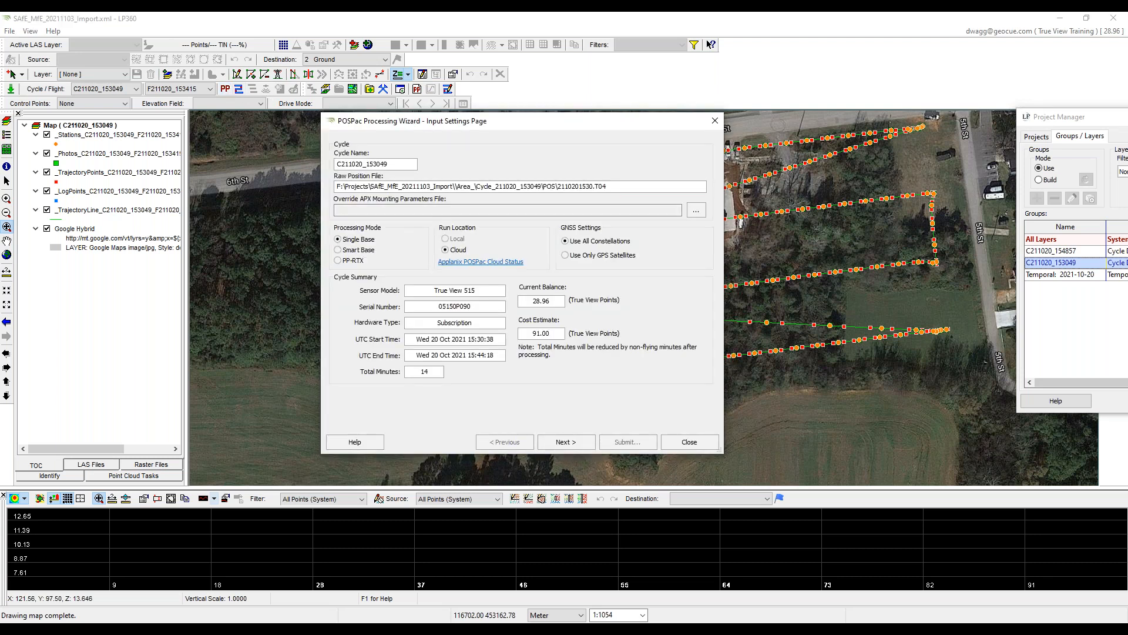
left_click(573, 445)
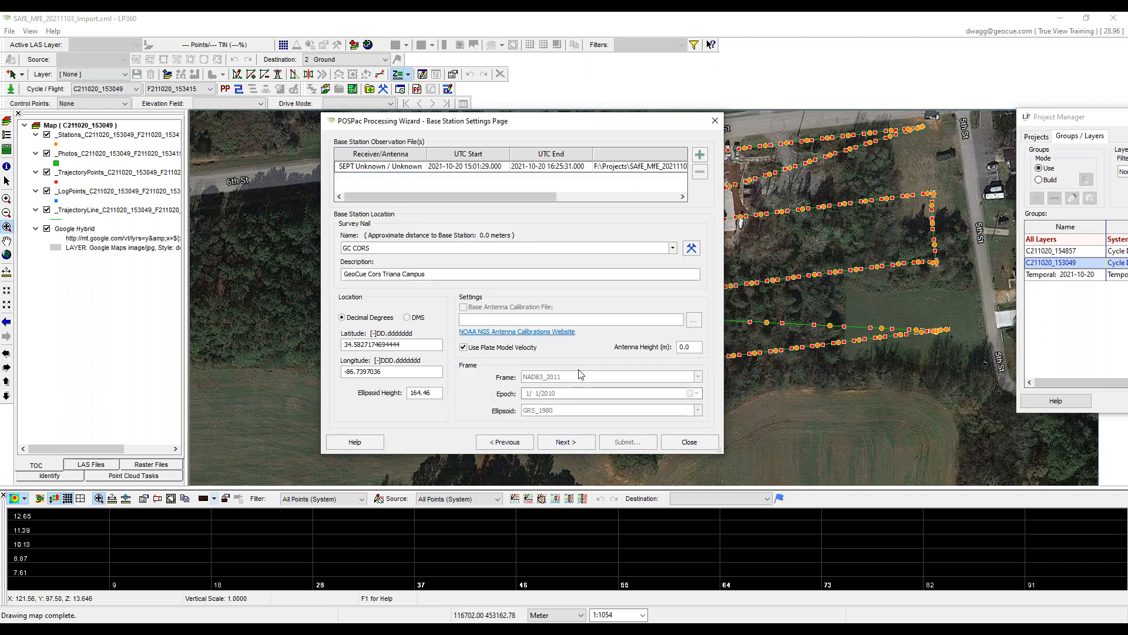
left_click(574, 441)
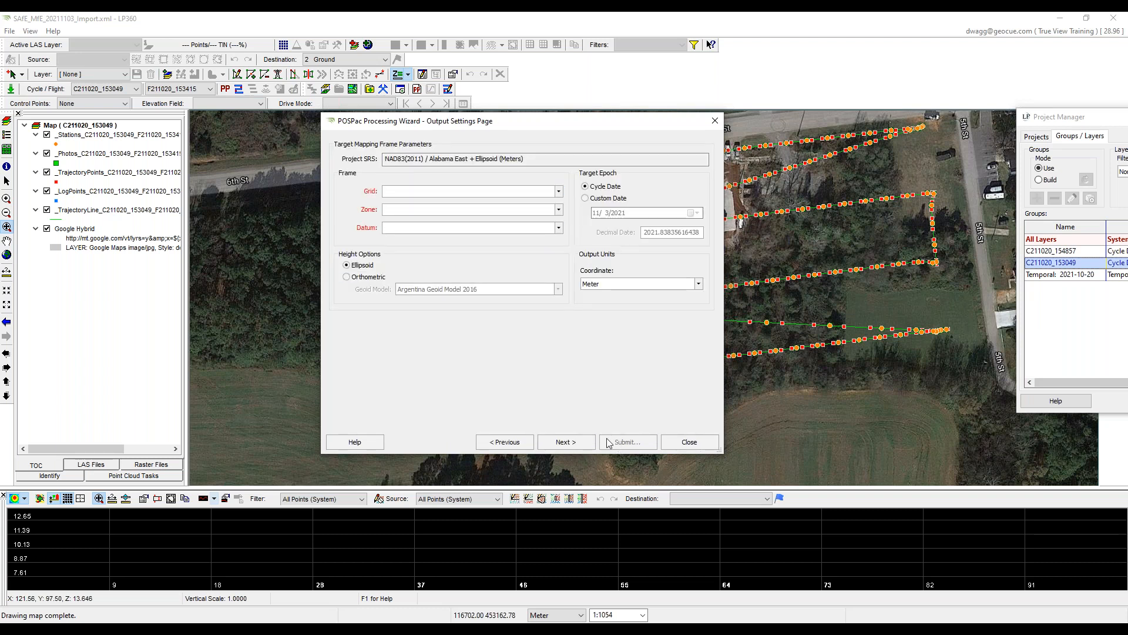
left_click(528, 189)
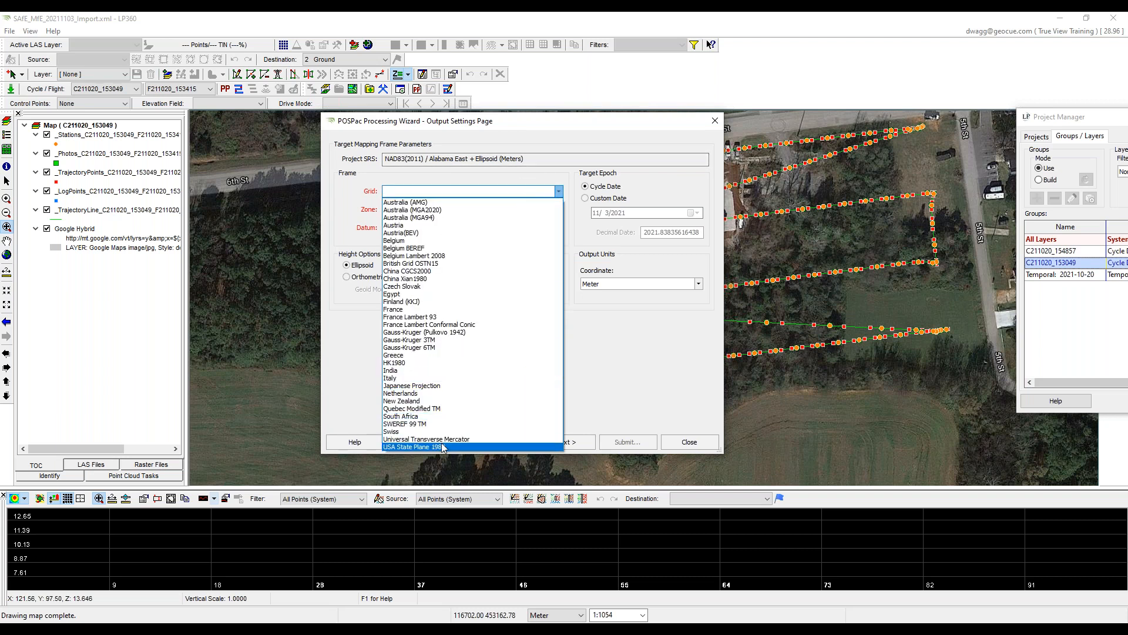
left_click(441, 447)
left_click(450, 211)
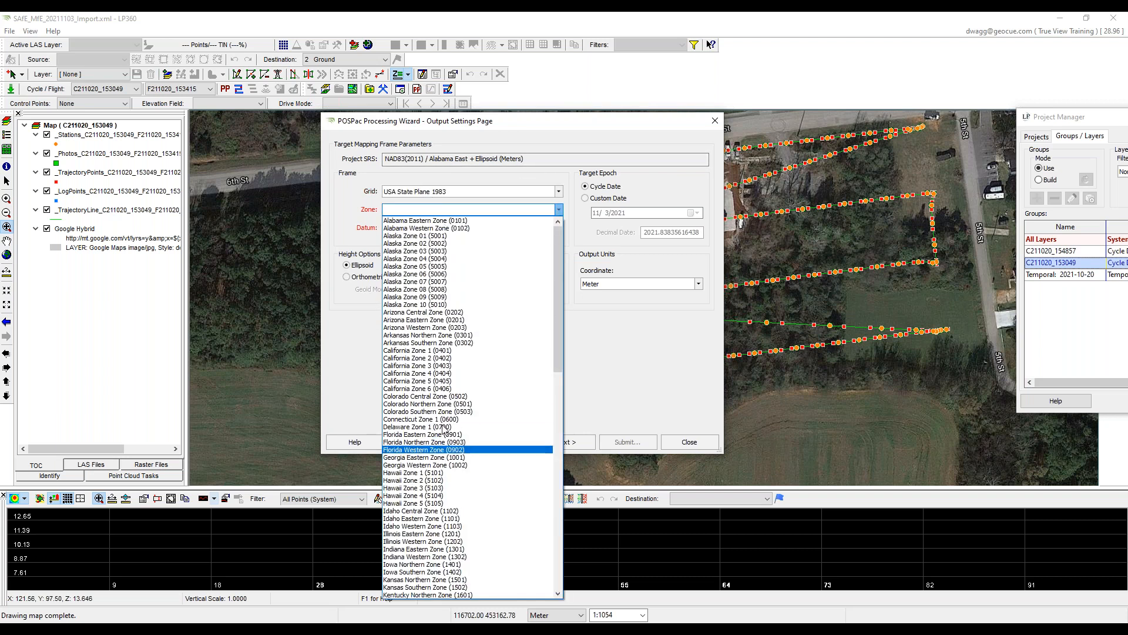
left_click(449, 221)
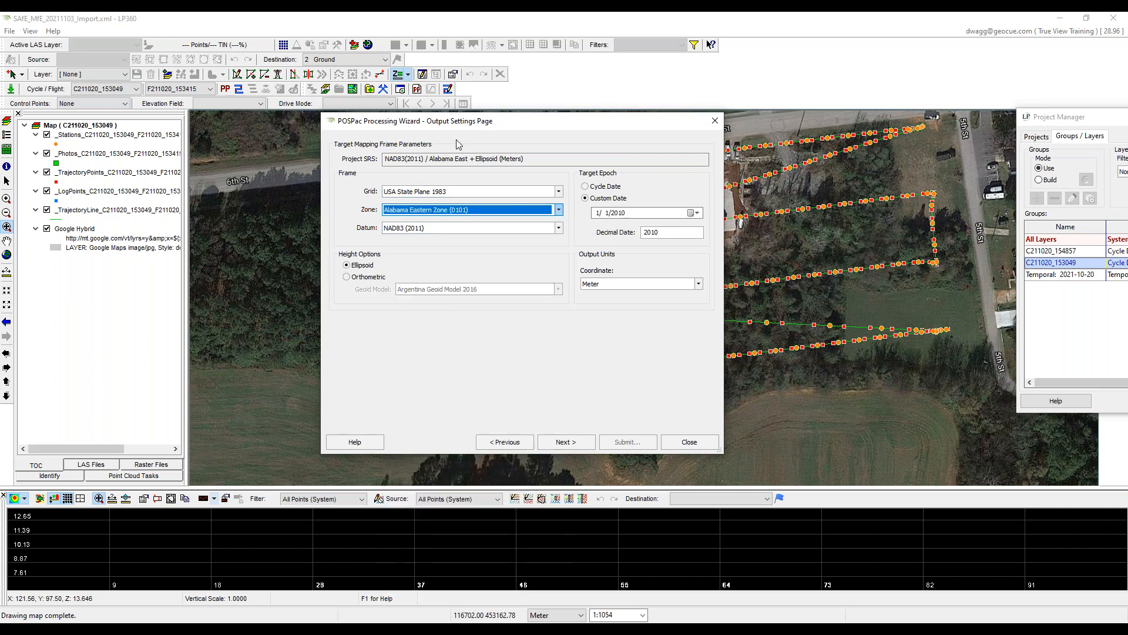
left_click(691, 445)
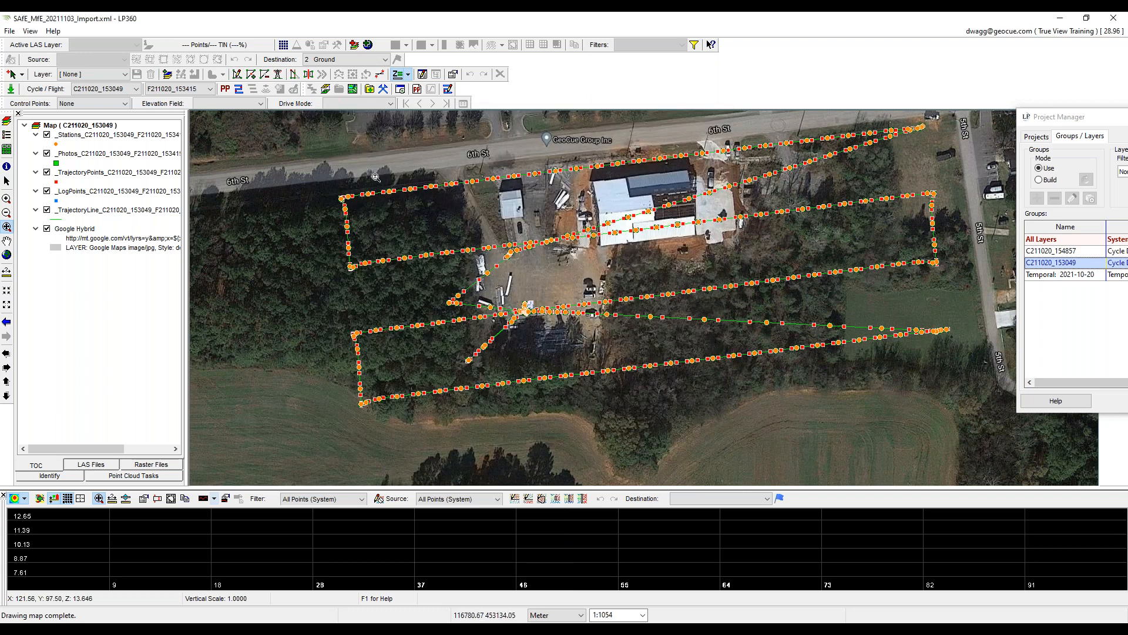
Compute flight lines automatically for the active cycle with a minimum length of 150.
left_click(239, 89)
left_click_drag(234, 198, 207, 201)
type("150")
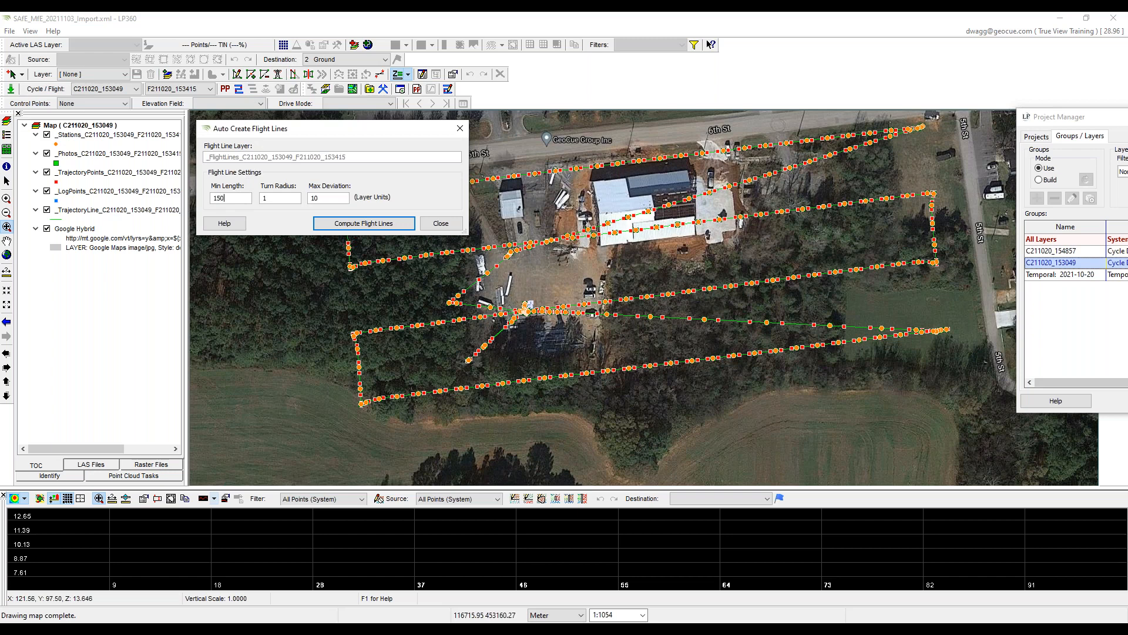
left_click(367, 225)
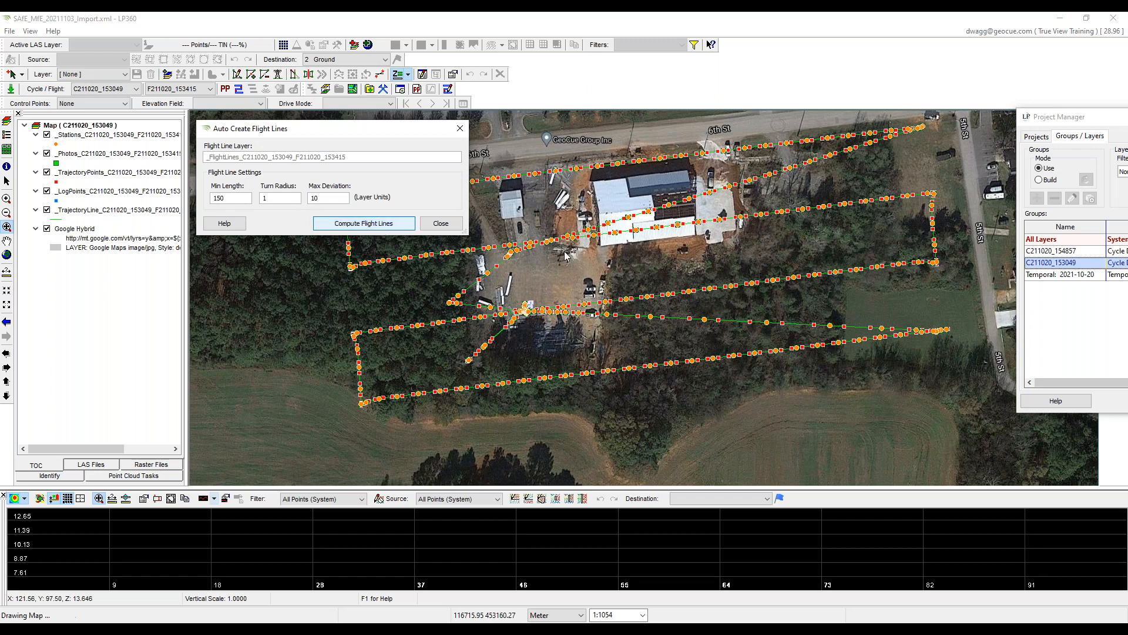
left_click(441, 224)
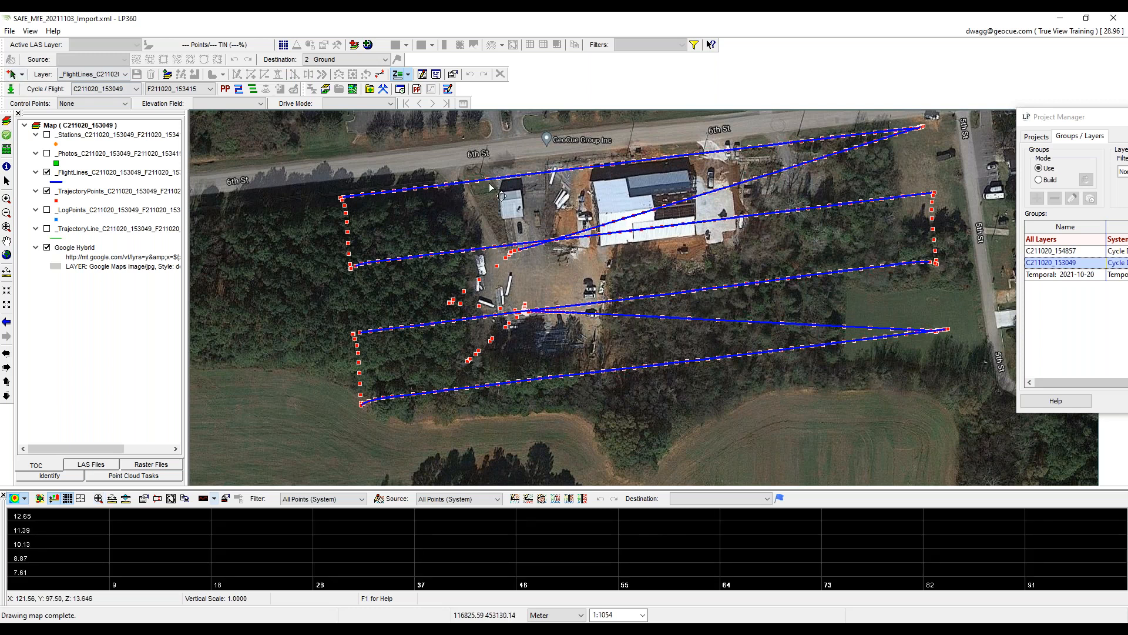
With the trajectory points hidden, delete the two diagonal transit lines from the flight lines layer and save the edits.
left_click(47, 191)
left_click(744, 183)
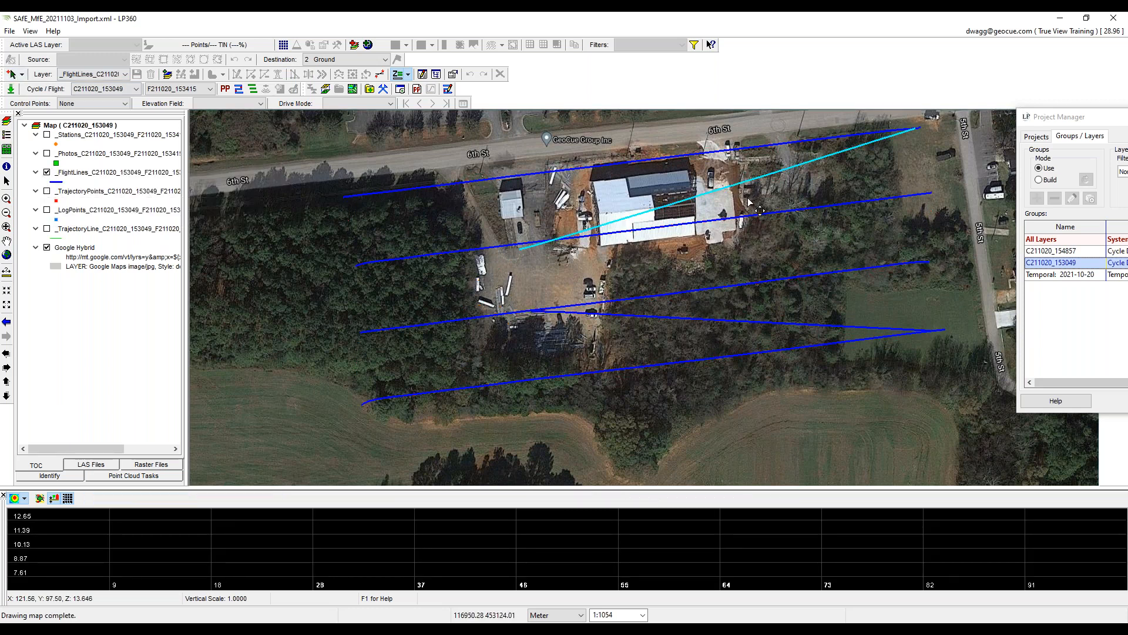
left_click(692, 317, "shift")
key("Delete")
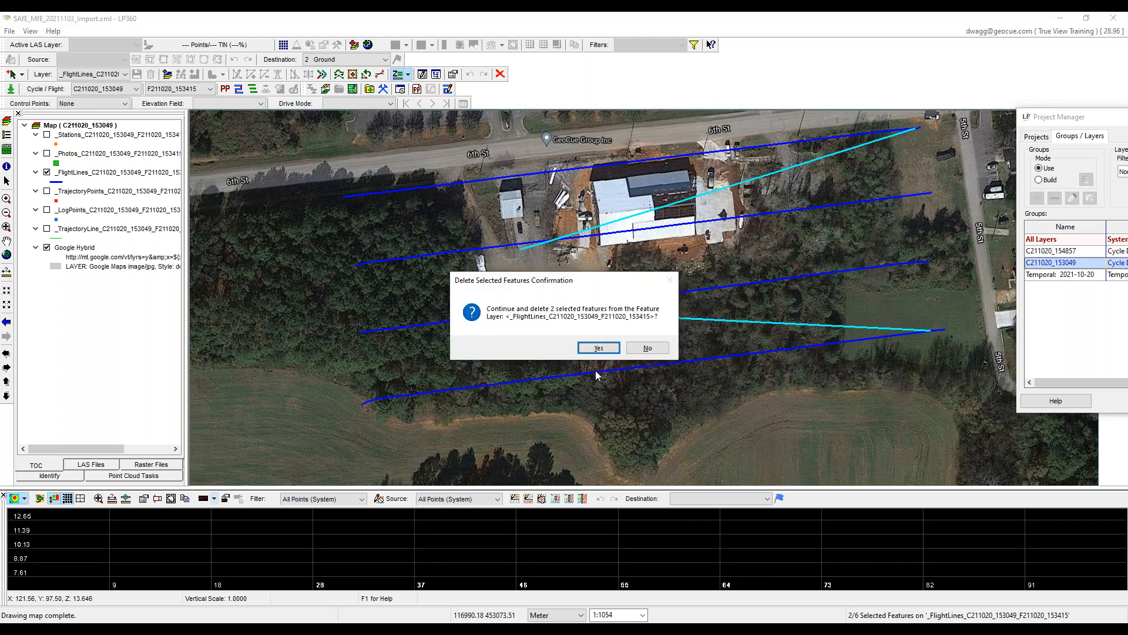
left_click(599, 347)
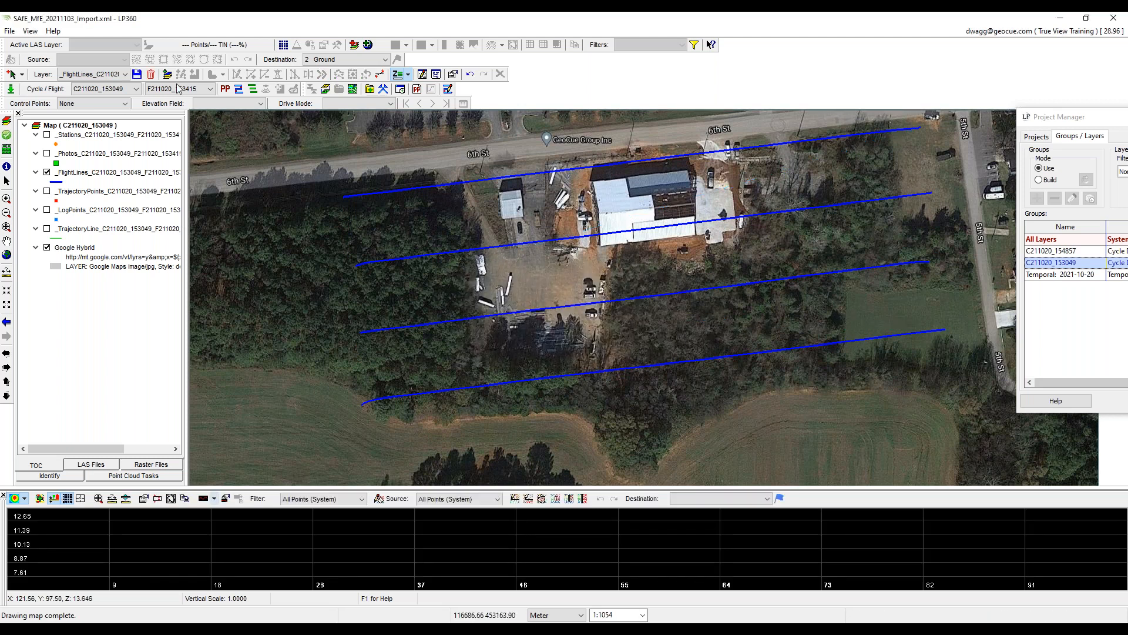
left_click(137, 73)
left_click(606, 348)
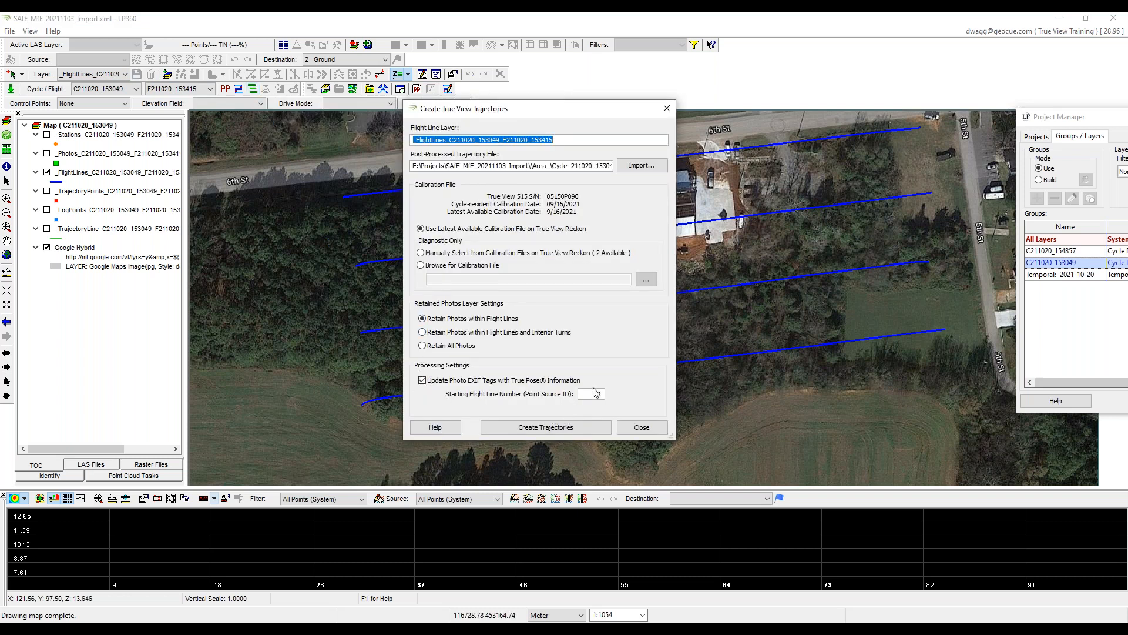
Create the True View trajectories for cycle C211020_153049 with starting flight line number 101 and photo EXIF tag updating turned off.
left_click(596, 393)
type("101")
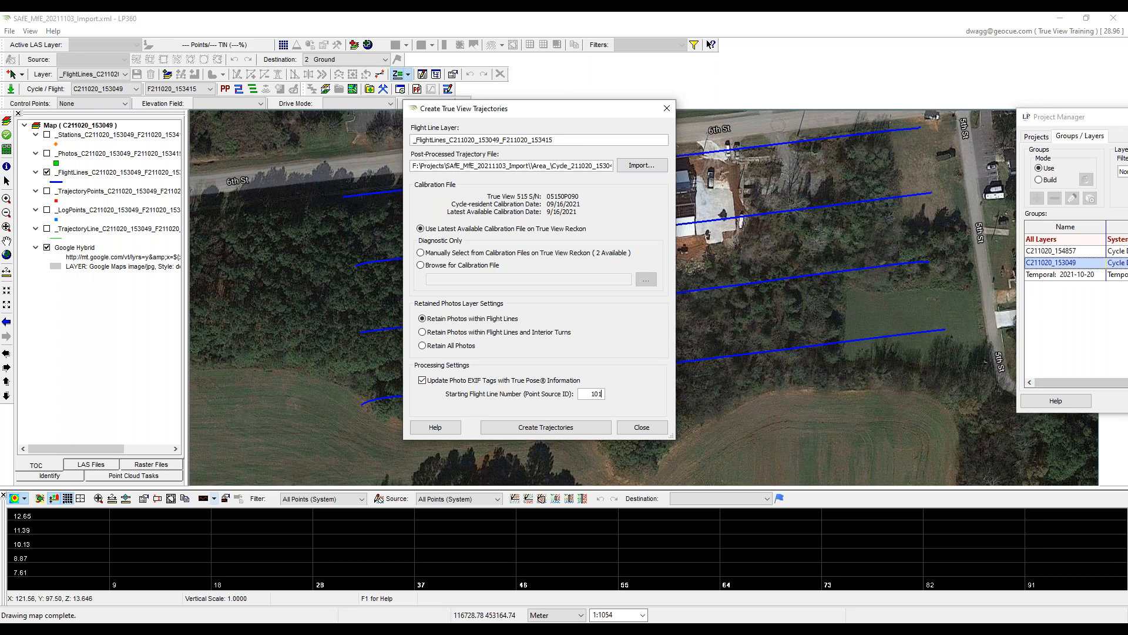
left_click(593, 398)
left_click(422, 380)
left_click_drag(556, 118, 537, 149)
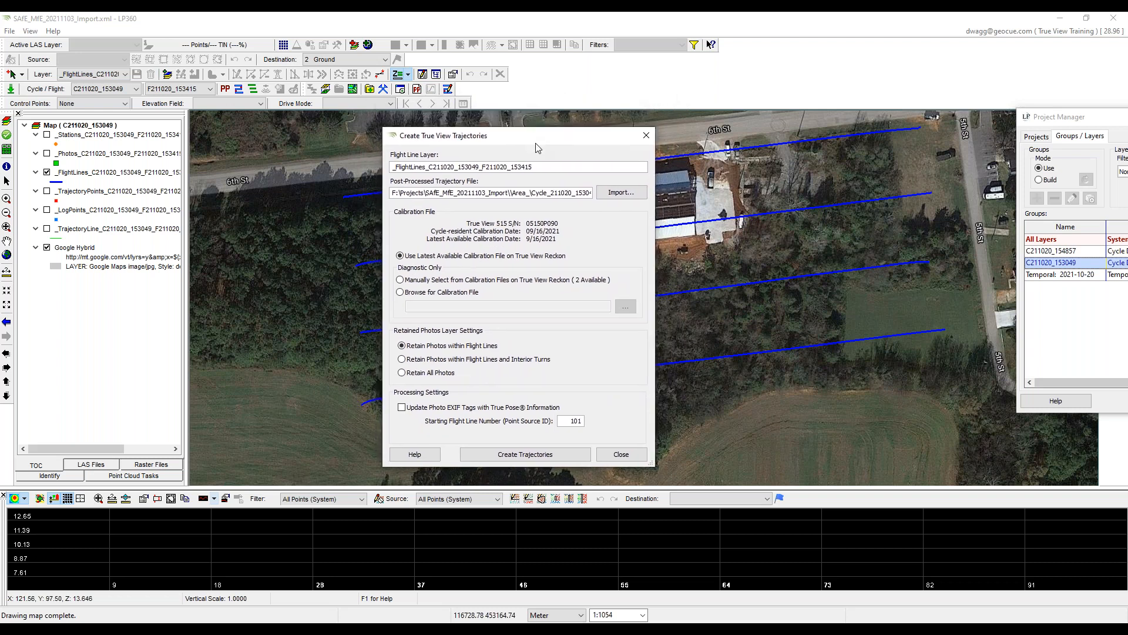
left_click(556, 459)
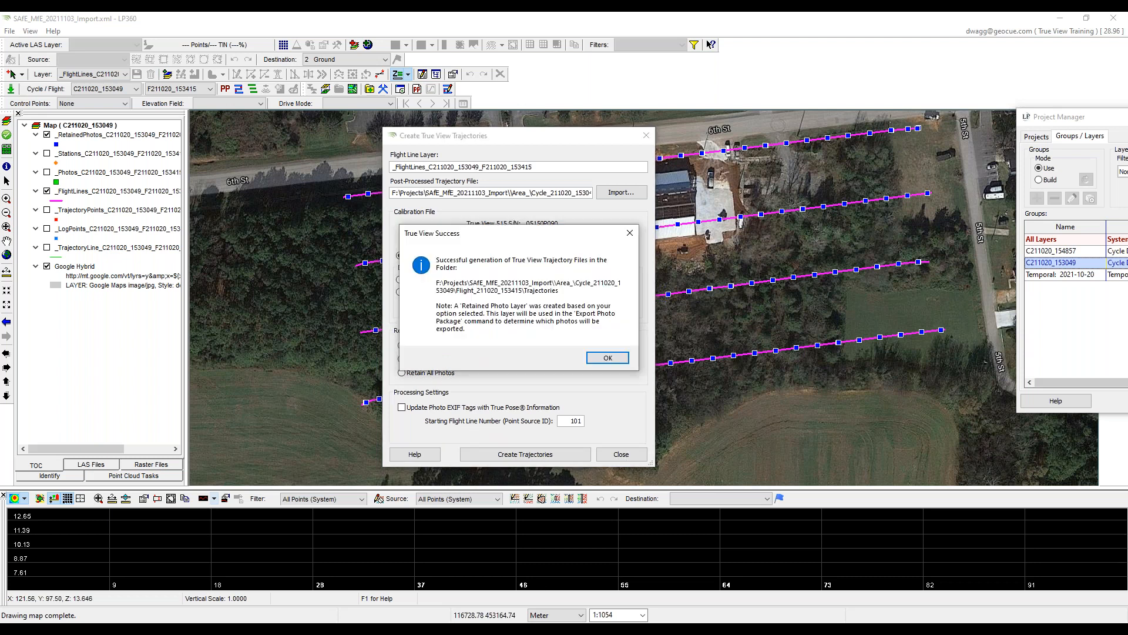
left_click(600, 359)
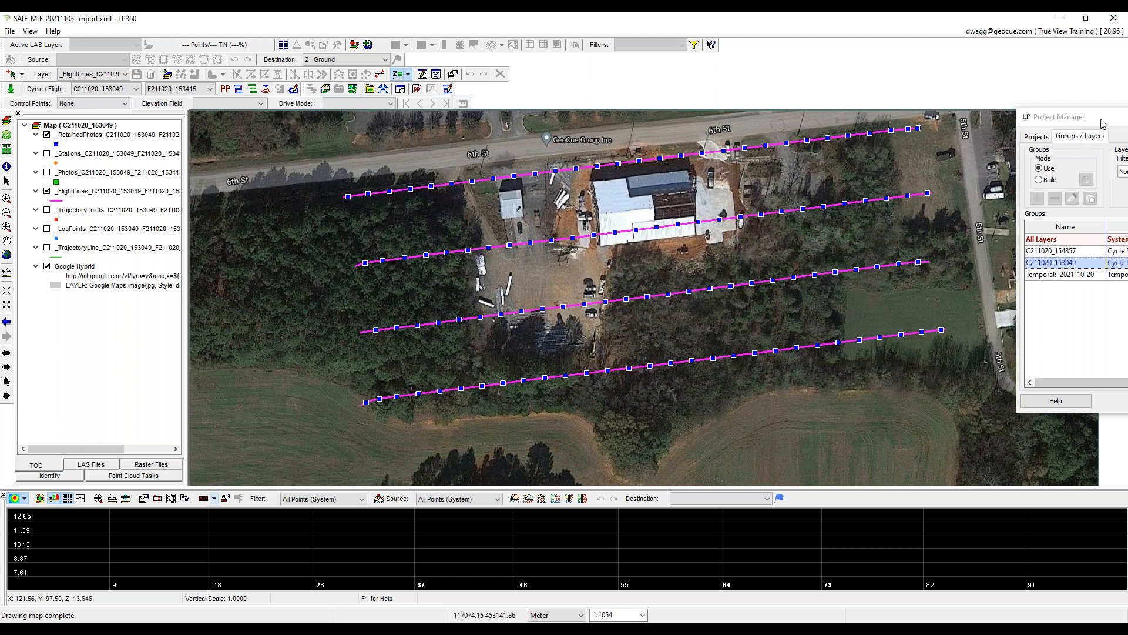
Activate the group C211020_154857 and bring the Project Manager fully into view.
left_click_drag(1101, 117, 1039, 109)
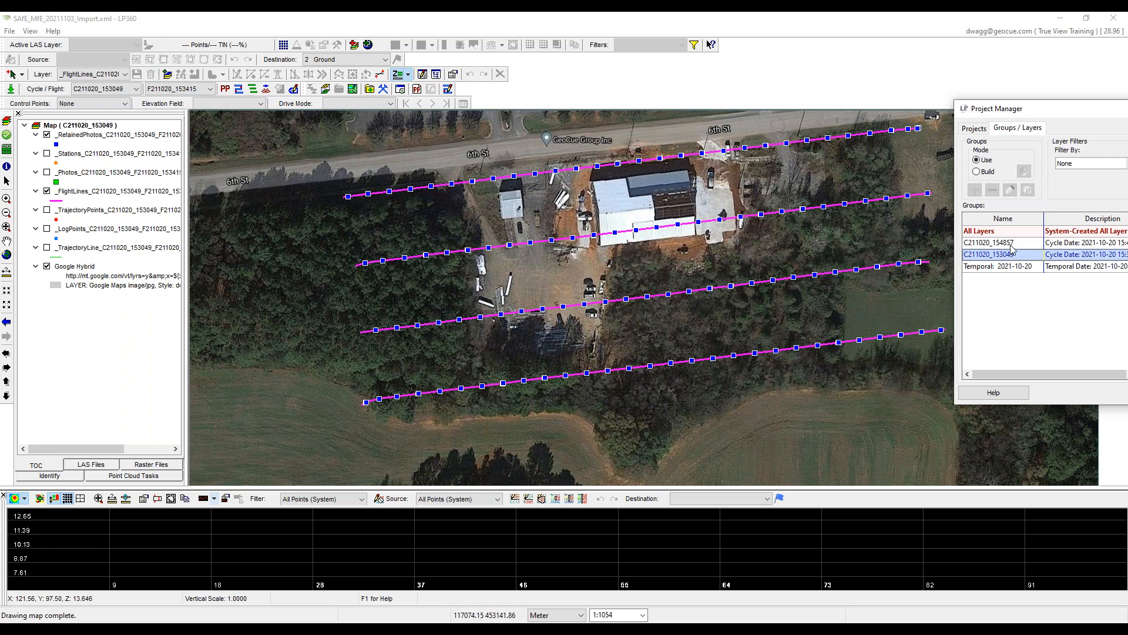
left_click(1007, 242)
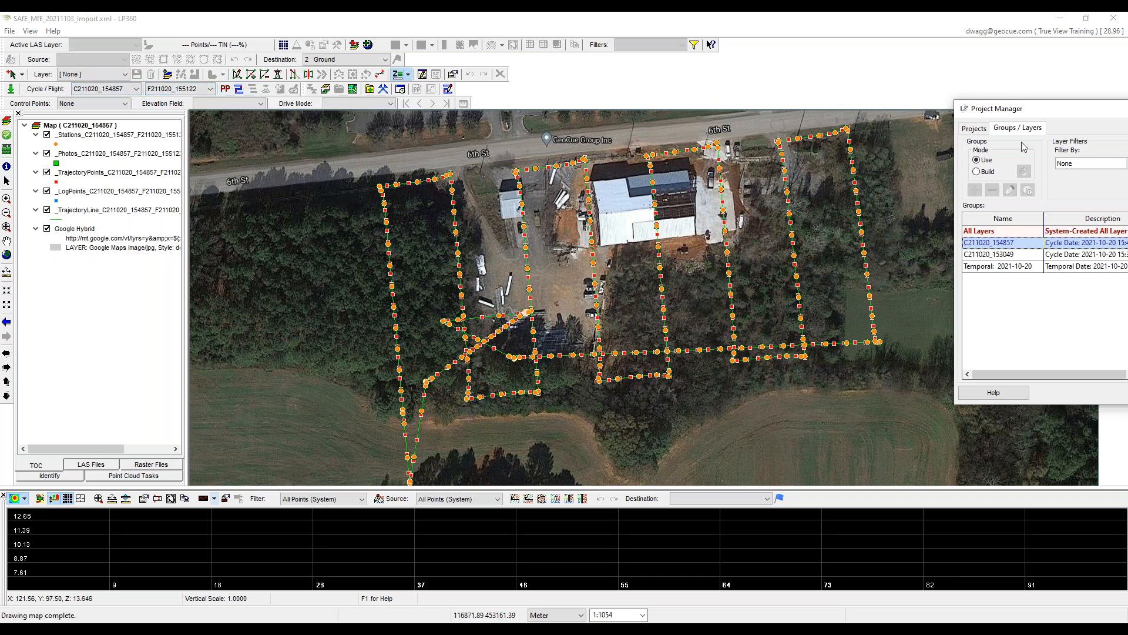
left_click_drag(1100, 122, 447, 139)
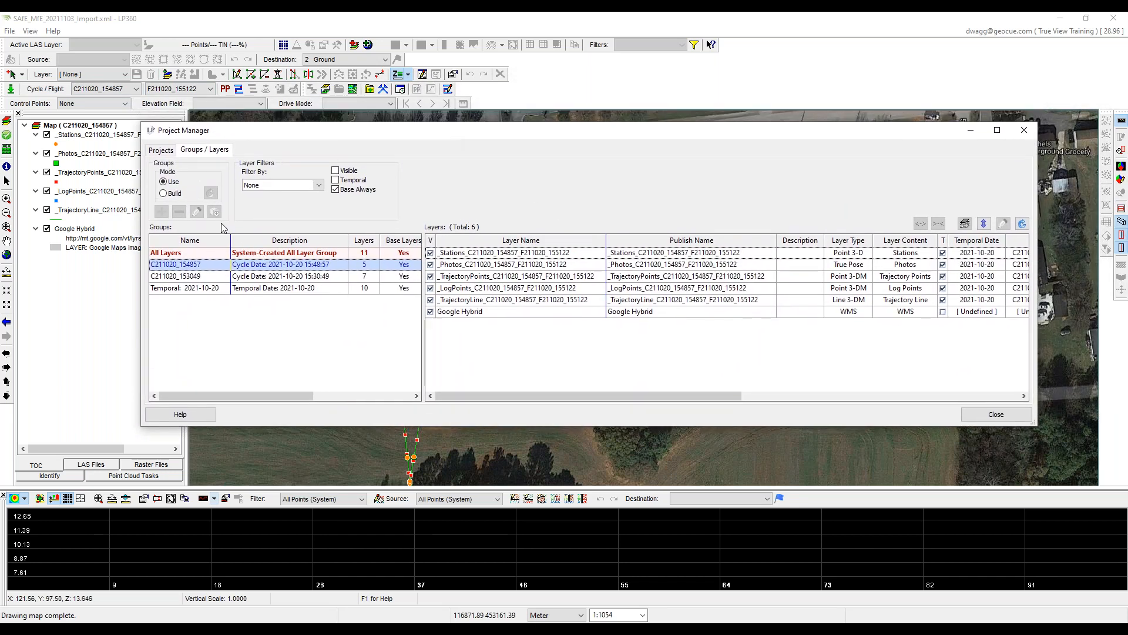
Open the project SAfE_MfE_20211103_Import2PC, saving the current project.
left_click(163, 152)
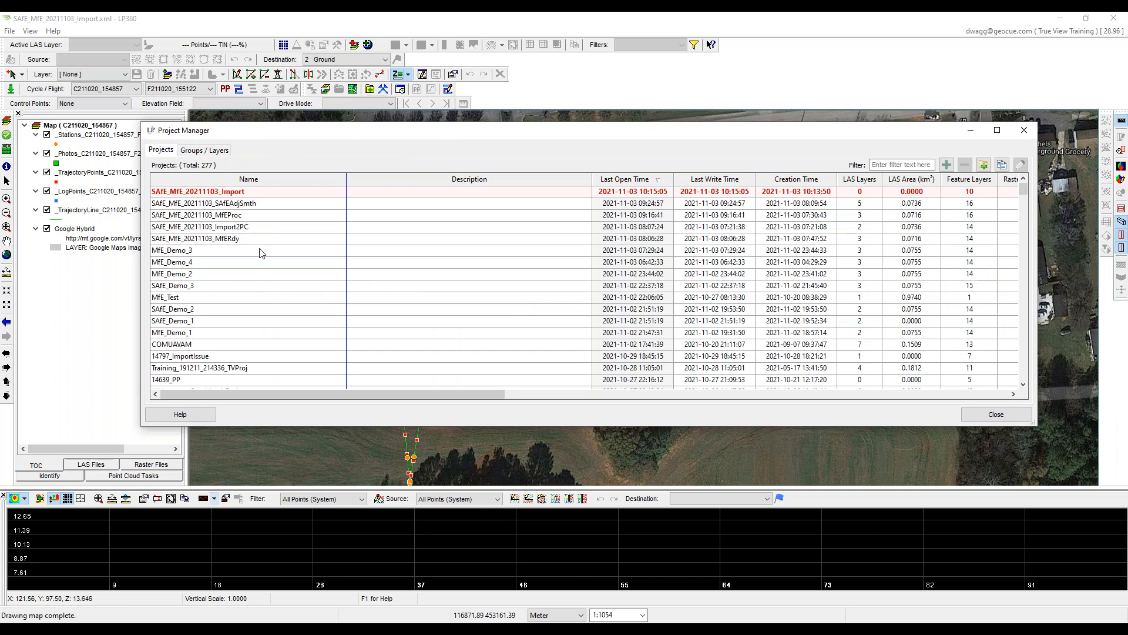
left_click(258, 229)
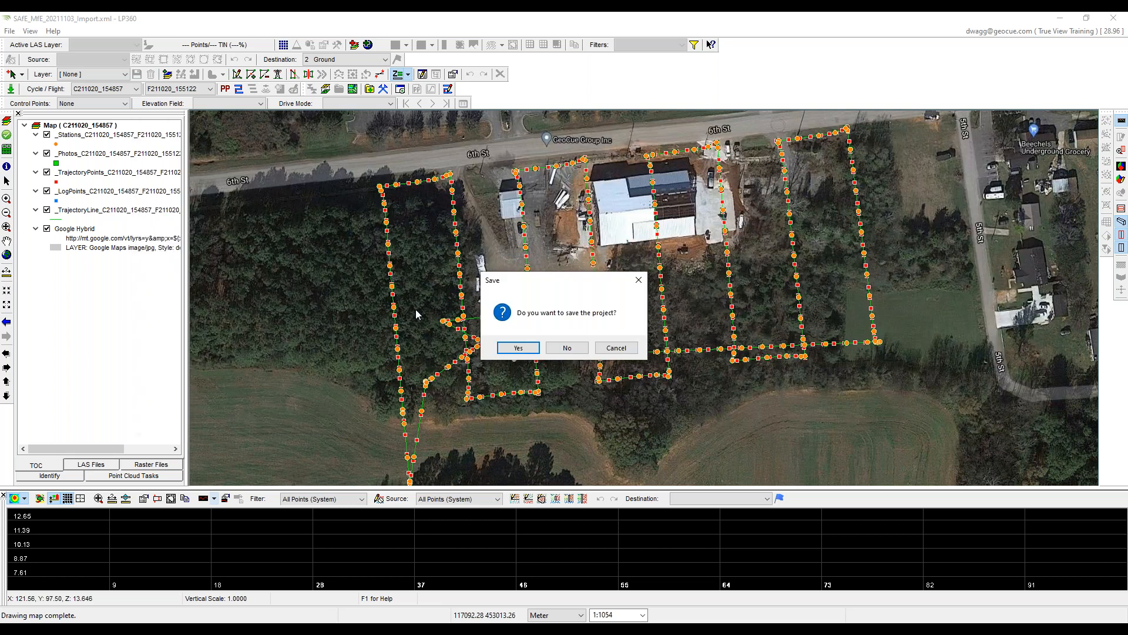
double_click(356, 233)
left_click(517, 347)
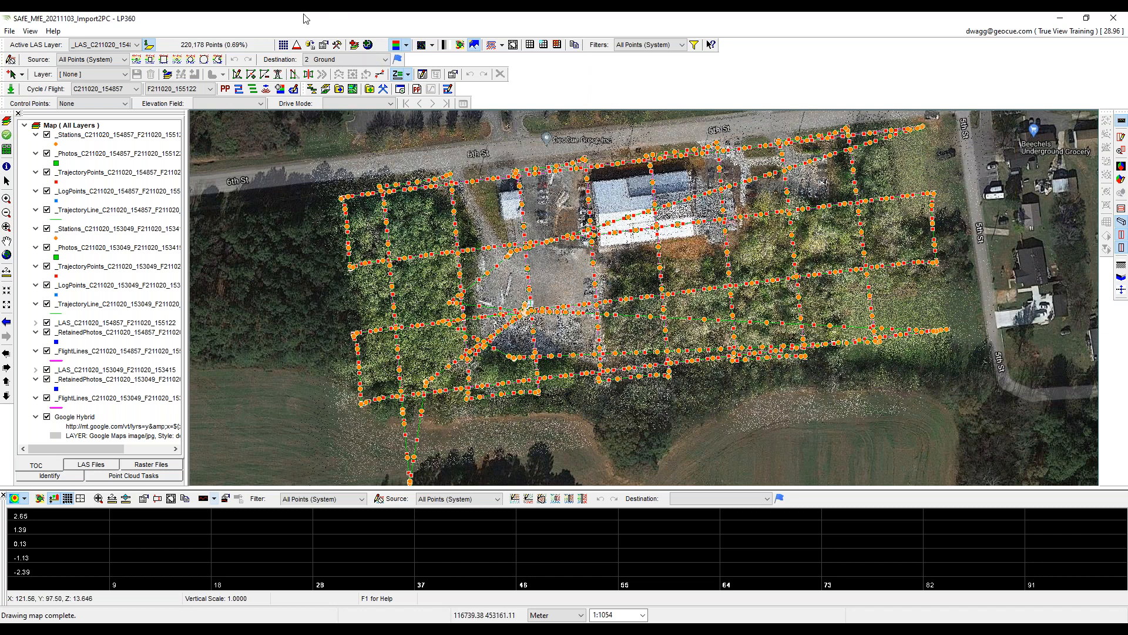
Start StripAlign for EVO and include the LAS layers of both cycles, C211020_154857 and C211020_153049, without fixing either.
left_click(312, 90)
left_click_drag(416, 134, 432, 144)
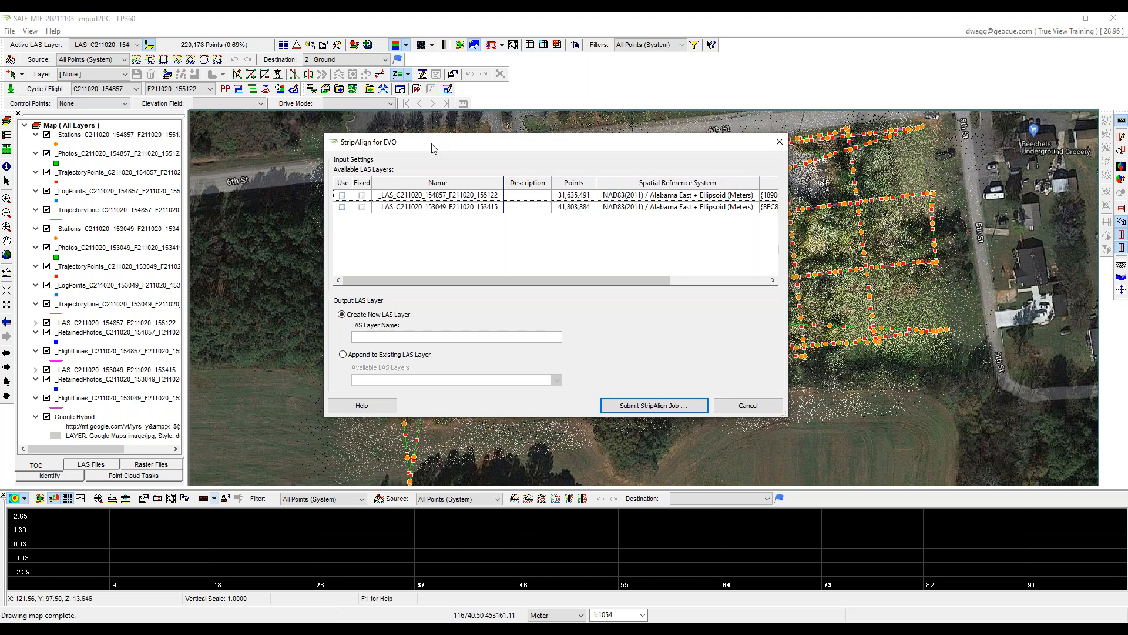
left_click_drag(404, 150, 412, 150)
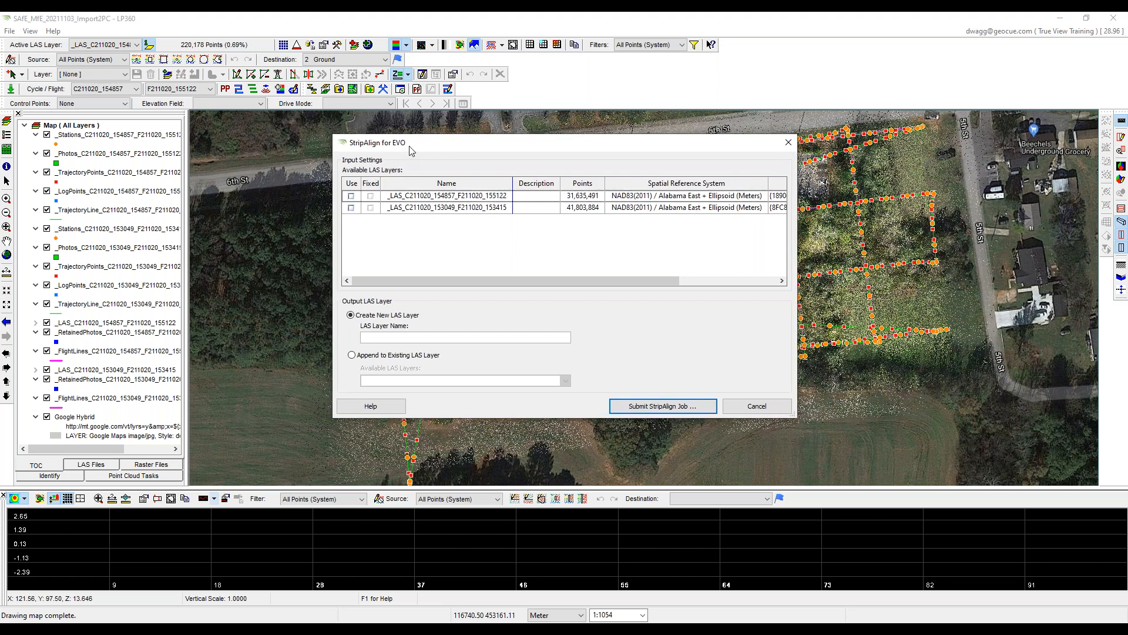
left_click(351, 196)
left_click(351, 208)
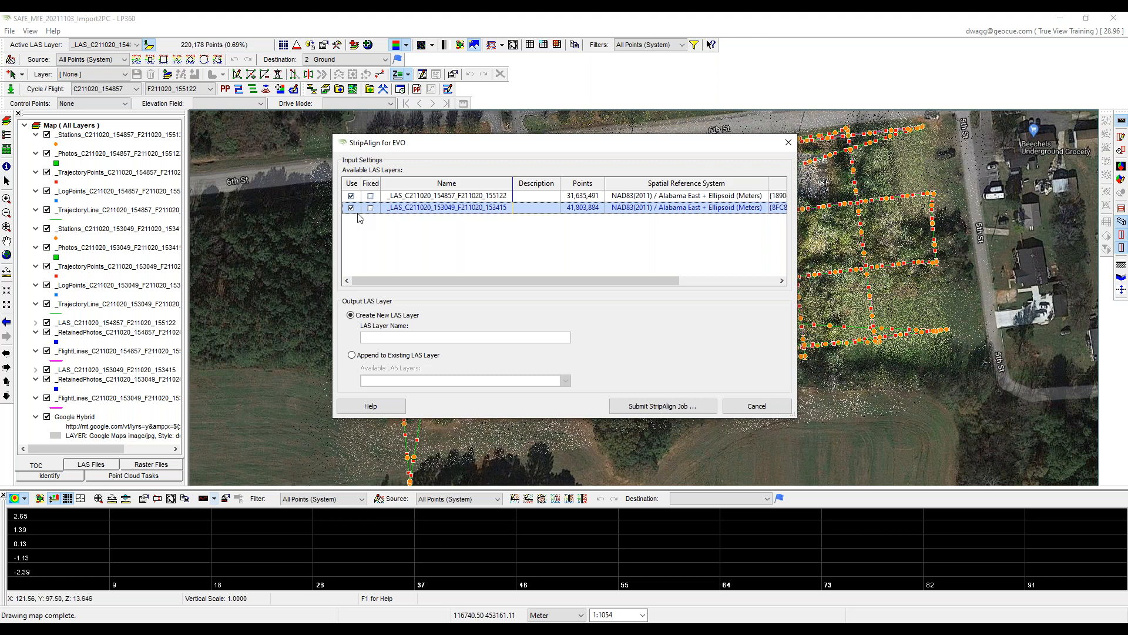
Name the new output LAS layer "SAfE Adj LAS" and submit the StripAlign job.
left_click(416, 337)
type("SAfE Adj LAS")
left_click(662, 409)
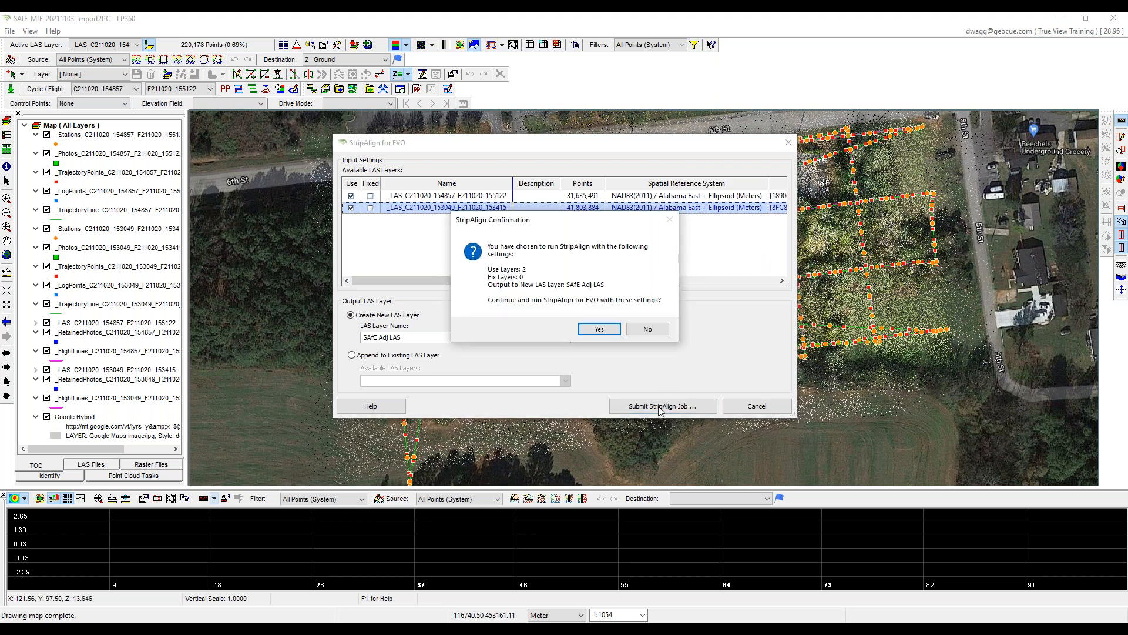
left_click(596, 330)
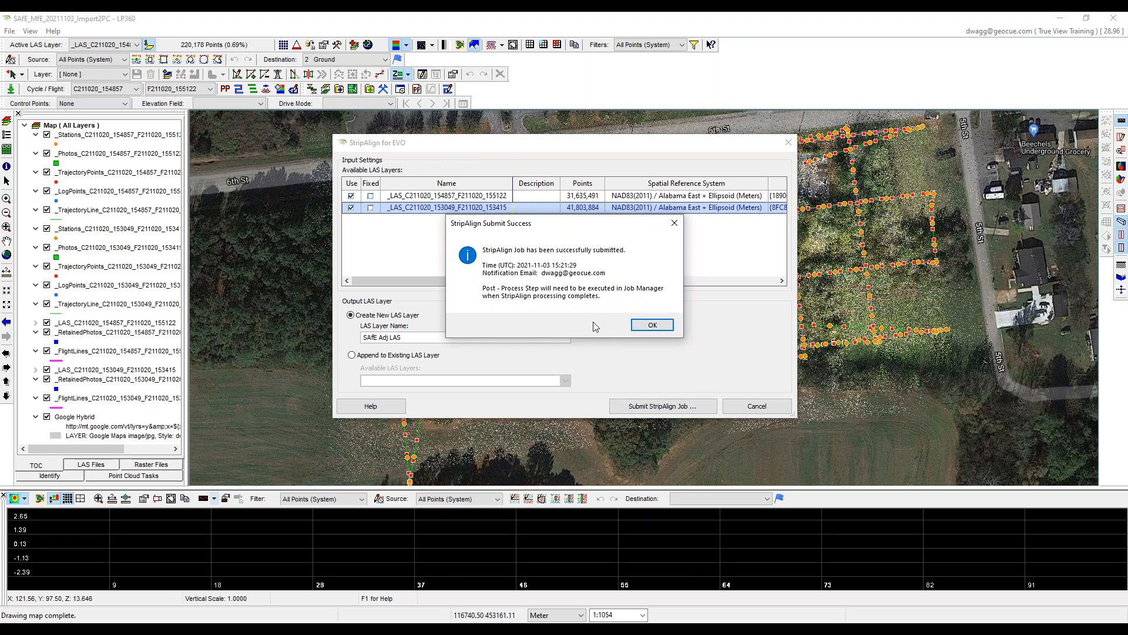
left_click(649, 325)
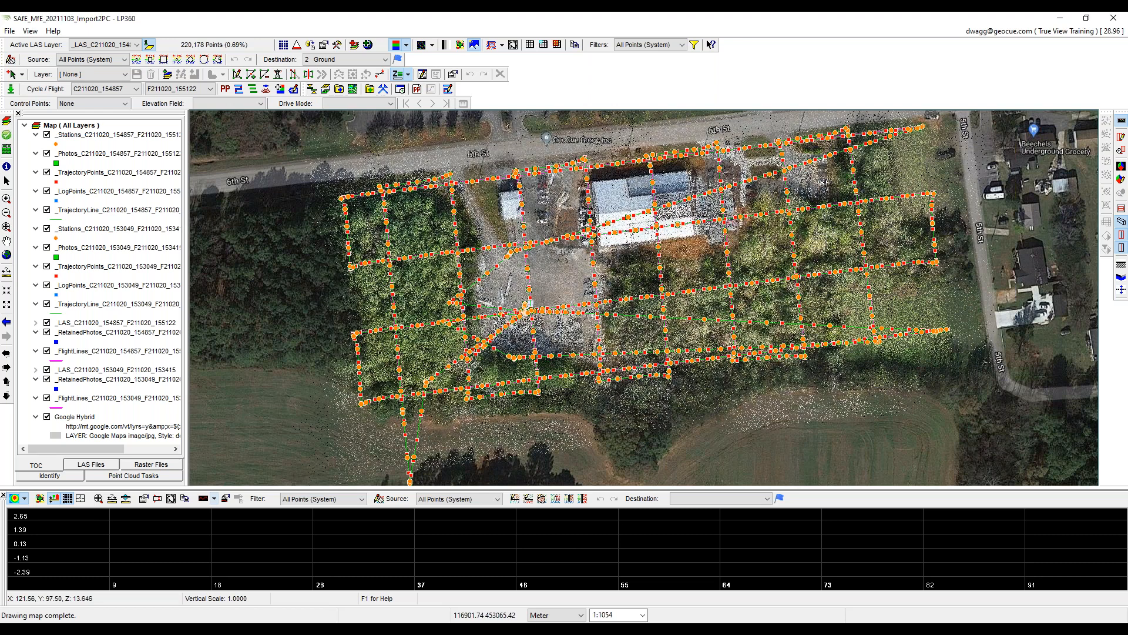
Check the state of the submitted StripAlign job in the Job Manager and close it.
left_click(8, 138)
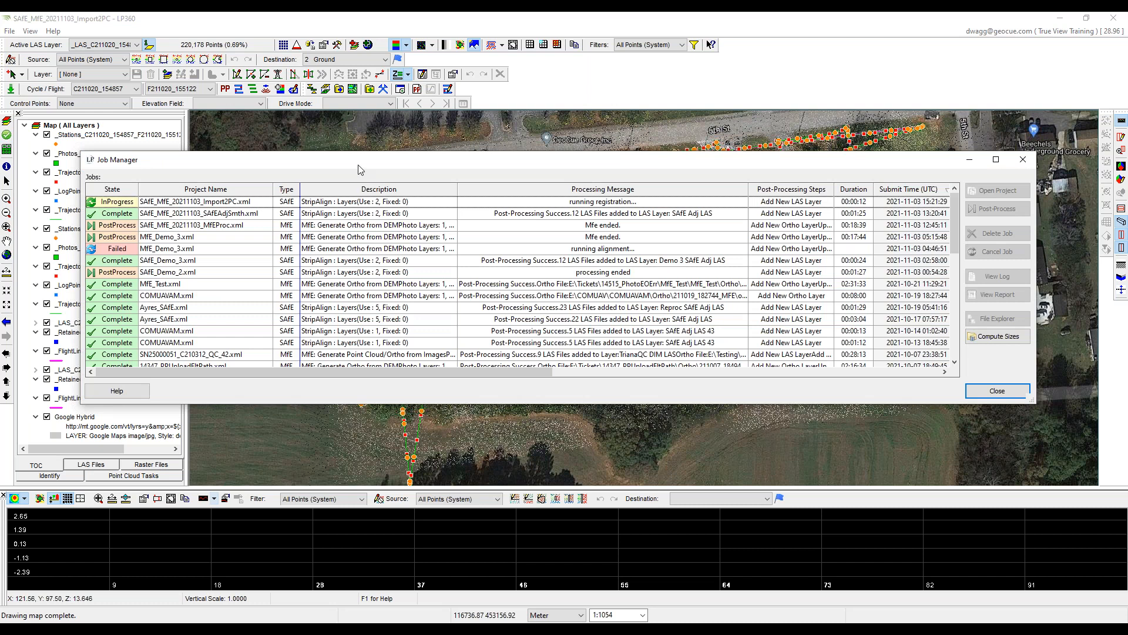
left_click(374, 203)
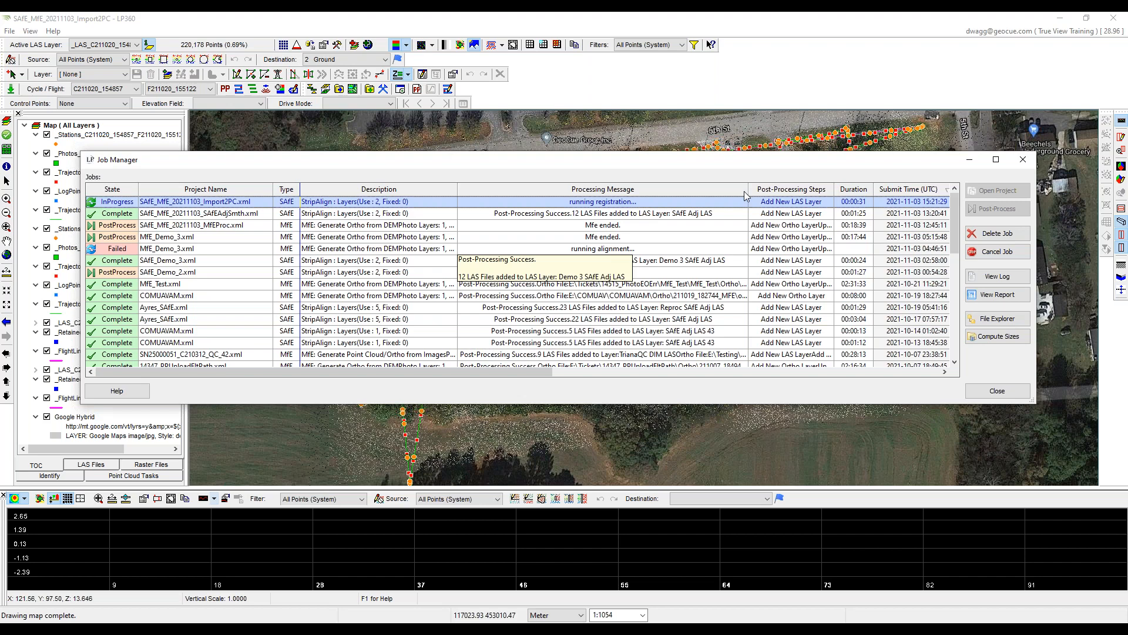
left_click(1005, 392)
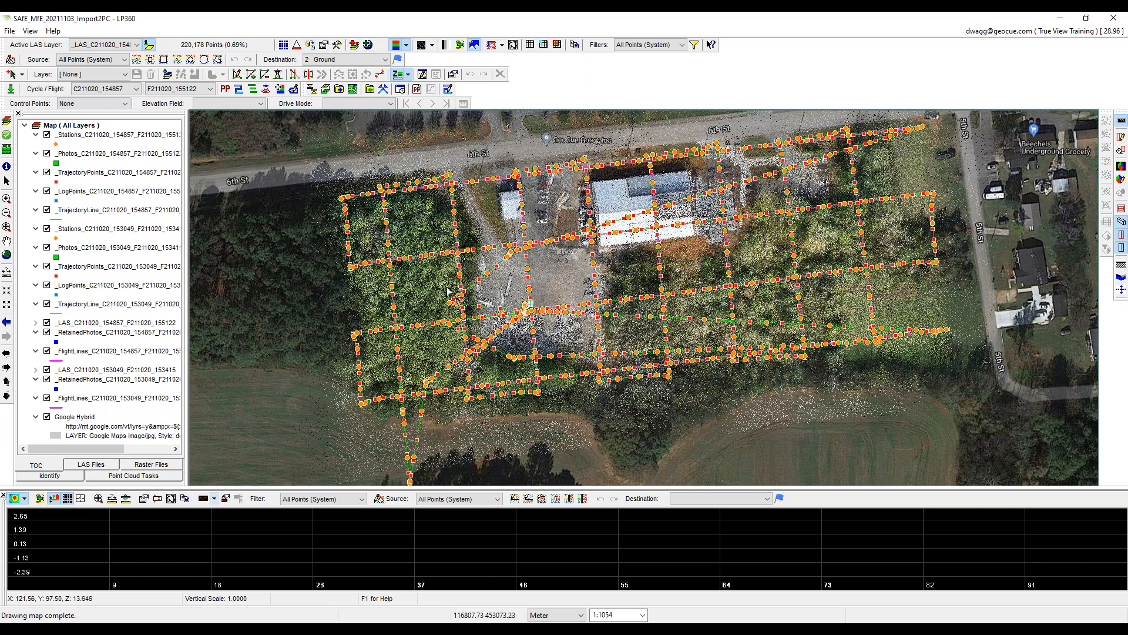
Cut a north–south profile across the large building's roof, accepting the offered profile depth.
left_click(1121, 137)
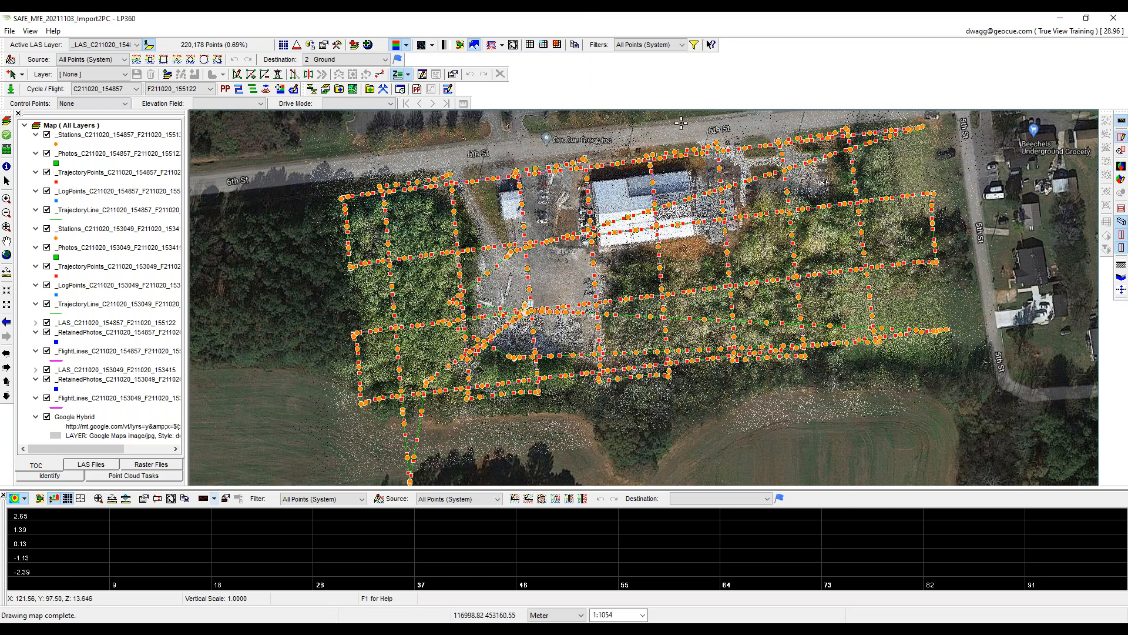
left_click(603, 165)
left_click(611, 263)
key("d")
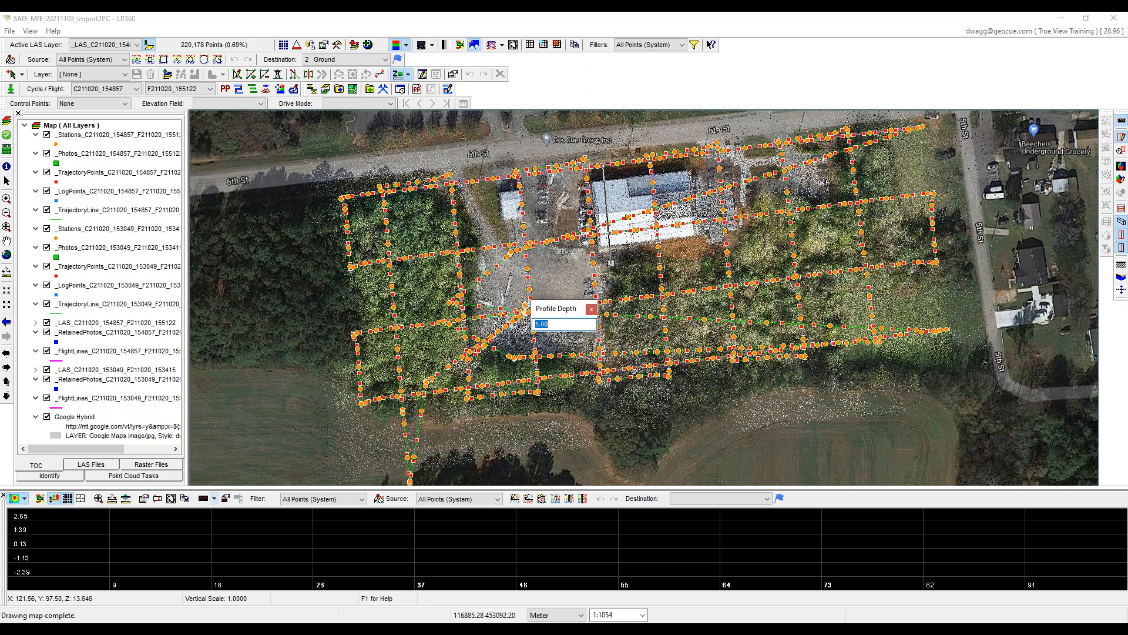
key("Return")
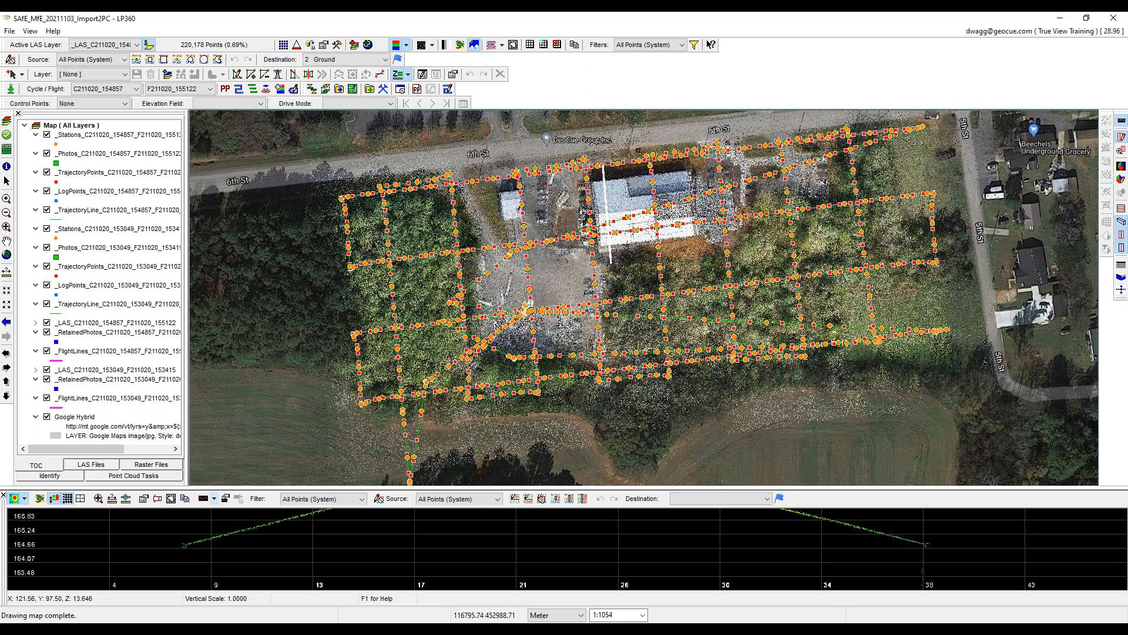
Colour the profile points by point source and make the profile view taller.
left_click(24, 498)
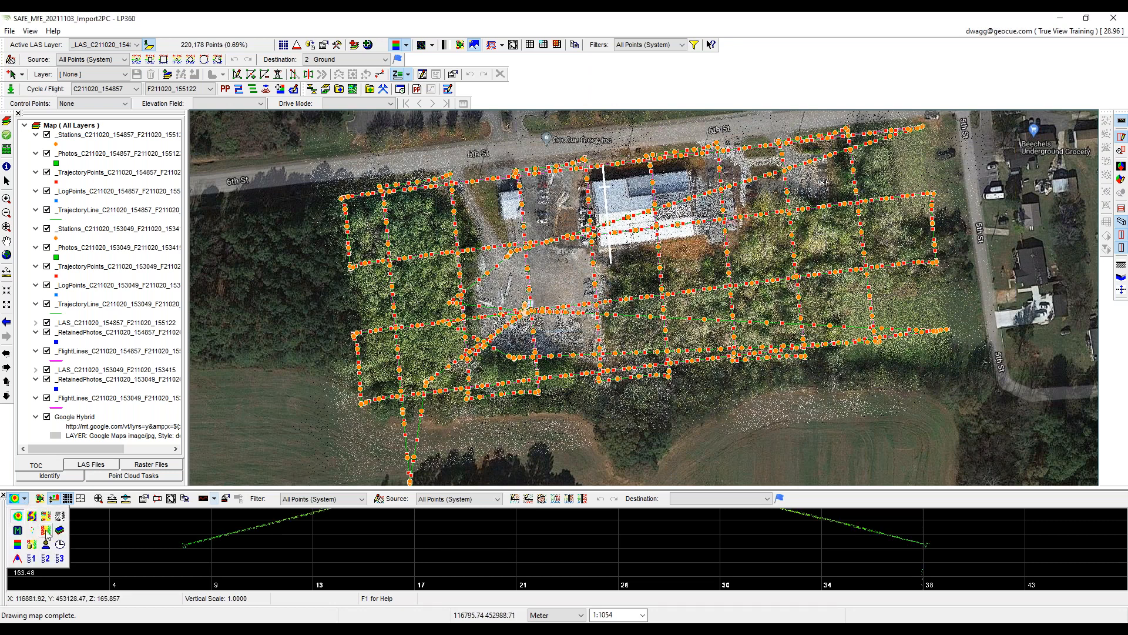
left_click(45, 532)
left_click_drag(273, 487, 284, 425)
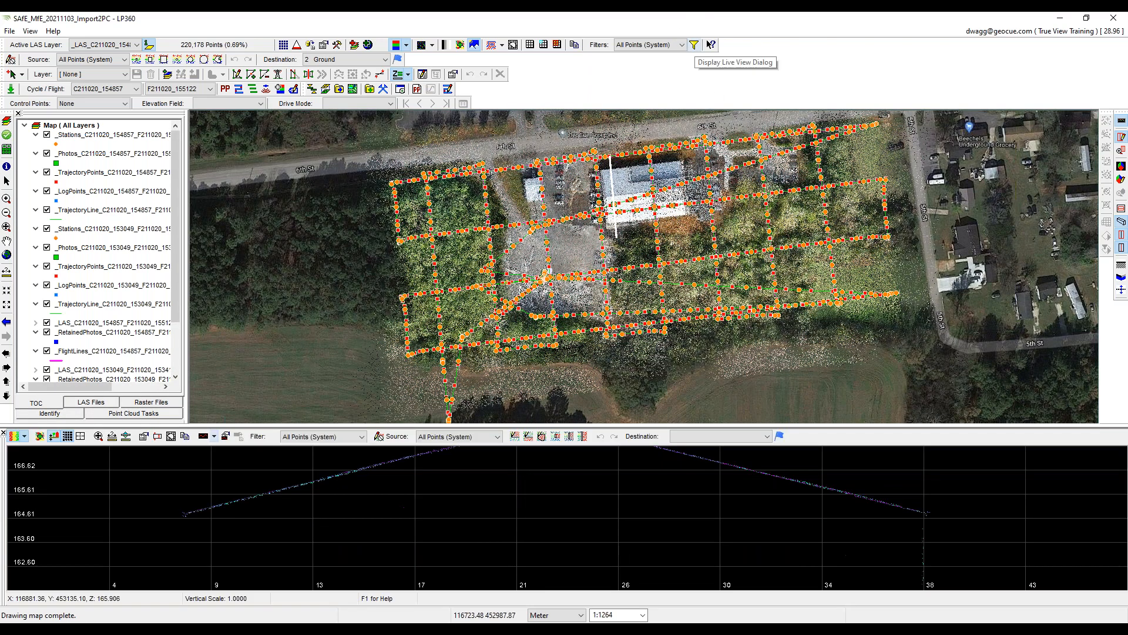
In Live View, synchronize only the profile and set the point size to 3.
left_click(695, 45)
left_click(483, 142)
left_click(524, 142)
left_click(523, 158)
left_click(438, 164)
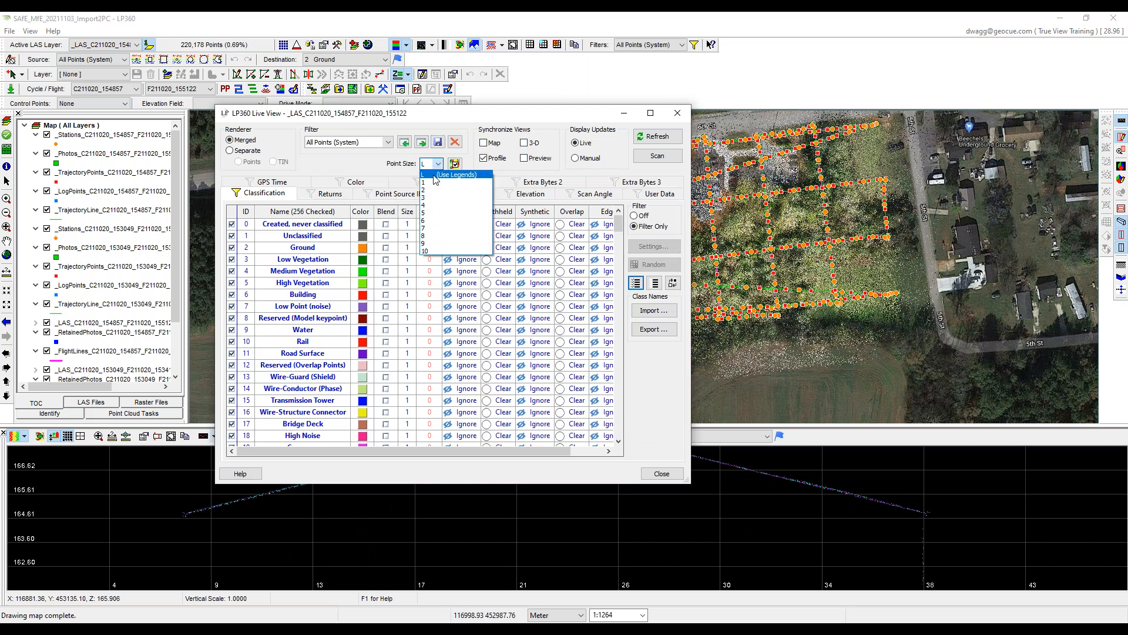
left_click(435, 198)
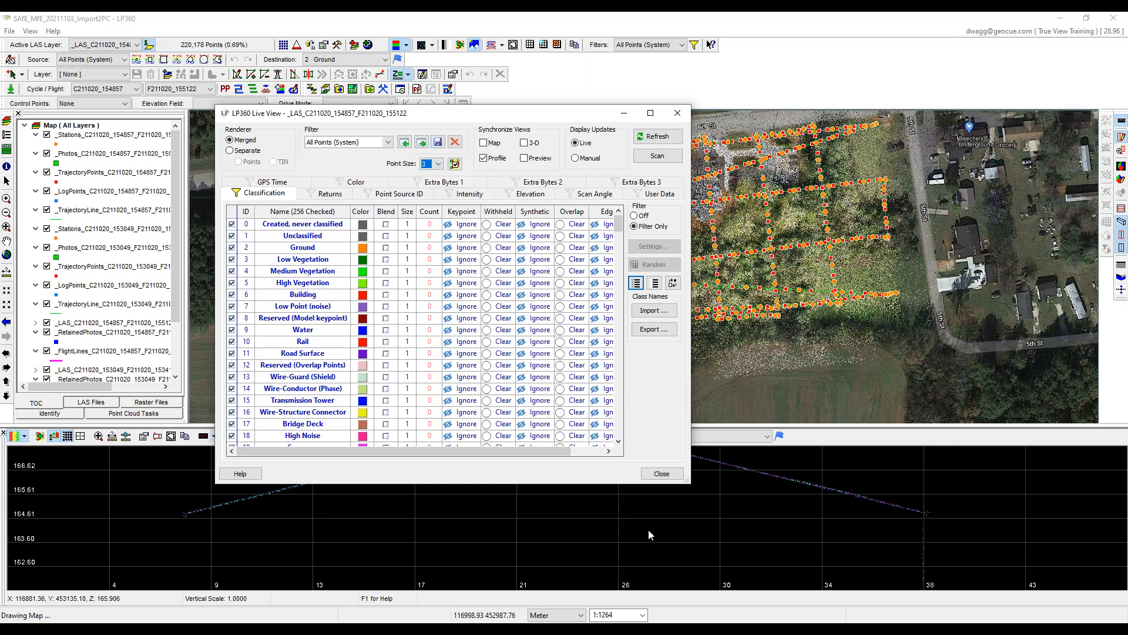
left_click(664, 475)
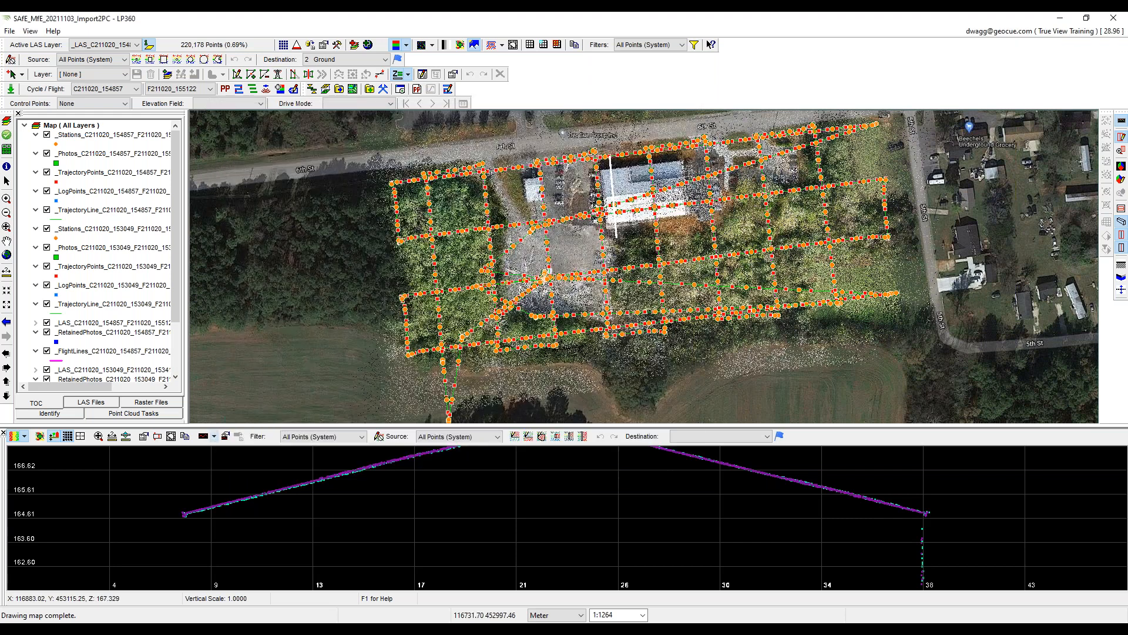
Examine the roof profile up close, then cut a short north–south profile over the paved yard and inspect the strip offset.
left_click_drag(372, 477, 577, 502)
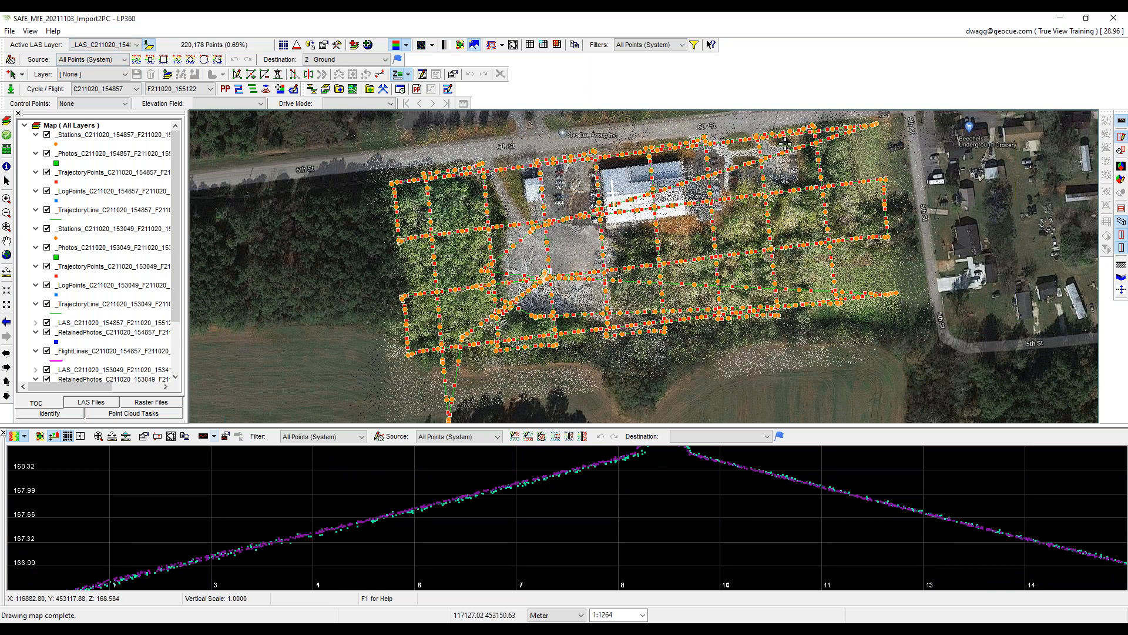
left_click_drag(583, 235, 585, 320)
scroll(365, 518, "up", 8)
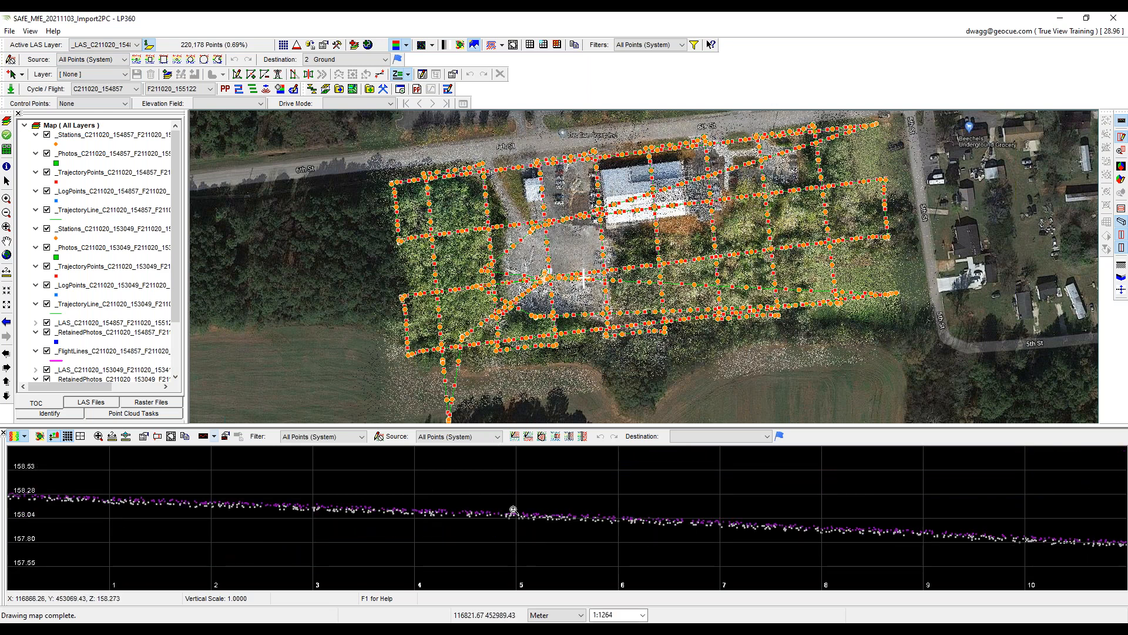
scroll(503, 516, "up", 2)
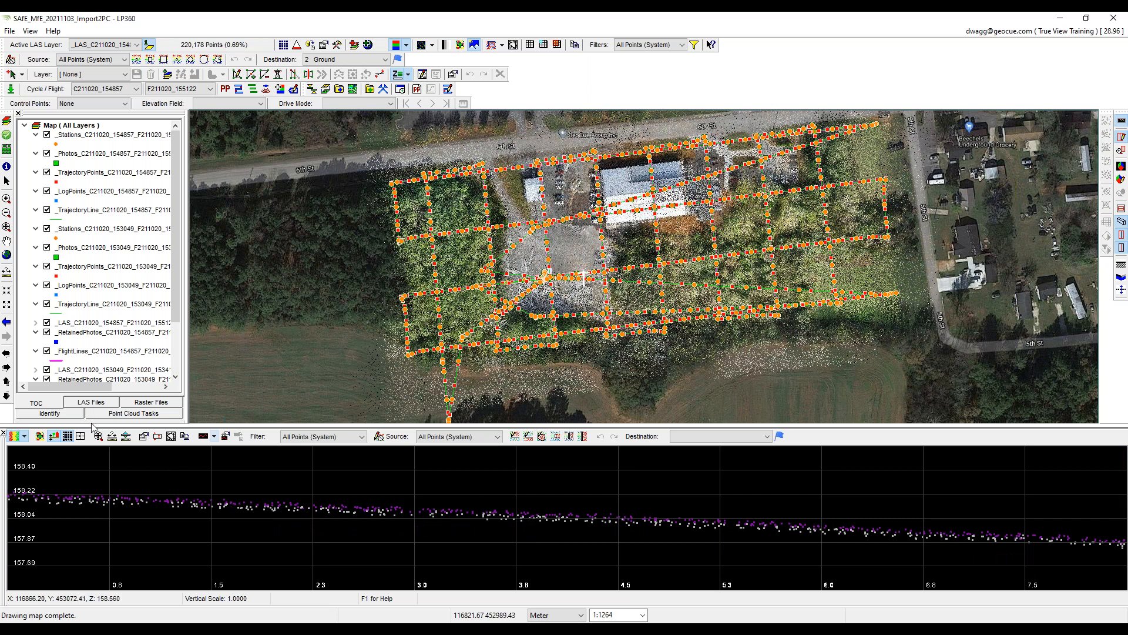
Apply a quick grid of 0.1 map units to the profile graticules.
left_click(81, 436)
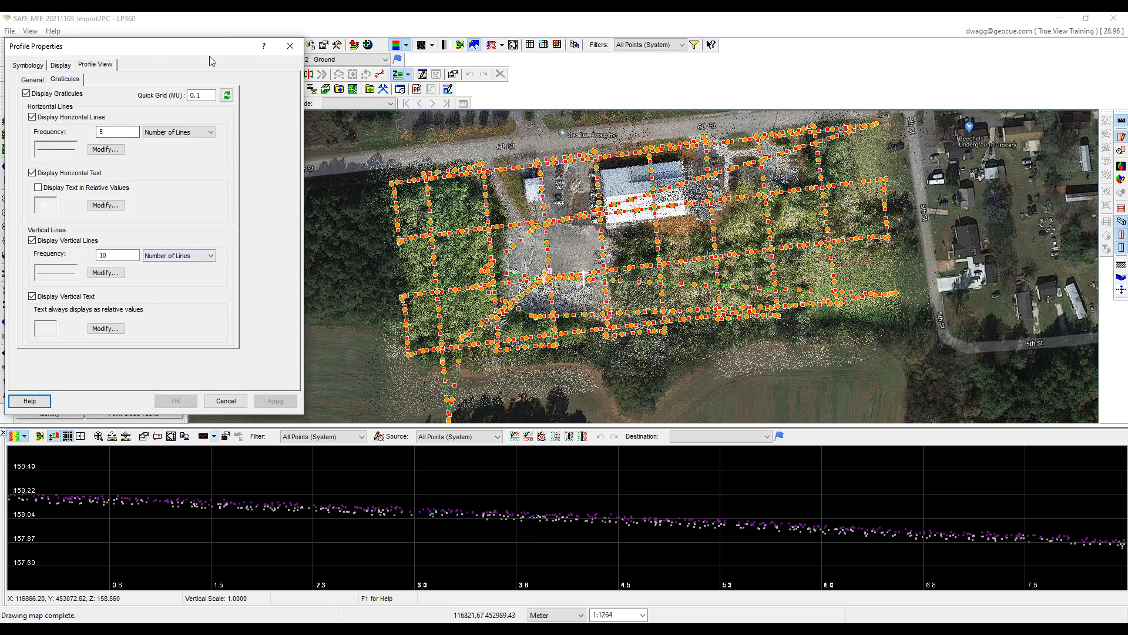
left_click(227, 95)
left_click(175, 402)
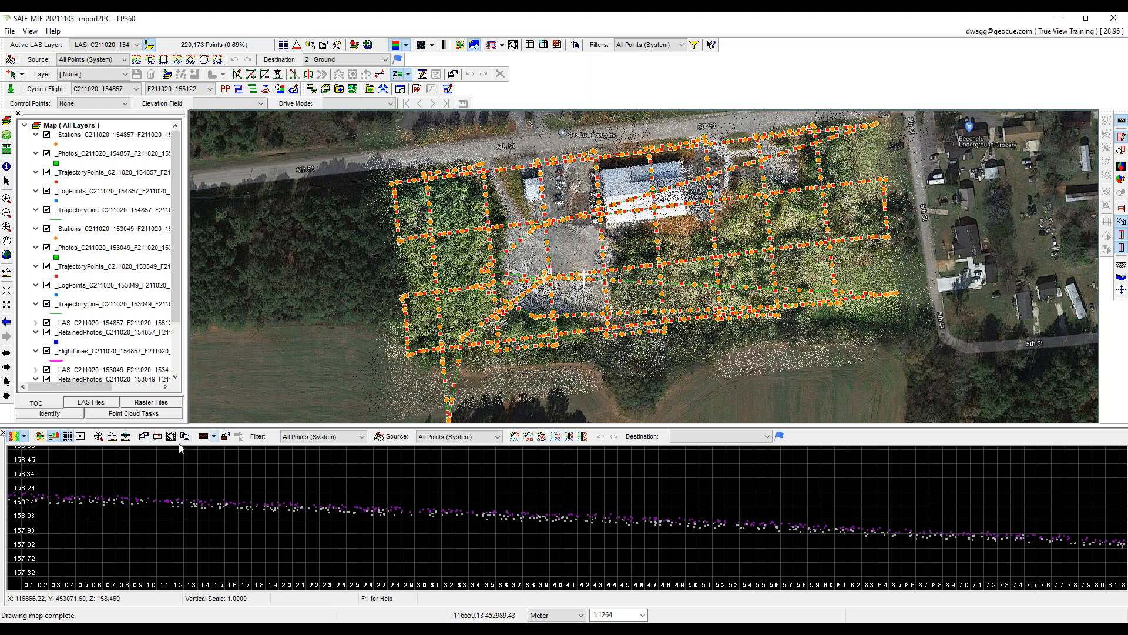
Drape the profile by point source and inspect the separation between the strips.
left_click(215, 438)
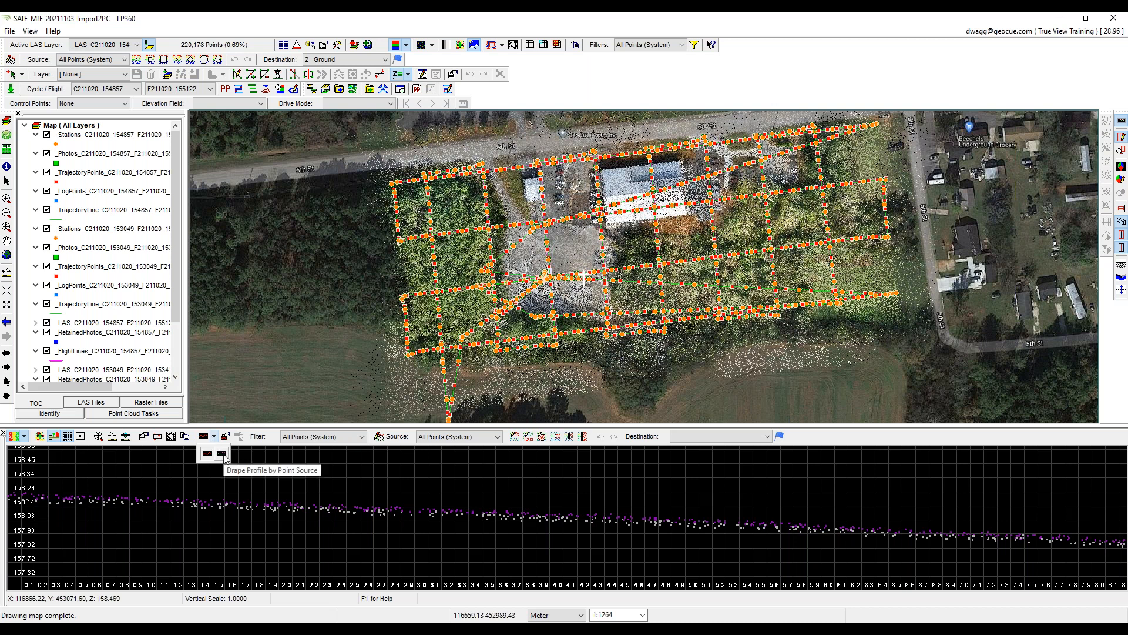
left_click(222, 454)
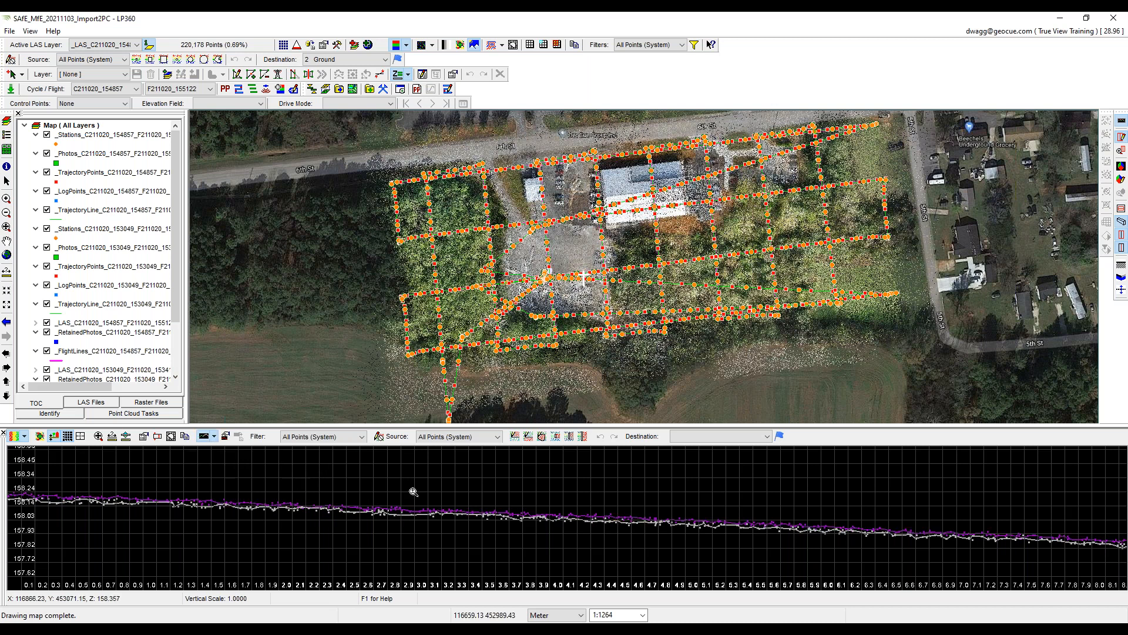
scroll(507, 512, "up", 2)
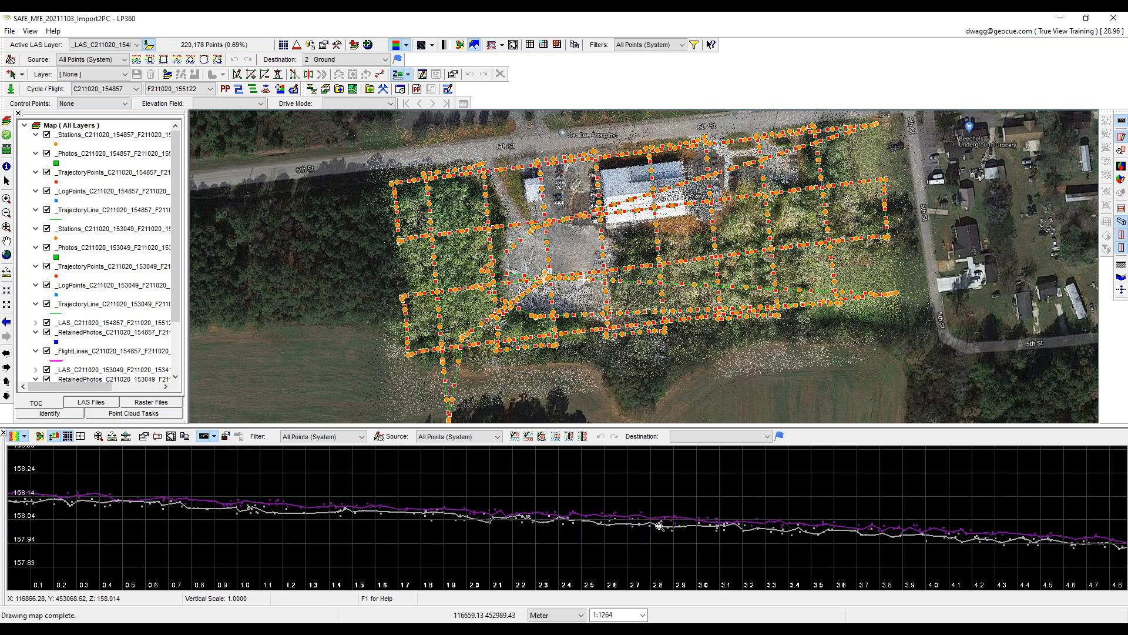
Measure the separation between the two strip lines in the profile and turn off the drape.
left_click(113, 436)
left_click(467, 509)
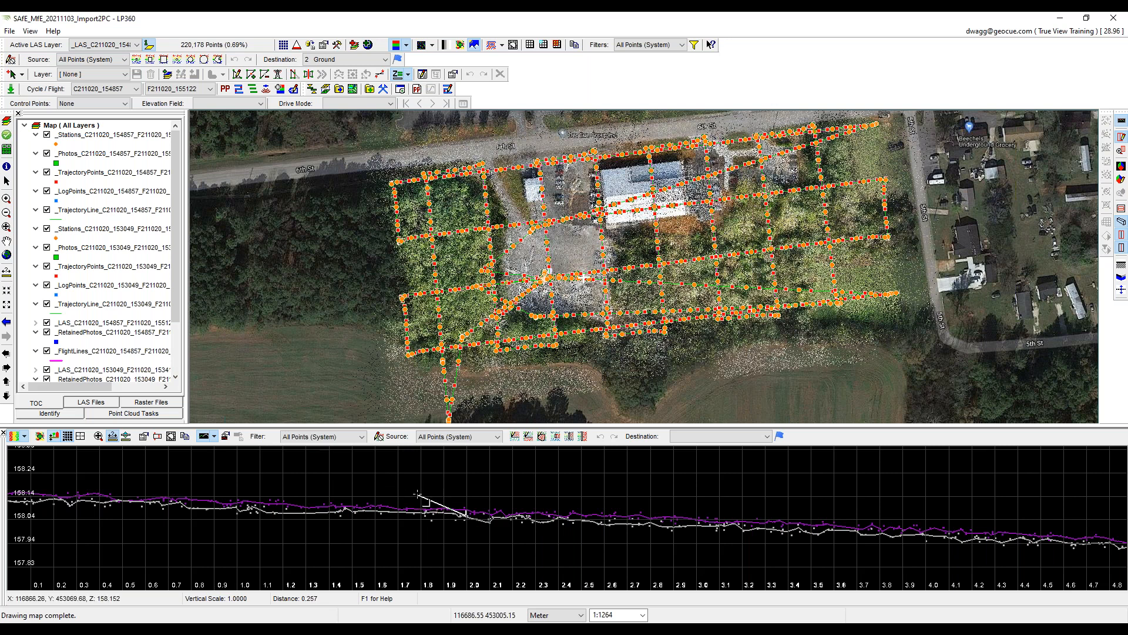
double_click(469, 492)
left_click(203, 437)
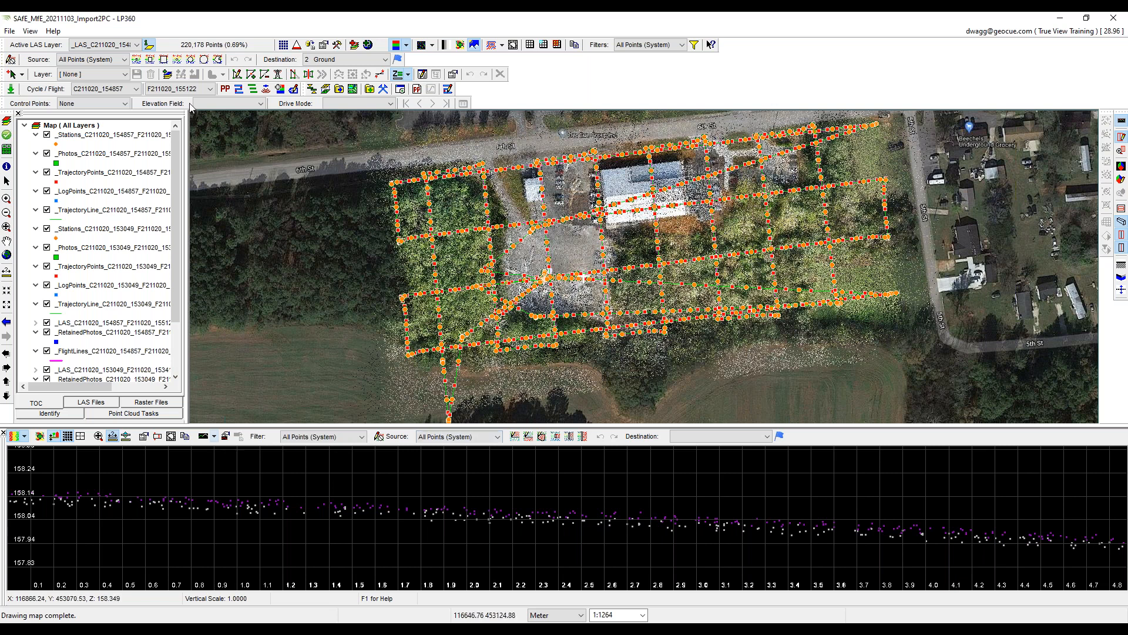
Review the Global section of the project settings, including the email notification setup, without changing anything.
left_click(9, 31)
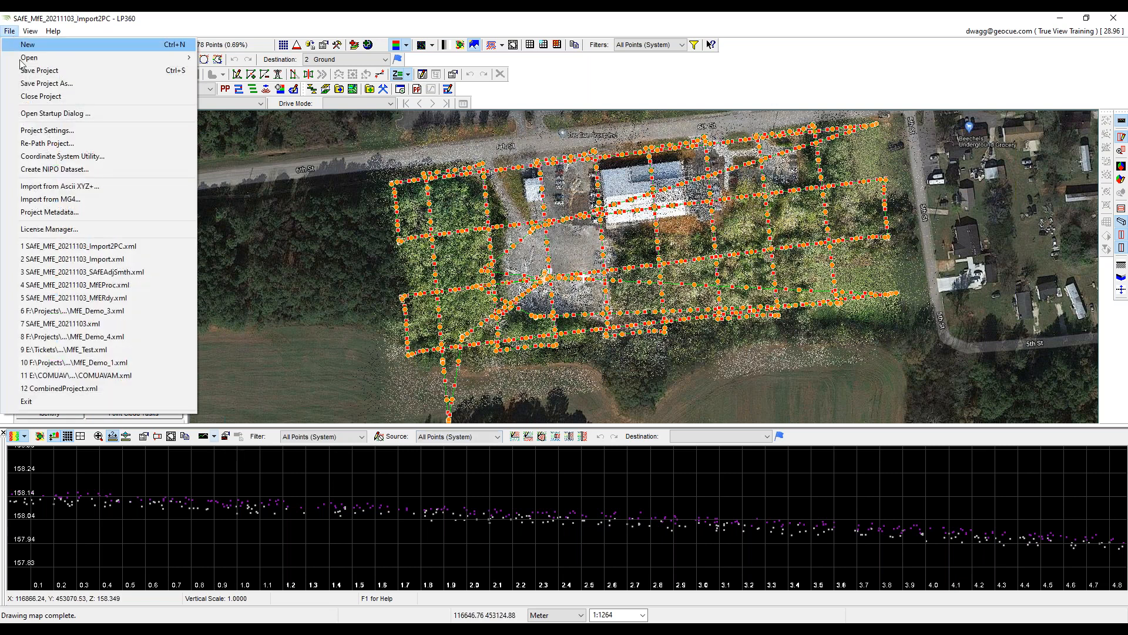
left_click(43, 130)
left_click(331, 133)
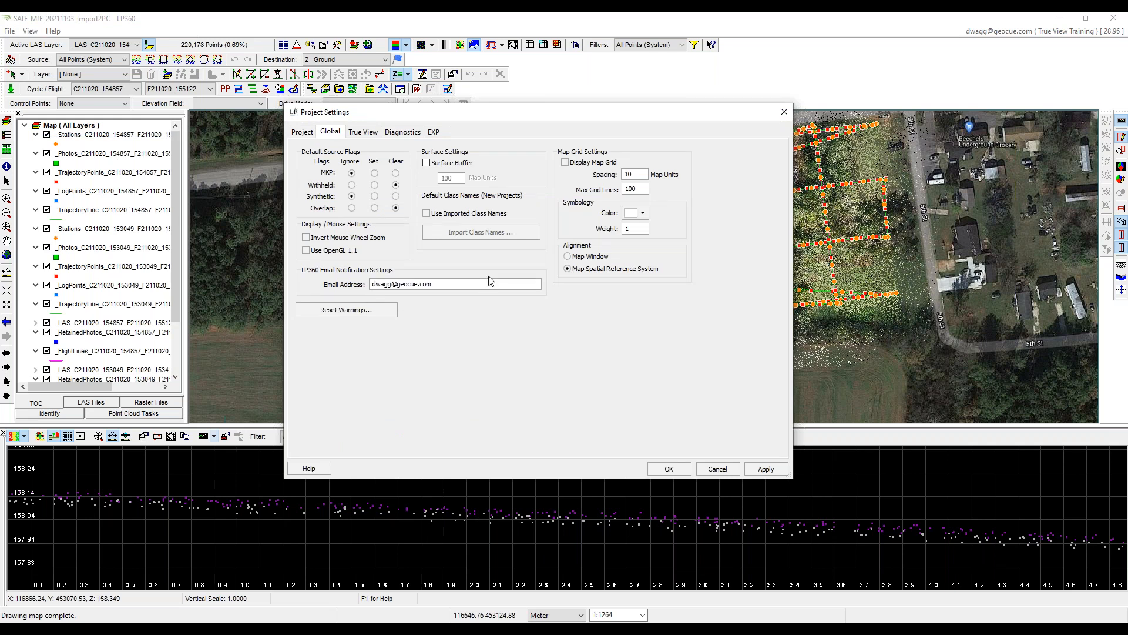
left_click(718, 469)
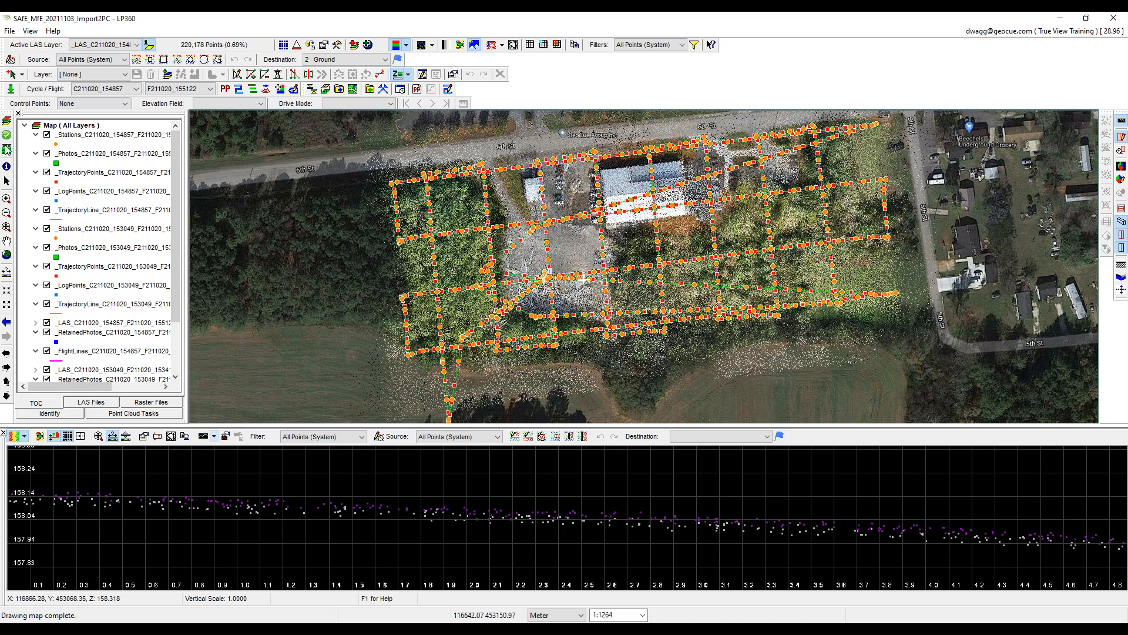
Run post-processing on the StripAlign job for SAfE_MfE_20211103_Import2PC to add its new LAS layer to the project.
left_click(8, 136)
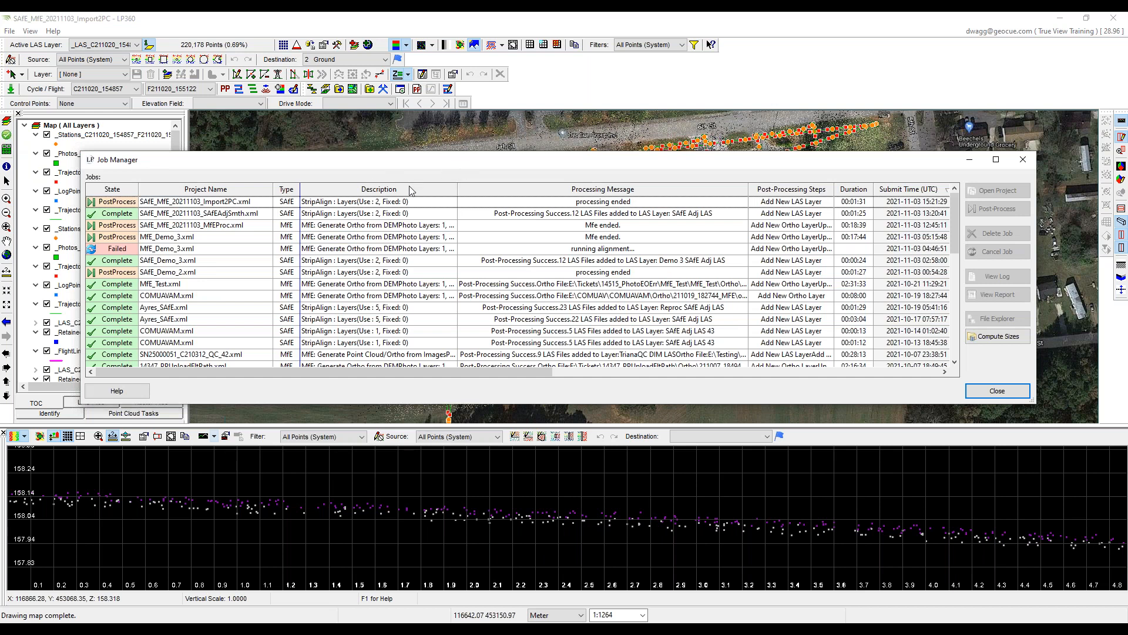
left_click(600, 202)
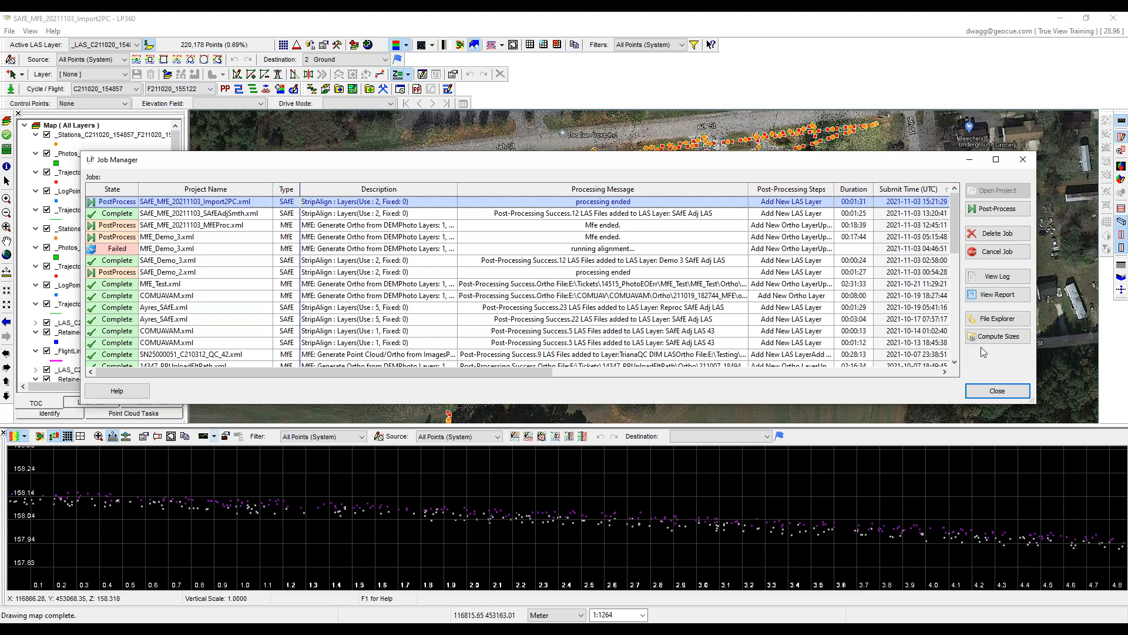
left_click_drag(519, 163, 525, 142)
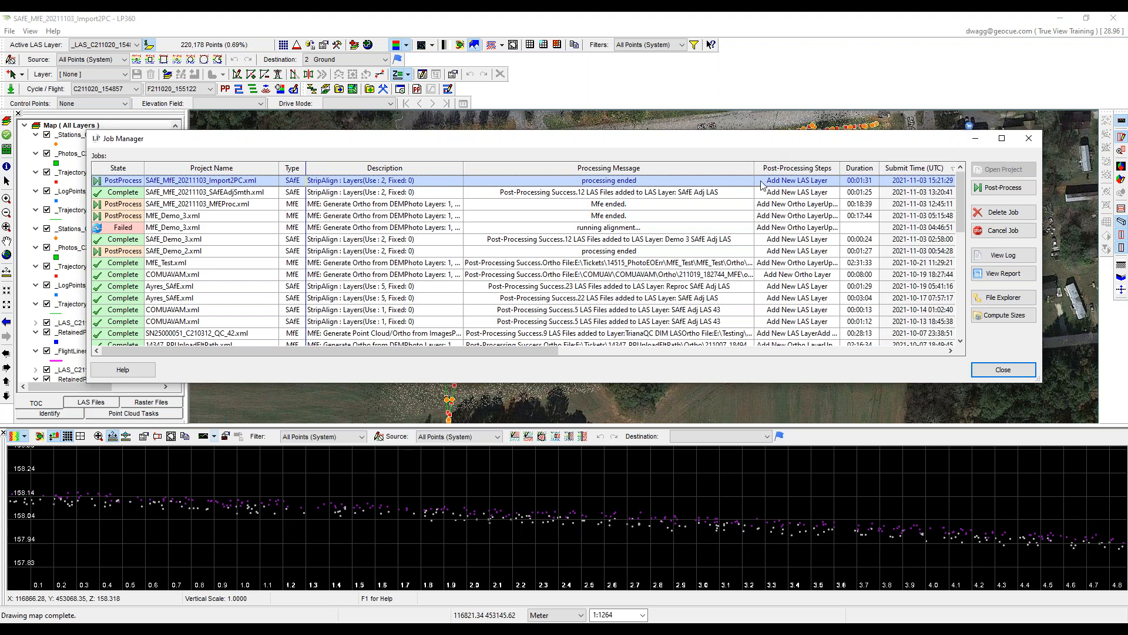
left_click(1012, 188)
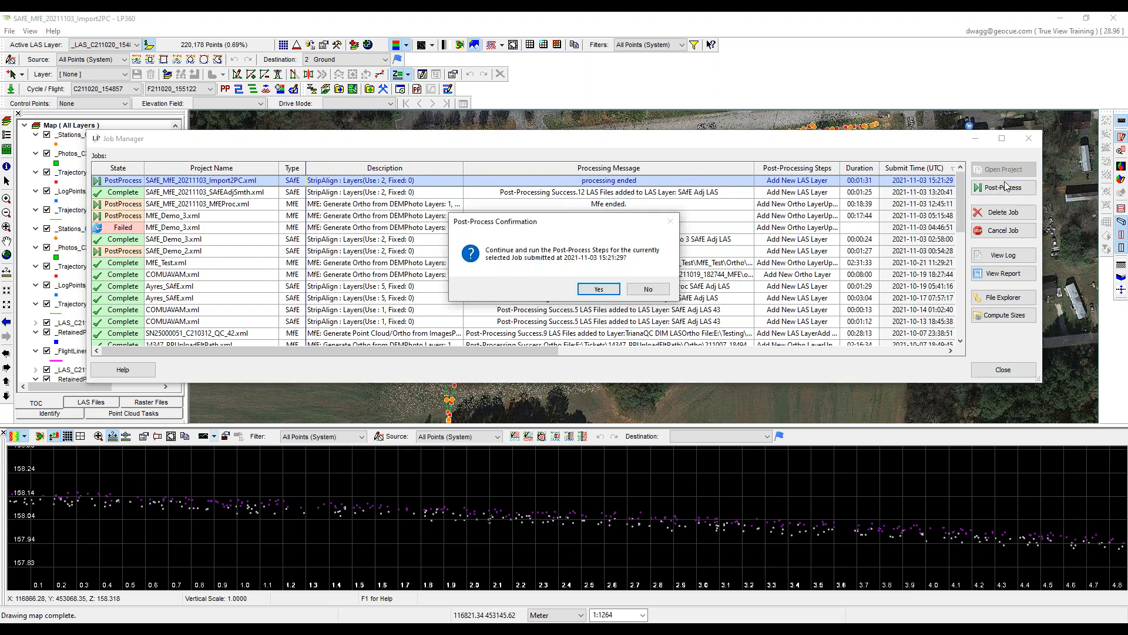
left_click(601, 288)
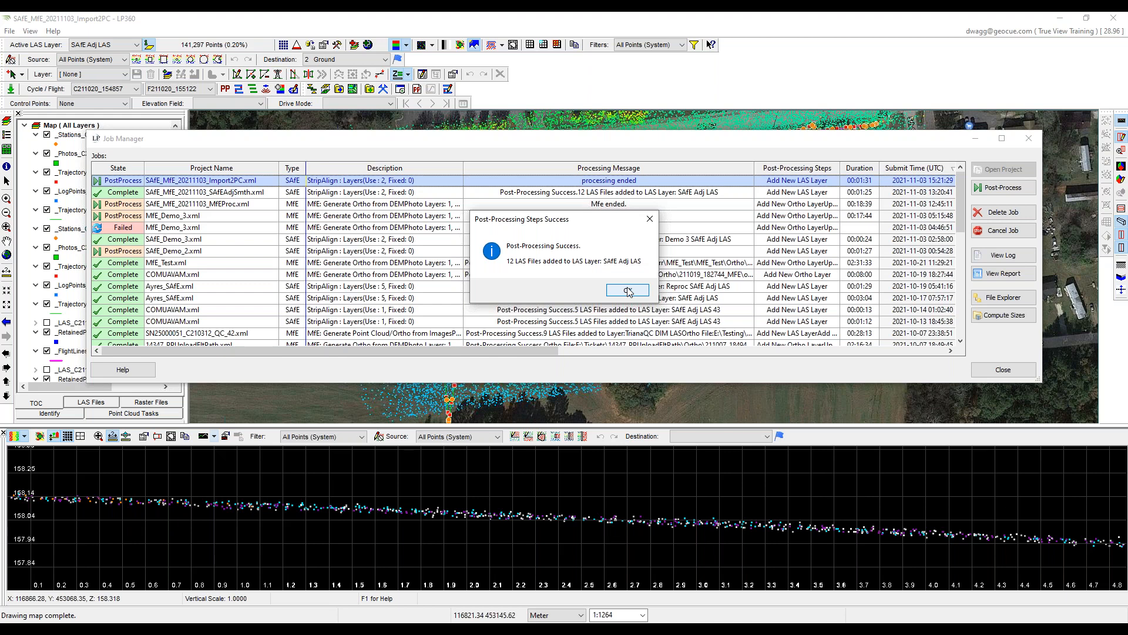
left_click(628, 291)
left_click(1004, 370)
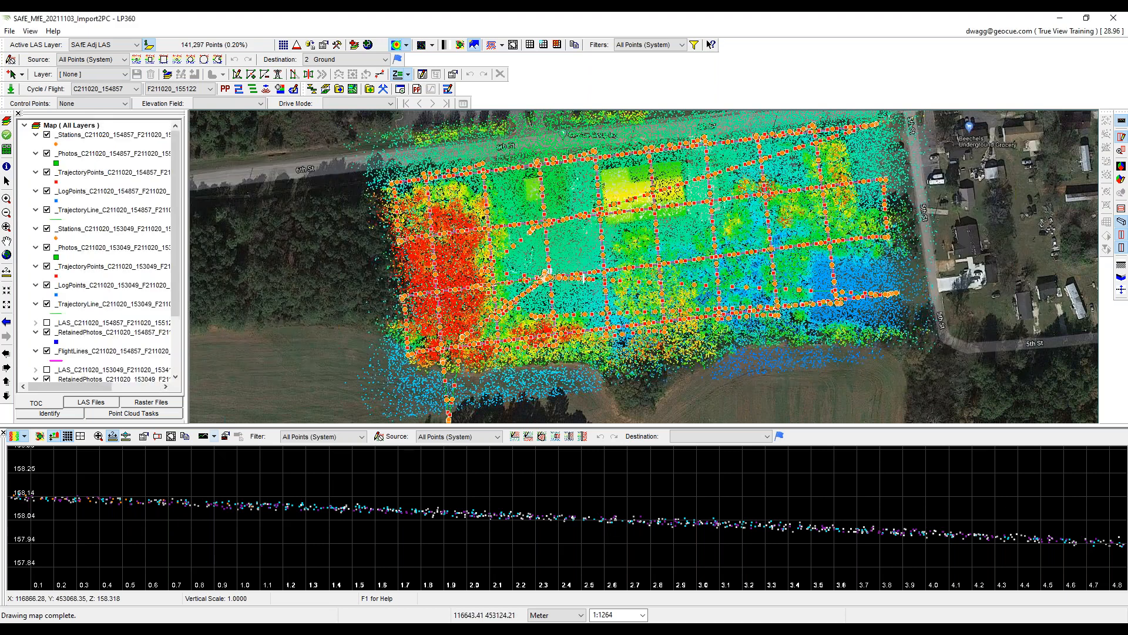
Compare strip alignment in the profile by making _LAS_C211020_154857_F211020_155122 the active LAS layer and returning to SAfE Adj LAS.
scroll(170, 168, "down", 3)
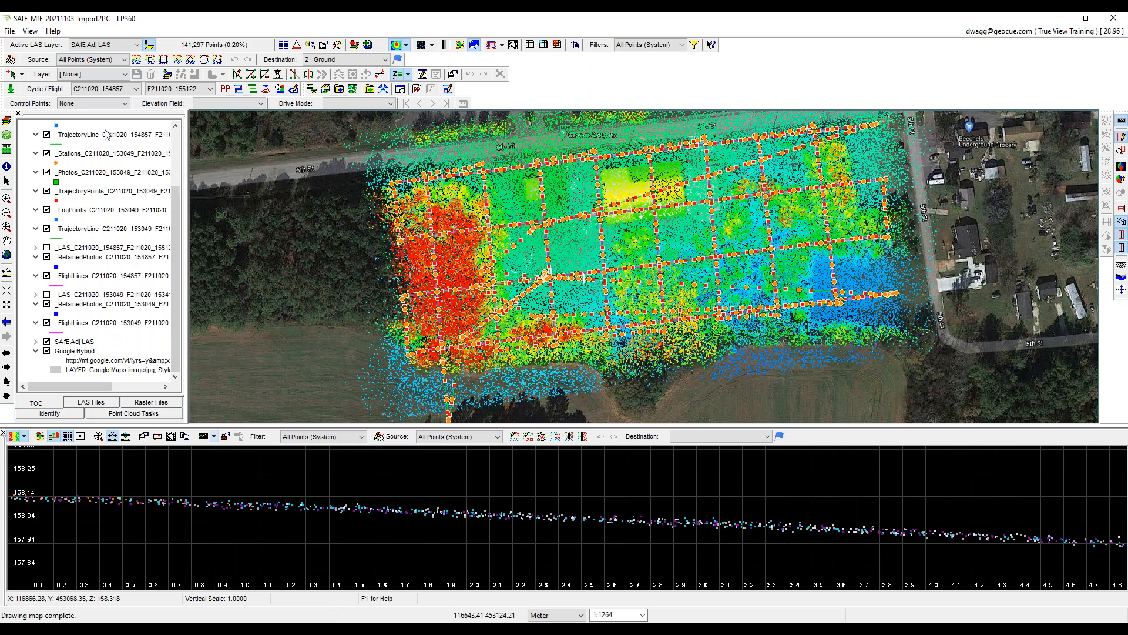
left_click(148, 44)
scroll(176, 259, "up", 3)
left_click(129, 45)
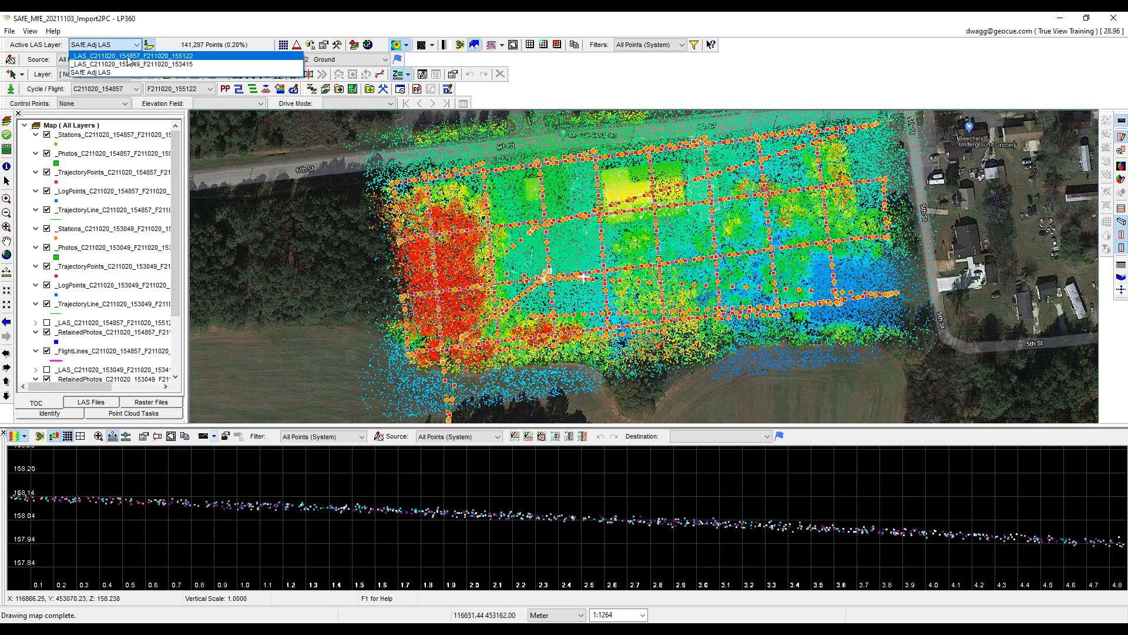
left_click(127, 56)
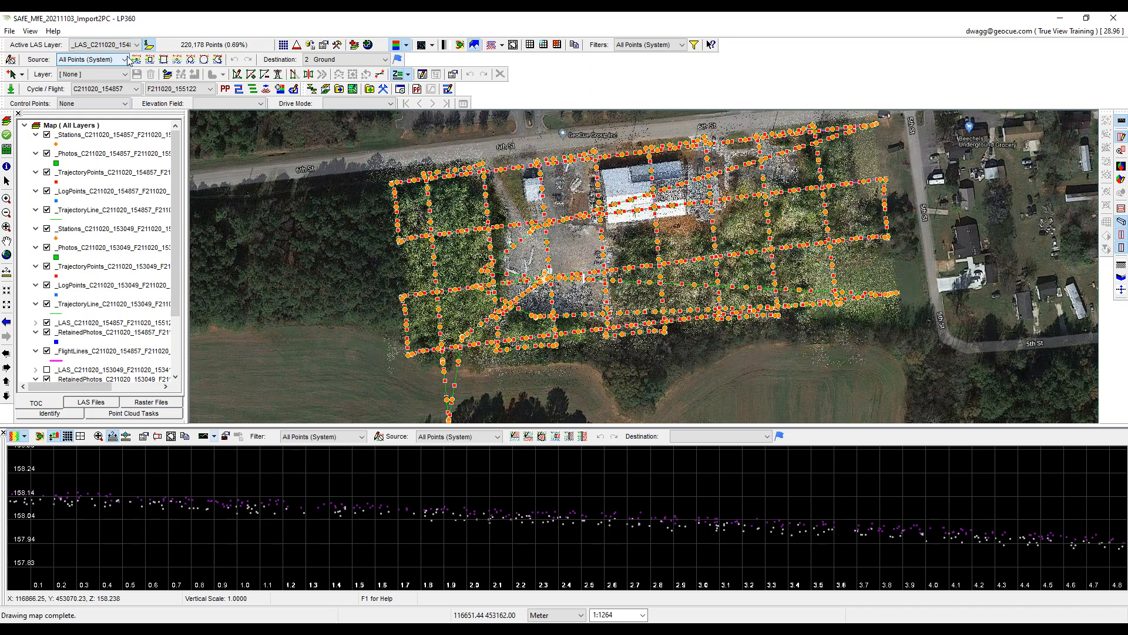
left_click(128, 46)
left_click(94, 72)
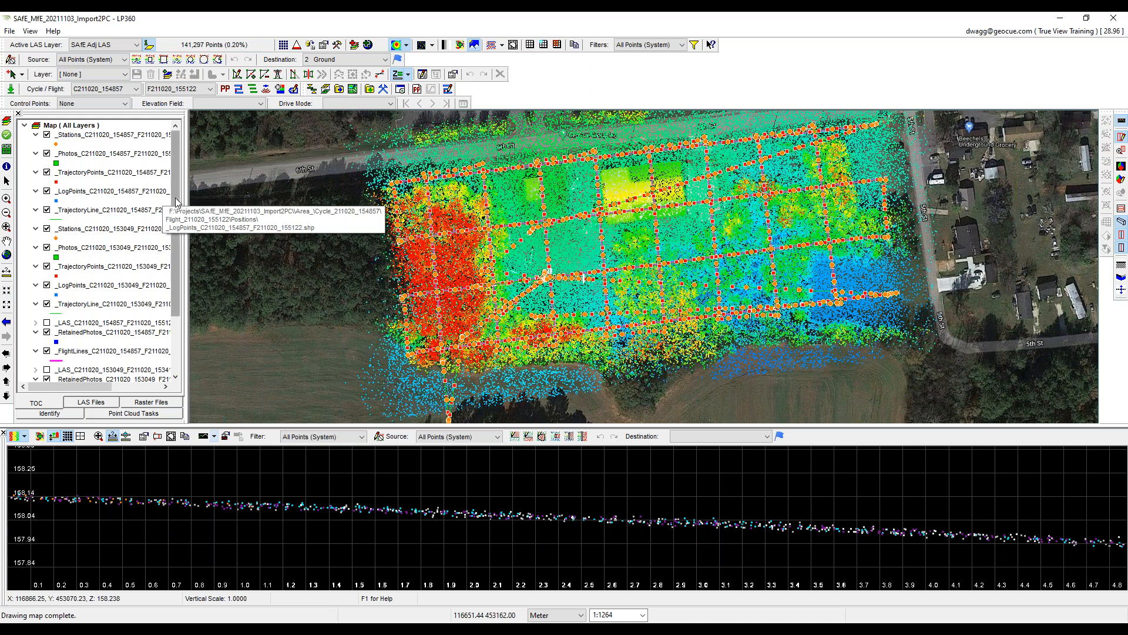
Merge the LAS layers of the two original flight cycles into a new read-only layer named Cmb LAS.
scroll(179, 206, "down", 2)
scroll(192, 233, "down", 2)
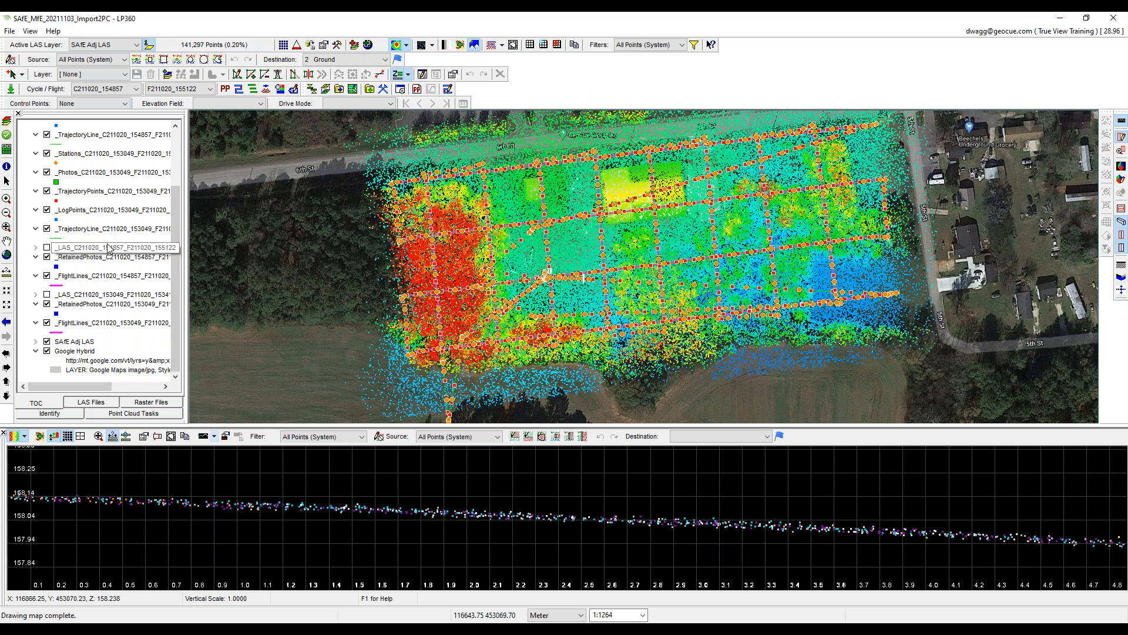
left_click(97, 297)
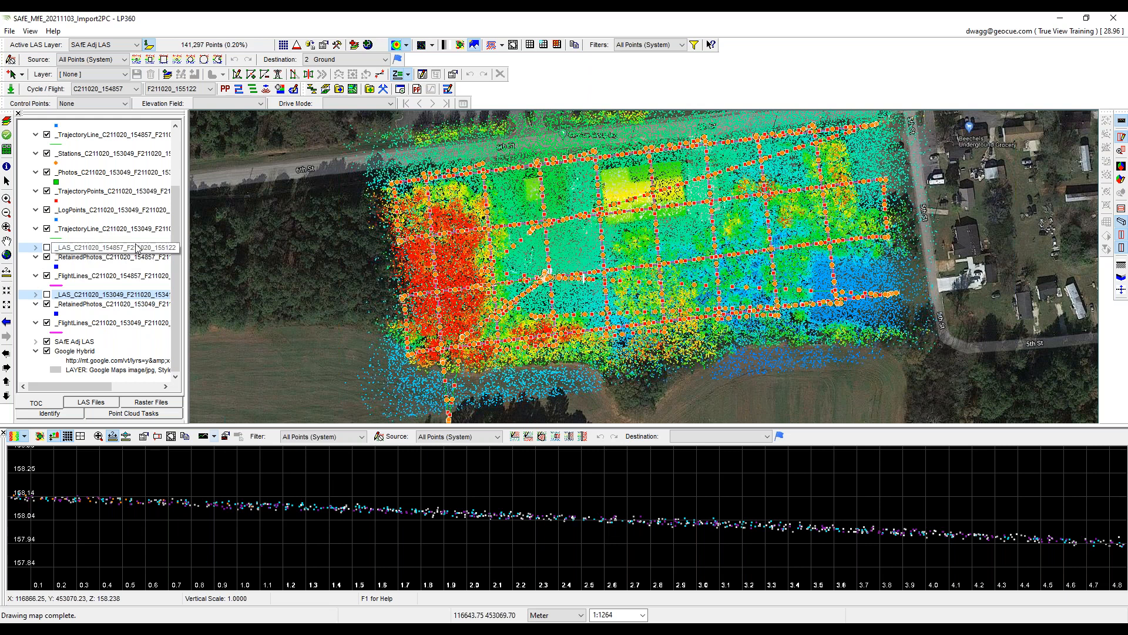
right_click(128, 248)
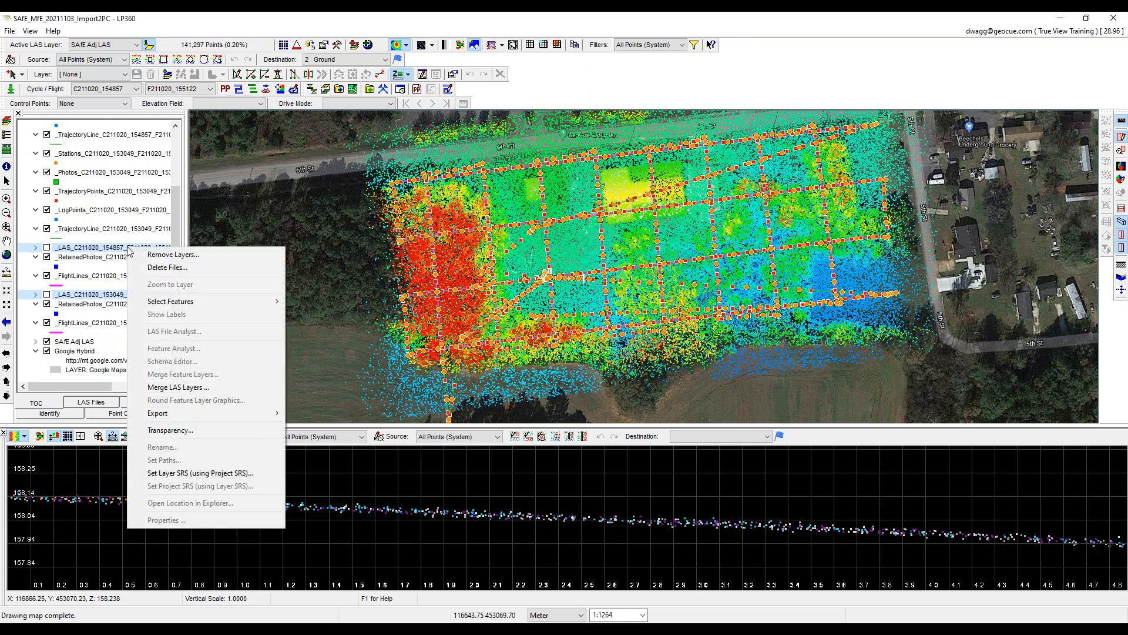
left_click(208, 389)
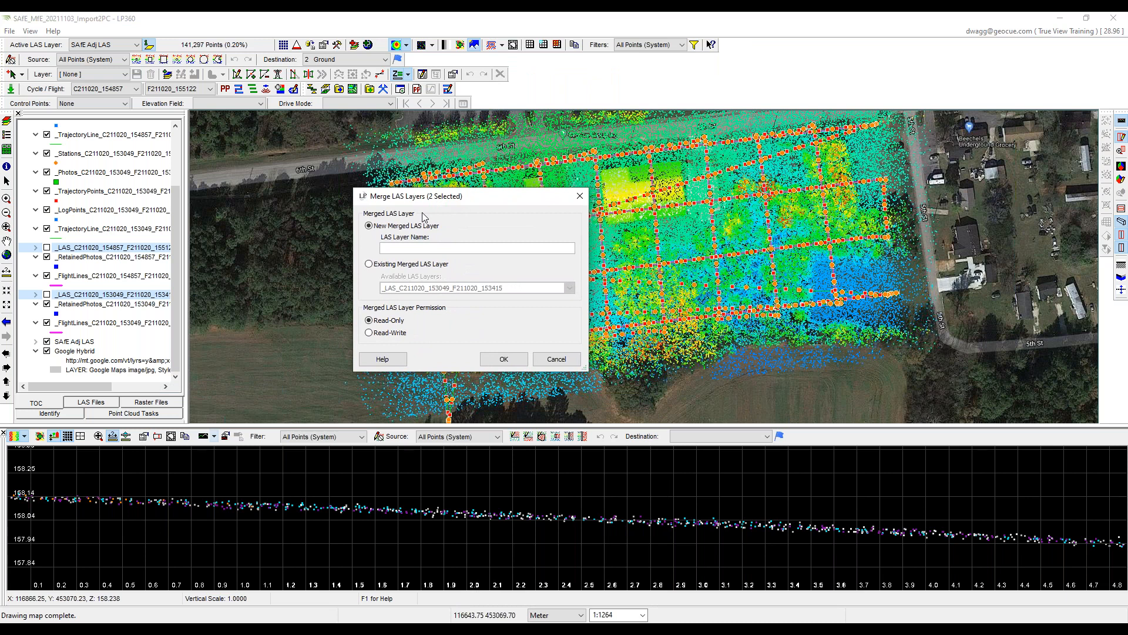
left_click(430, 245)
type("Cmb LAS")
left_click(513, 364)
left_click(605, 369)
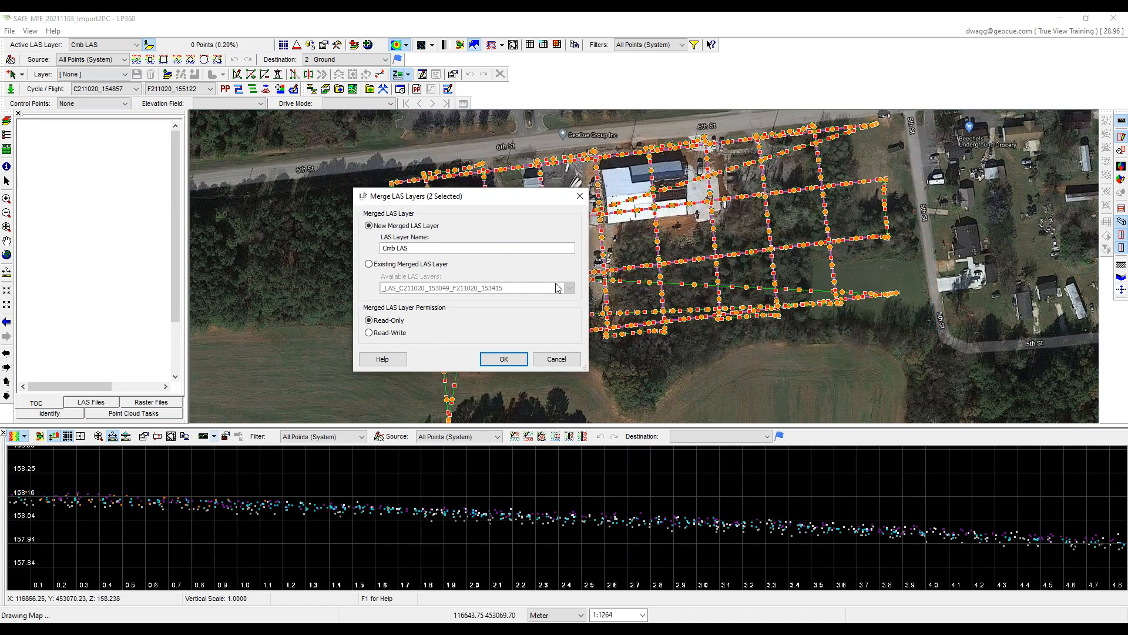
key("Return")
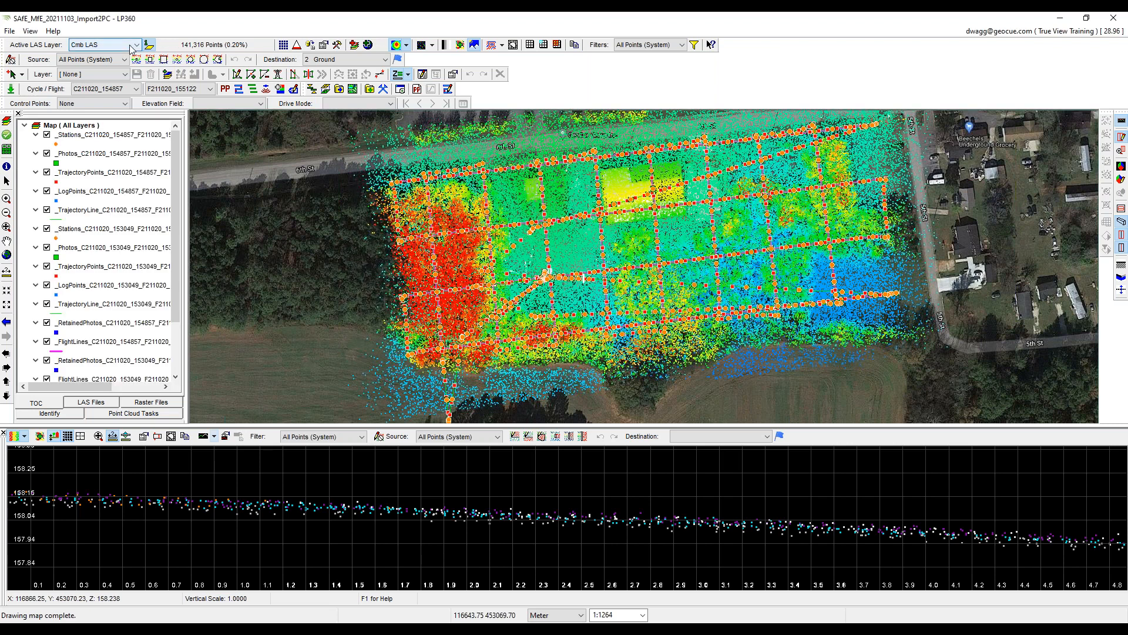
Compare the merged and adjusted strips in the profile by activating SAfE Adj LAS and returning to Cmb LAS.
scroll(169, 147, "down", 1)
scroll(169, 148, "up", 1)
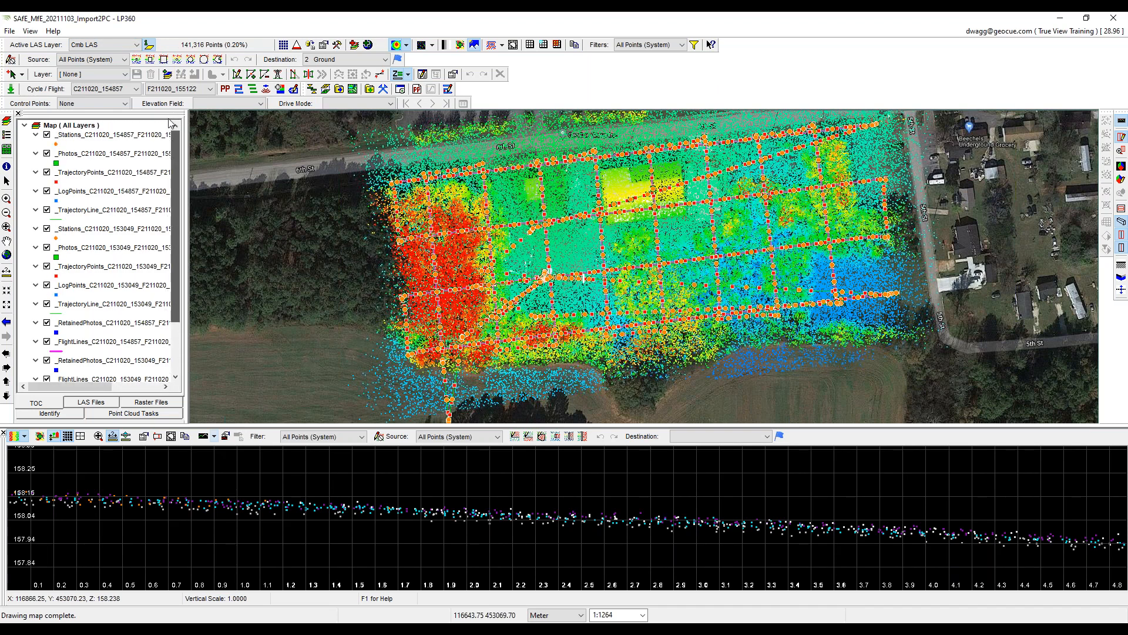
left_click(112, 46)
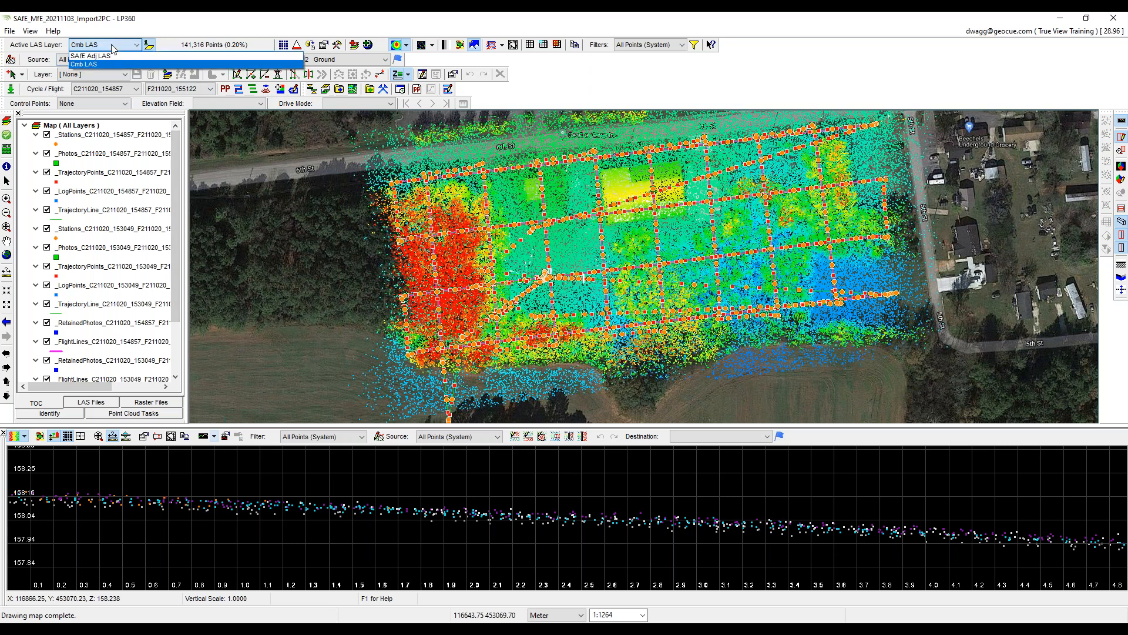
left_click(114, 56)
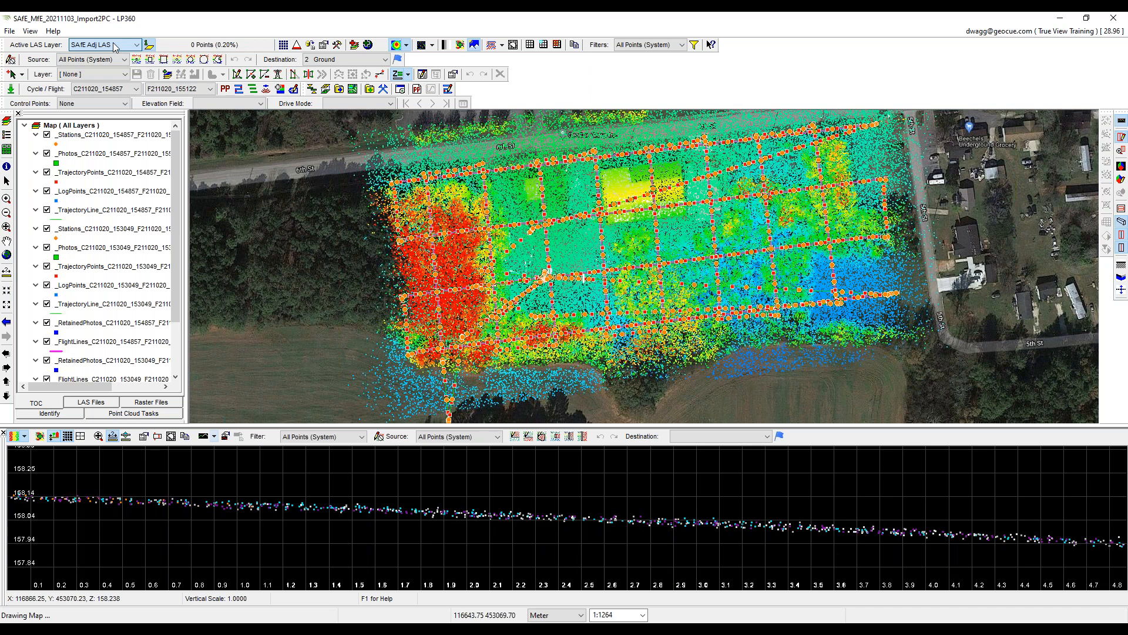
left_click(114, 46)
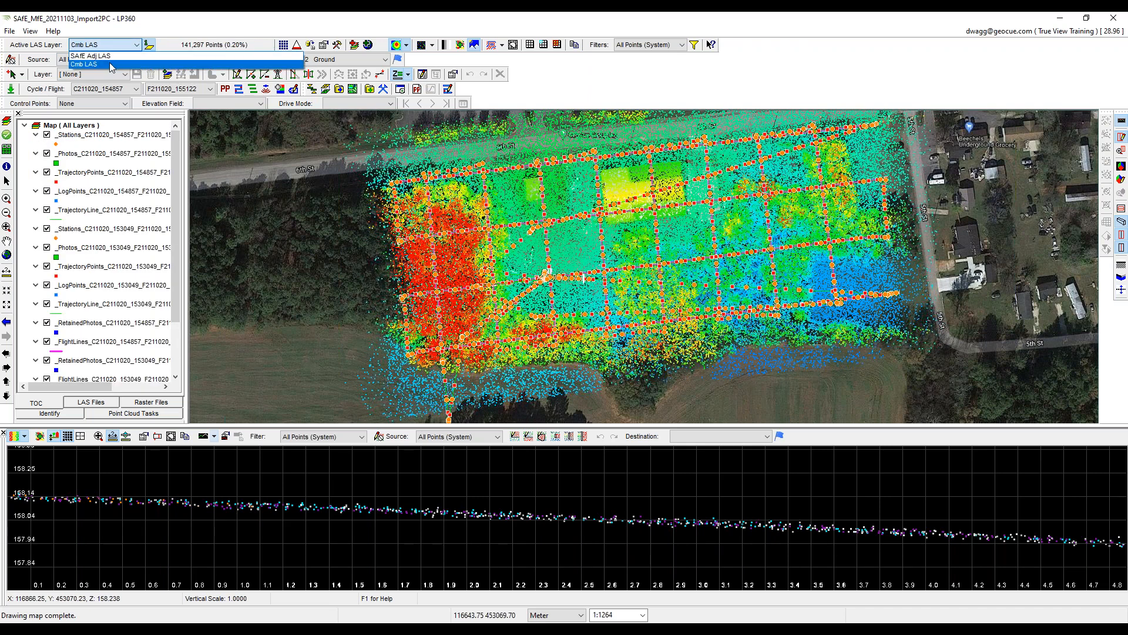
left_click(110, 64)
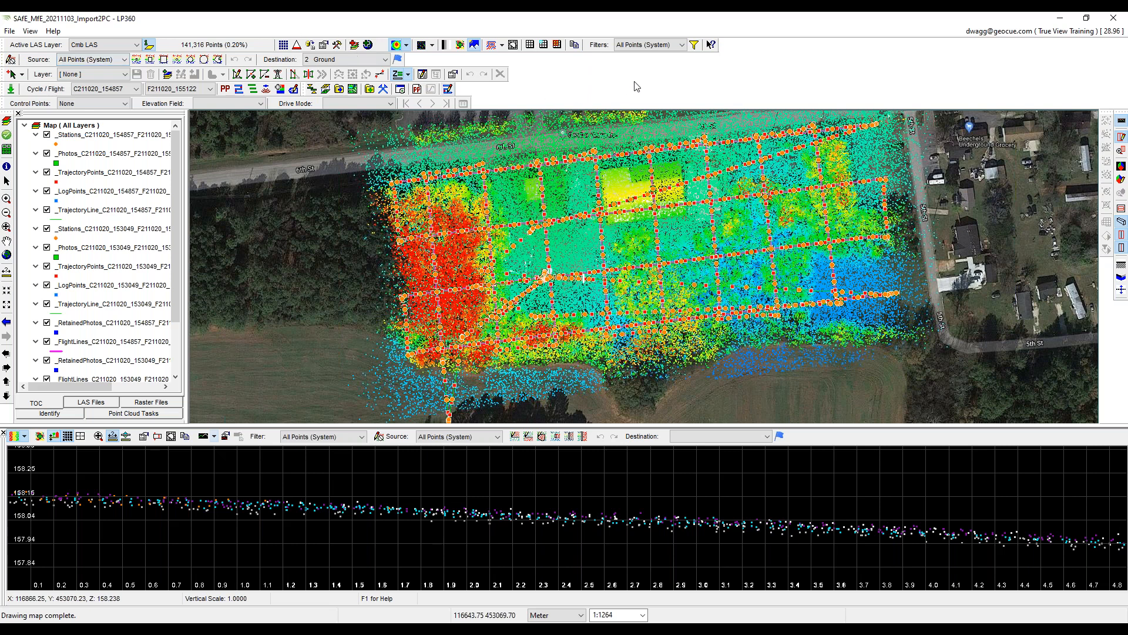
Open the project SAfE_MfE_20211103_SAFEAdjSmth from the Project Manager, saving the current project.
left_click(9, 32)
left_click(8, 32)
left_click(6, 122)
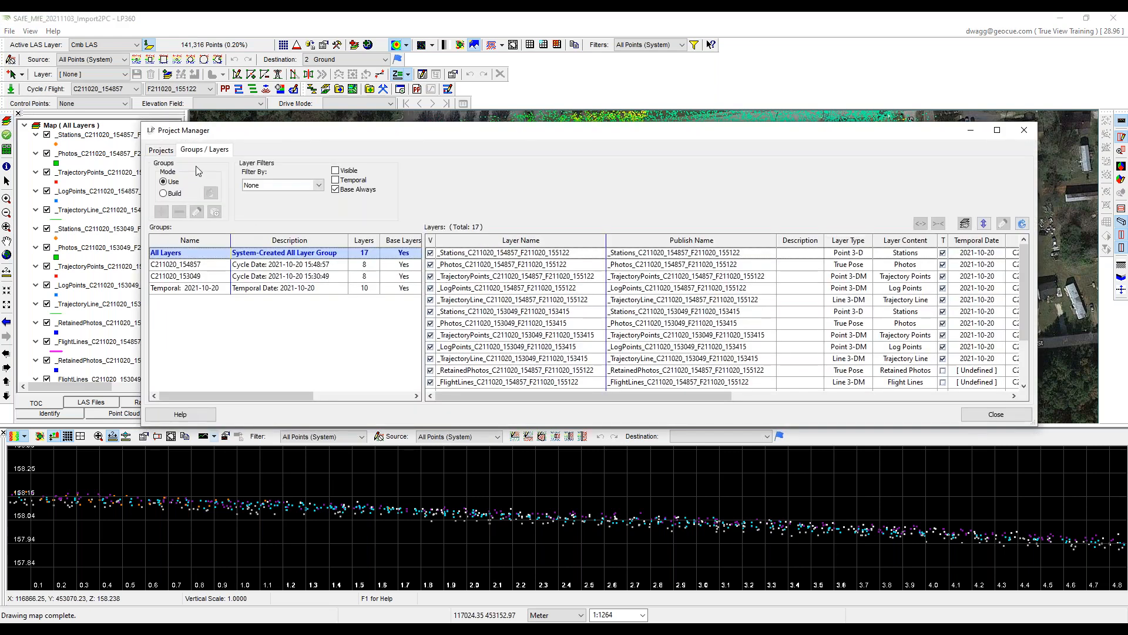
left_click(161, 150)
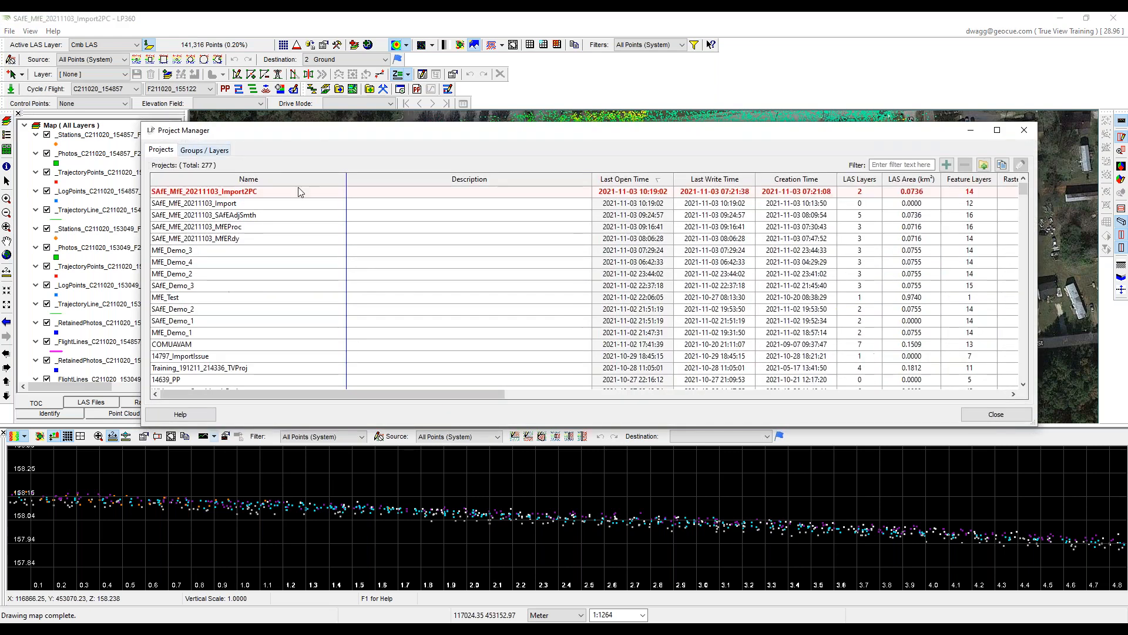
left_click(264, 216)
double_click(252, 218)
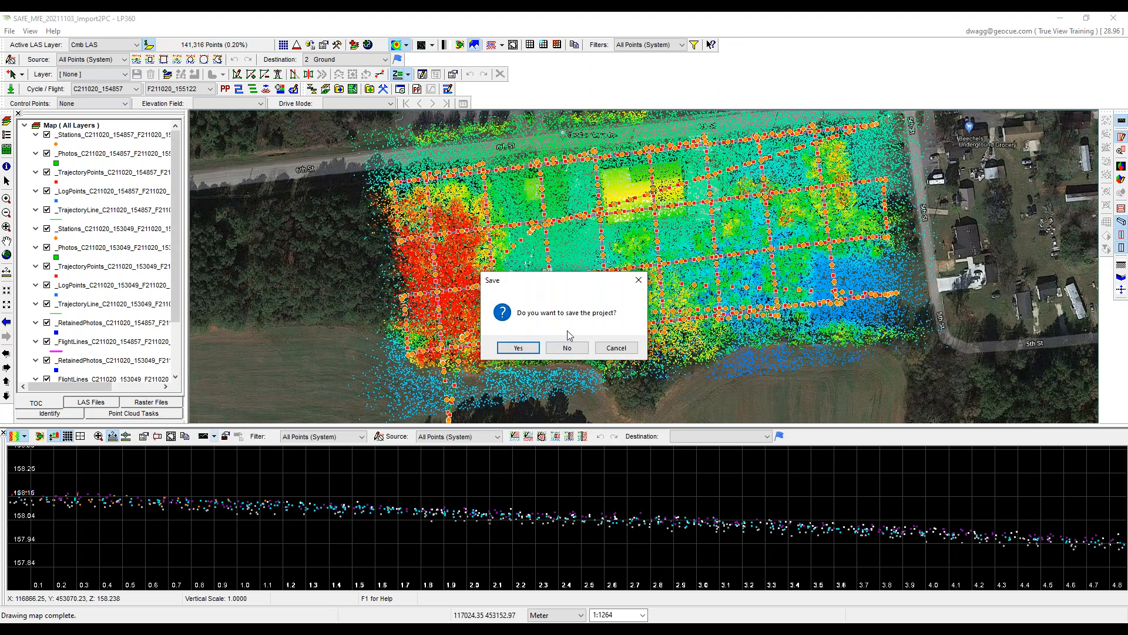
left_click(531, 352)
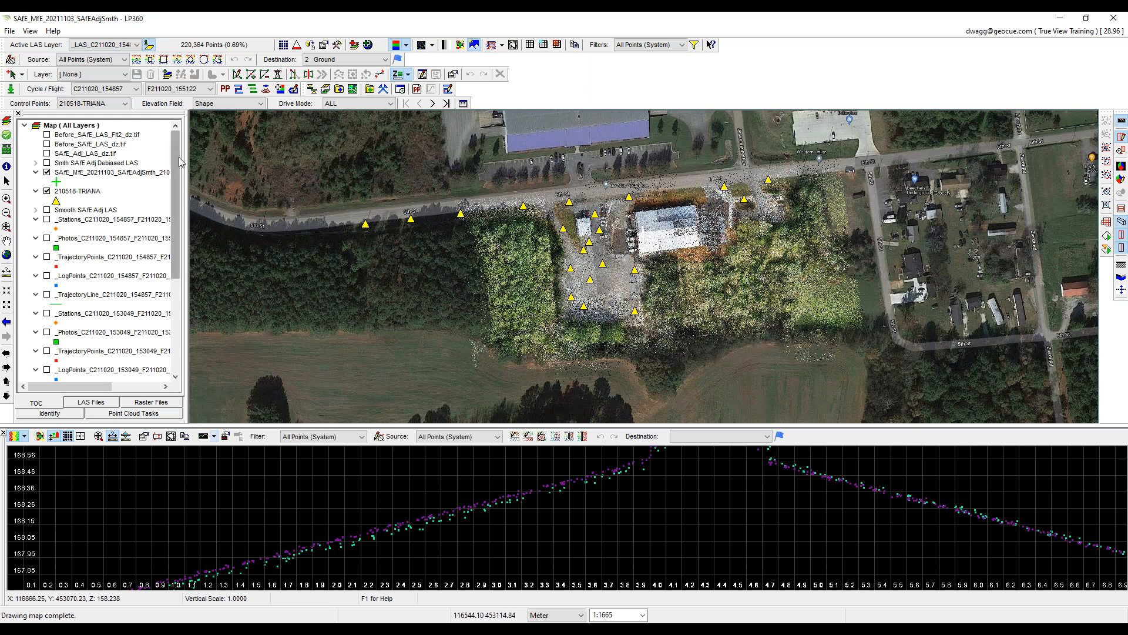
Set up a Surface export using Point Insertion (PI) with a 0.50 map unit cell edge length and dz Images as the attribute.
left_click(310, 45)
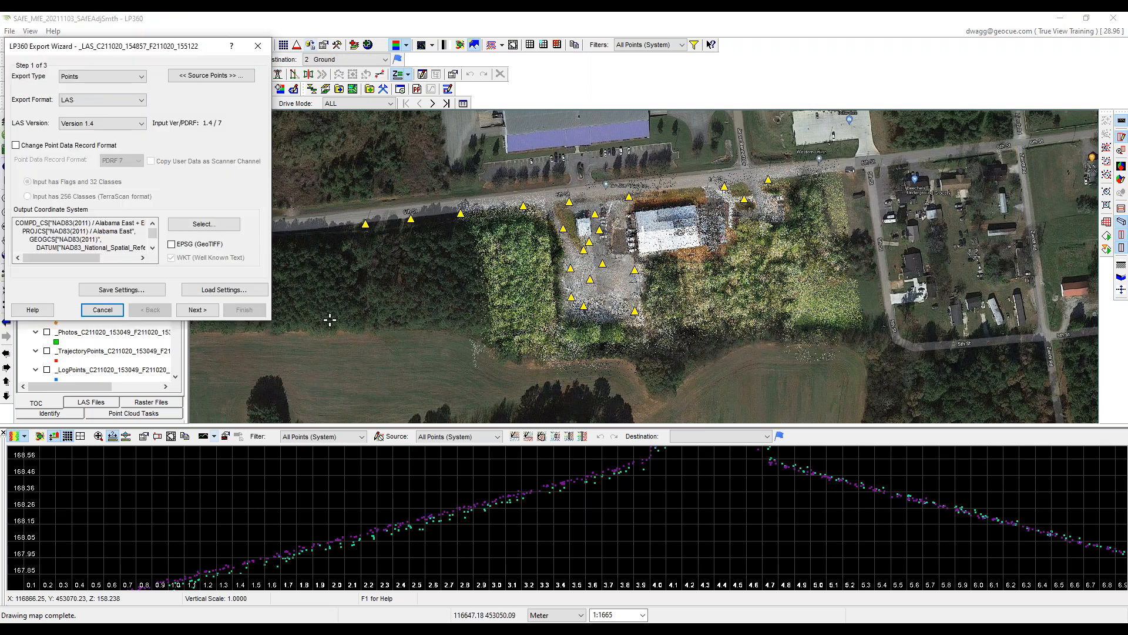
left_click(131, 76)
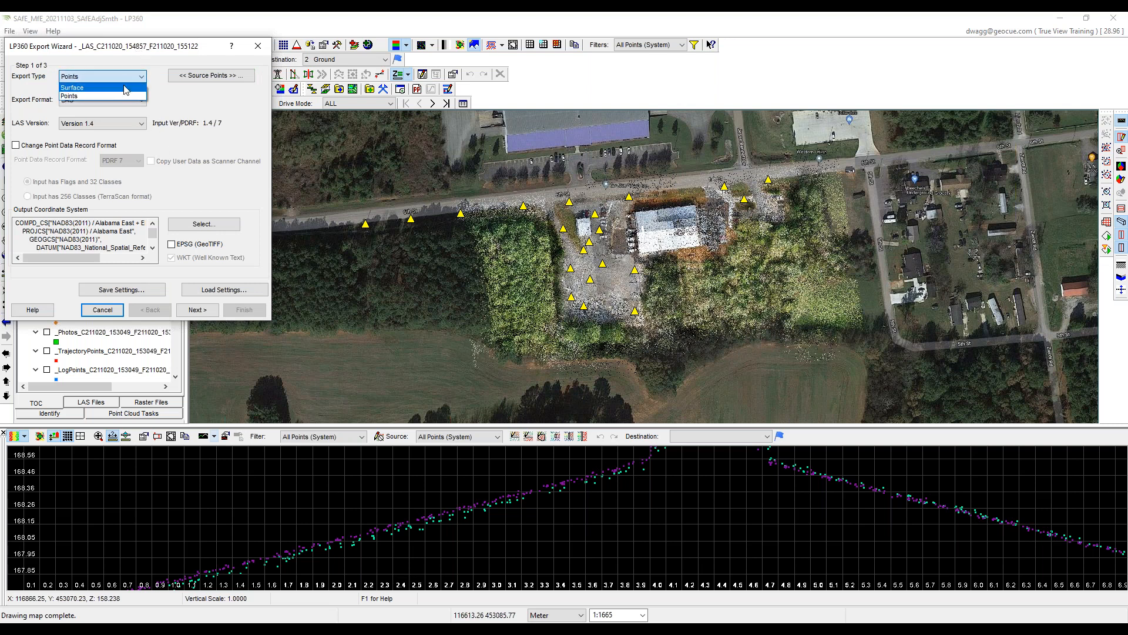
left_click(118, 89)
left_click(98, 117)
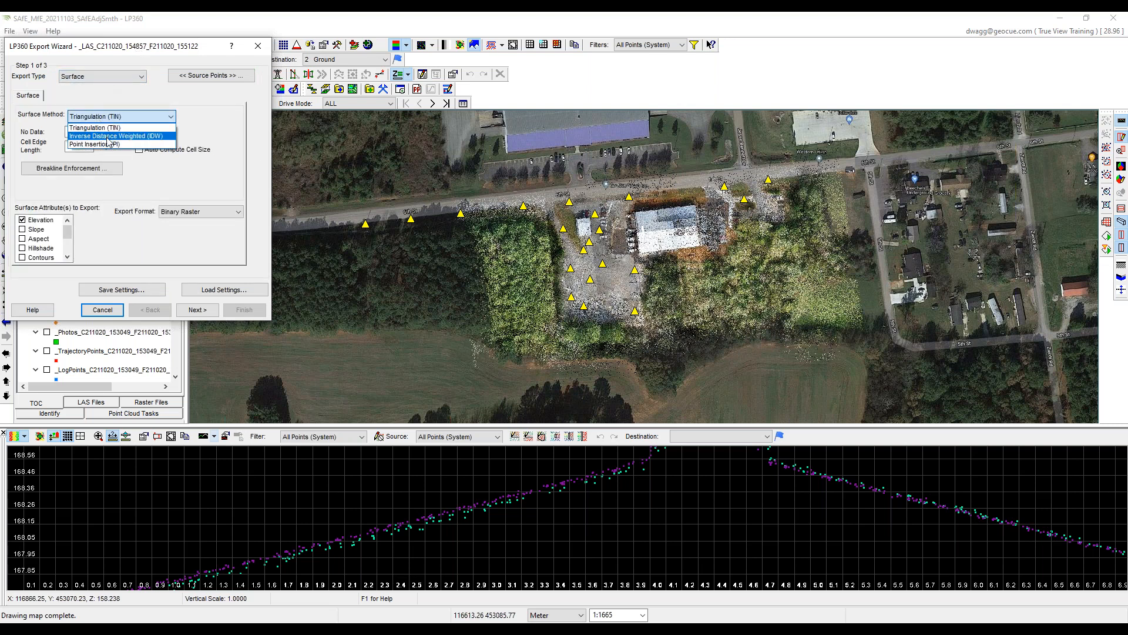
left_click(112, 147)
double_click(89, 146)
type("0.50")
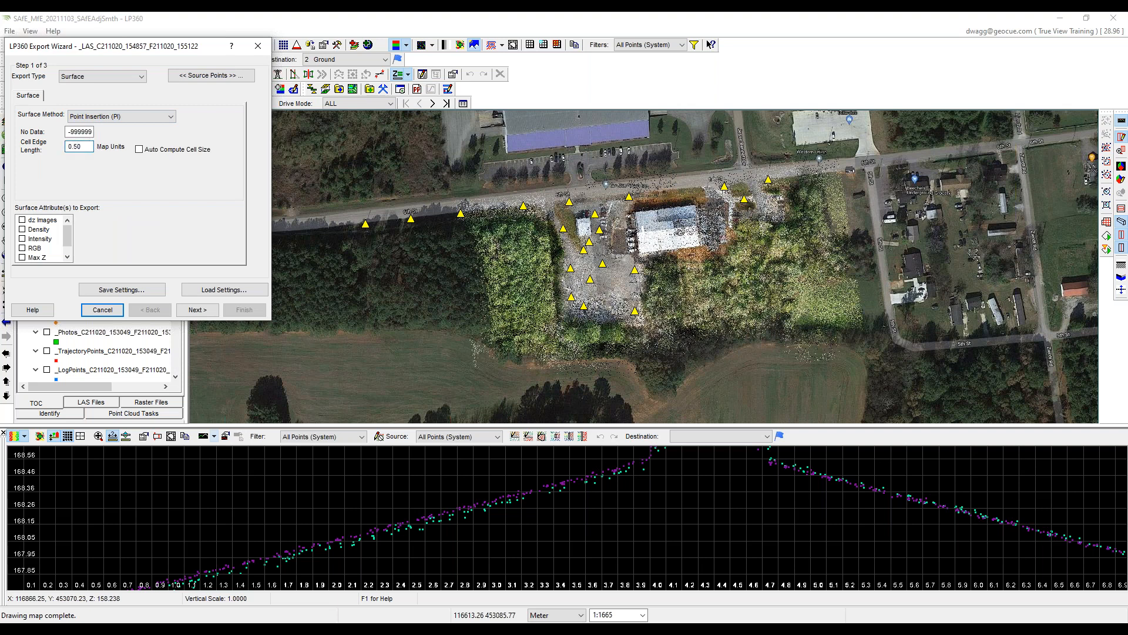
left_click(23, 220)
Configure the graphic dz image with 5 intervals and an interval size of .02.
left_click(52, 96)
left_click(79, 155)
left_click(37, 156)
left_click(30, 183)
left_click_drag(79, 155, 8, 157)
type(".02")
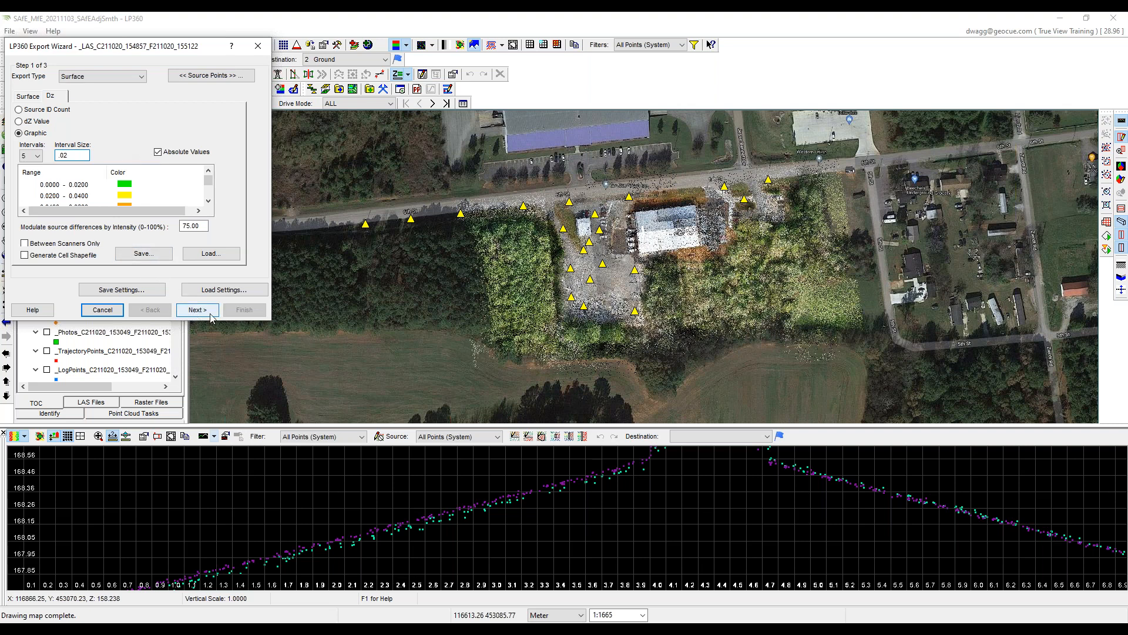
Review the Surface and Dz export settings, and close the Export Wizard without exporting.
left_click(35, 97)
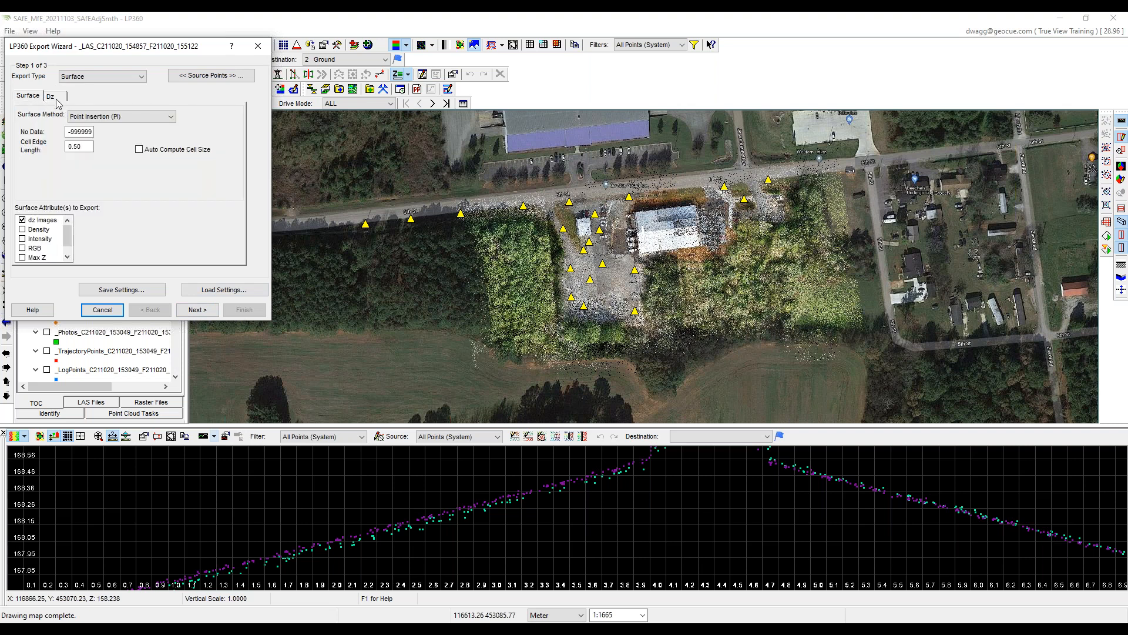
left_click(52, 97)
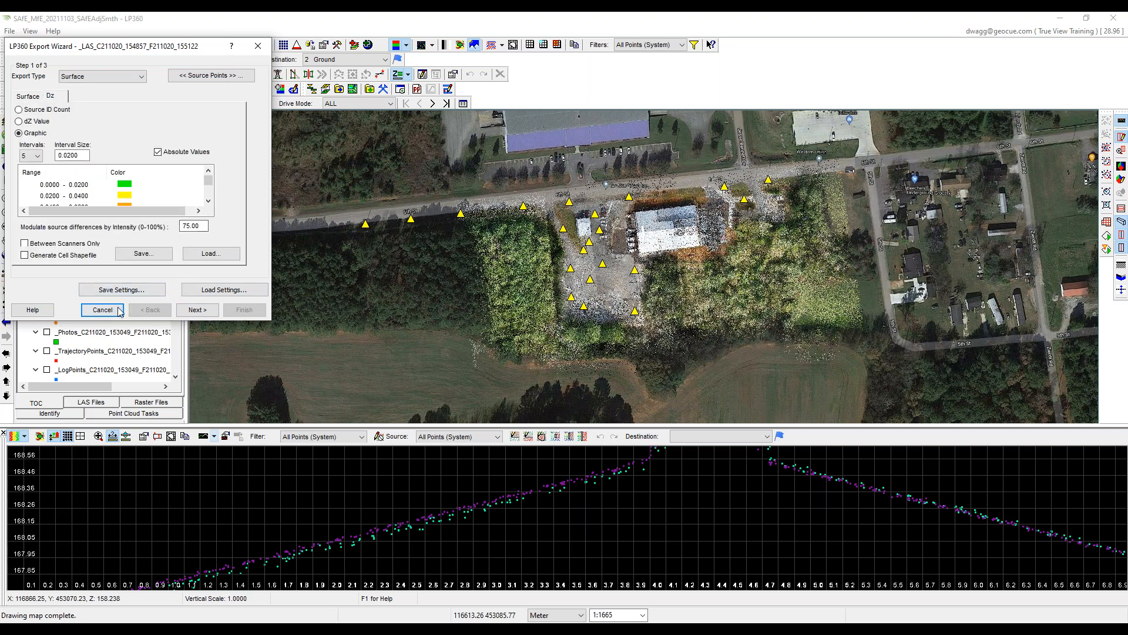
left_click(102, 309)
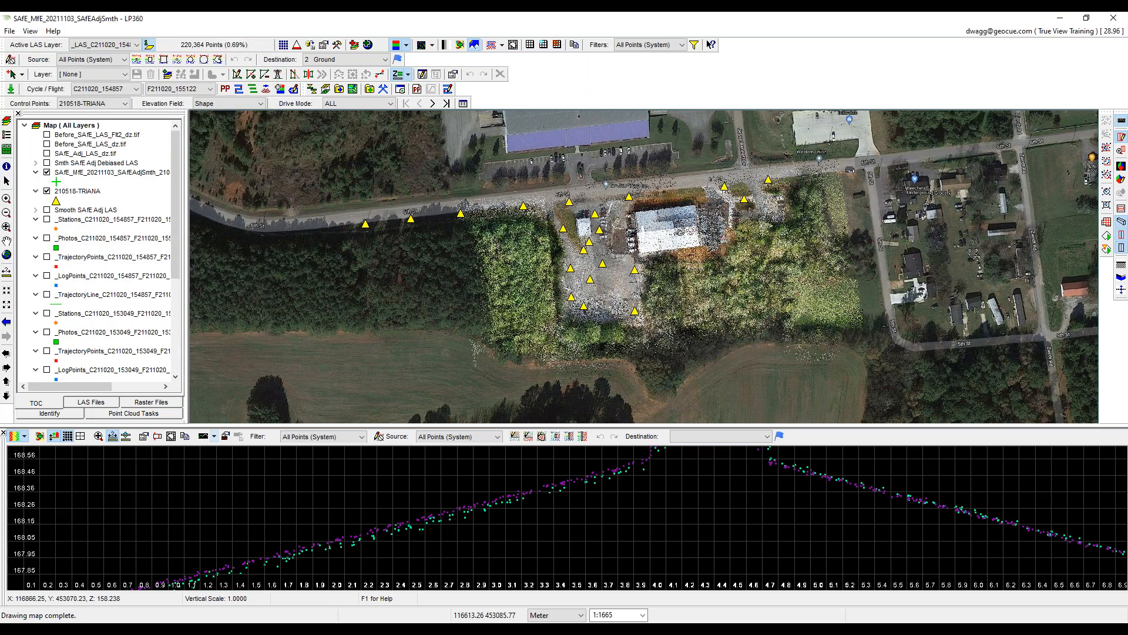
Display SAfE_Adj_LAS_dz.tif, Before_SAfE_LAS_dz.tif and Before_SAfE_LAS_Flt2_dz.tif on the map.
left_click(47, 154)
left_click(48, 154)
left_click(47, 153)
left_click(47, 135)
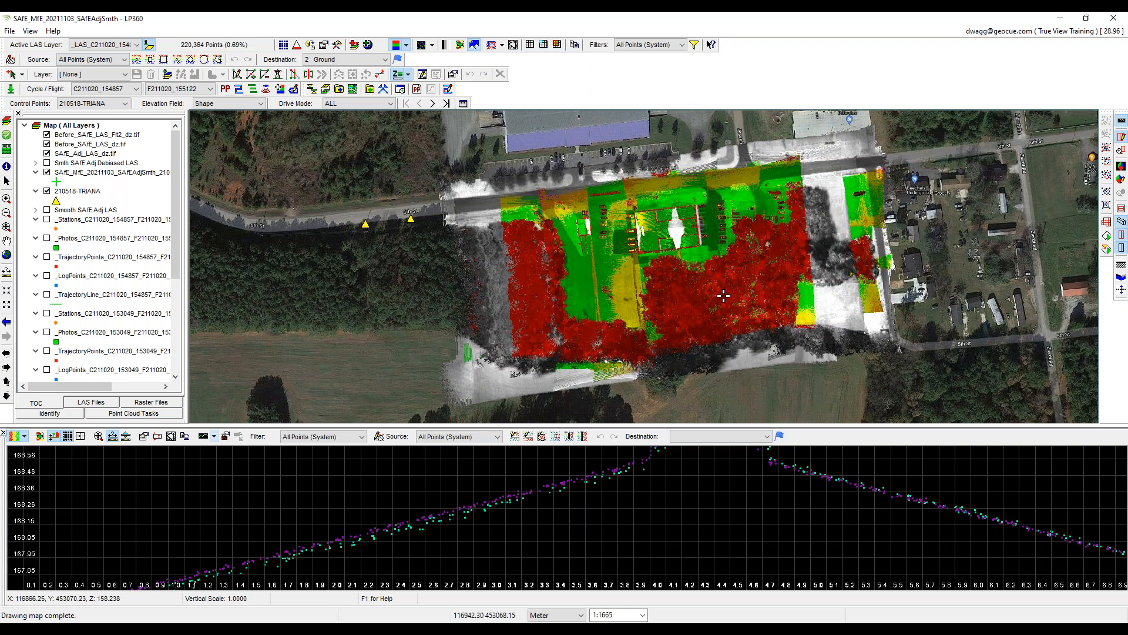
Cut a profile along the yellow area south of the building, and compare it with the adjusted data by activating SAfE Adj LAS.
scroll(752, 255, "down", 1)
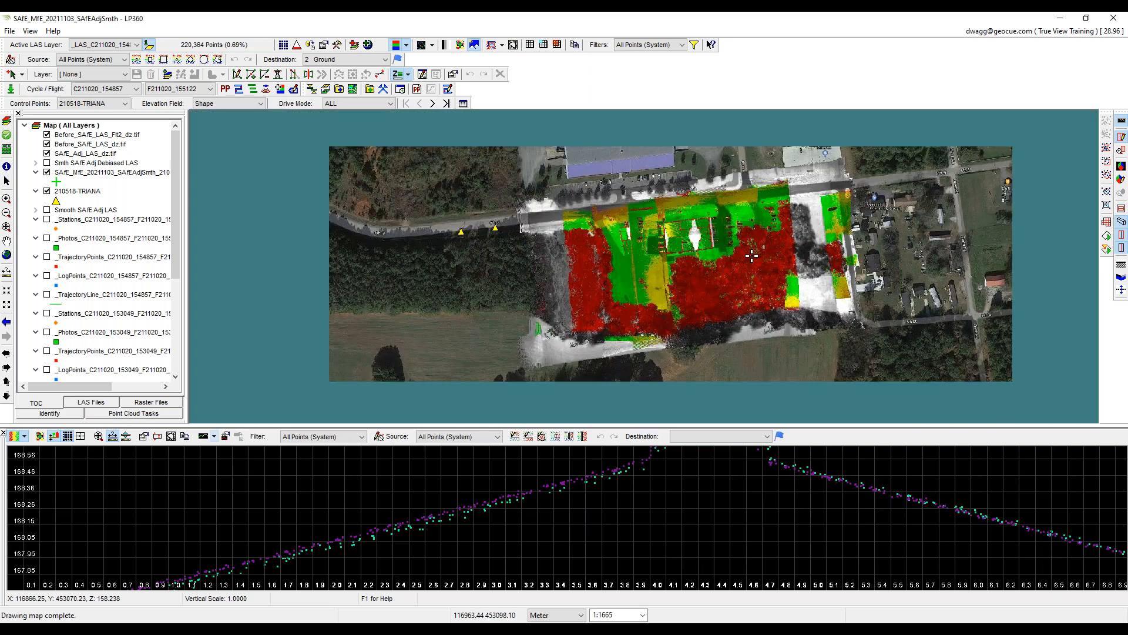
scroll(752, 255, "up", 1)
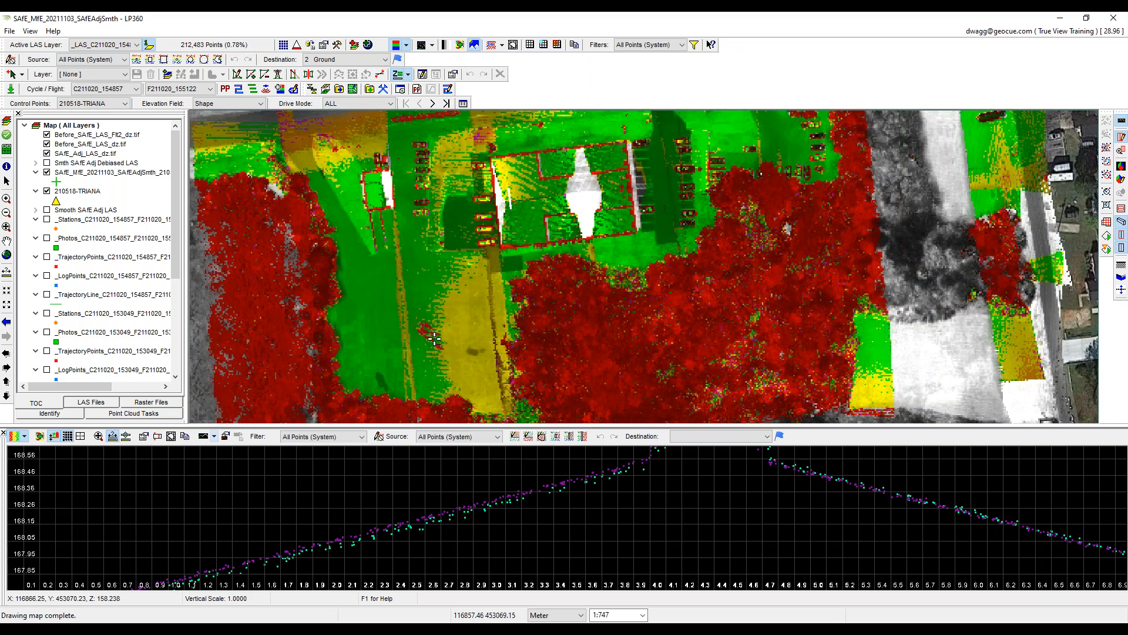
left_click_drag(472, 288, 476, 384)
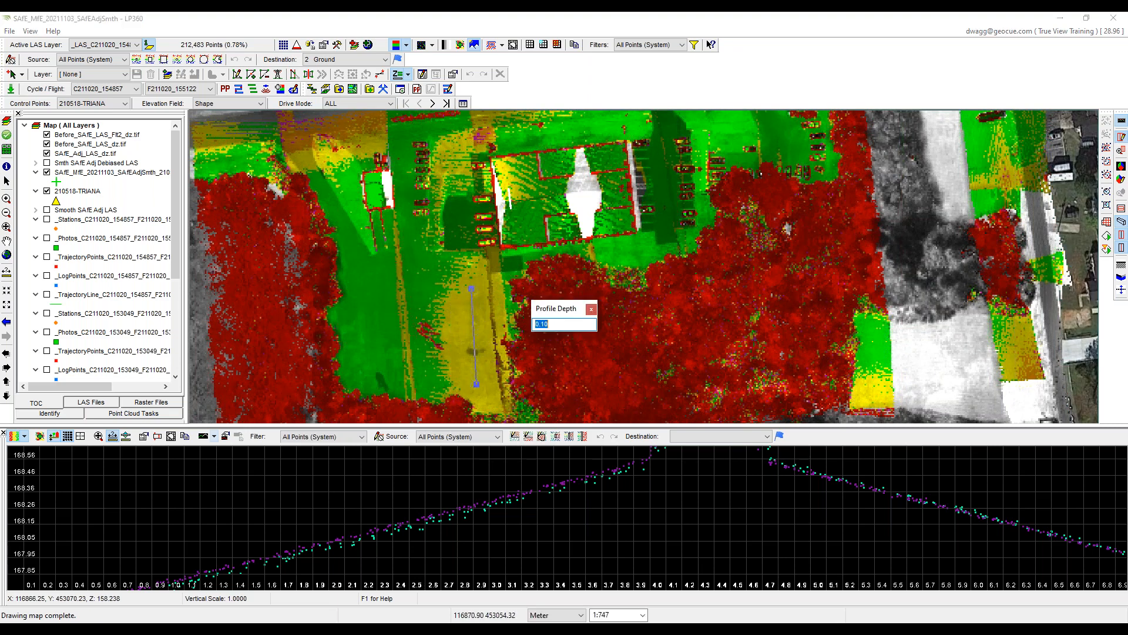
key("Return")
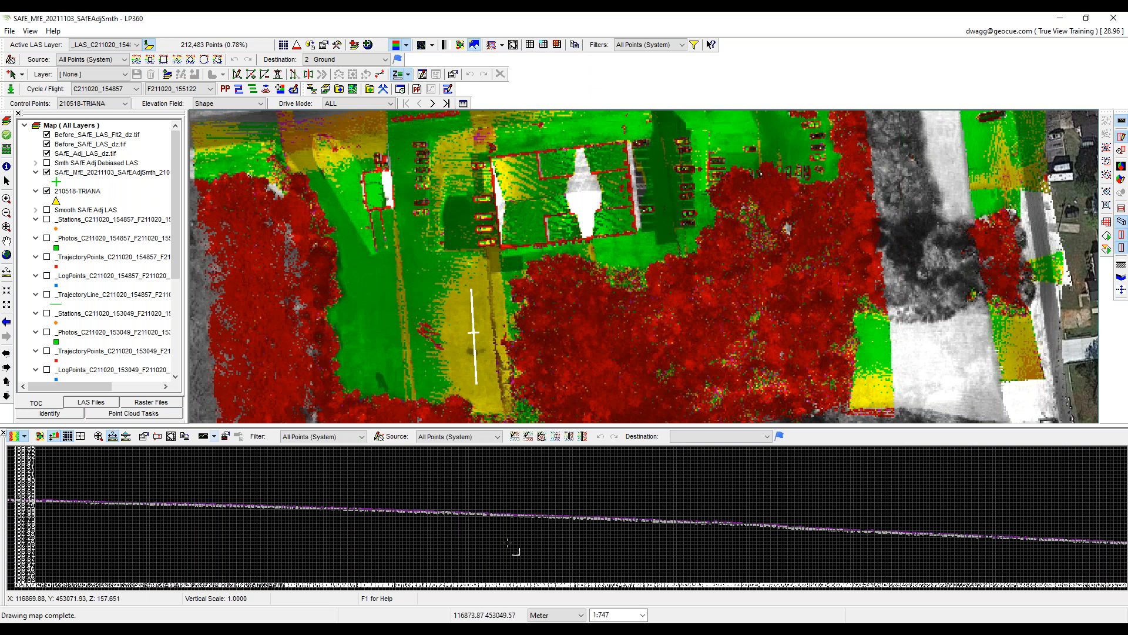
left_click(98, 436)
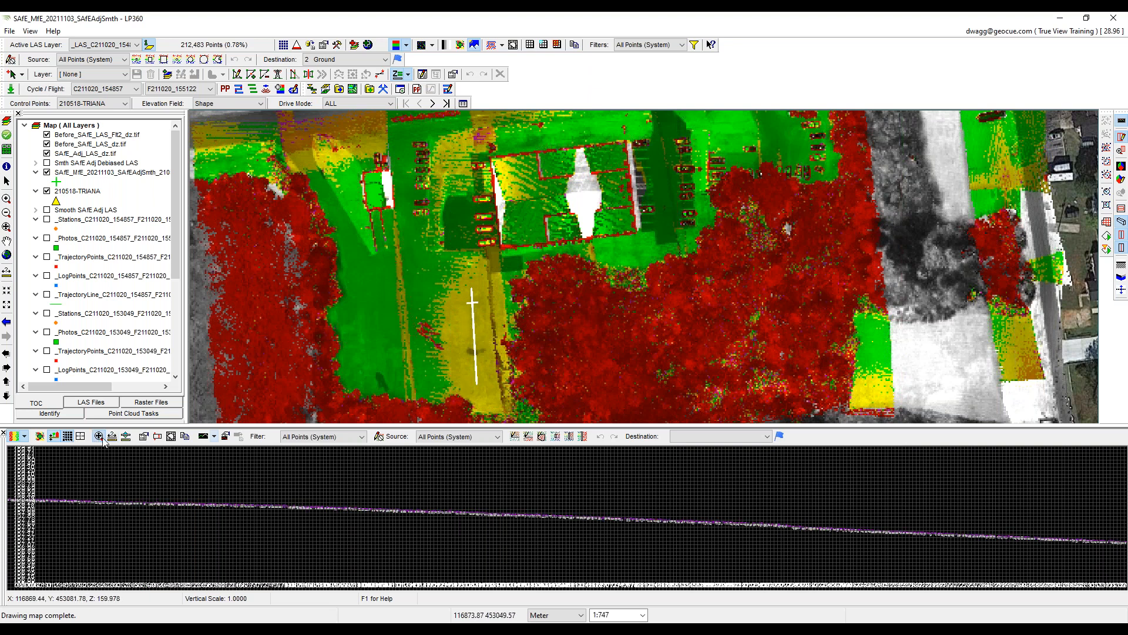
left_click(449, 512)
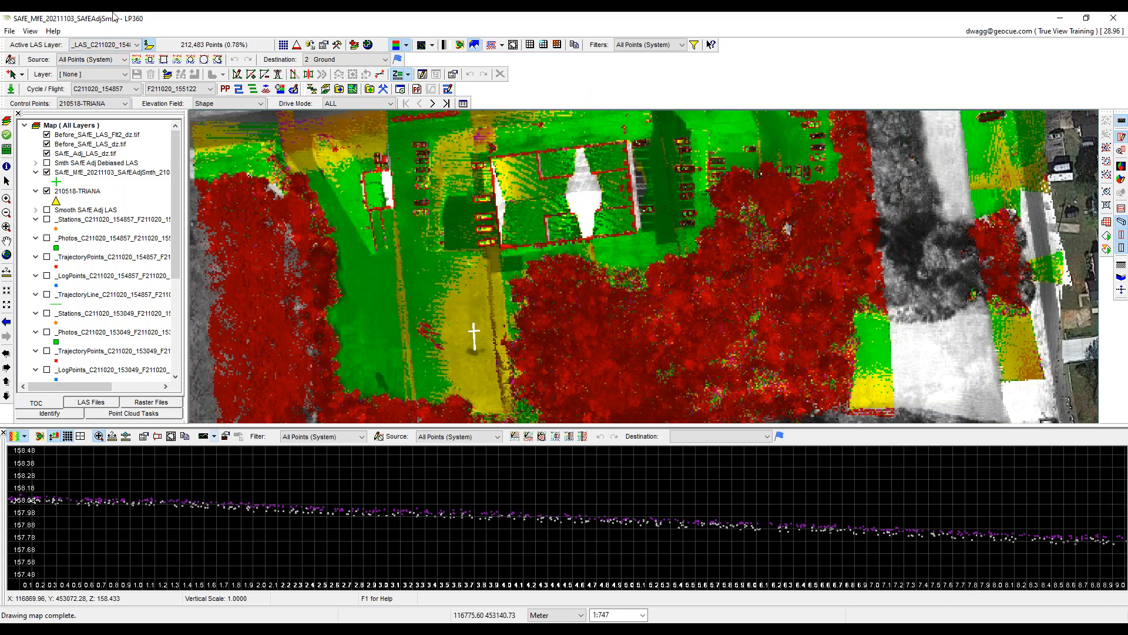
left_click(136, 45)
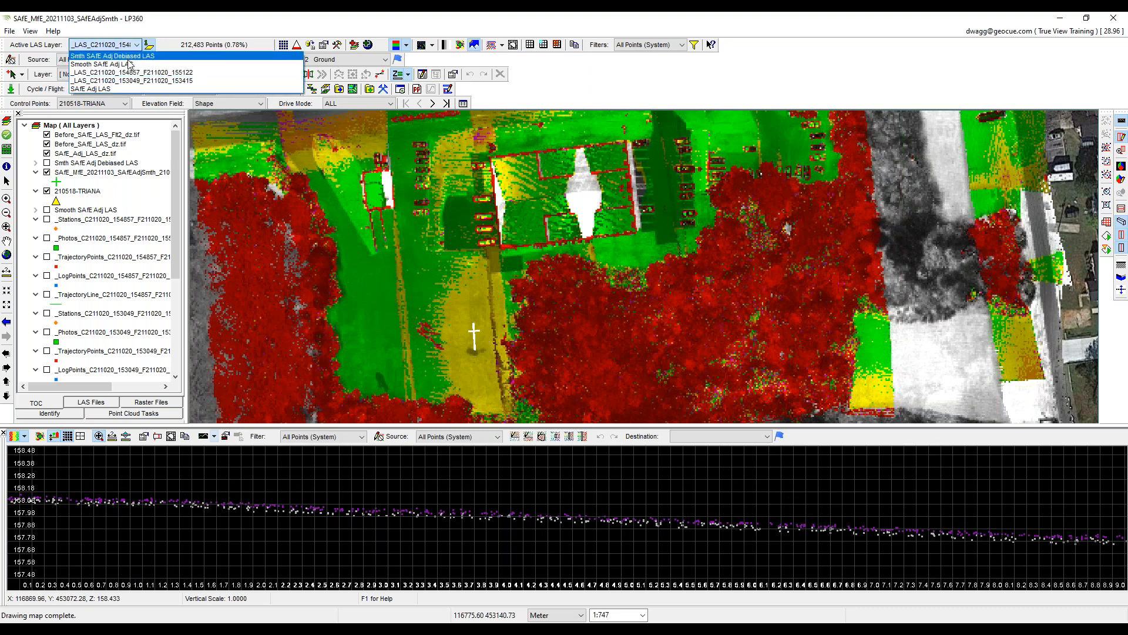
left_click(122, 89)
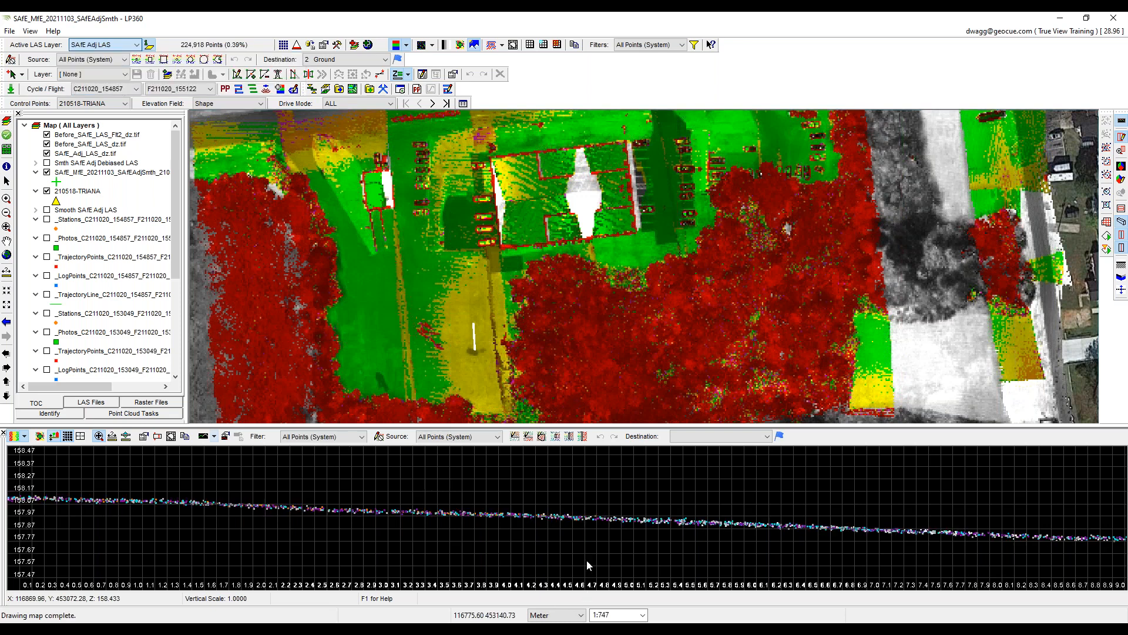
Hide both Before dz images, toggling Before_SAfE_LAS_Flt2_dz.tif once more to compare it with SAfE_Adj_LAS_dz.tif.
left_click(47, 135)
left_click(47, 144)
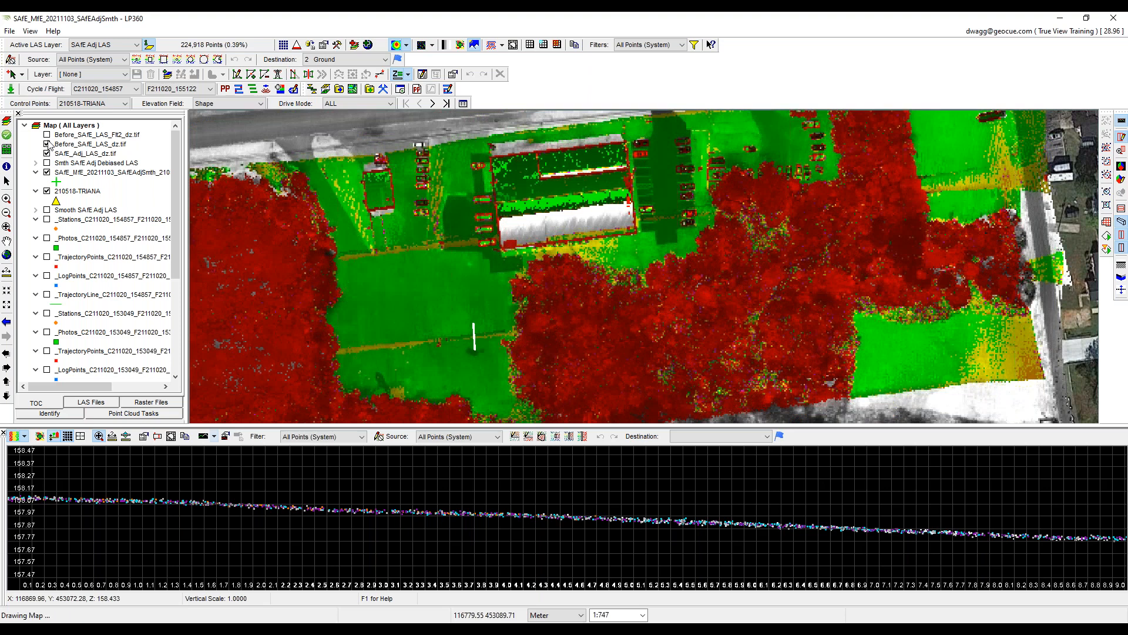
scroll(603, 193, "down", 1)
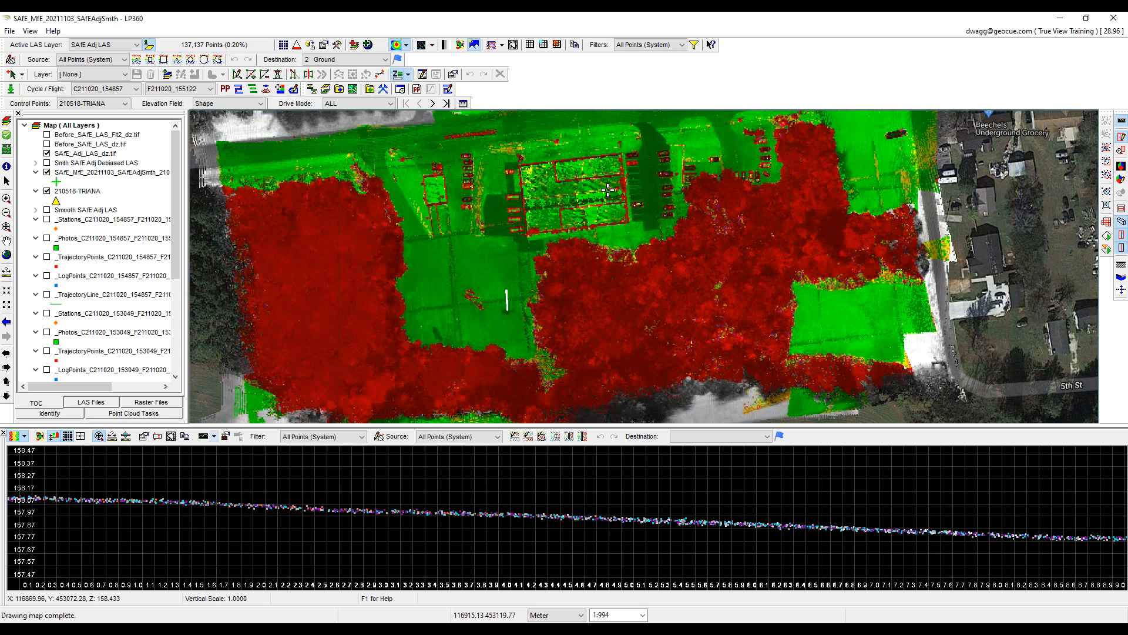
left_click(48, 135)
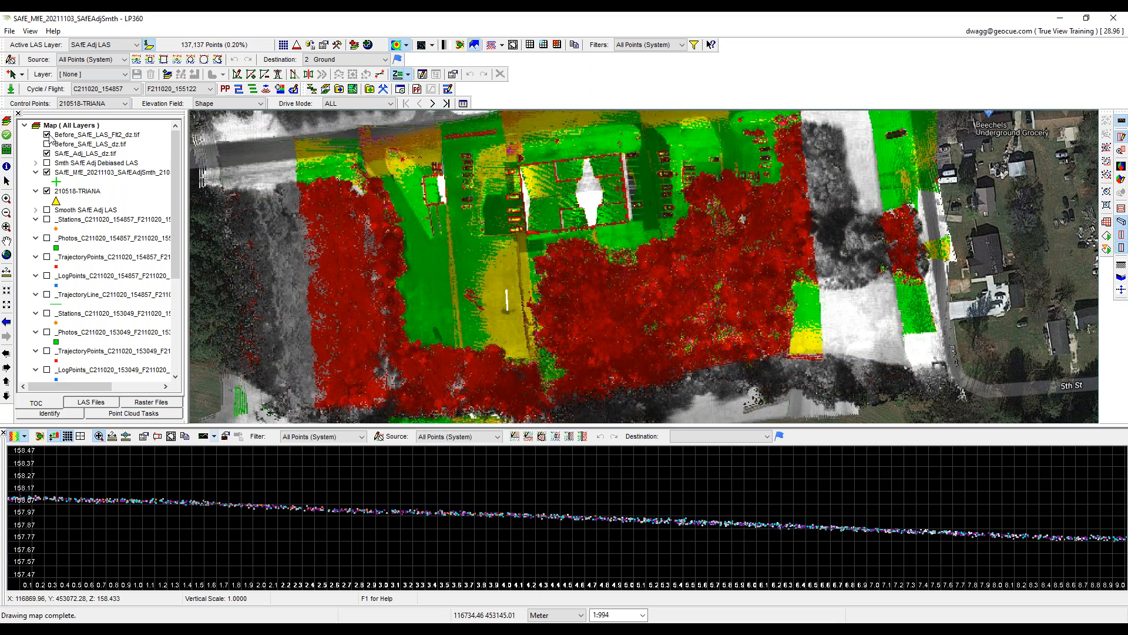
left_click(48, 135)
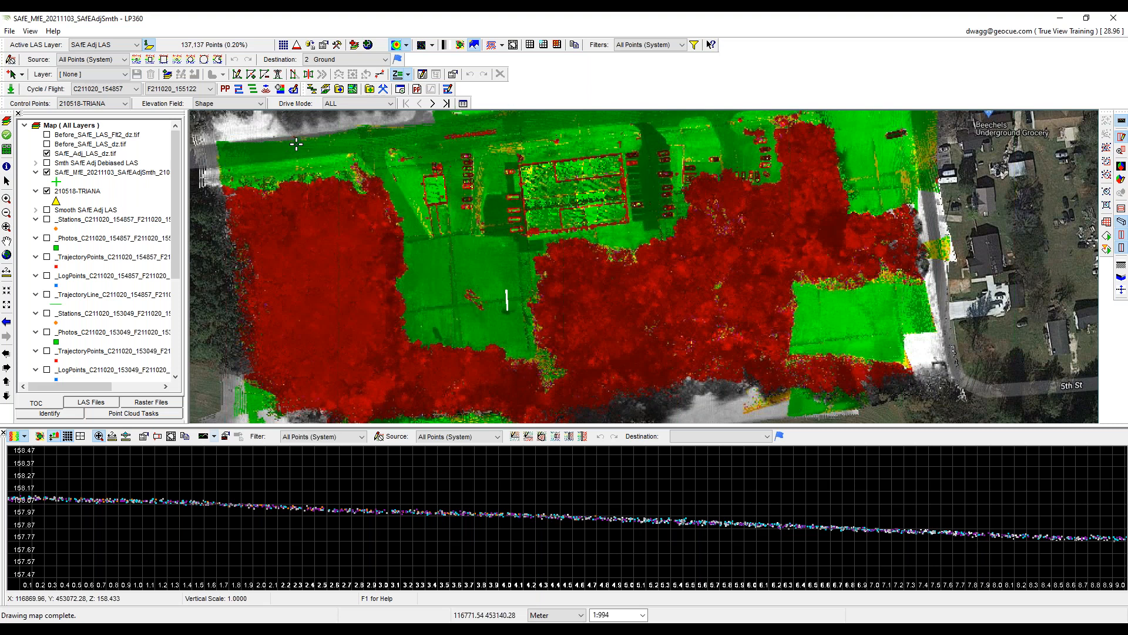
Check the TV410/515 Smoothing point cloud task, and compare the magnified profile with Smooth SAfE Adj LAS as the active layer.
left_click(136, 415)
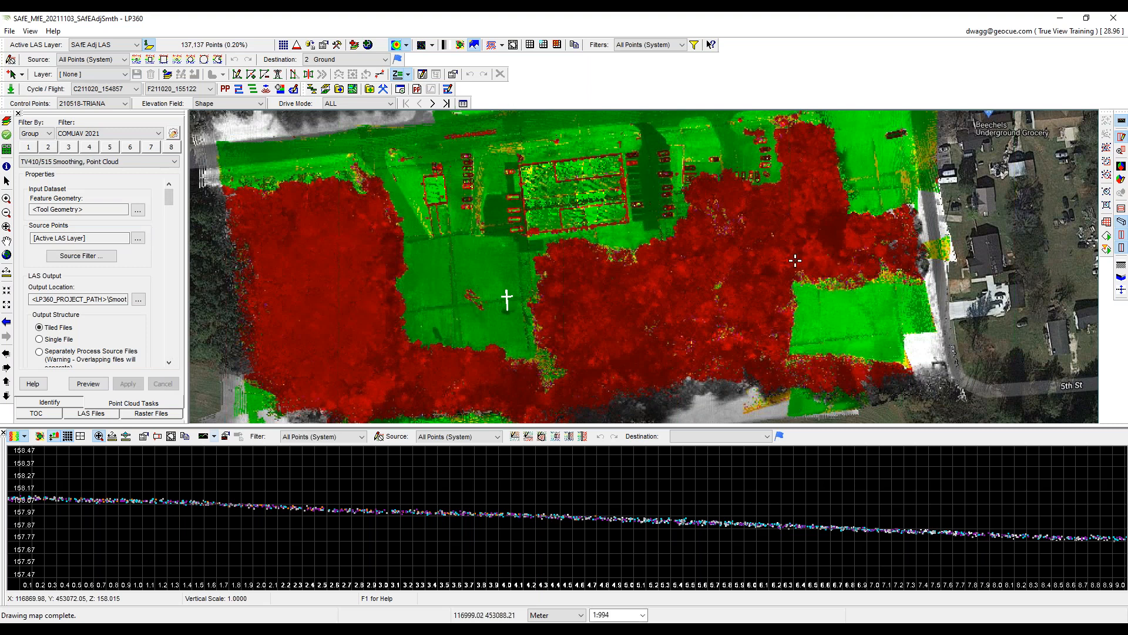
left_click(36, 415)
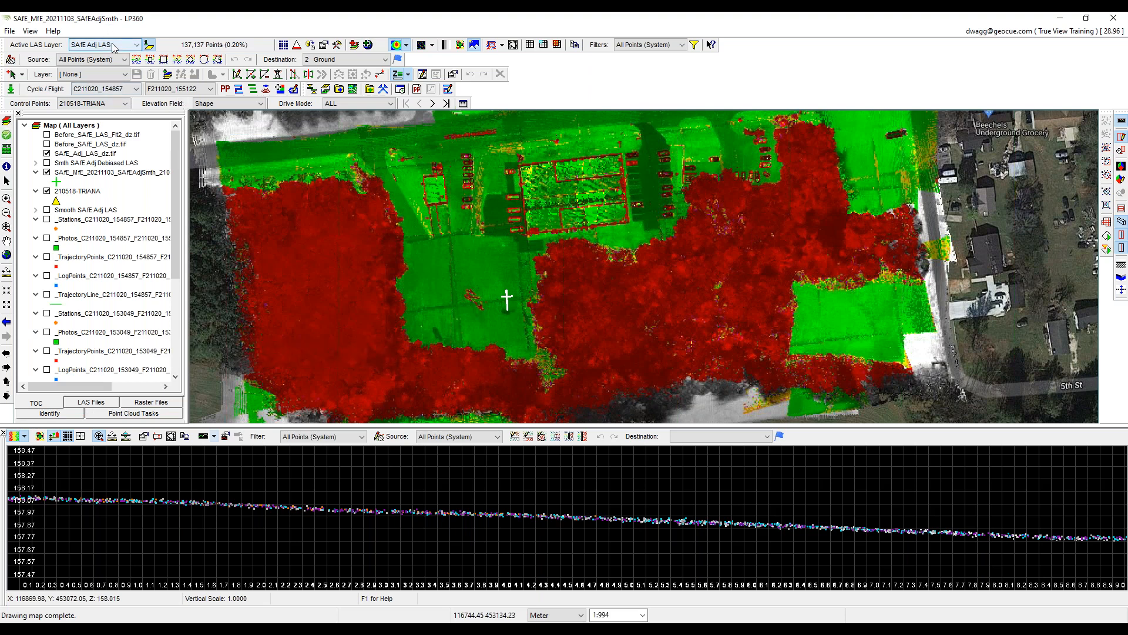
scroll(489, 494, "up", 3)
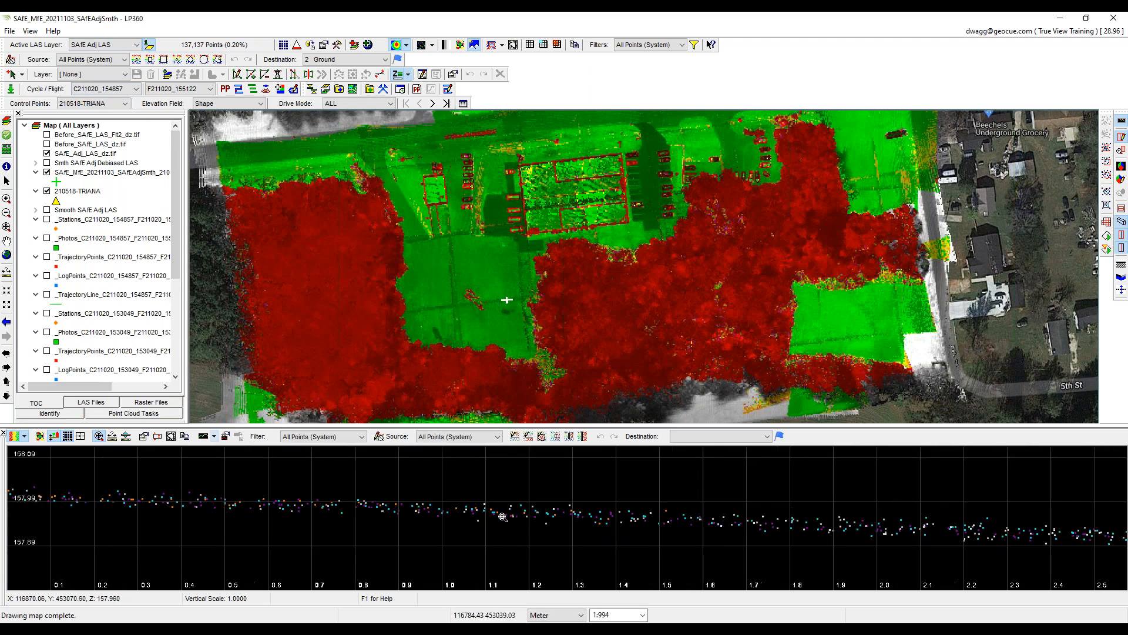
left_click(121, 47)
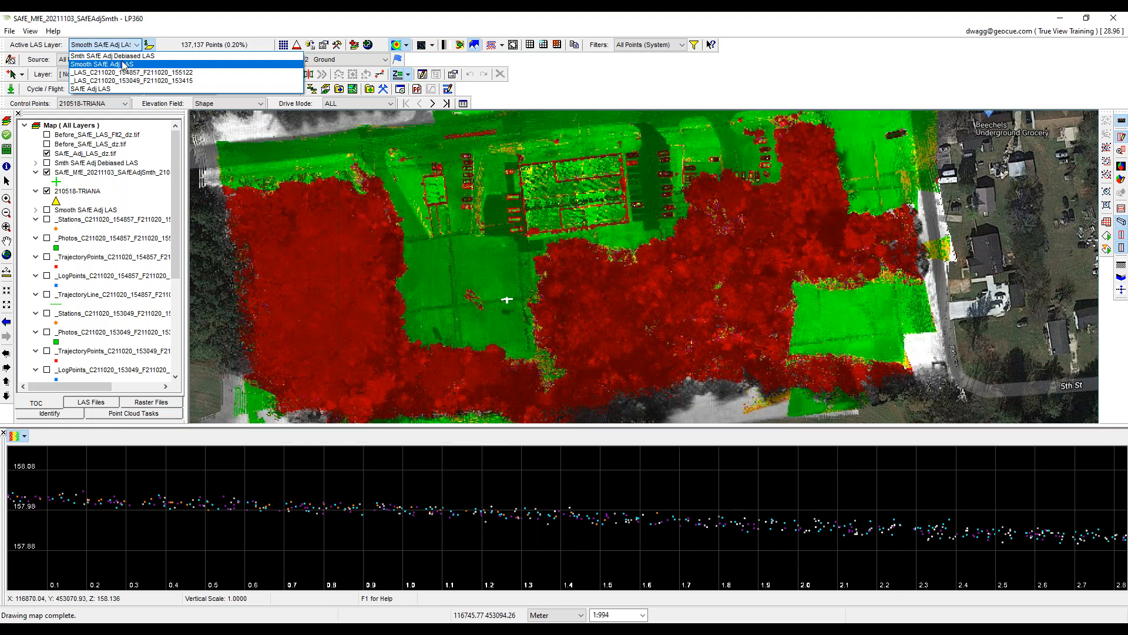
left_click(122, 64)
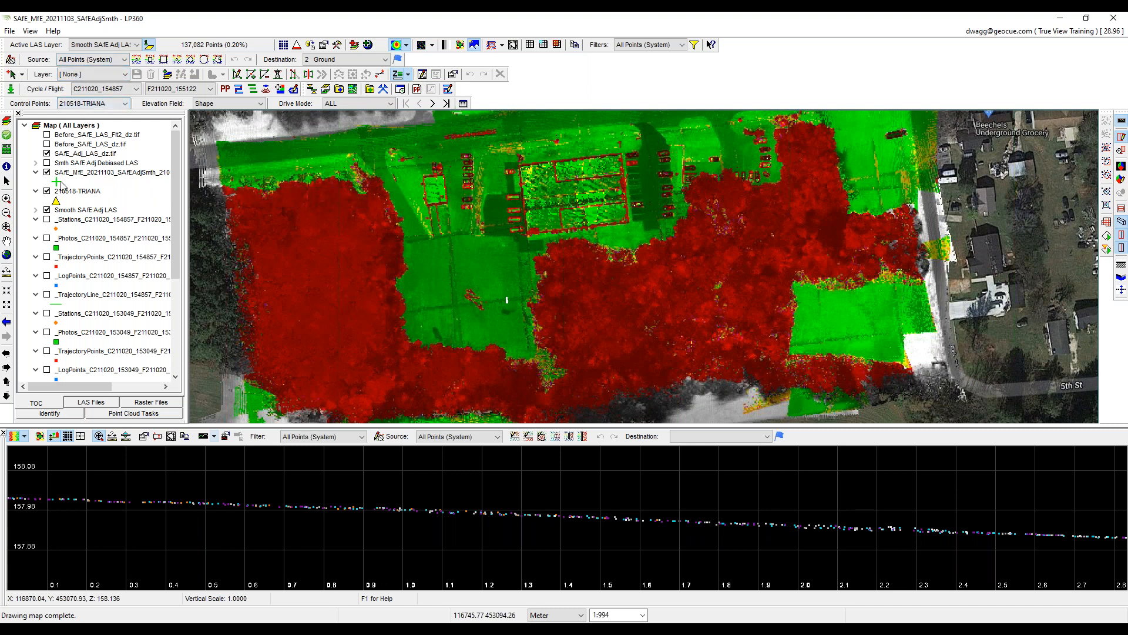
Move the 210518-TRIANA control points above the dz images and make _LAS_C211020_153049_F211020_153415 the active LAS layer.
left_click_drag(86, 192, 87, 132)
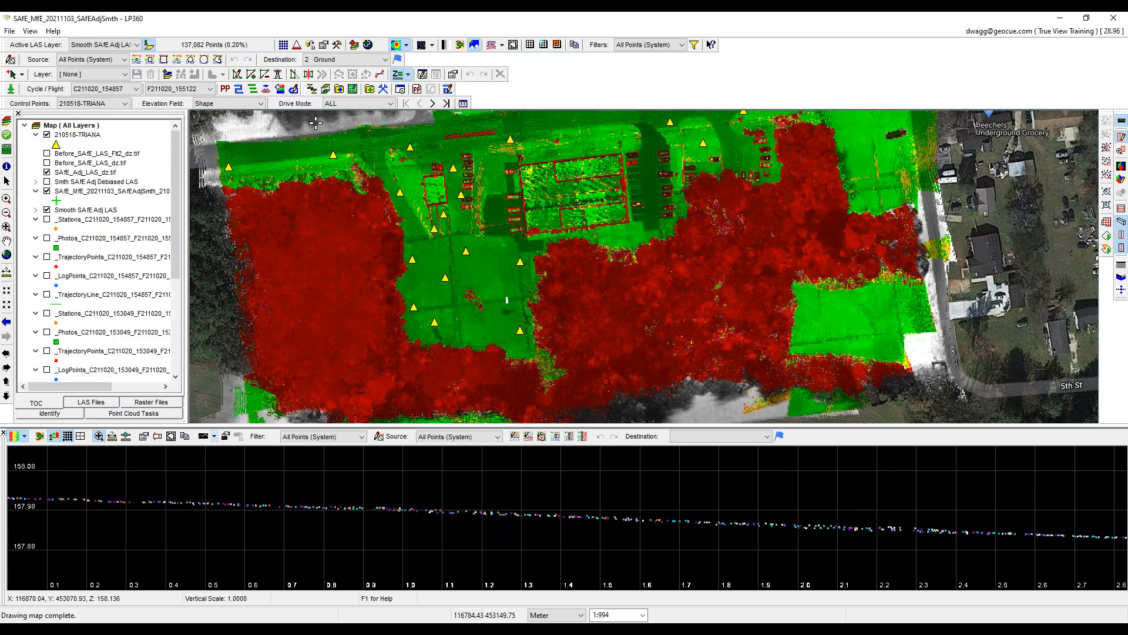
left_click(115, 50)
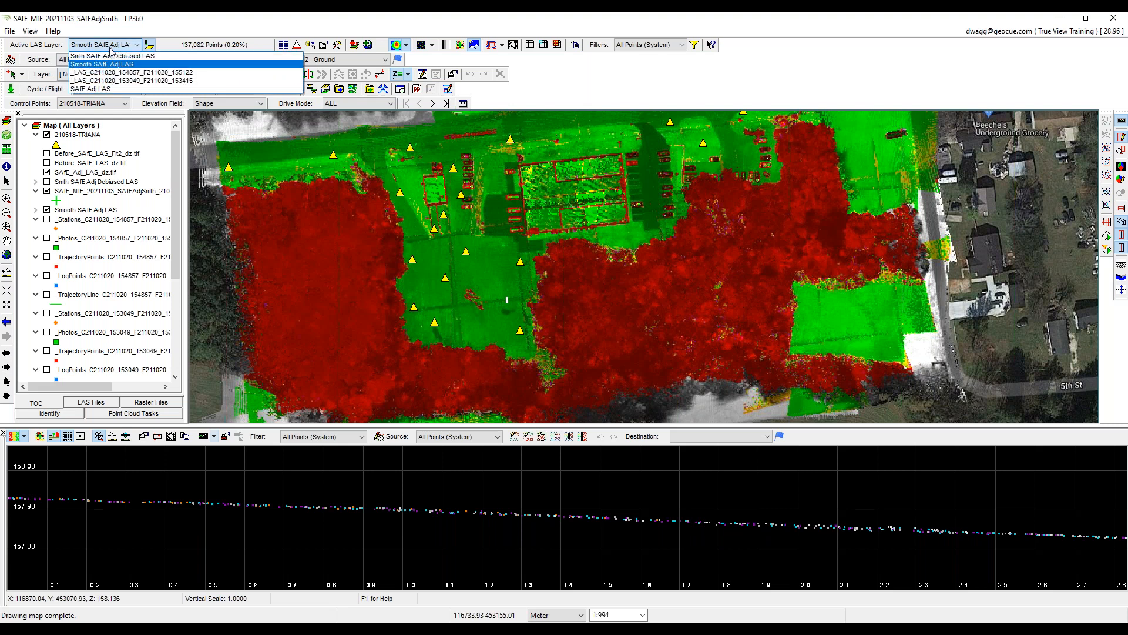
left_click(110, 82)
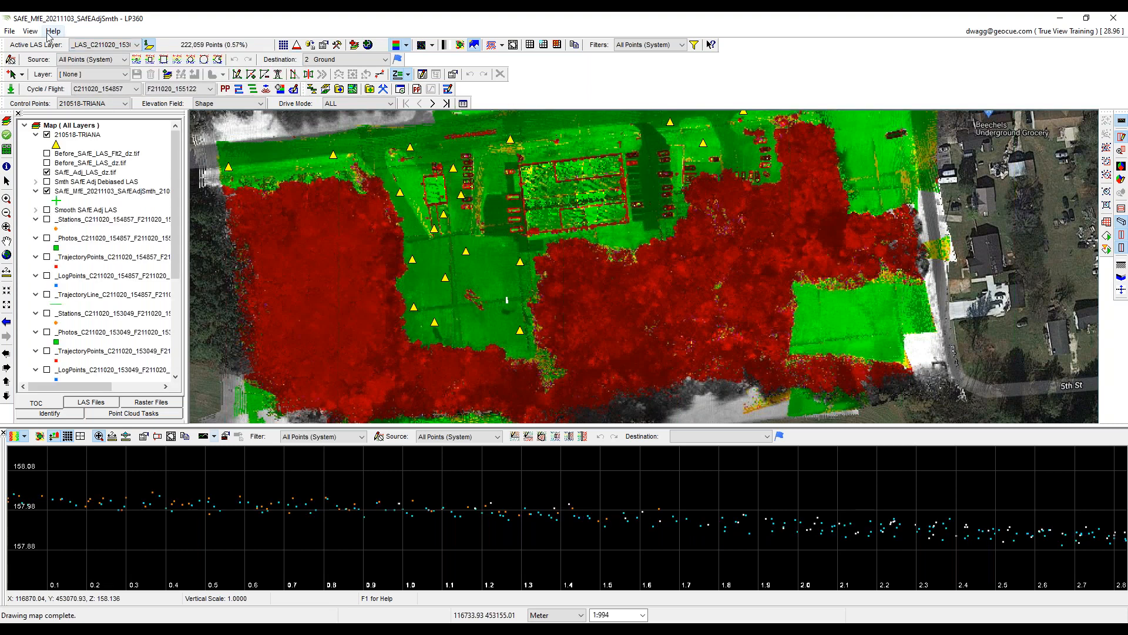
Set the Control Points Report to Inverse Distance Weighted (IDW) with a fixed radius of 0.5 map units.
left_click(463, 103)
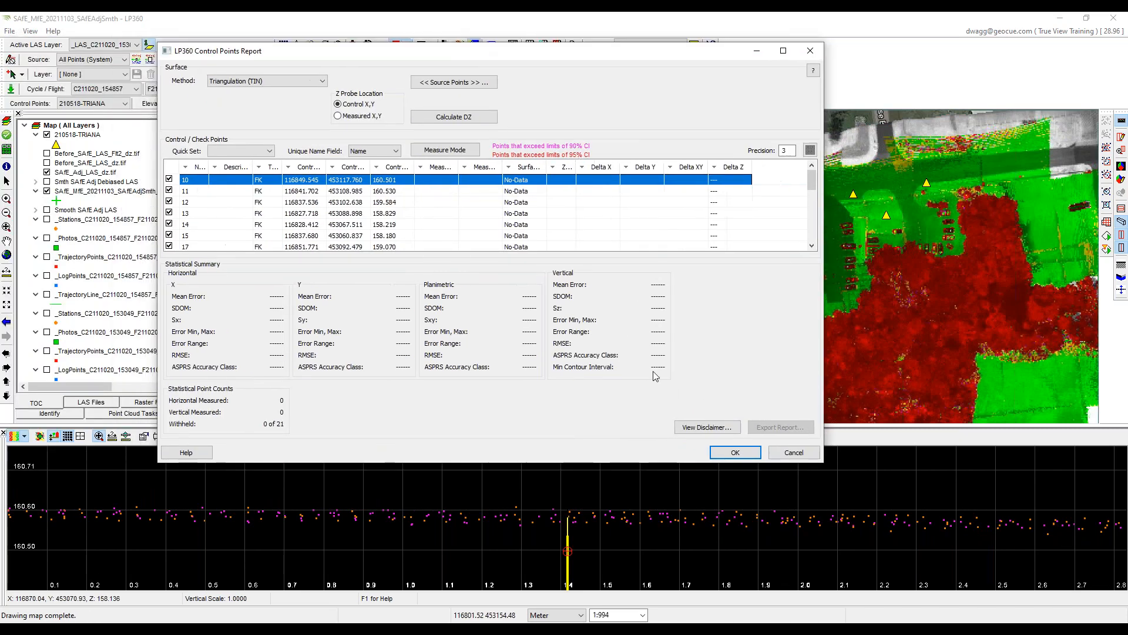
left_click(303, 83)
left_click(299, 98)
type("0.")
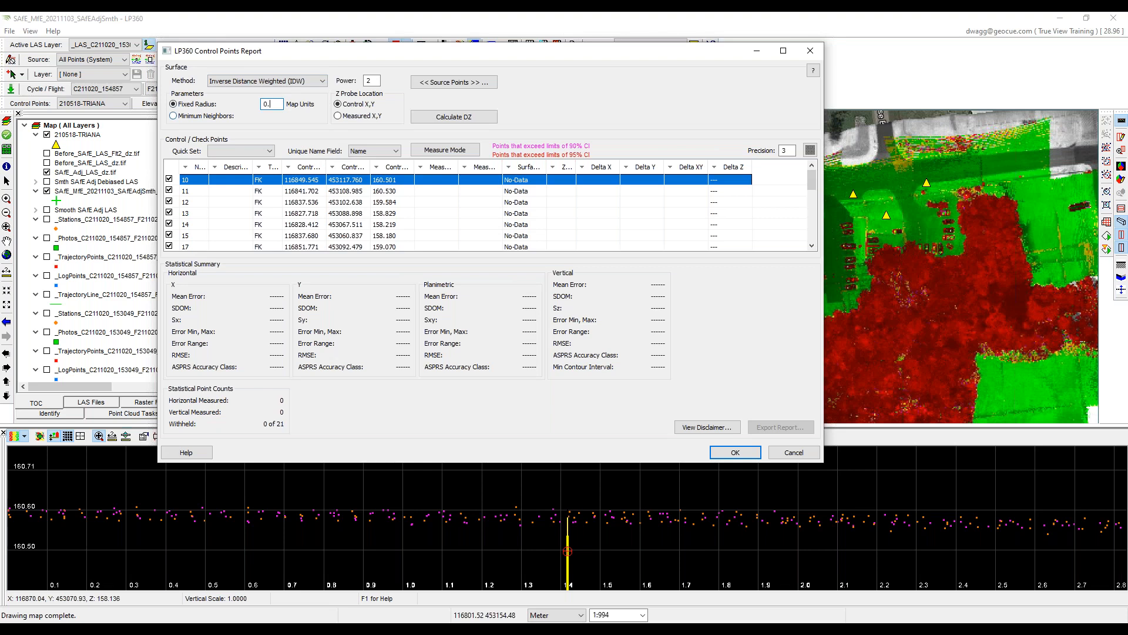
type("5")
Calculate the control point dz values for the active unadjusted LAS, acknowledging the notices, and close the report.
left_click(454, 119)
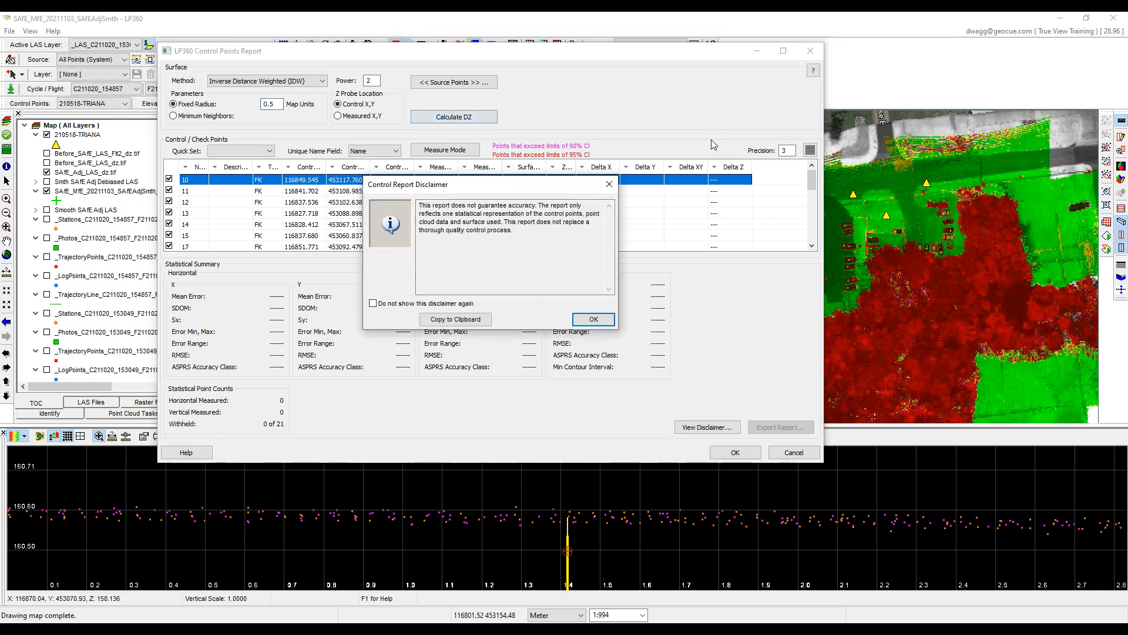
left_click(582, 319)
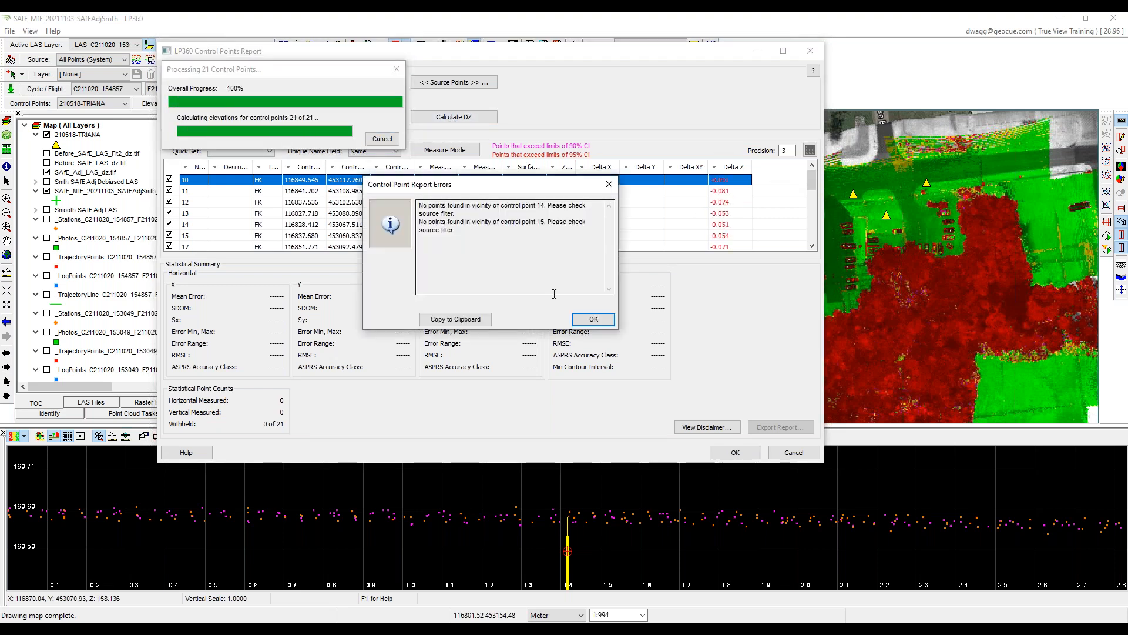
left_click(592, 319)
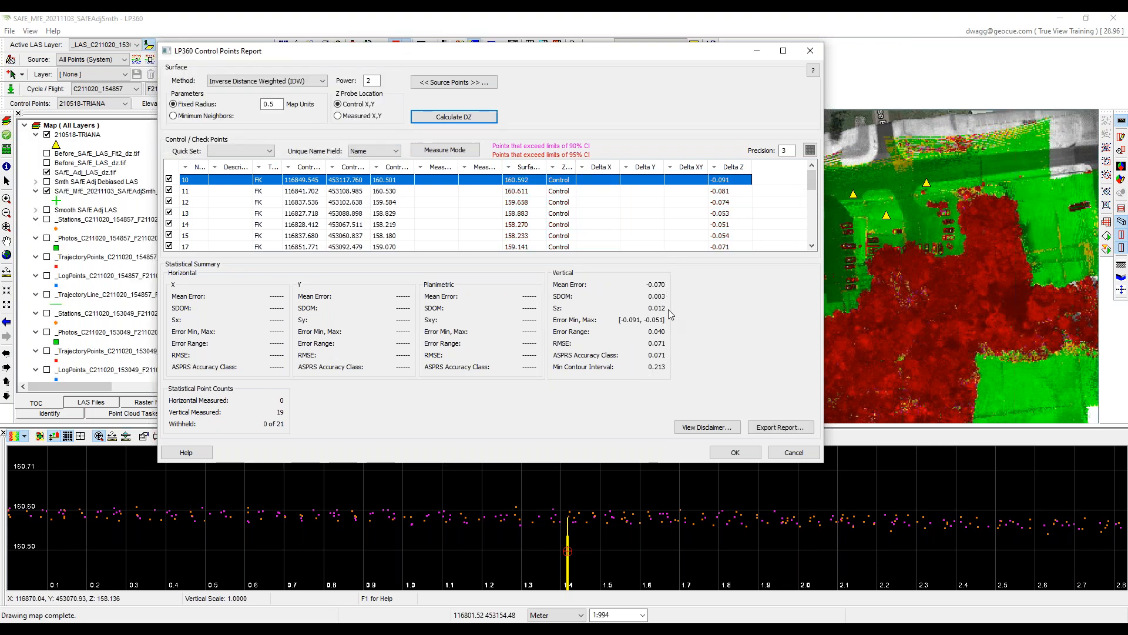
left_click(794, 452)
left_click(576, 290)
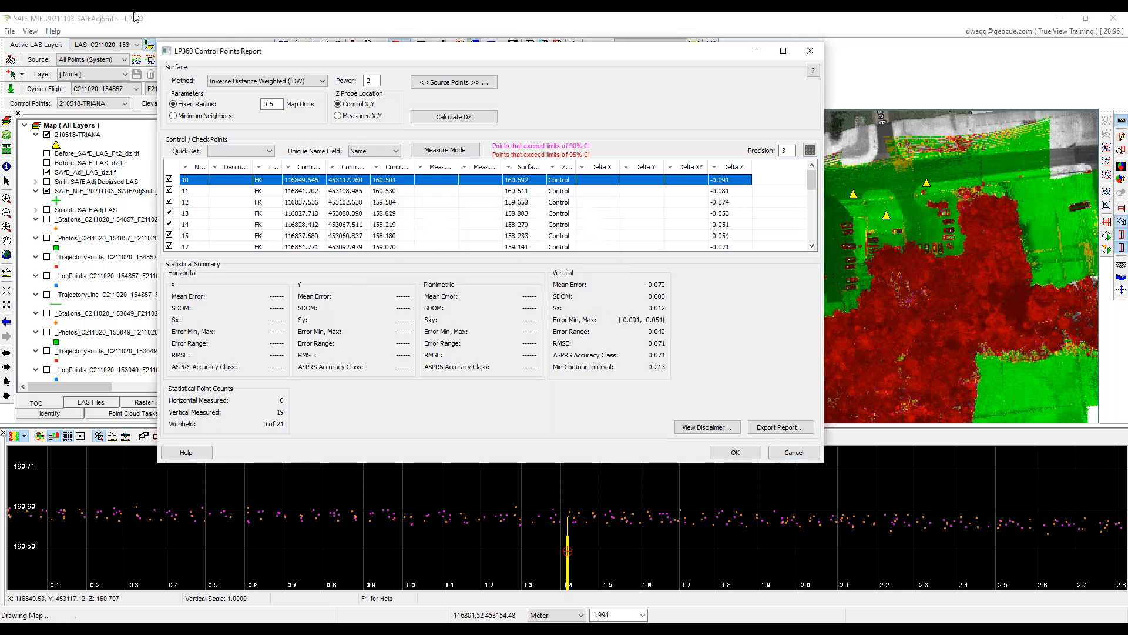
Activate SAfE Adj LAS and calculate its control point dz values in the Control Points Report.
left_click(115, 45)
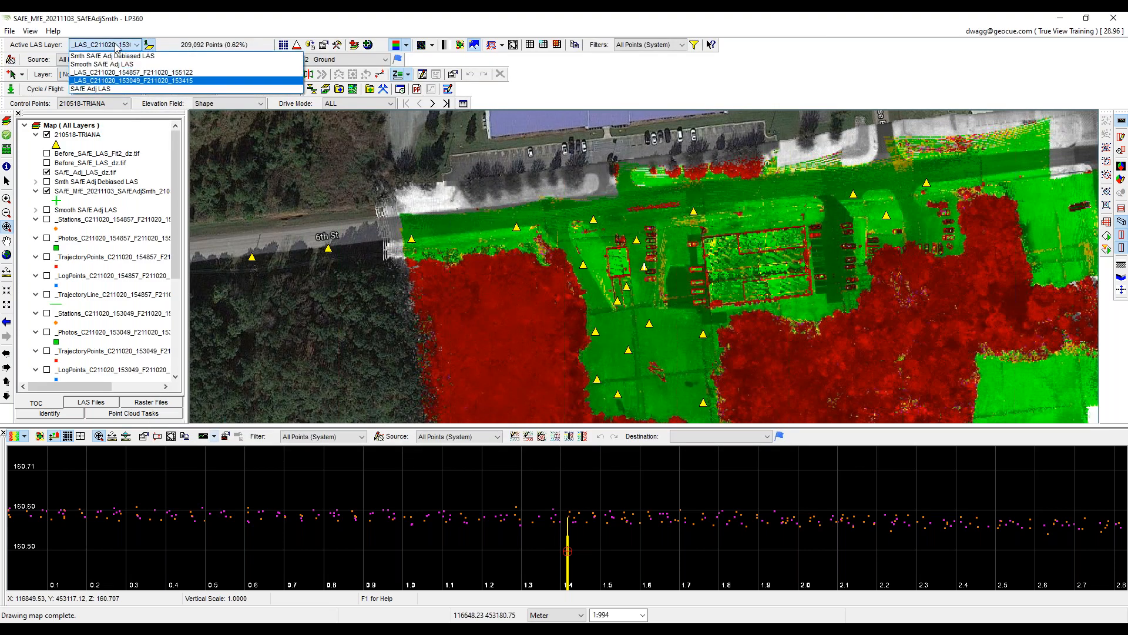
left_click(109, 89)
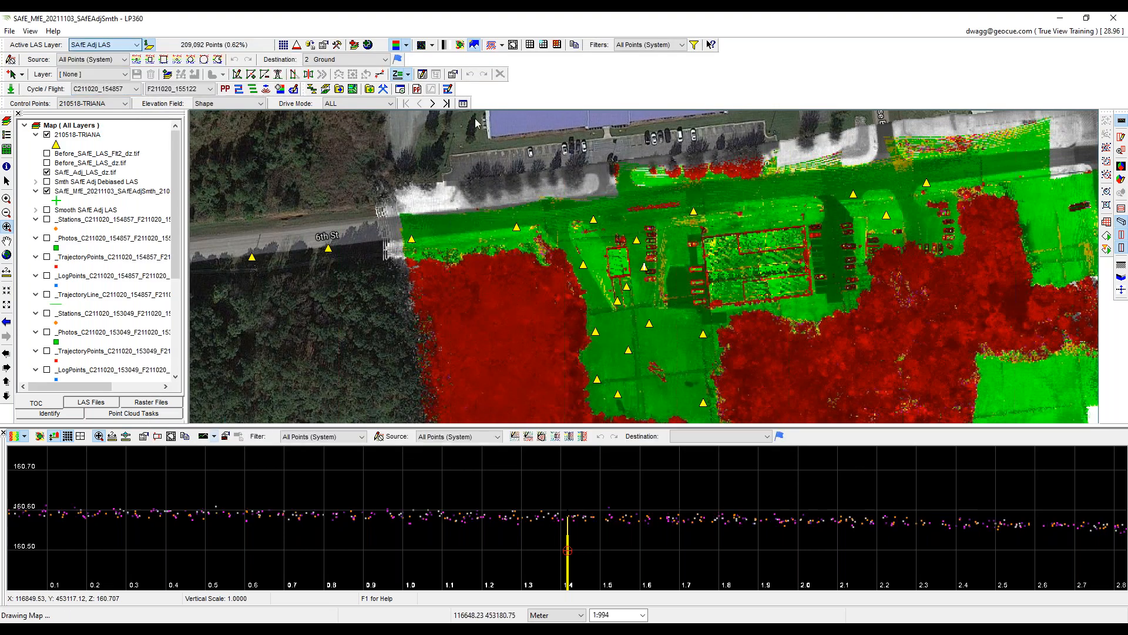
left_click(463, 103)
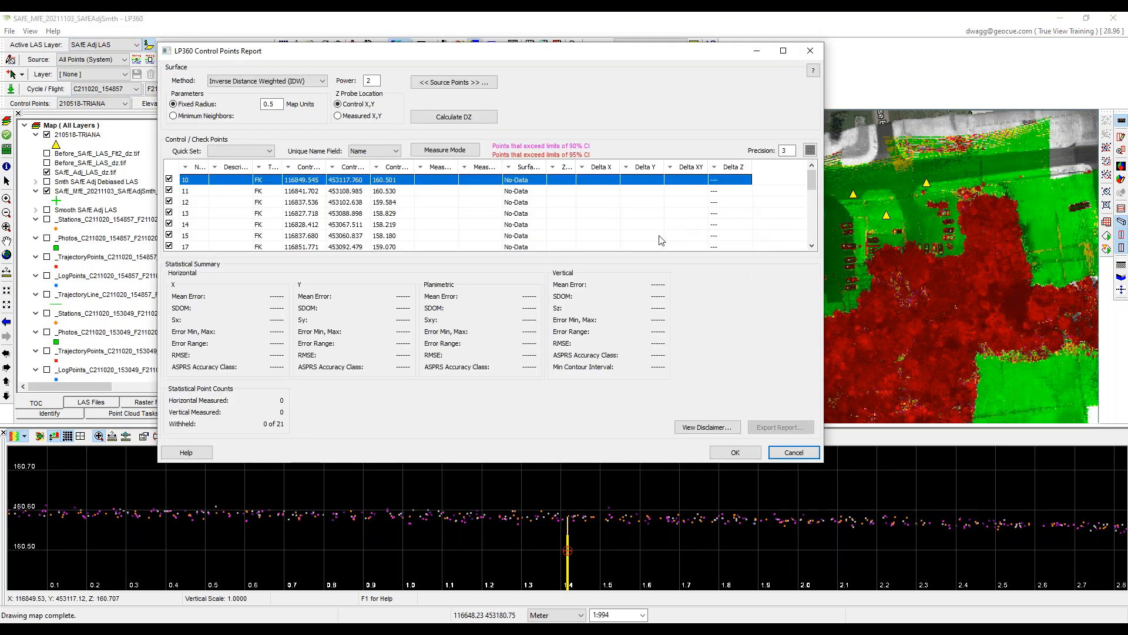
left_click(464, 117)
left_click(592, 316)
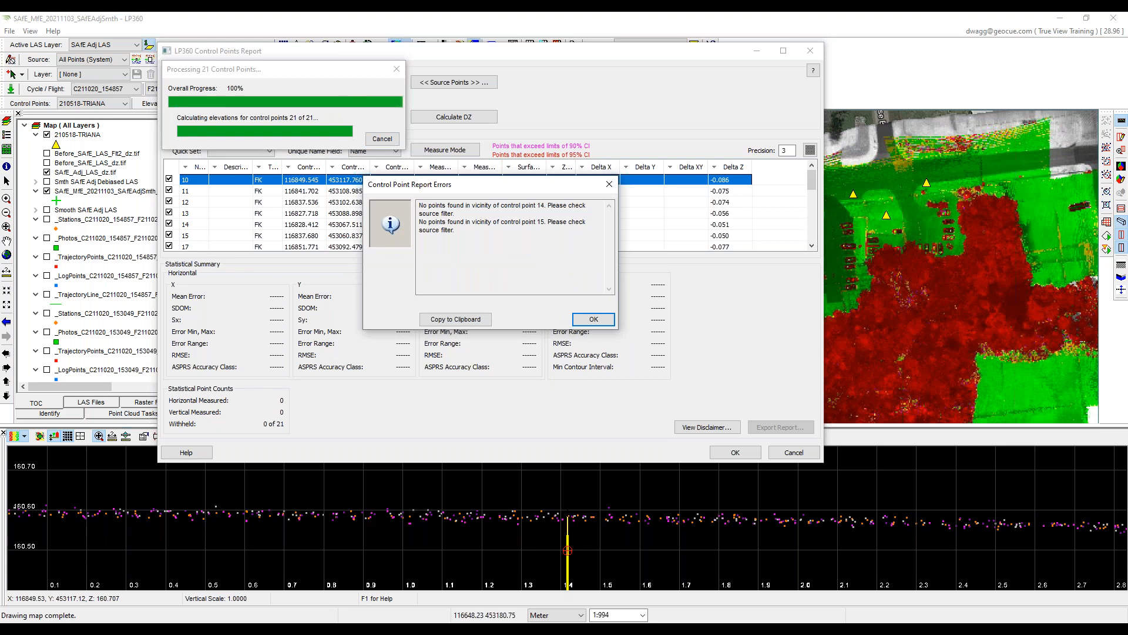
left_click(595, 320)
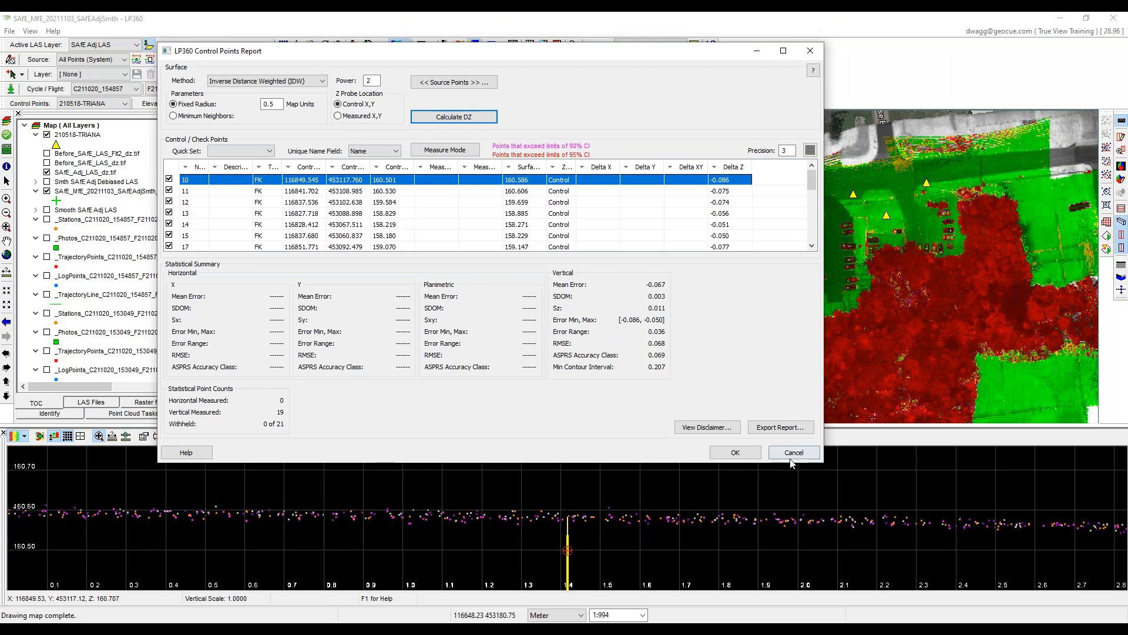
Close the Control Points Report without saving the control point measurement changes.
left_click(794, 453)
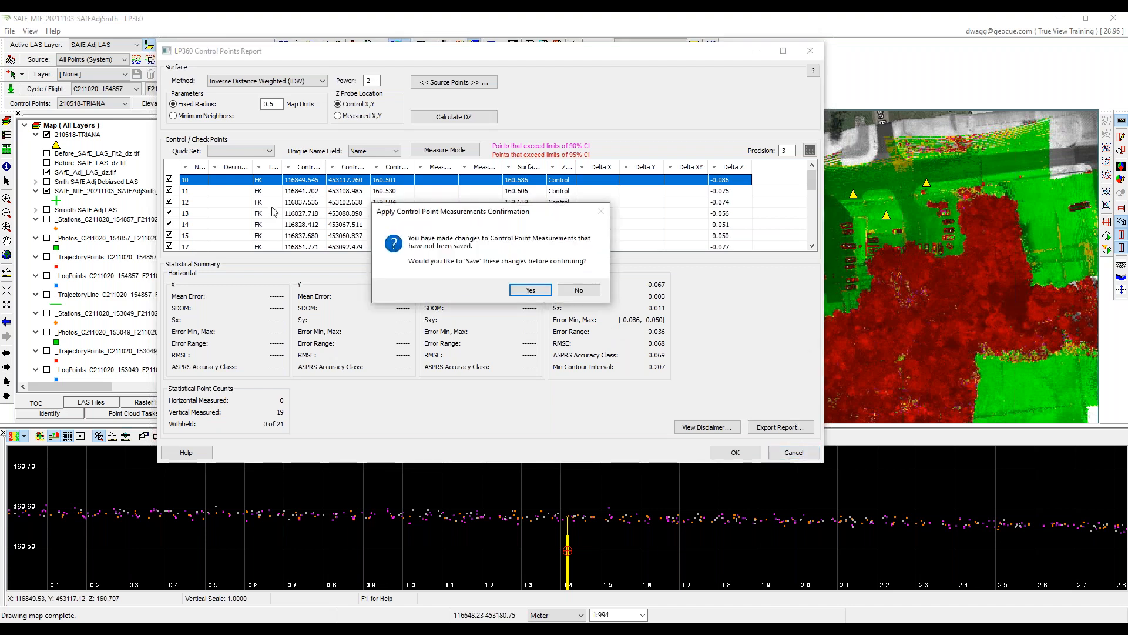
left_click(579, 291)
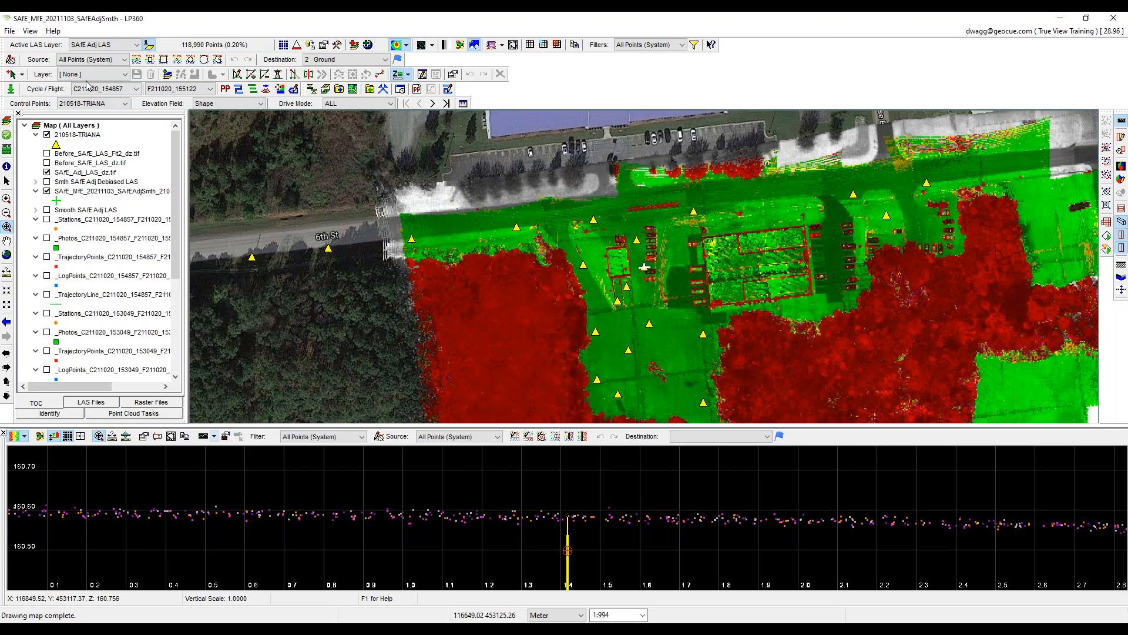
left_click(10, 31)
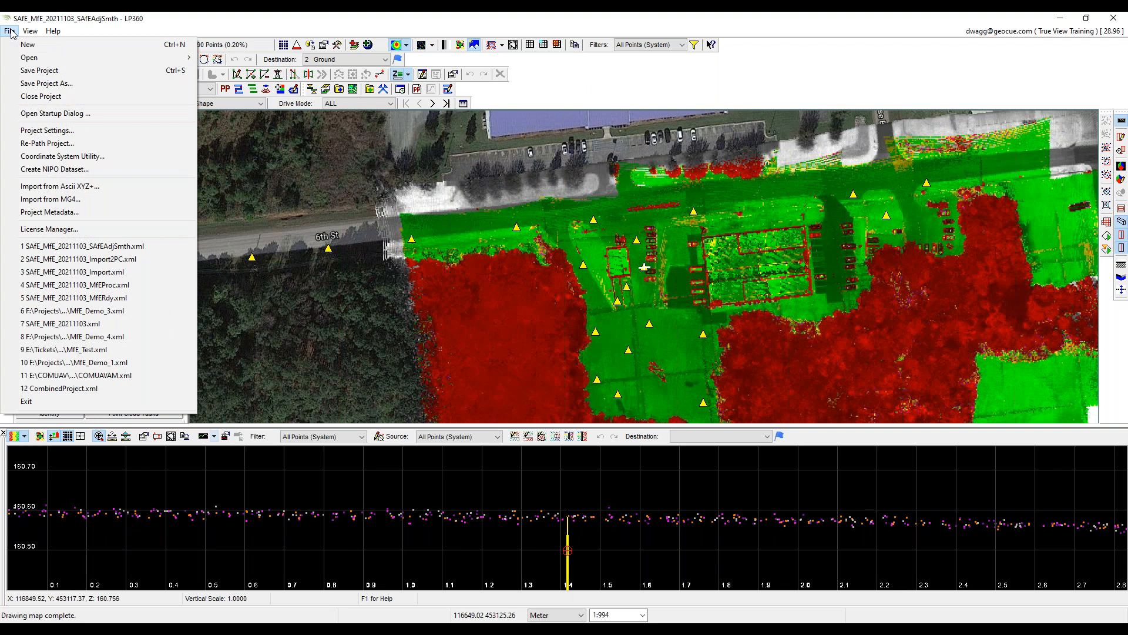
left_click(83, 26)
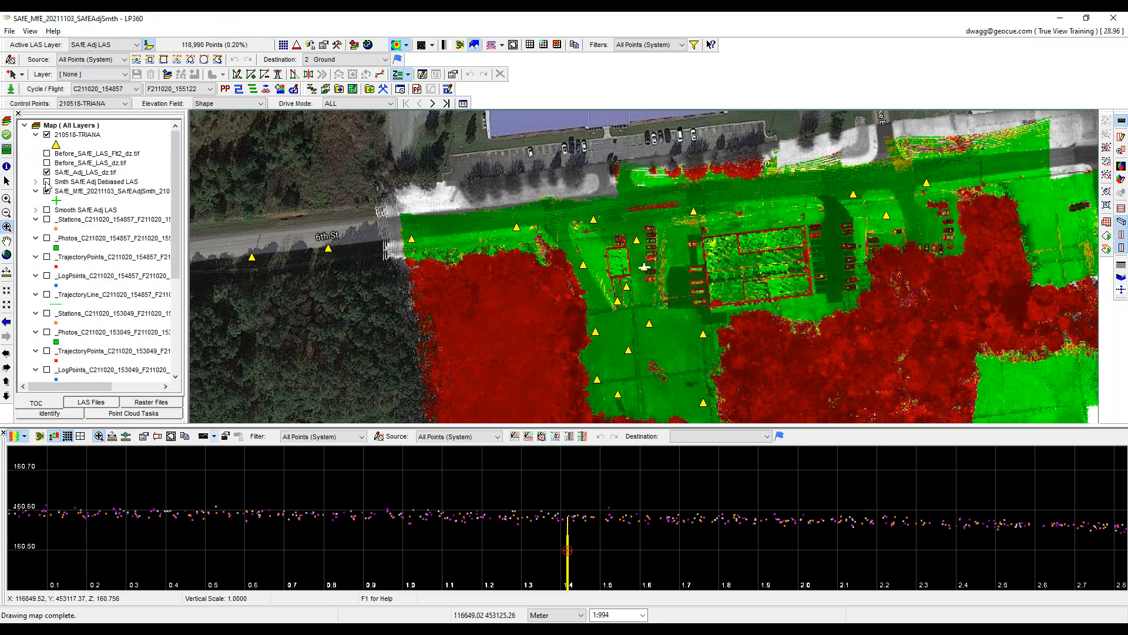
Open the SAfE_MfE_20211103_MfERdy project from the project list.
left_click(7, 121)
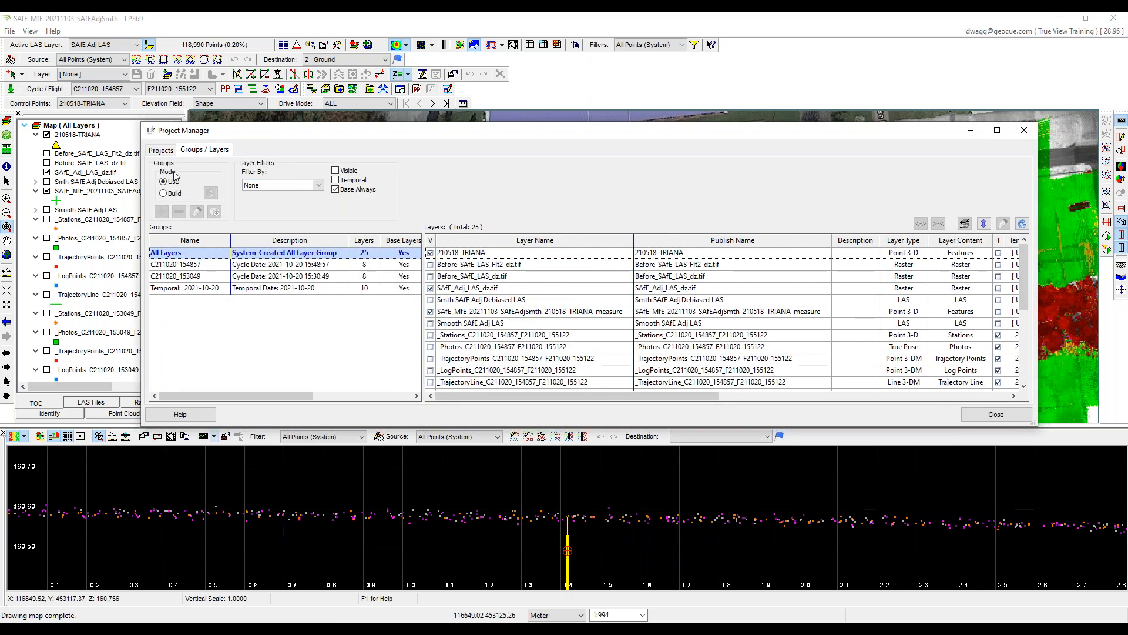
left_click(163, 153)
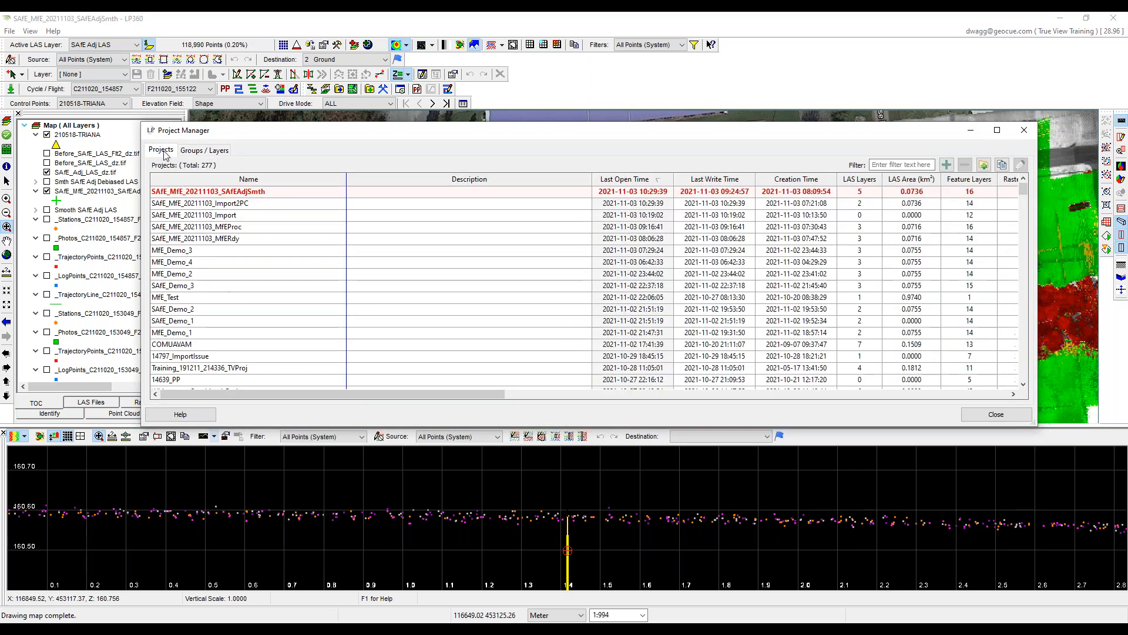
left_click(261, 241)
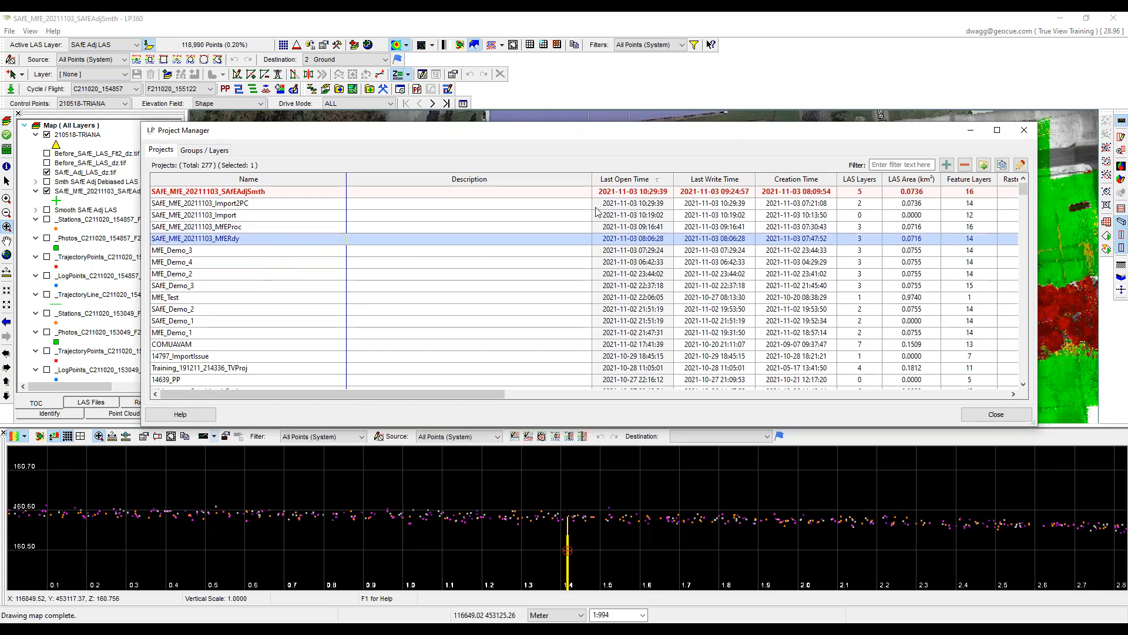
double_click(309, 235)
left_click(512, 349)
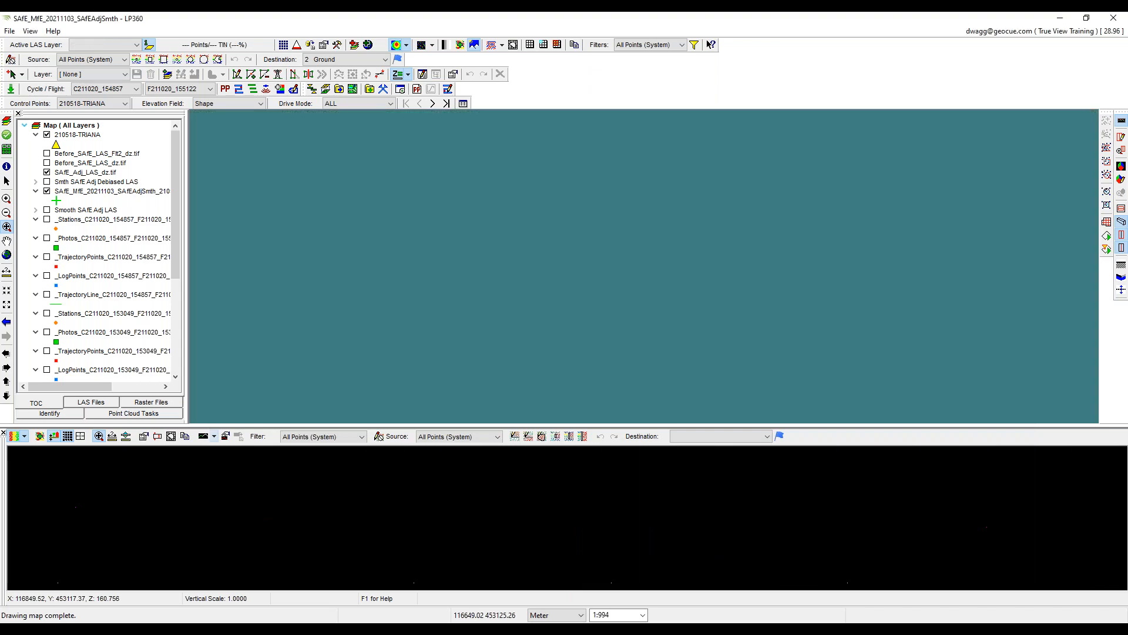
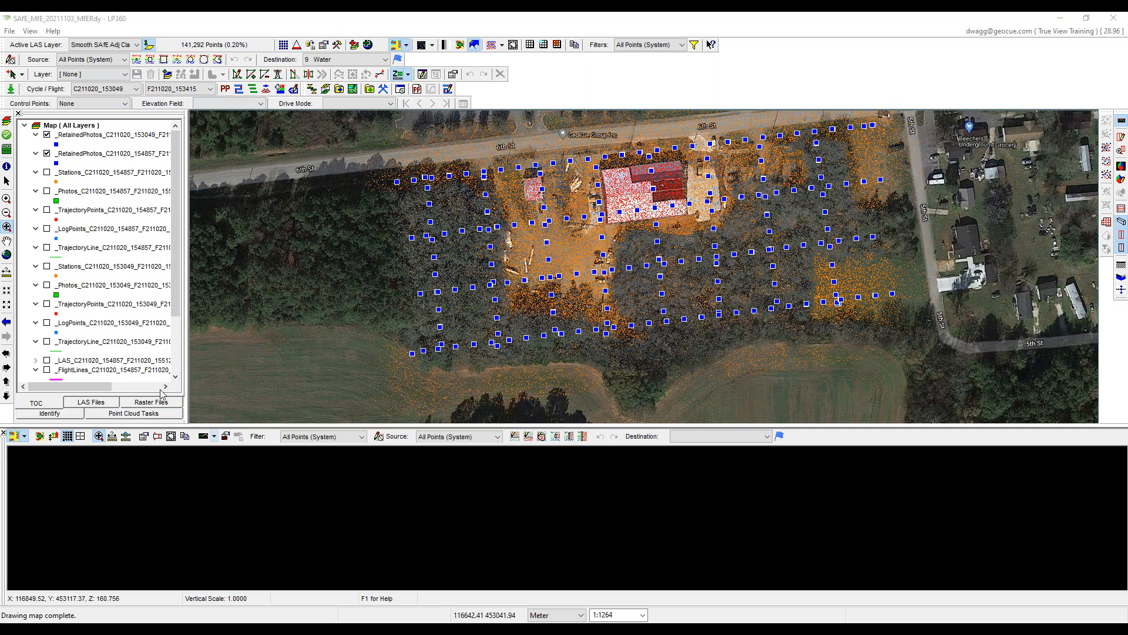
Cut a profile from the building roof into the trees and inspect the cell size of the TV Classify by Statistics for DEM Export Gnd/Bldgs task.
left_click(124, 415)
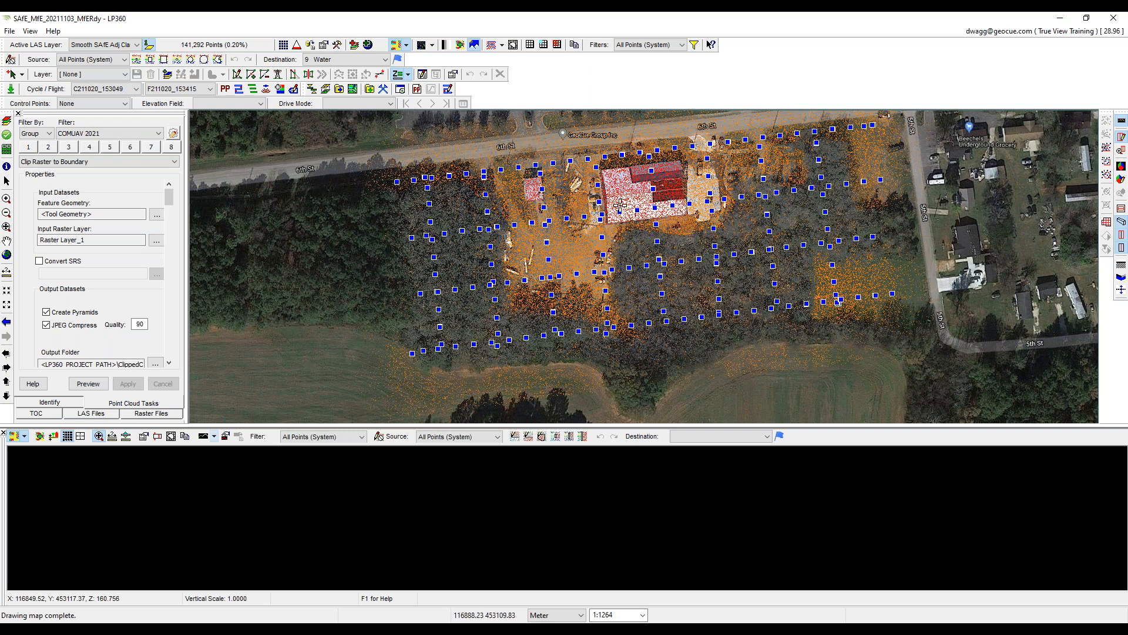
left_click(625, 242)
scroll(514, 547, "down", 2)
middle_click_drag(580, 520, 557, 452)
middle_click_drag(571, 574, 608, 515)
scroll(570, 503, "down", 3)
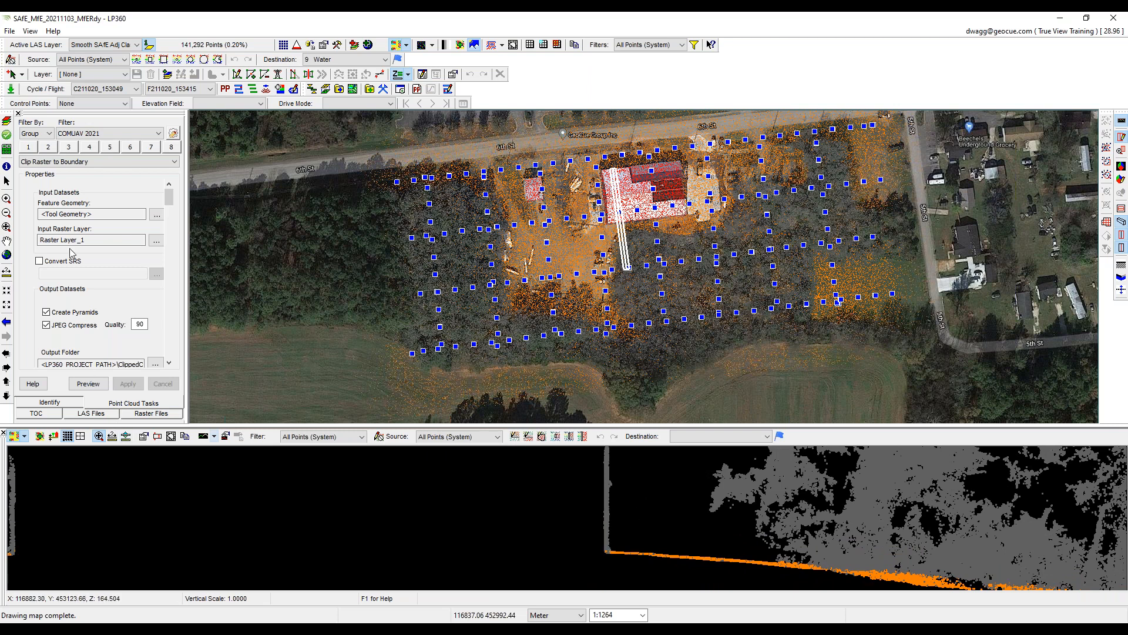
left_click(89, 148)
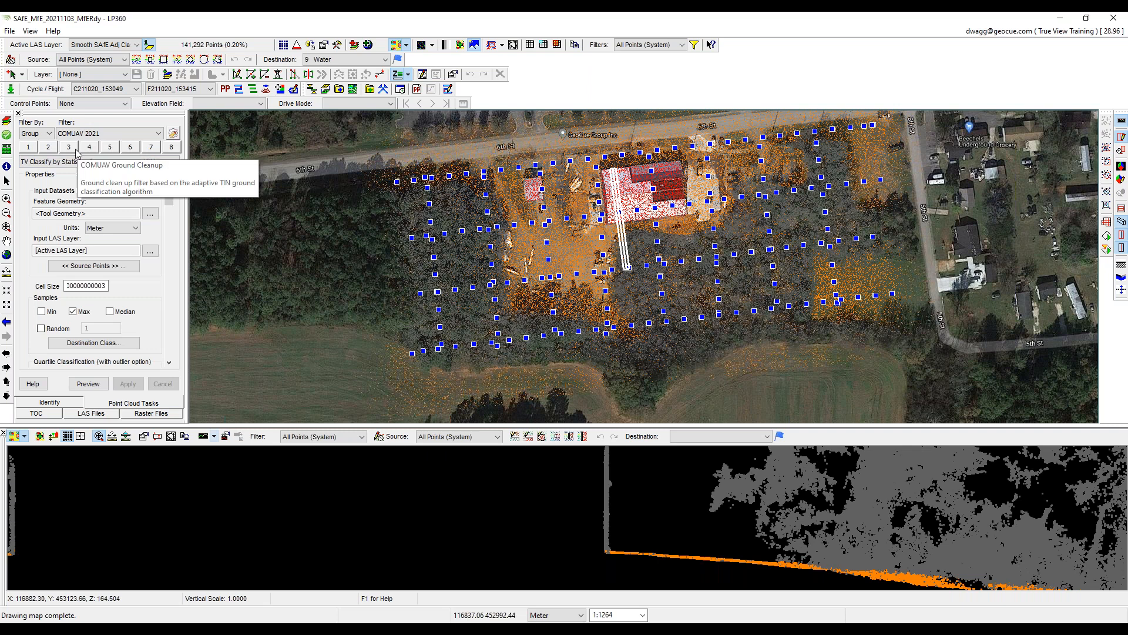
left_click_drag(107, 285, 6, 290)
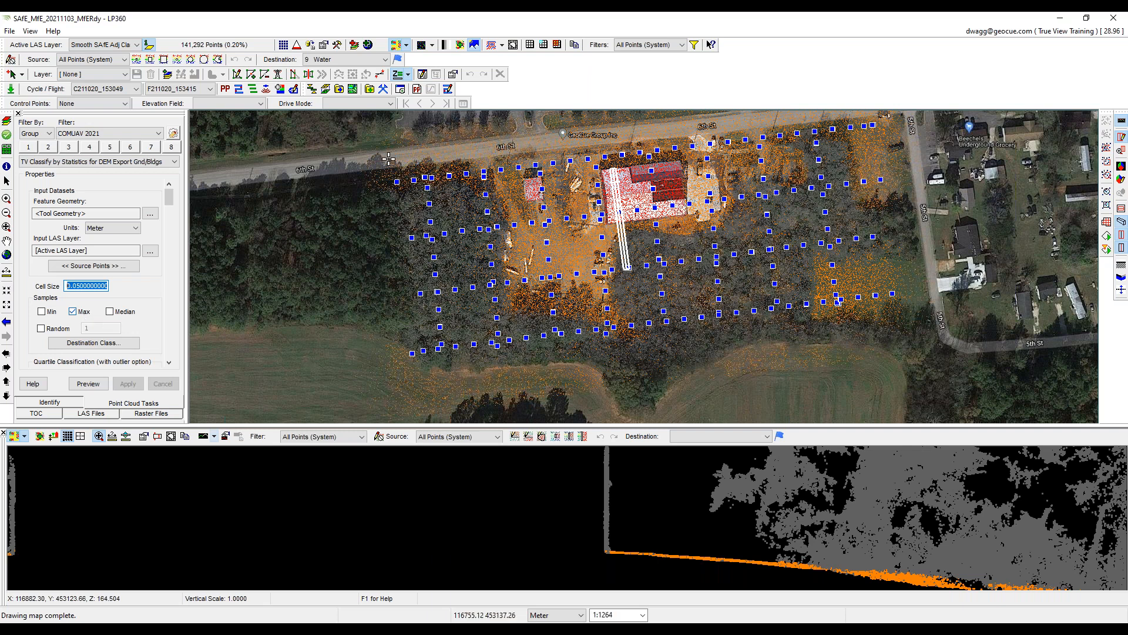
Start an export of the active LAS and load MfE_Demo_Export_Settings_DEM_5cm_max.xml from the DemoSettings project folder as its settings.
left_click(310, 46)
left_click_drag(240, 65, 171, 59)
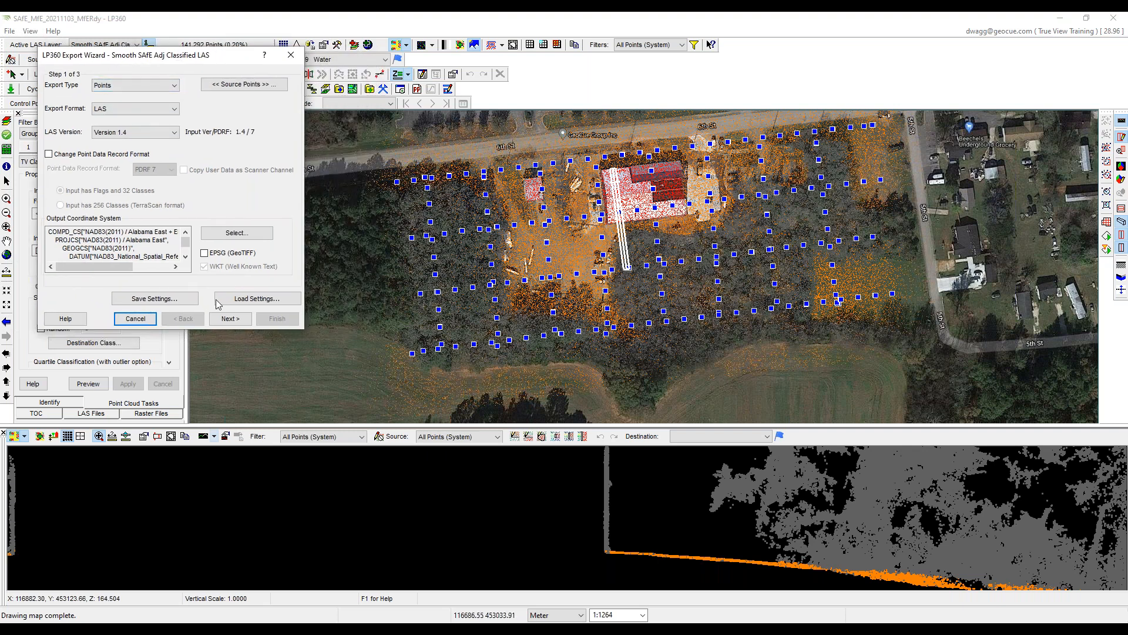
left_click(253, 299)
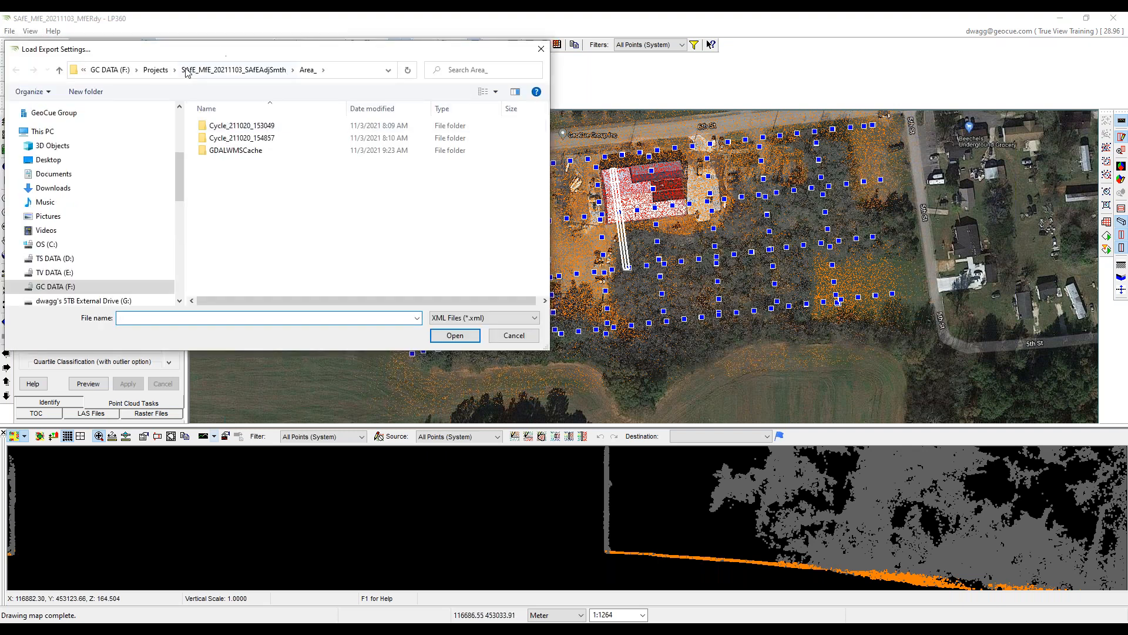
left_click(156, 70)
double_click(245, 130)
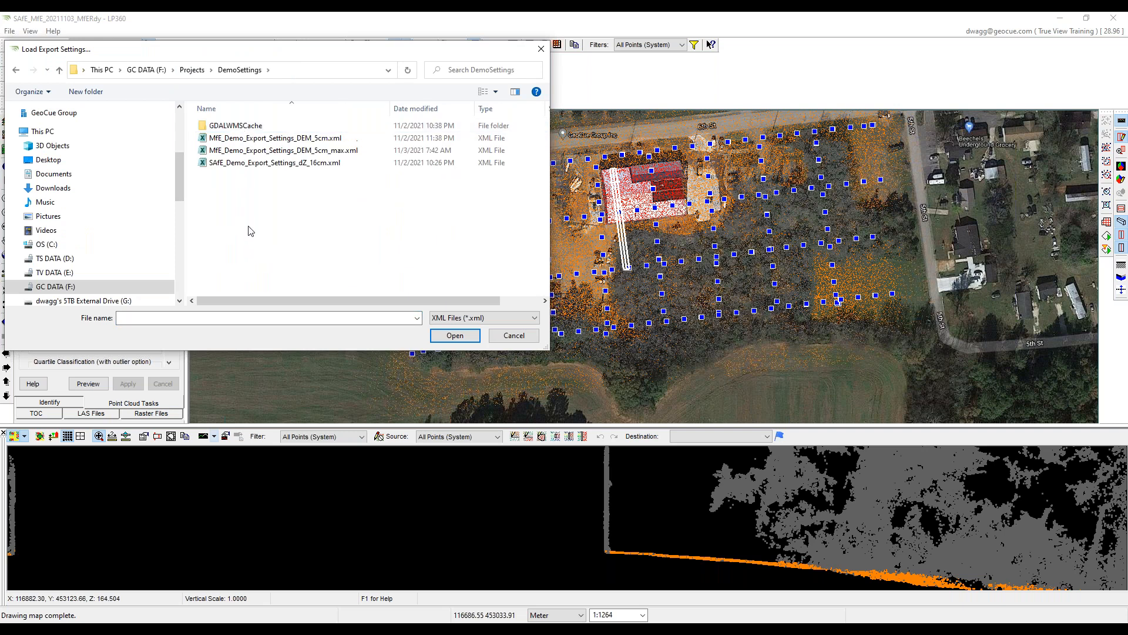
left_click(256, 151)
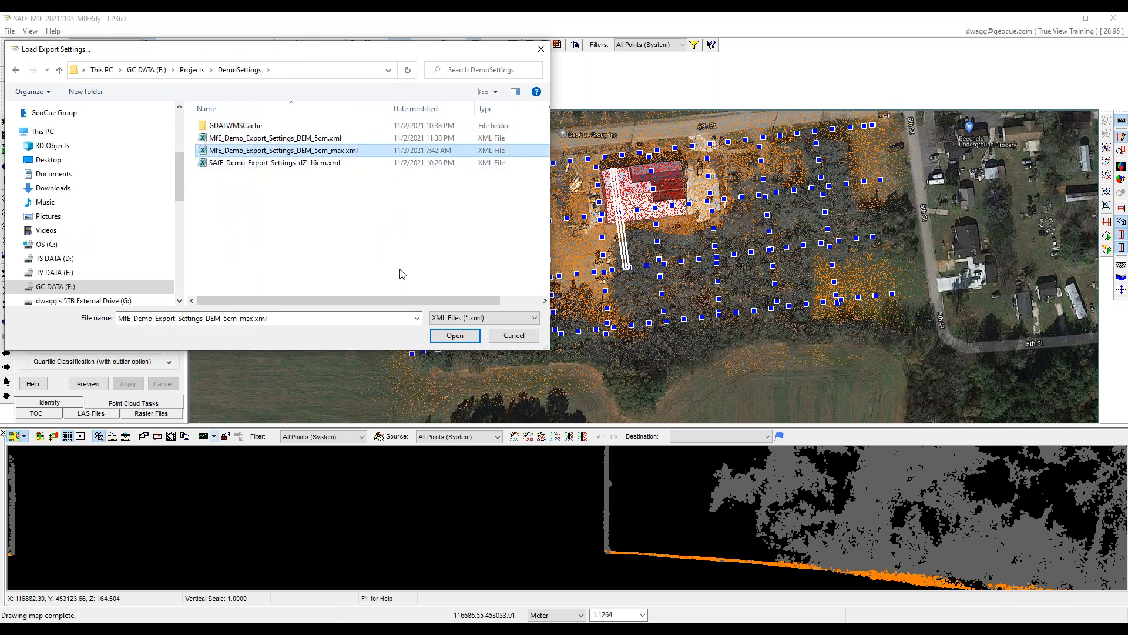
left_click(453, 335)
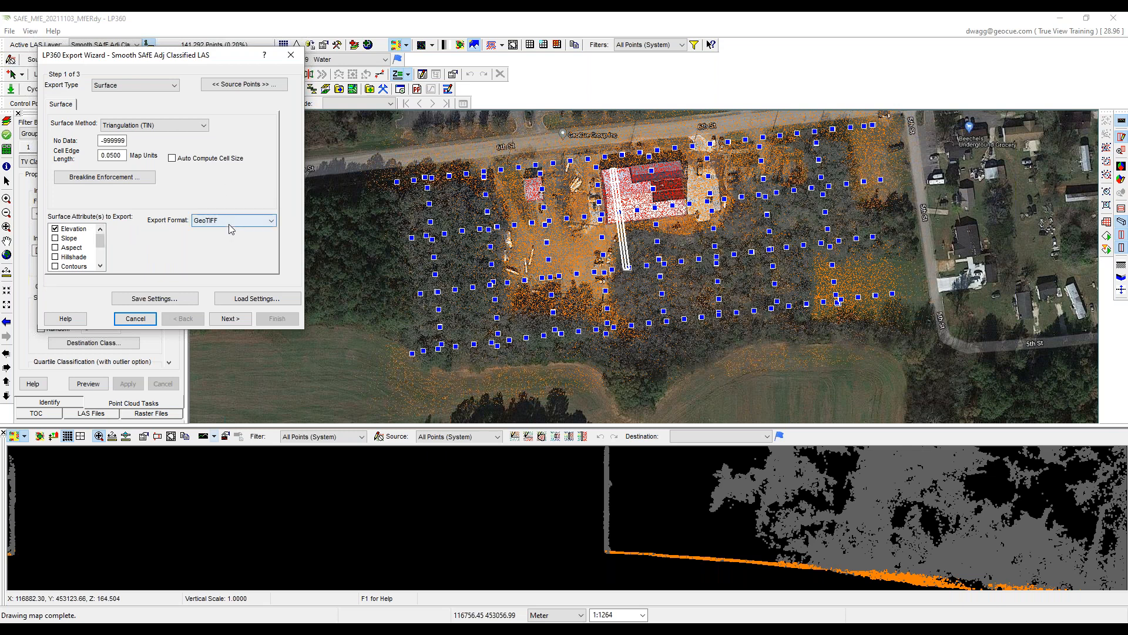
Review the export's source point filter for the Ground, Building and Bridge Deck classes and their synthetic flags, and leave without changes.
left_click(260, 87)
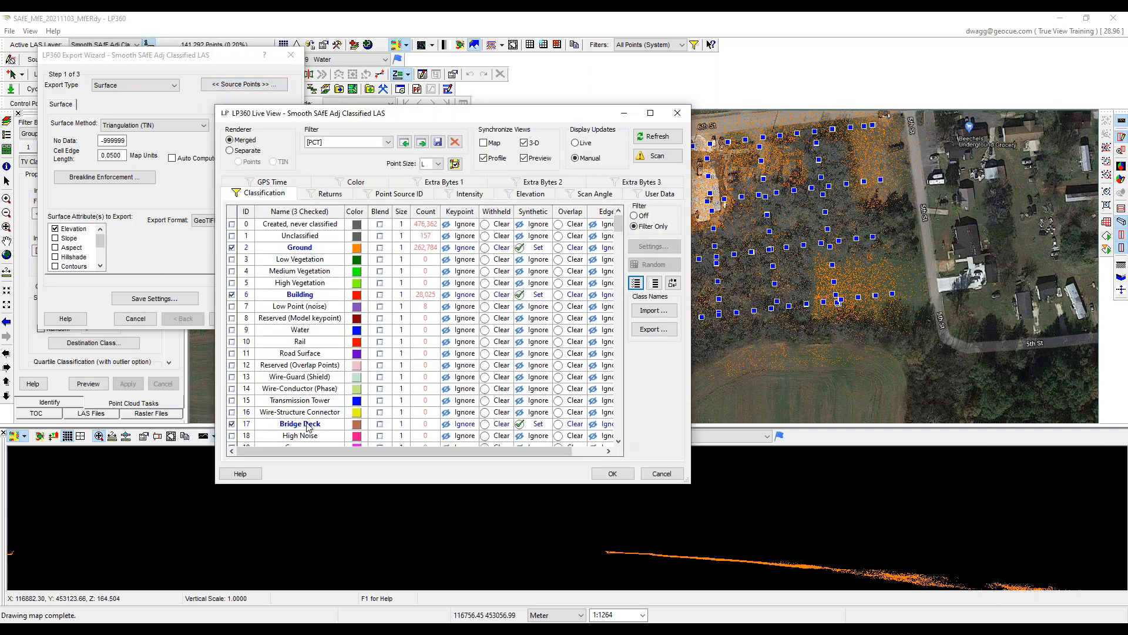
left_click(542, 300)
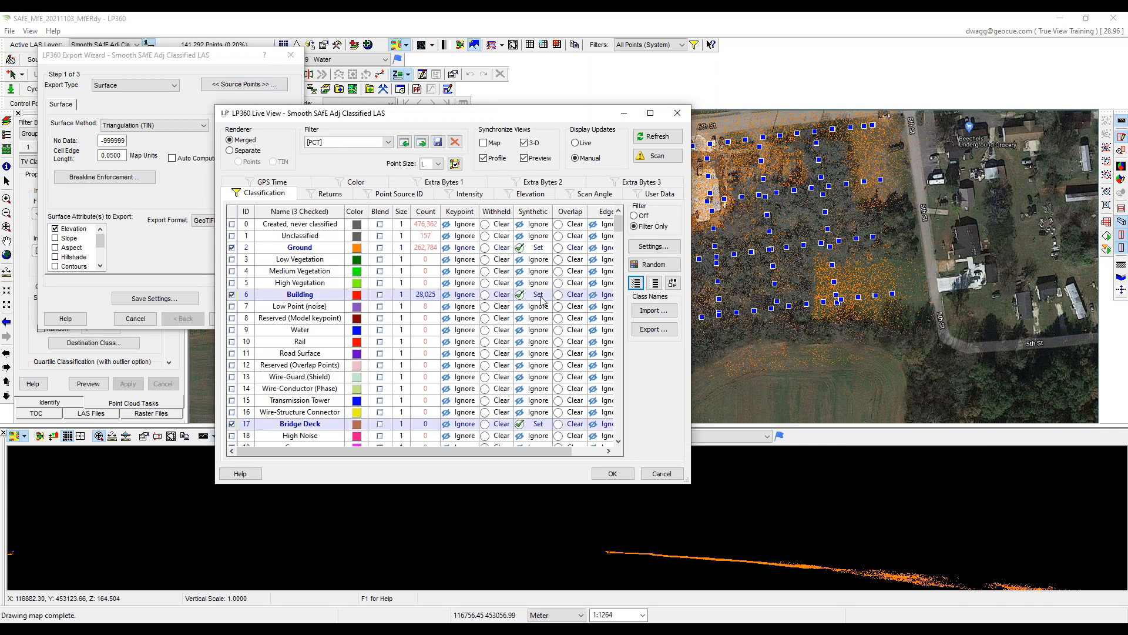
left_click(541, 250)
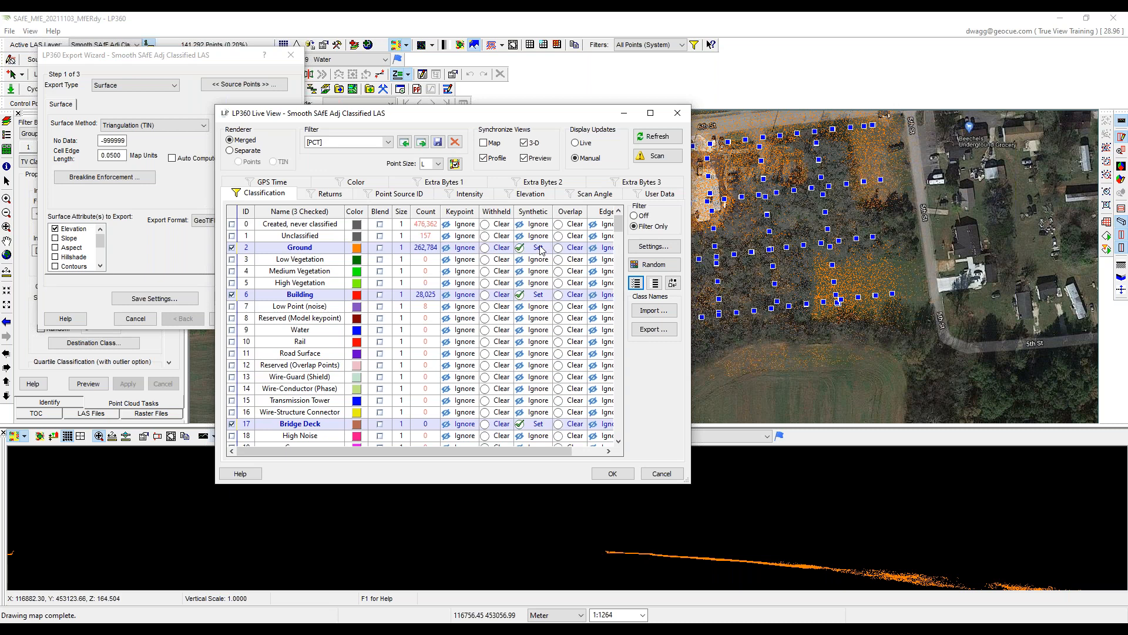
left_click(660, 474)
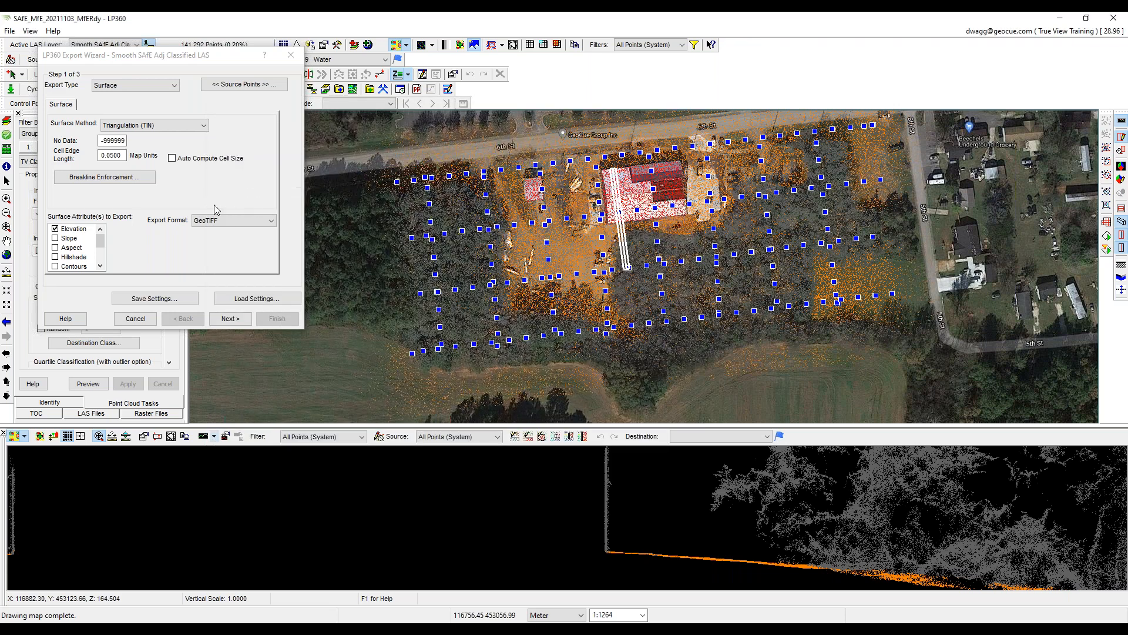
Export the elevation surface as the GeoTIFF TrianaDEM4Ortho in the SAfE_MfE_20211103_MfERdy project's Area_ folder and acknowledge the completed export.
left_click(230, 318)
left_click(230, 318)
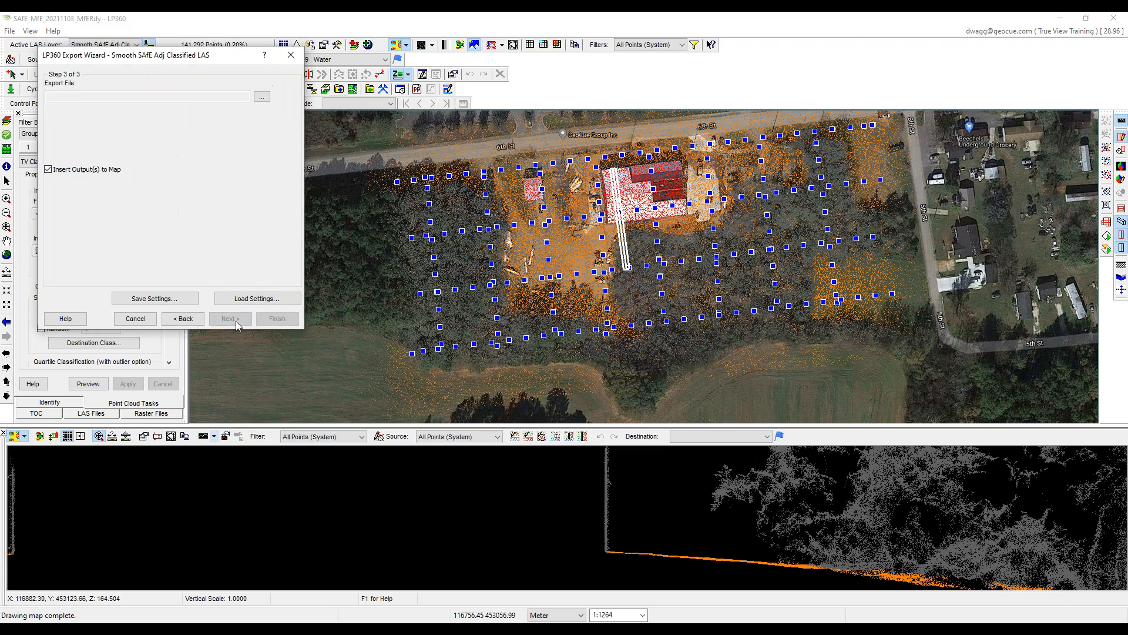
left_click(262, 96)
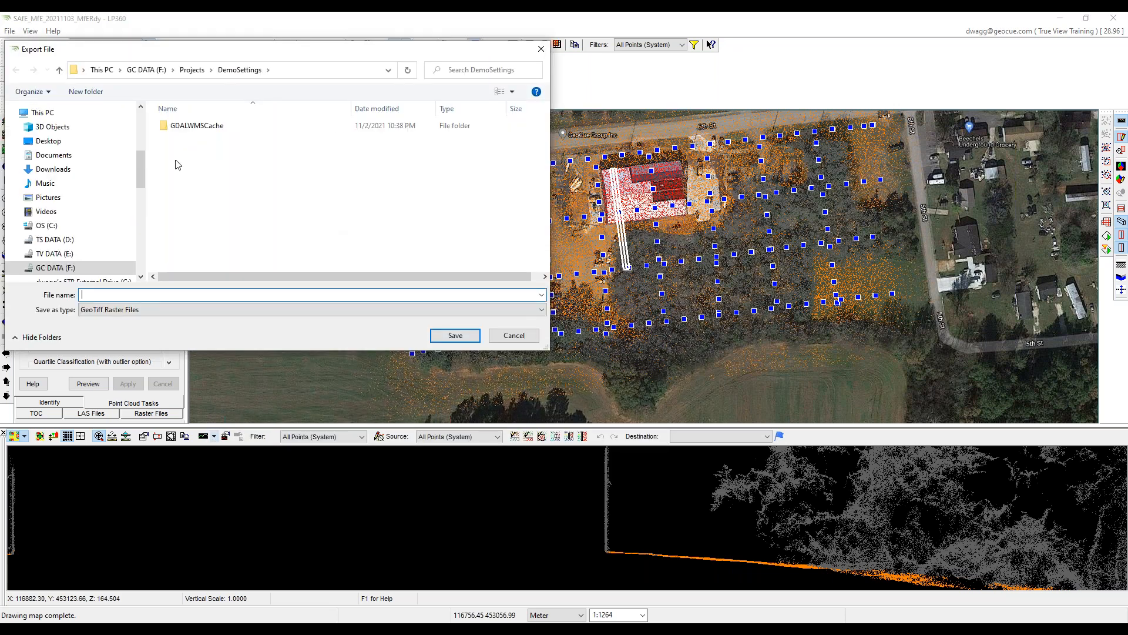
left_click(181, 71)
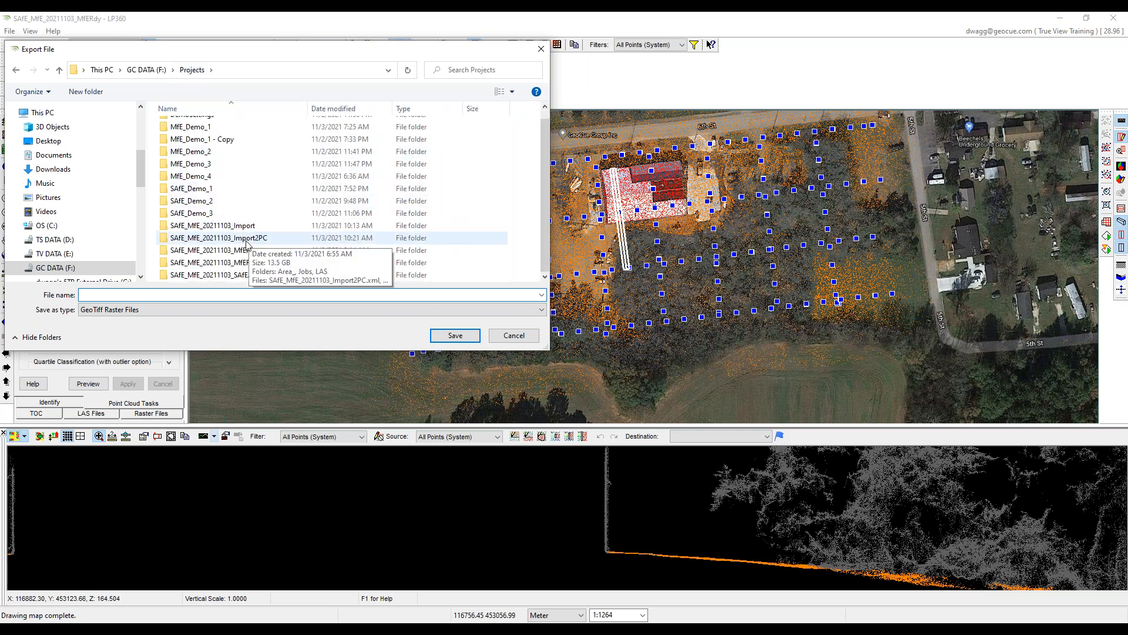
double_click(241, 263)
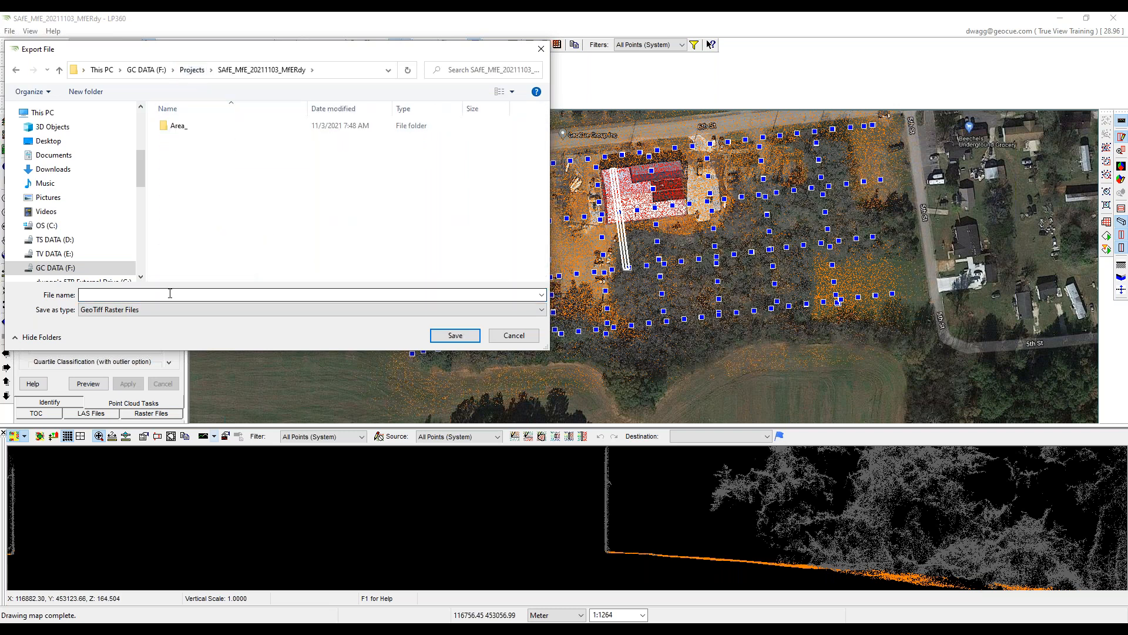
double_click(176, 127)
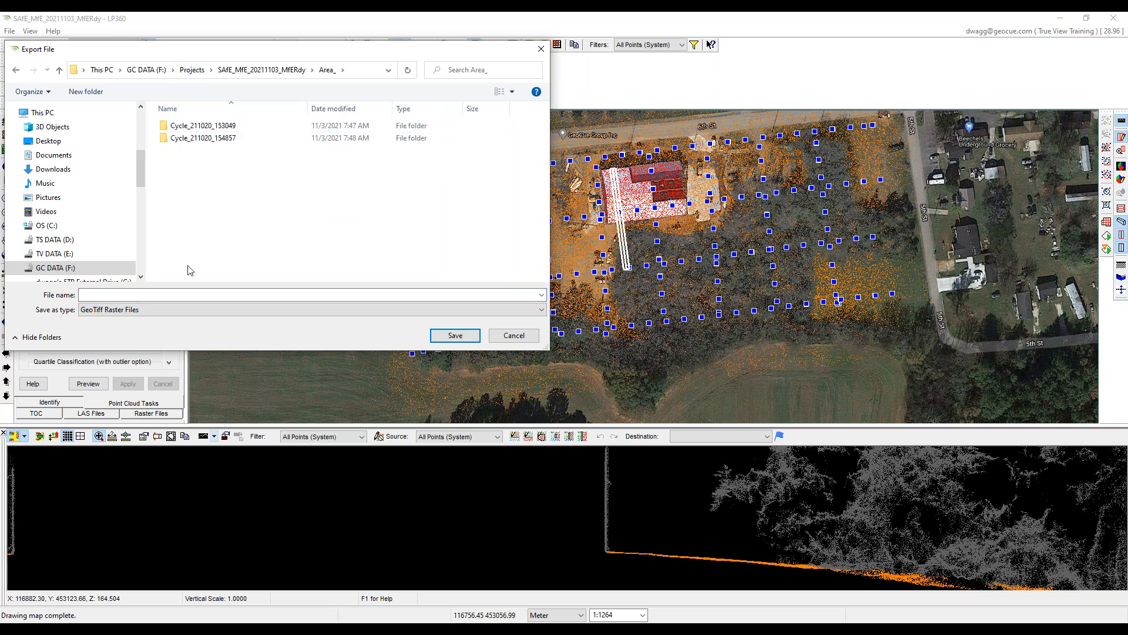
type("Trian")
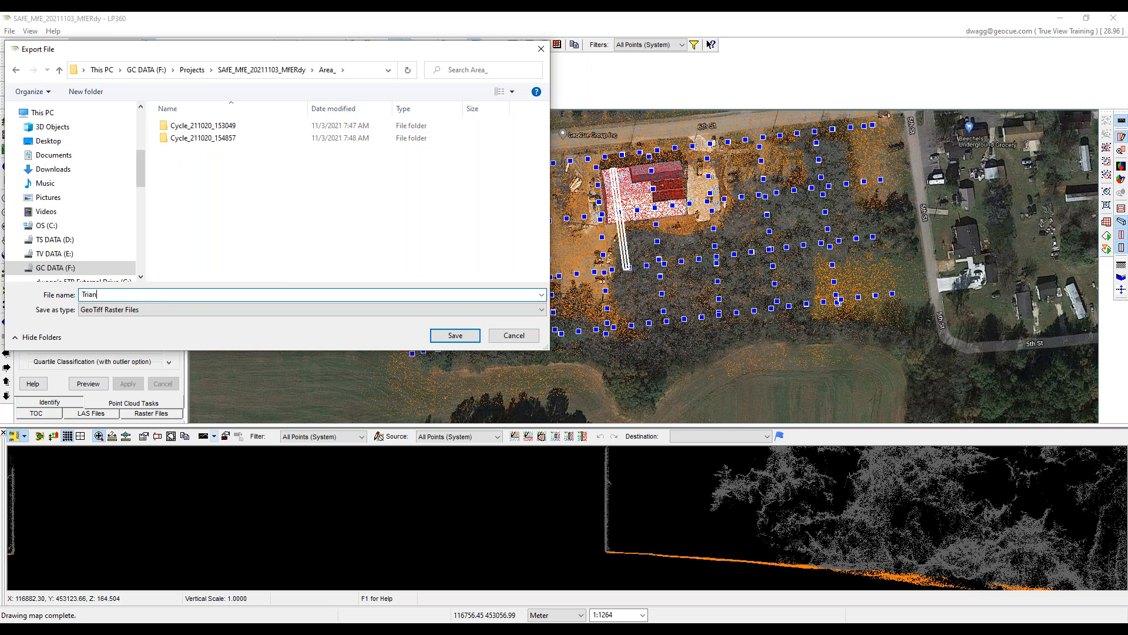
type("aDEM4Ortho")
left_click(465, 331)
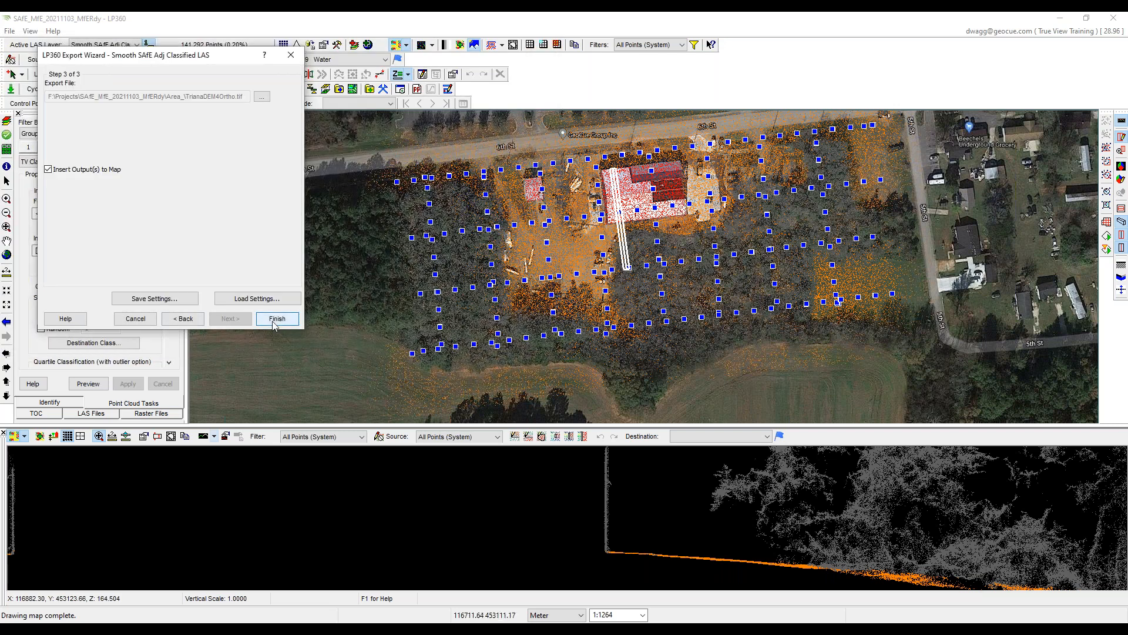
left_click(277, 318)
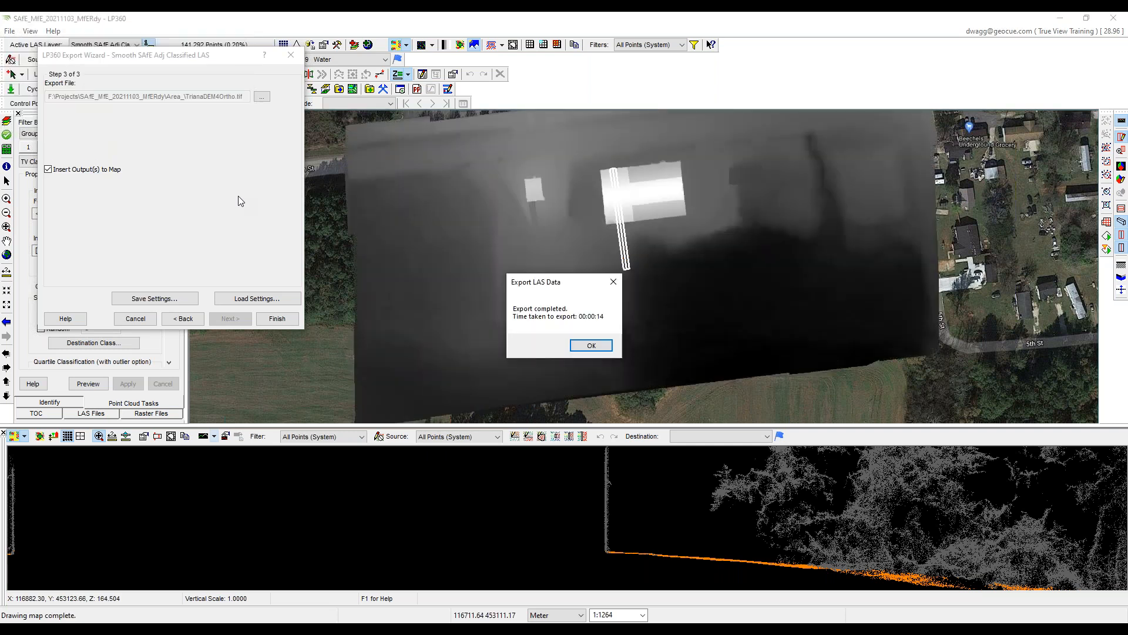
left_click(591, 345)
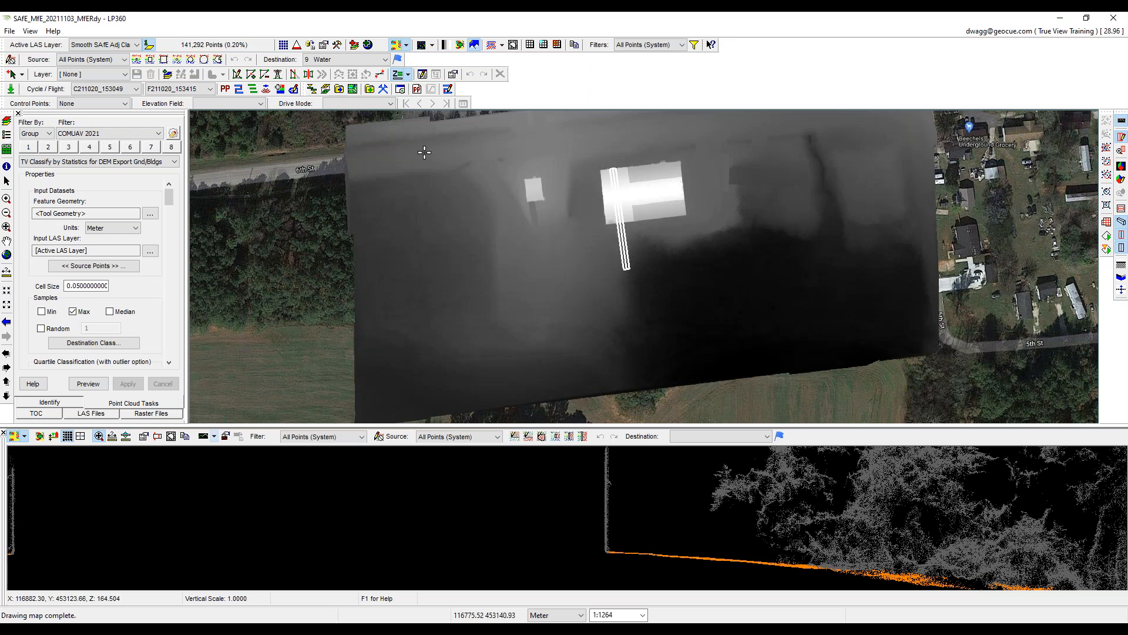
Move the TrianaDEM4Ortho_elev.tif layer below both _RetainedPhotos layers in the layer order.
left_click(39, 413)
left_click_drag(100, 139, 97, 173)
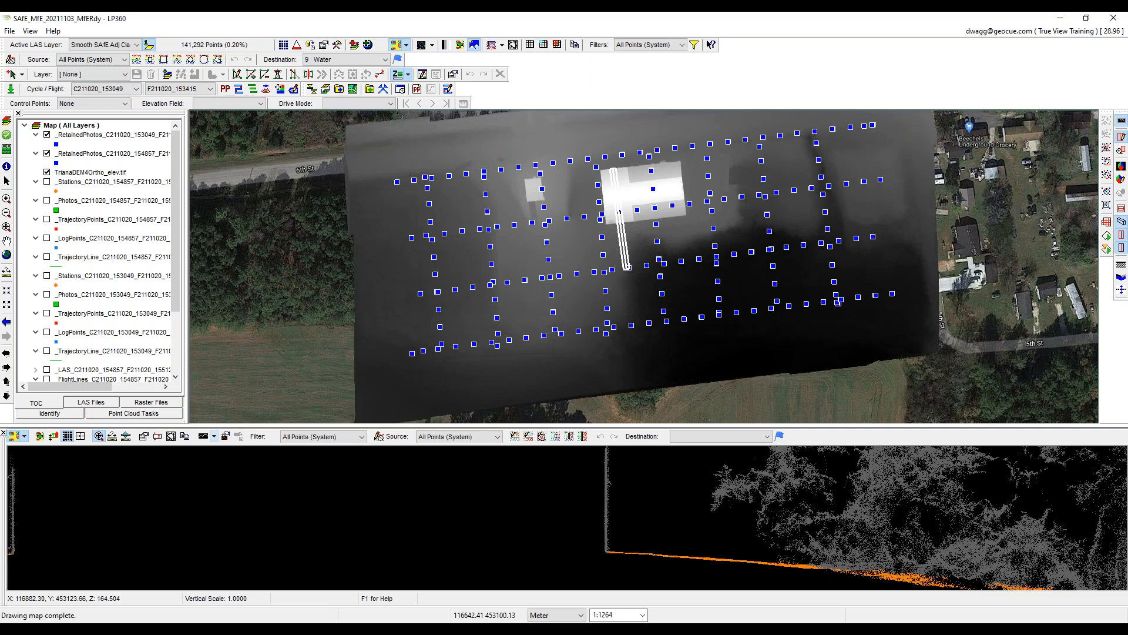
Examine the feature attributes of the _RetainedPhotos_C211020_153049_F211020_153415 layer in Feature Analyst, and close it.
right_click(95, 139)
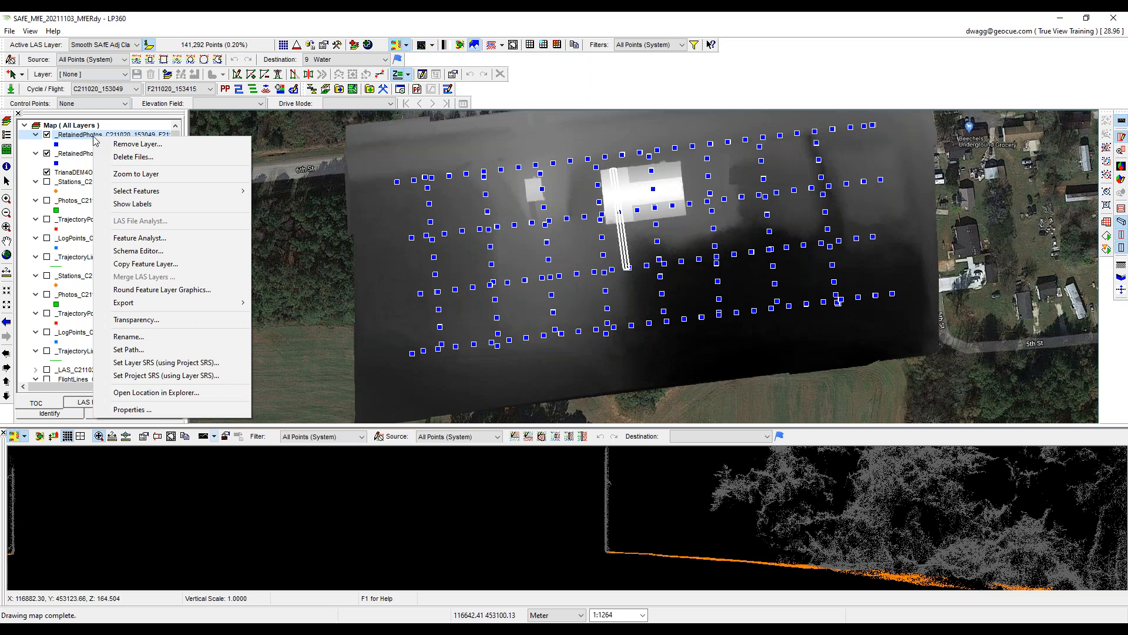
left_click(140, 238)
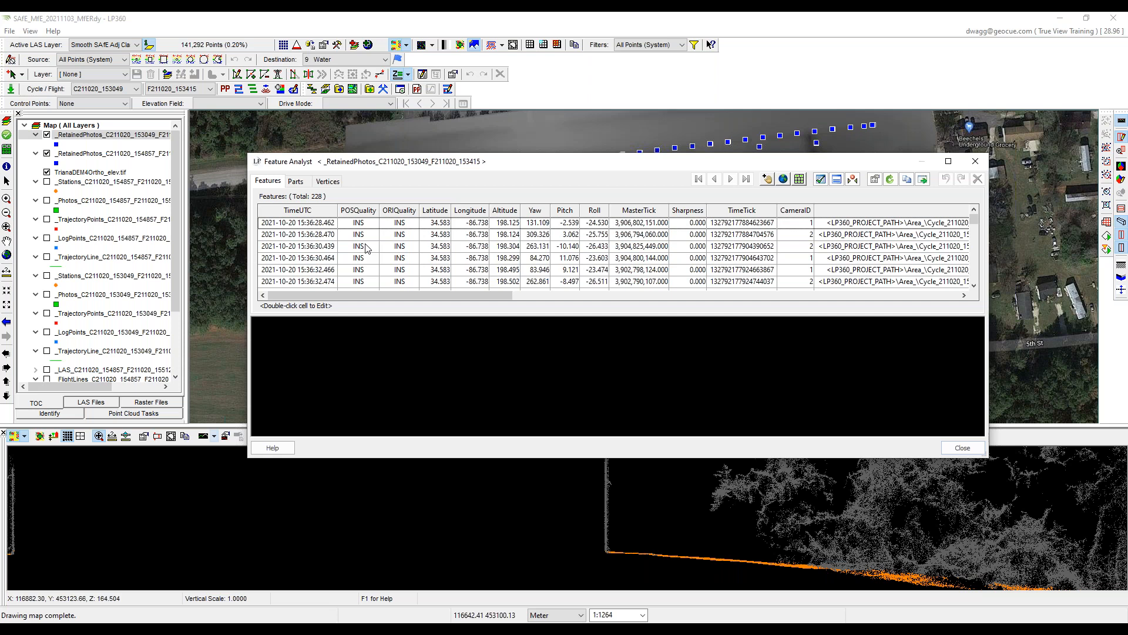
left_click(975, 161)
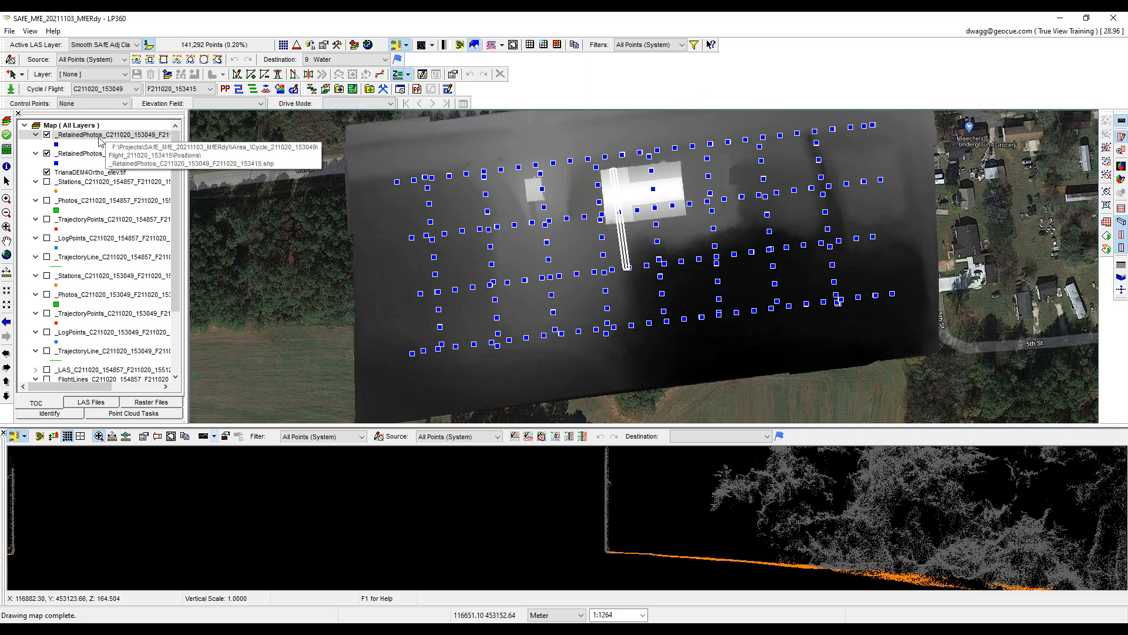
Move the _Stations_C211020_154857_F211020_155122 layer above TrianaDEM4Ortho_elev.tif, briefly display its stations on the map, and hide them again.
left_click_drag(48, 183, 49, 168)
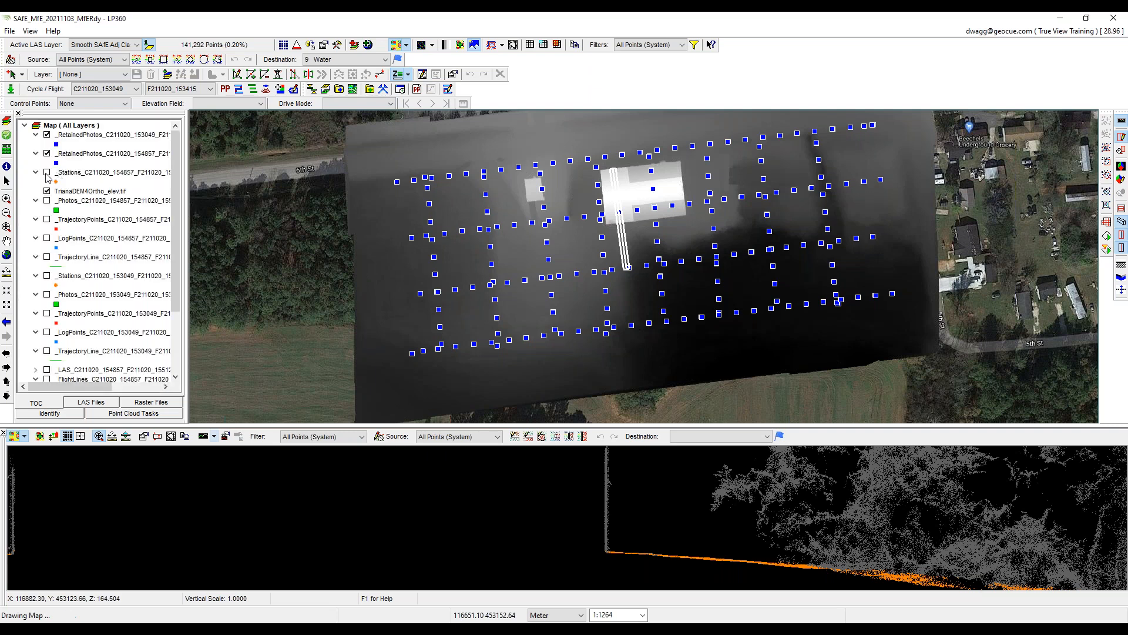
left_click(47, 173)
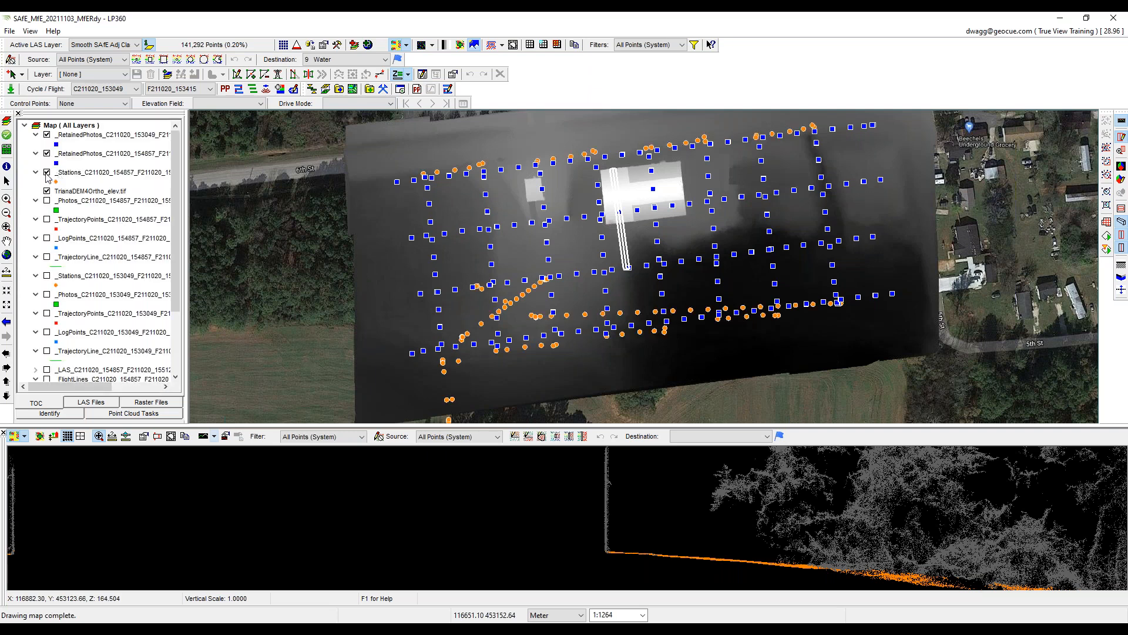
left_click(47, 173)
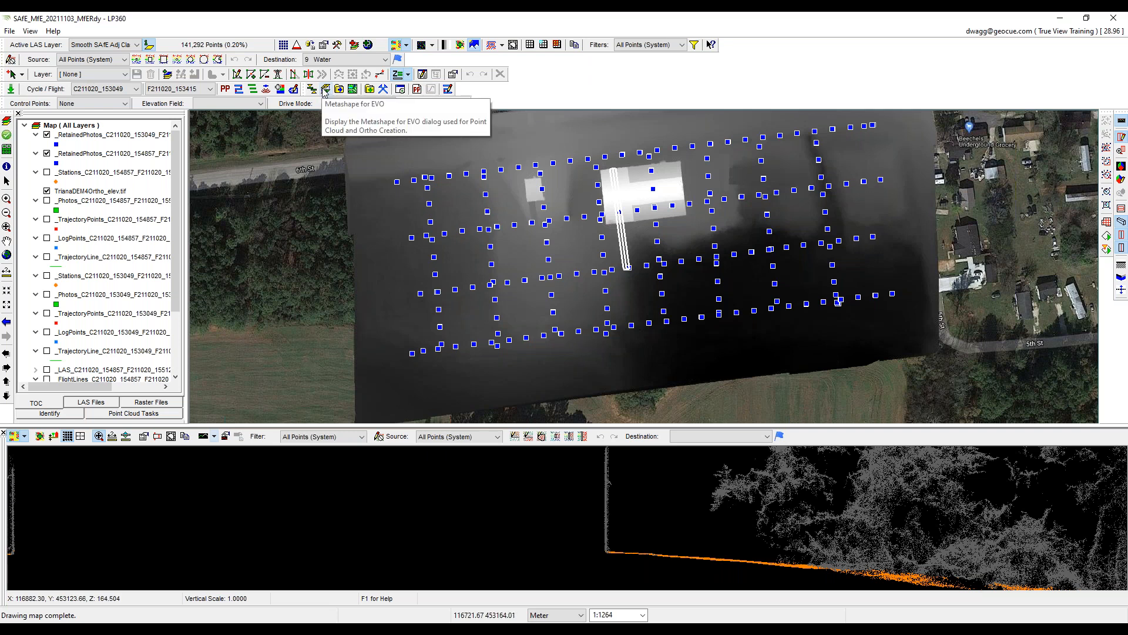
Set up a Metashape for EVO job using both _RetainedPhotos layers, with a new ortho layer named Triana Ortho.
left_click(325, 89)
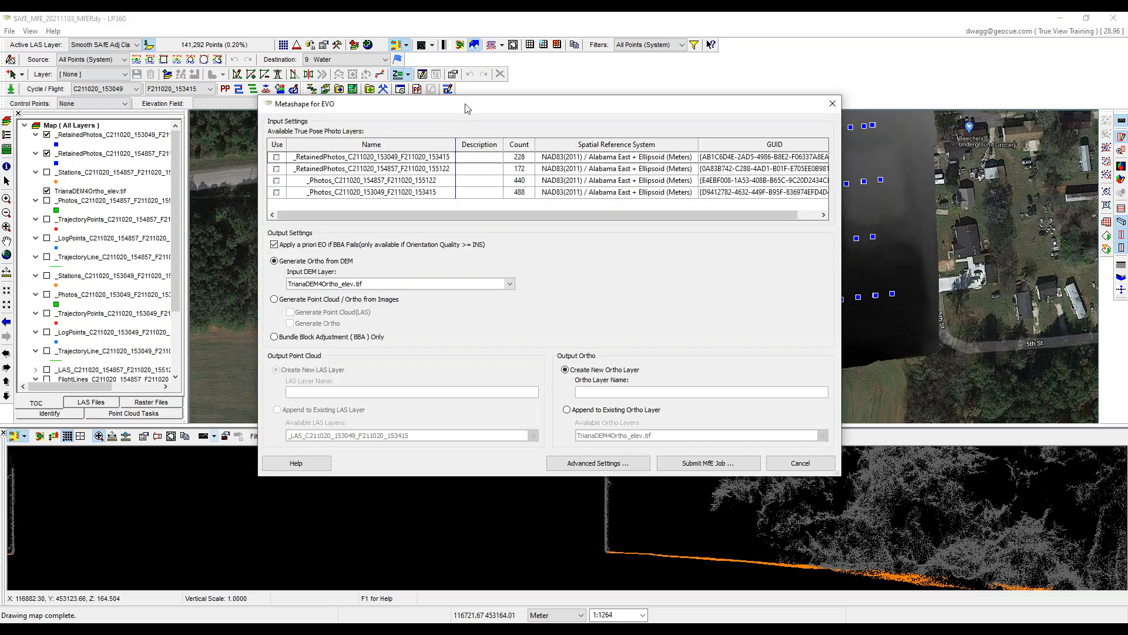
left_click_drag(467, 108, 470, 123)
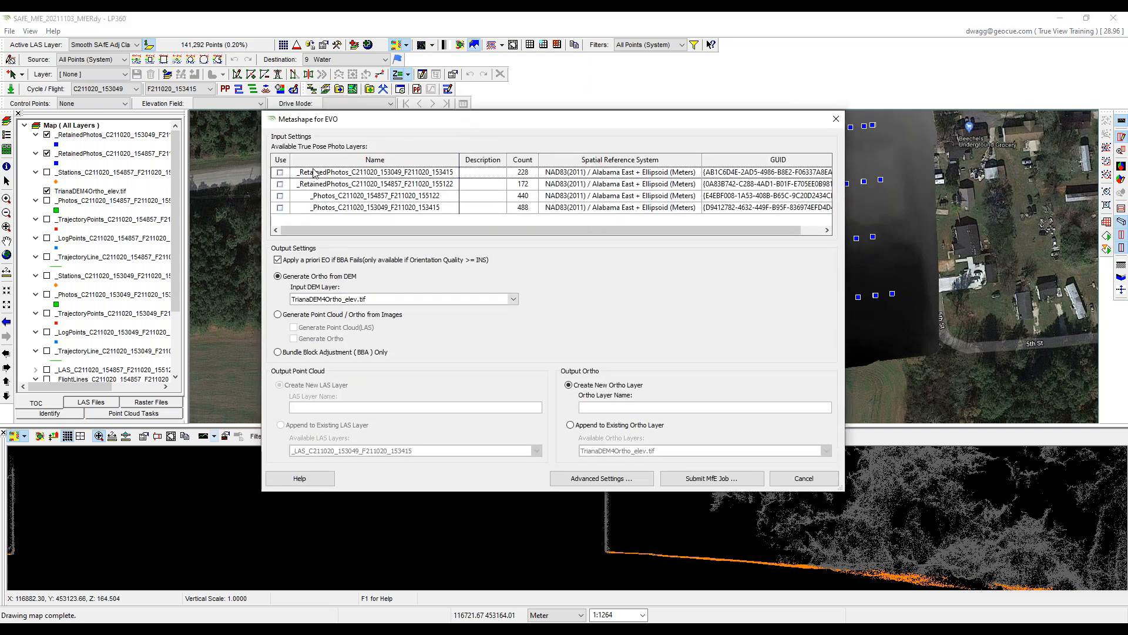
left_click(279, 173)
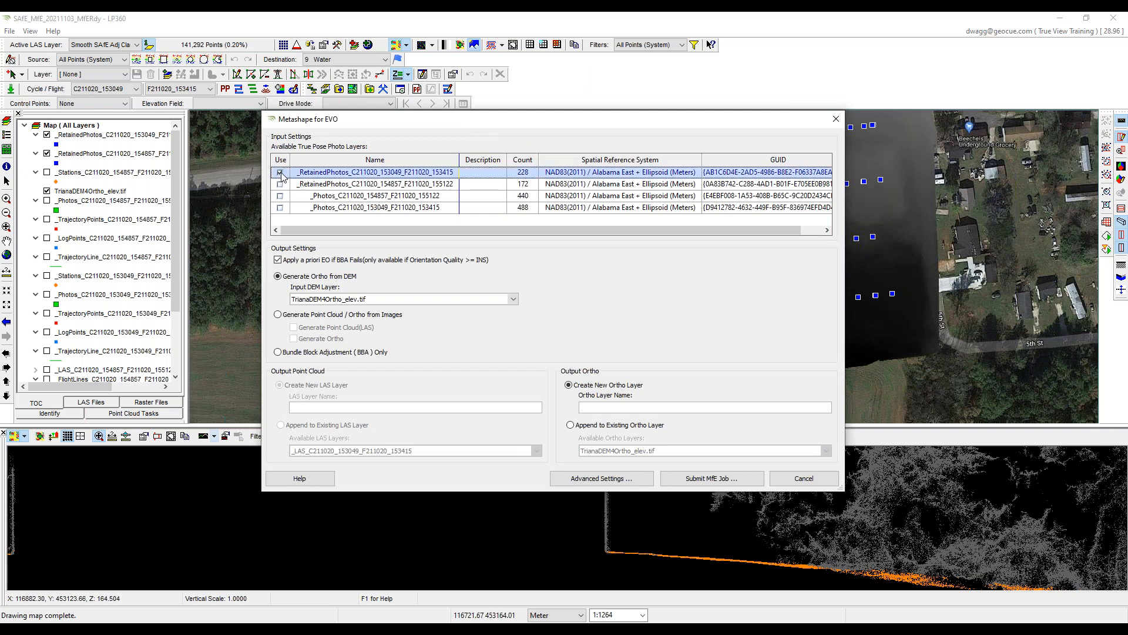
left_click(280, 184)
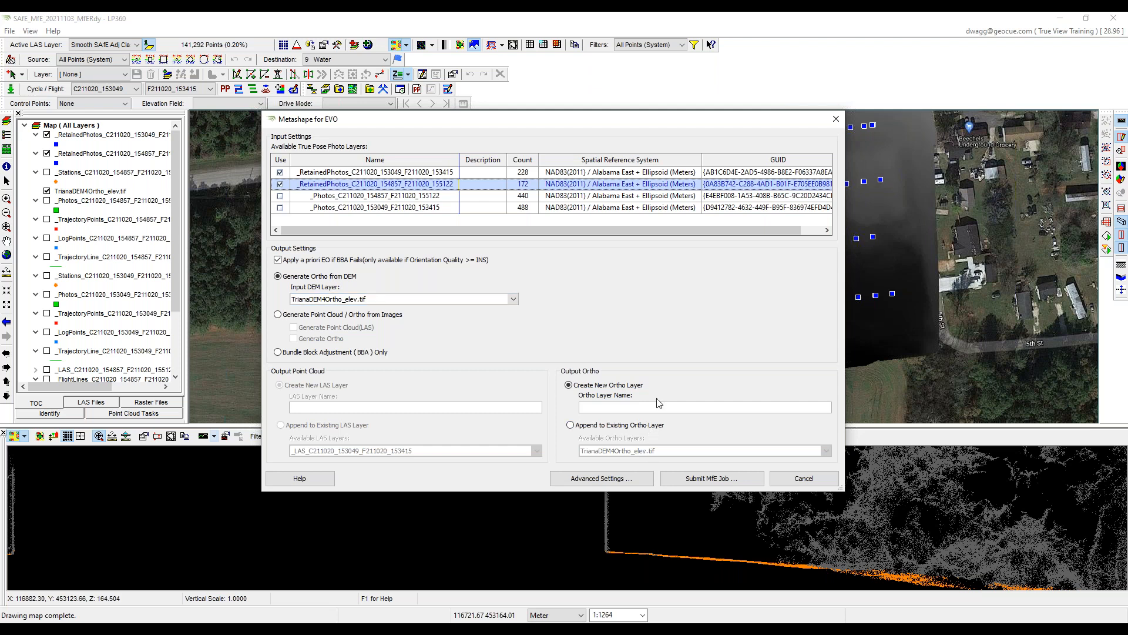
type("riana Ortho")
Try generating both a LAS point cloud and an ortho from the images instead of from the DEM.
left_click(328, 315)
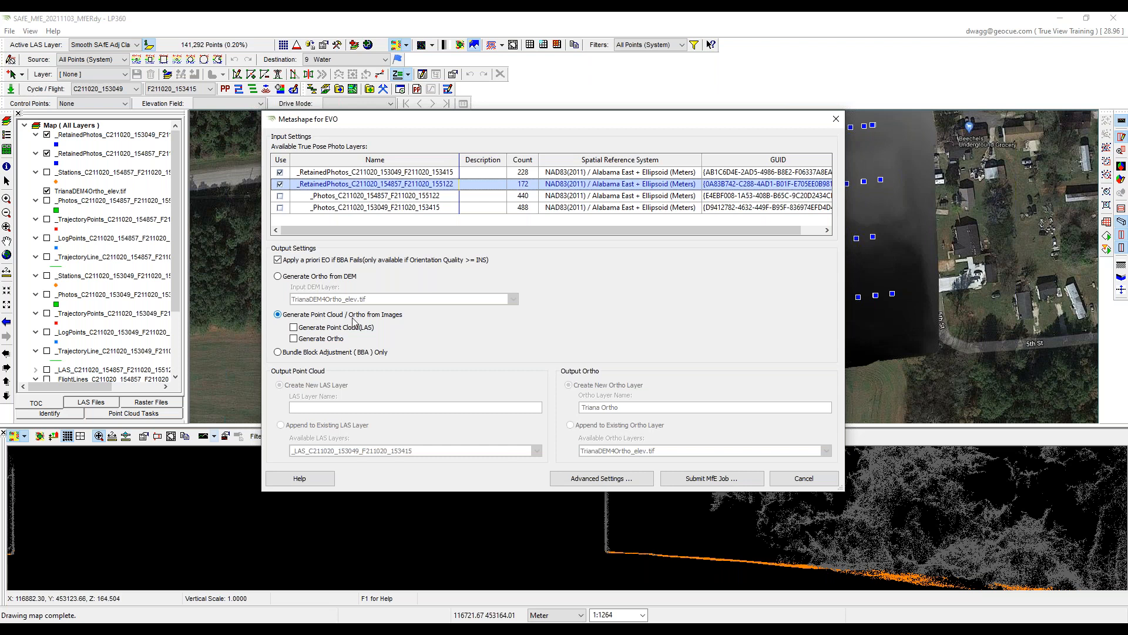
left_click(293, 338)
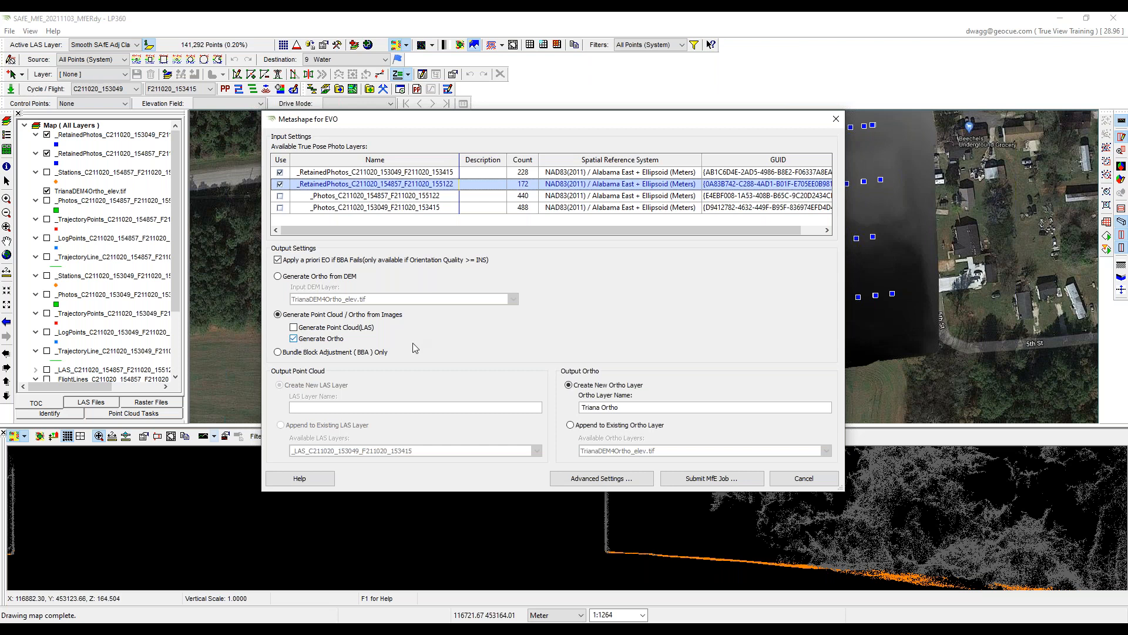
left_click(294, 328)
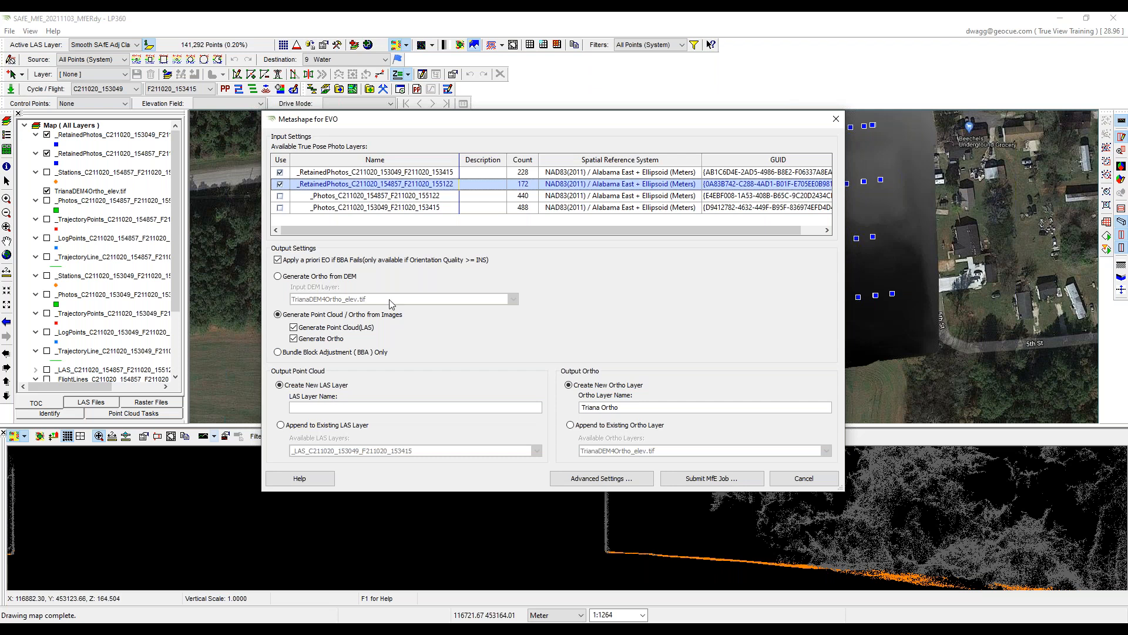
Review the MfE advanced alignment accuracy, dense cloud quality and dense cloud filtering options without changing them.
left_click(605, 477)
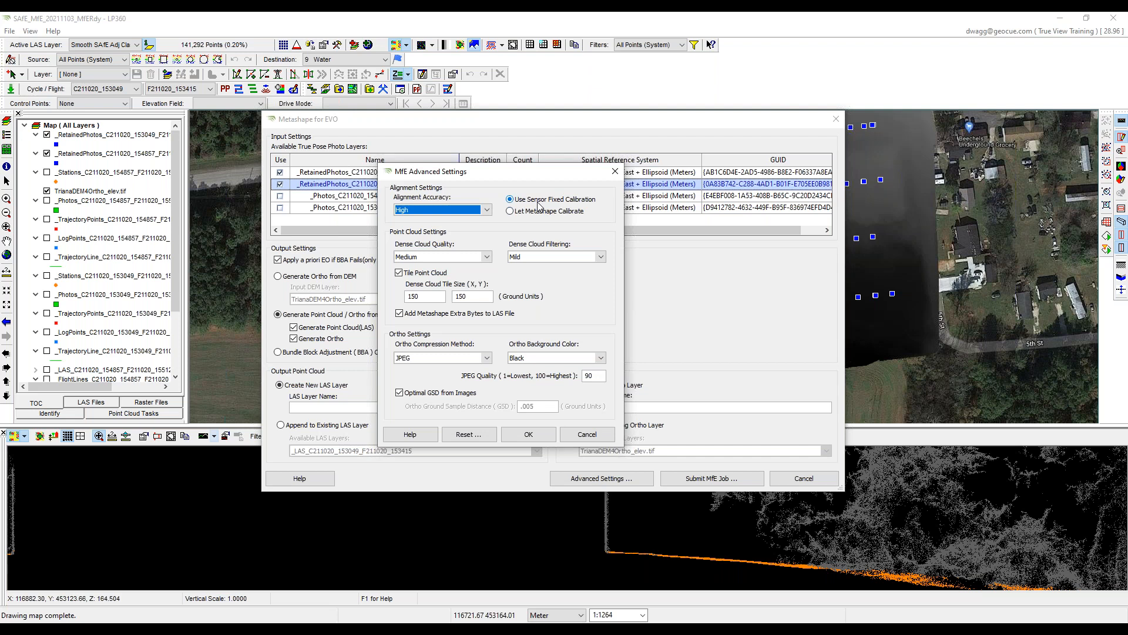
left_click_drag(470, 175, 484, 158)
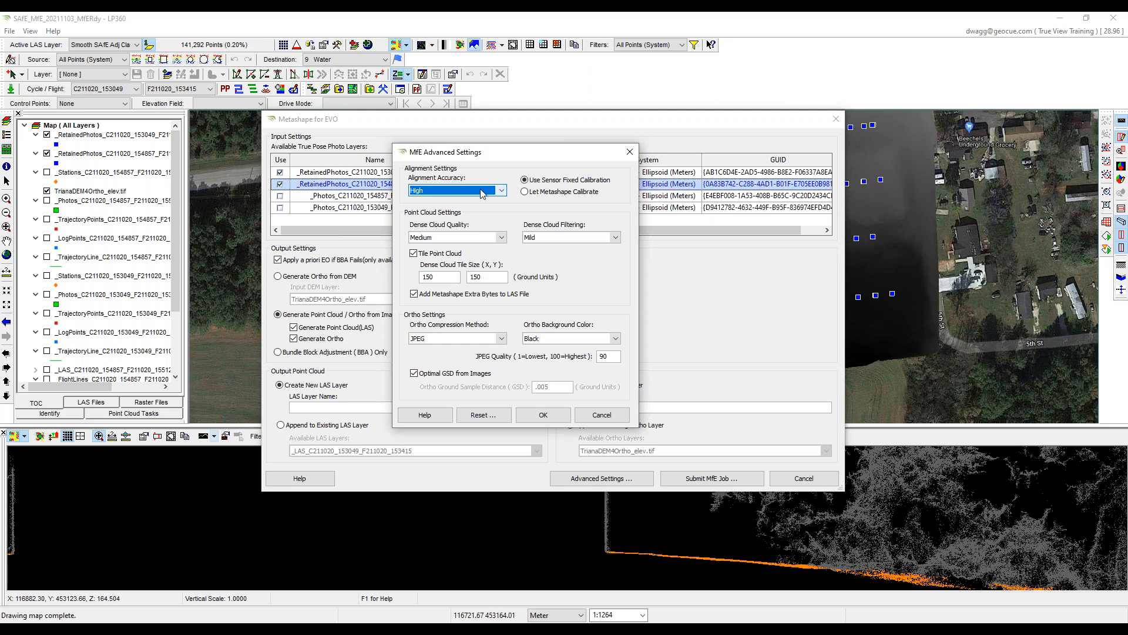
left_click(502, 190)
left_click(503, 192)
left_click(503, 191)
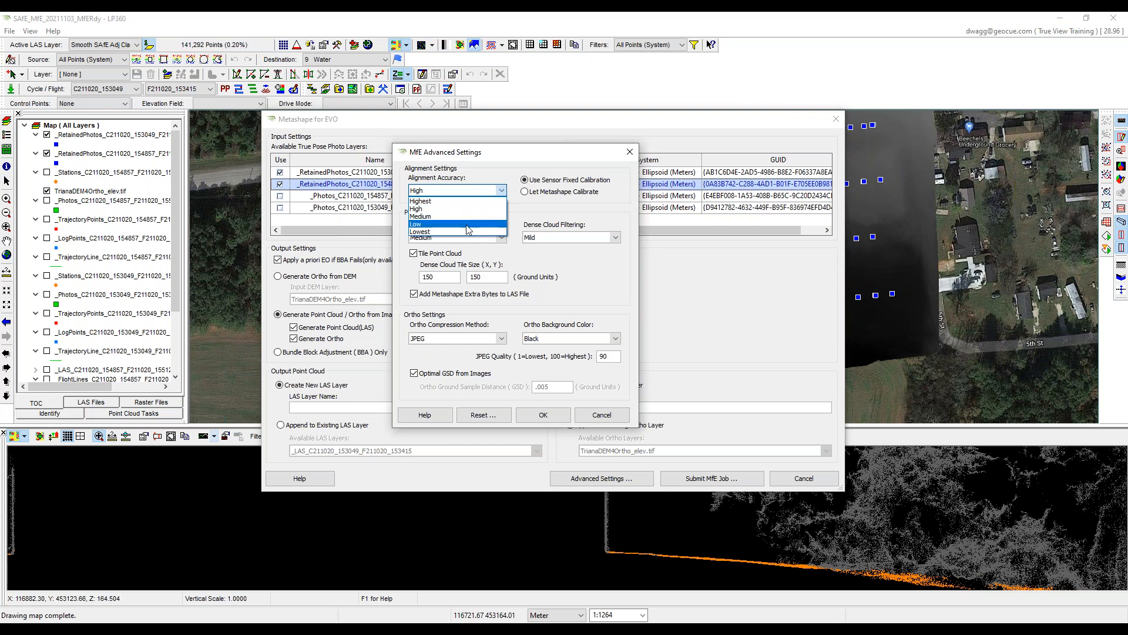
left_click(509, 177)
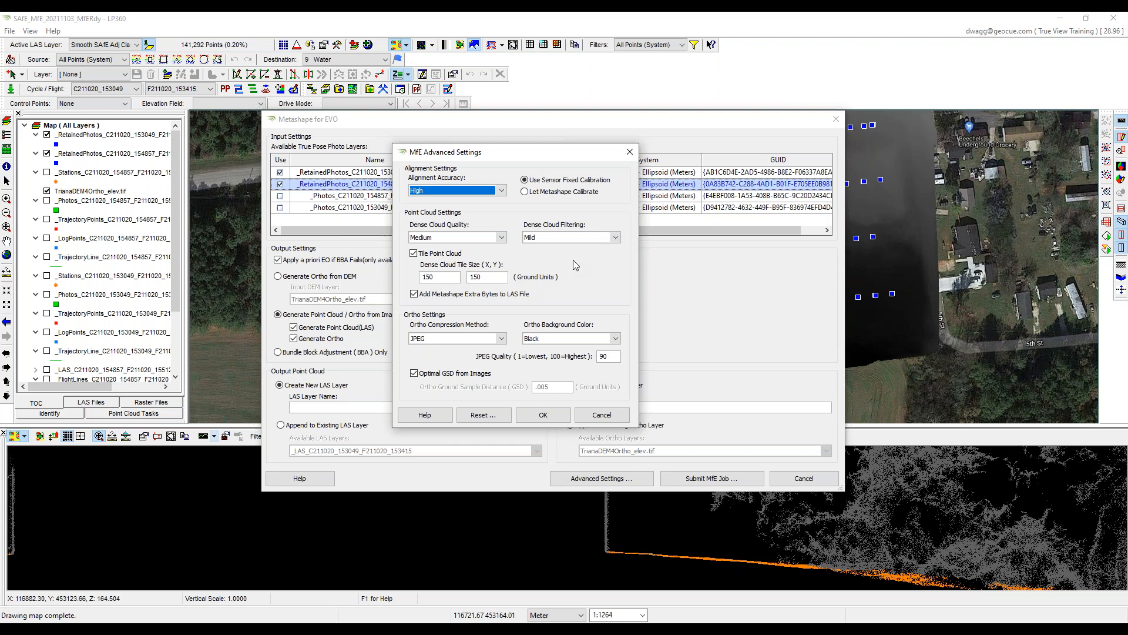
left_click(502, 238)
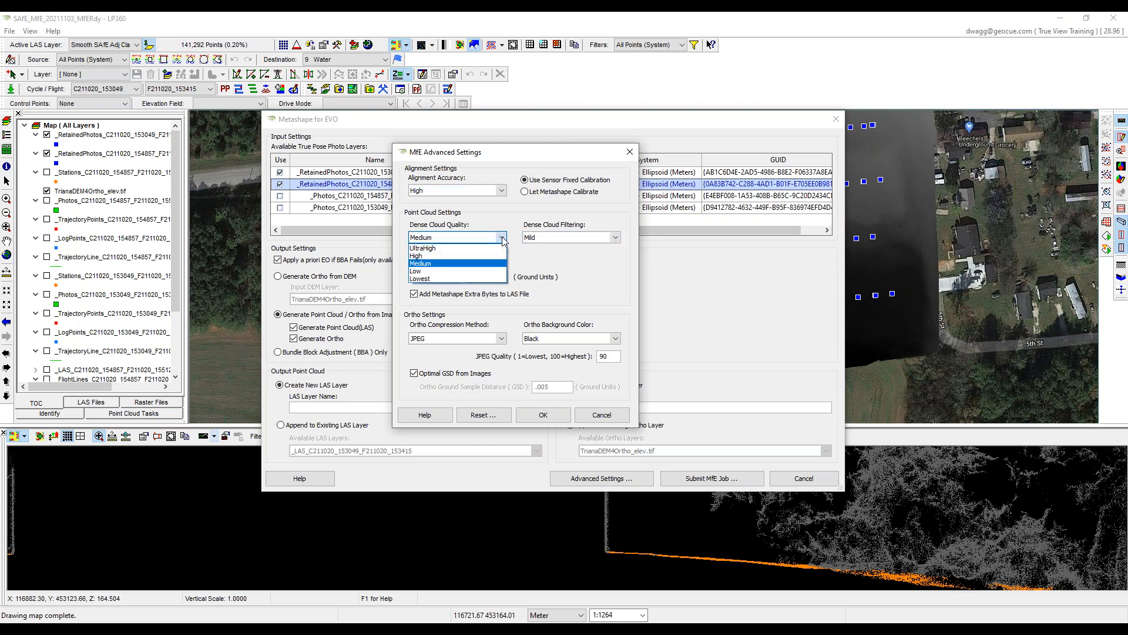
left_click(503, 237)
left_click(575, 238)
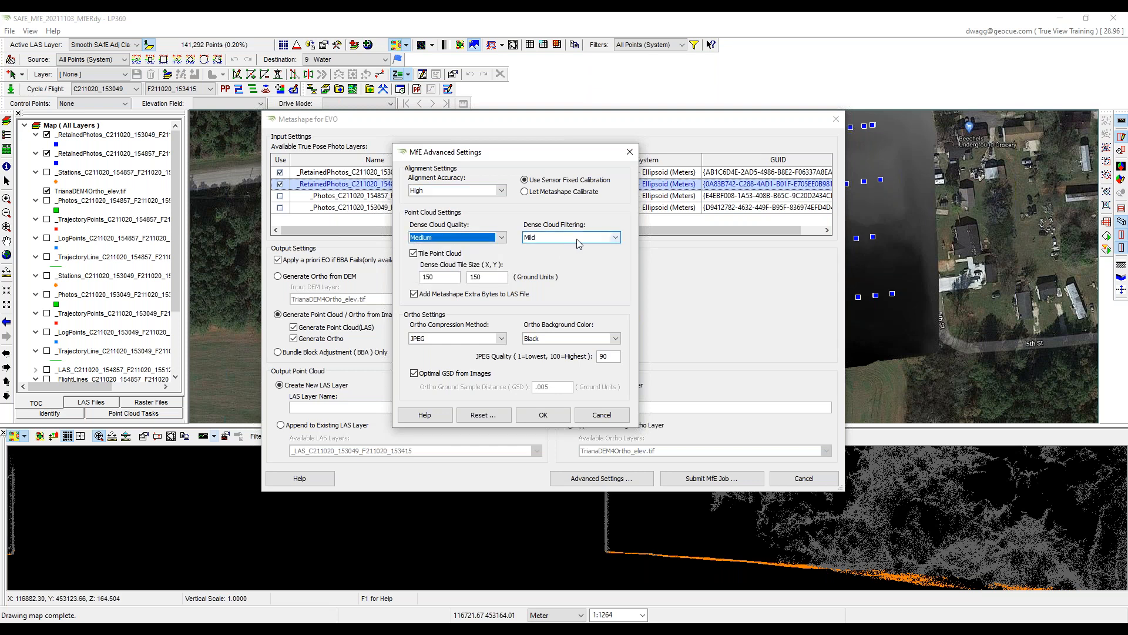
left_click(577, 240)
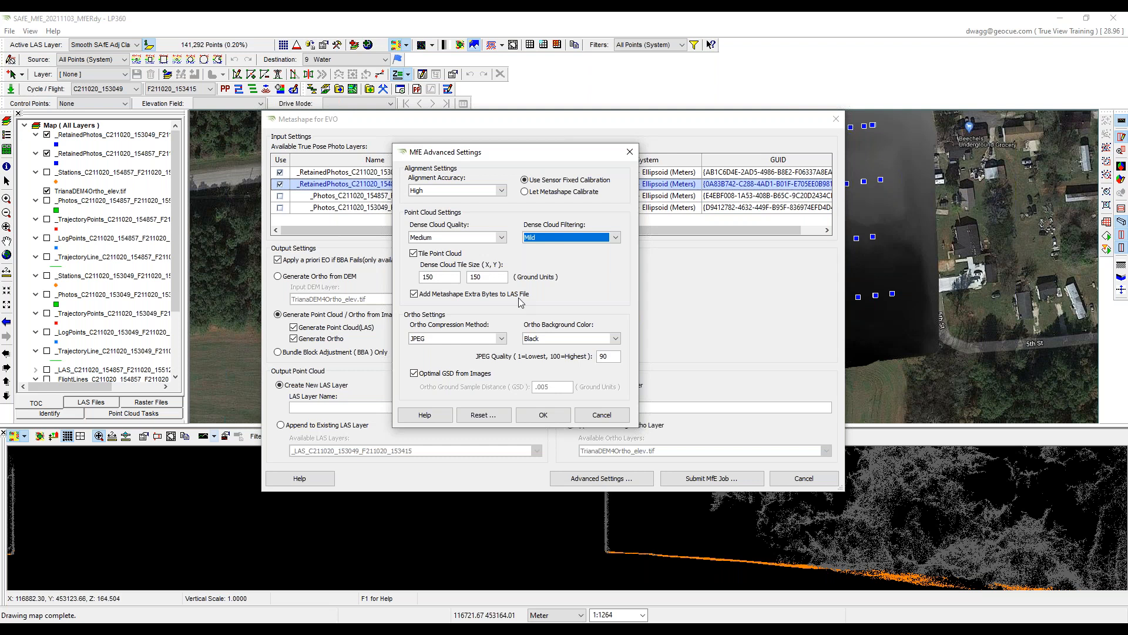
Examine the ortho compression, JPEG quality, background color and ground sample distance options, and leave the advanced settings without saving.
left_click(501, 338)
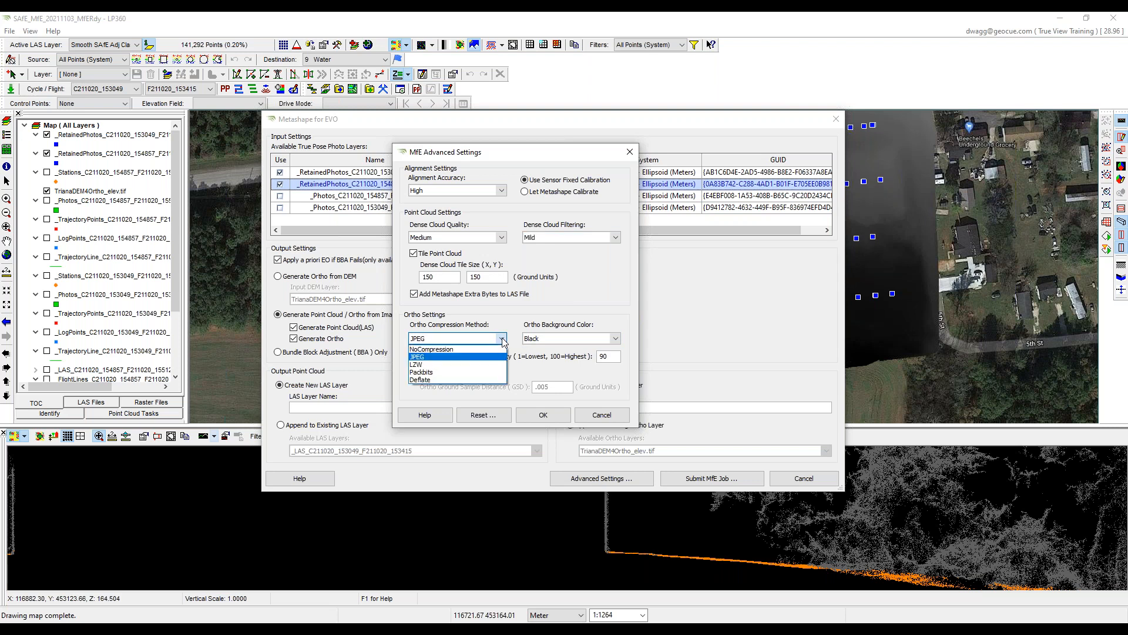
left_click(503, 339)
left_click(618, 356)
double_click(618, 356)
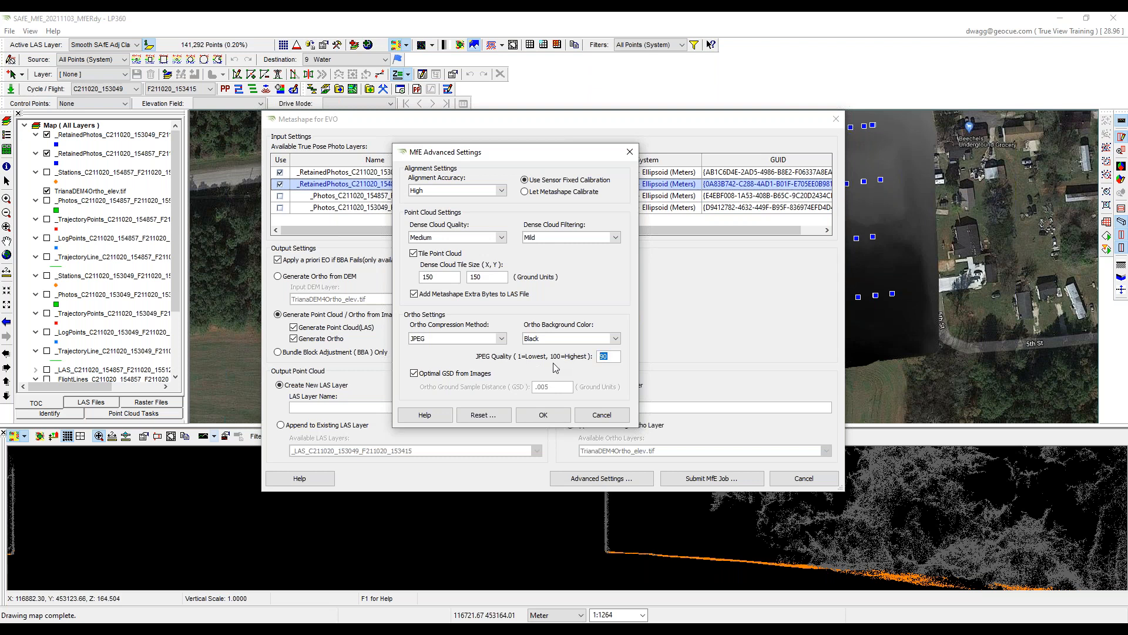
left_click(585, 338)
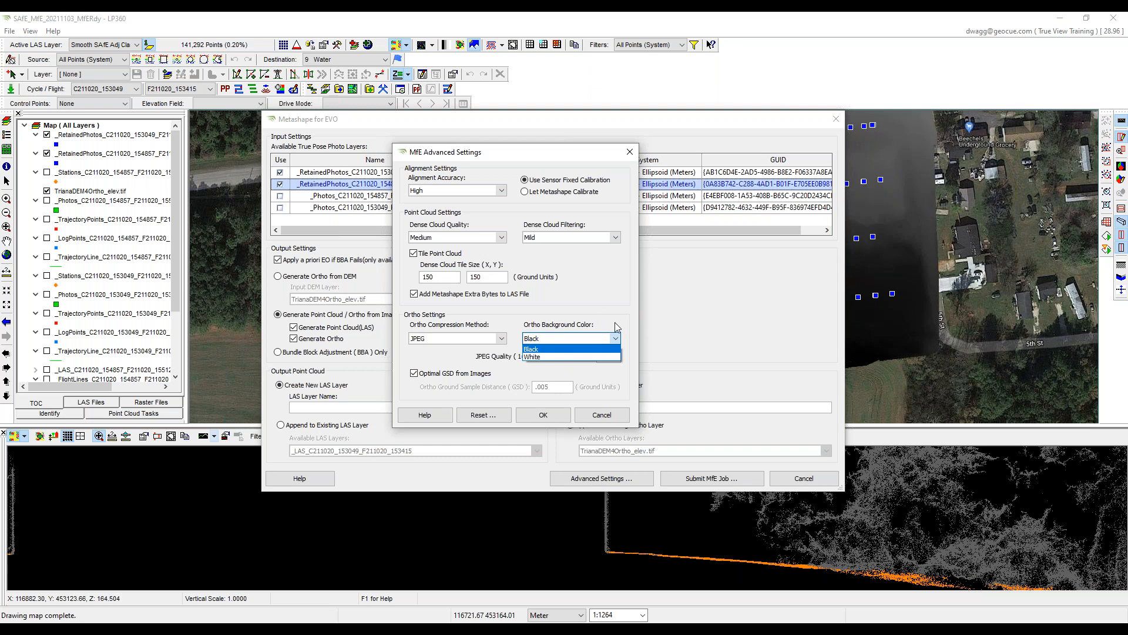
left_click(553, 349)
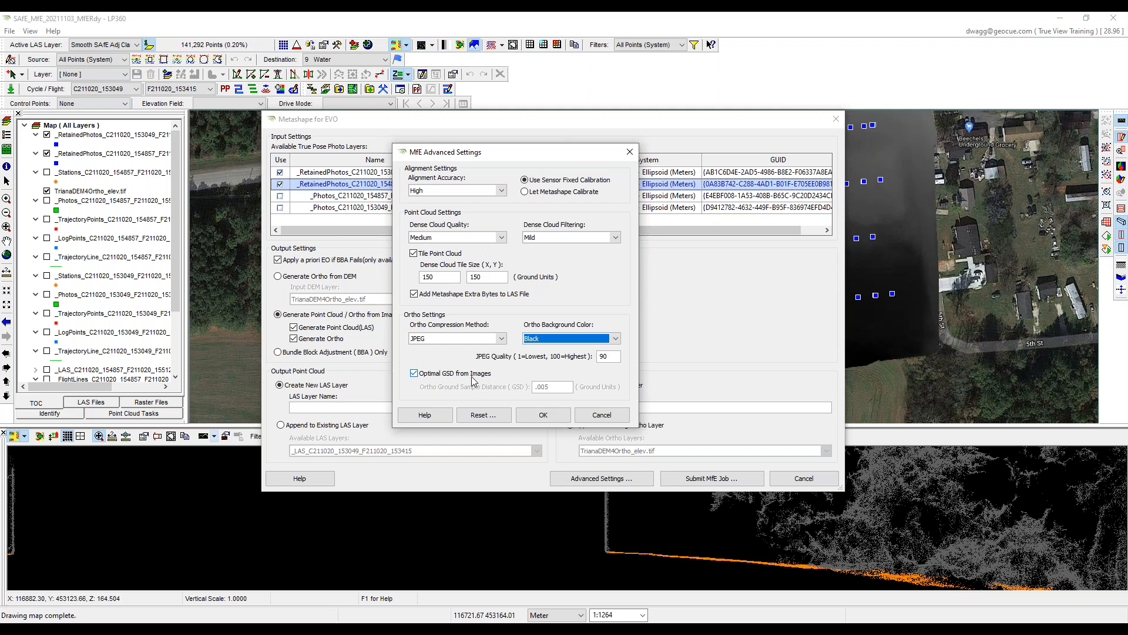
left_click(429, 377)
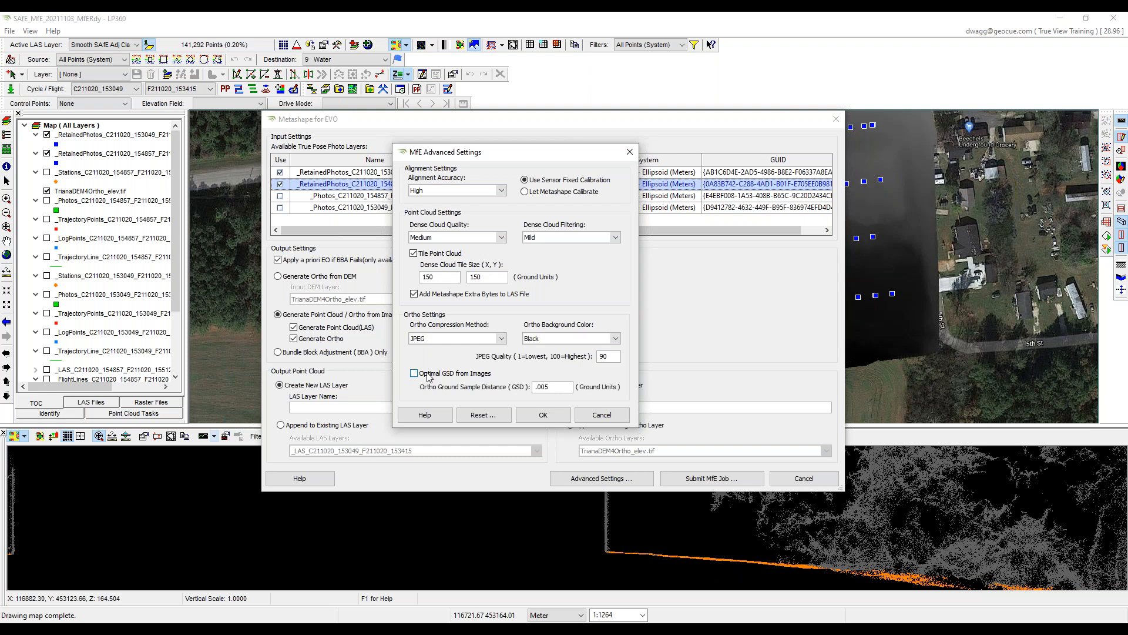
left_click_drag(554, 388, 534, 389)
left_click(442, 375)
left_click(609, 416)
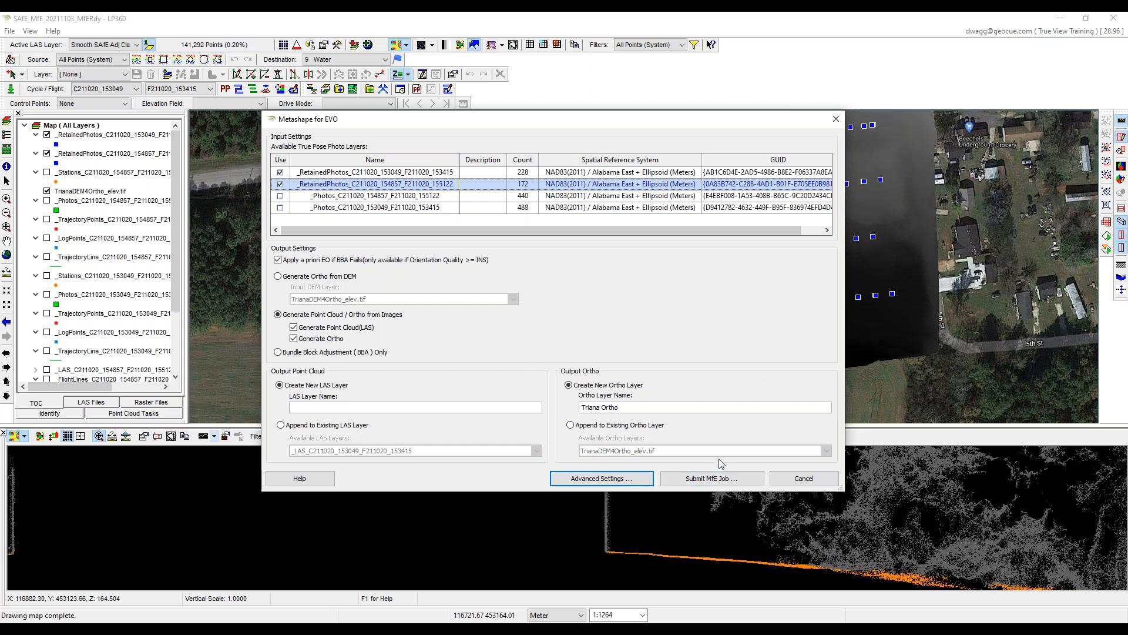
Return the MfE job to generating the ortho from the DEM, submit it, and acknowledge the submission.
left_click(718, 476)
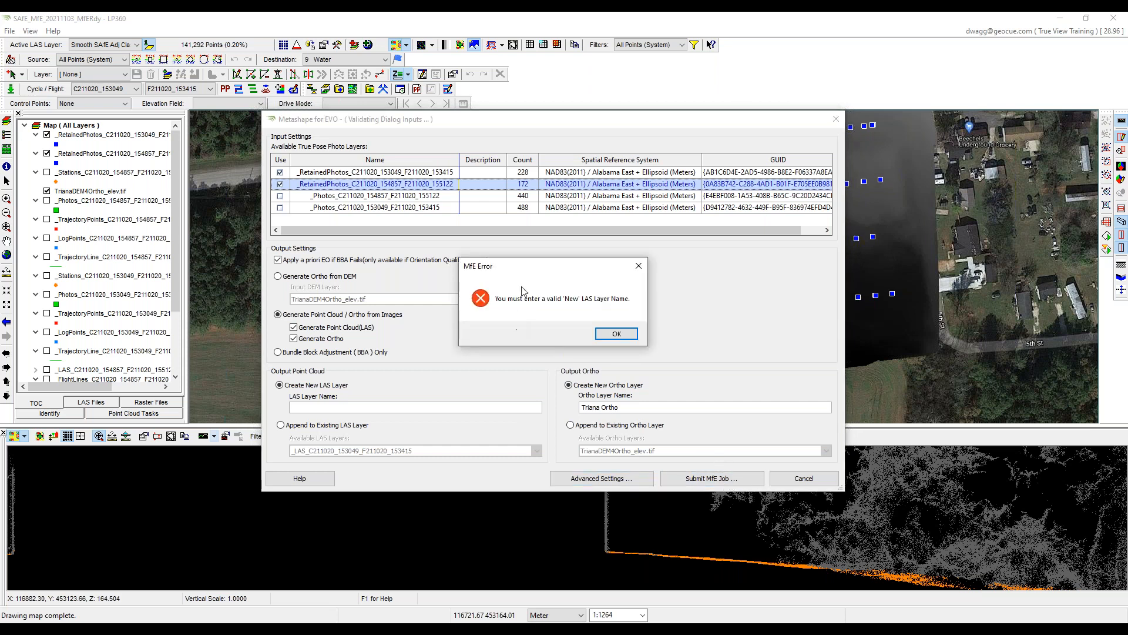
left_click(616, 334)
left_click(278, 276)
left_click(714, 478)
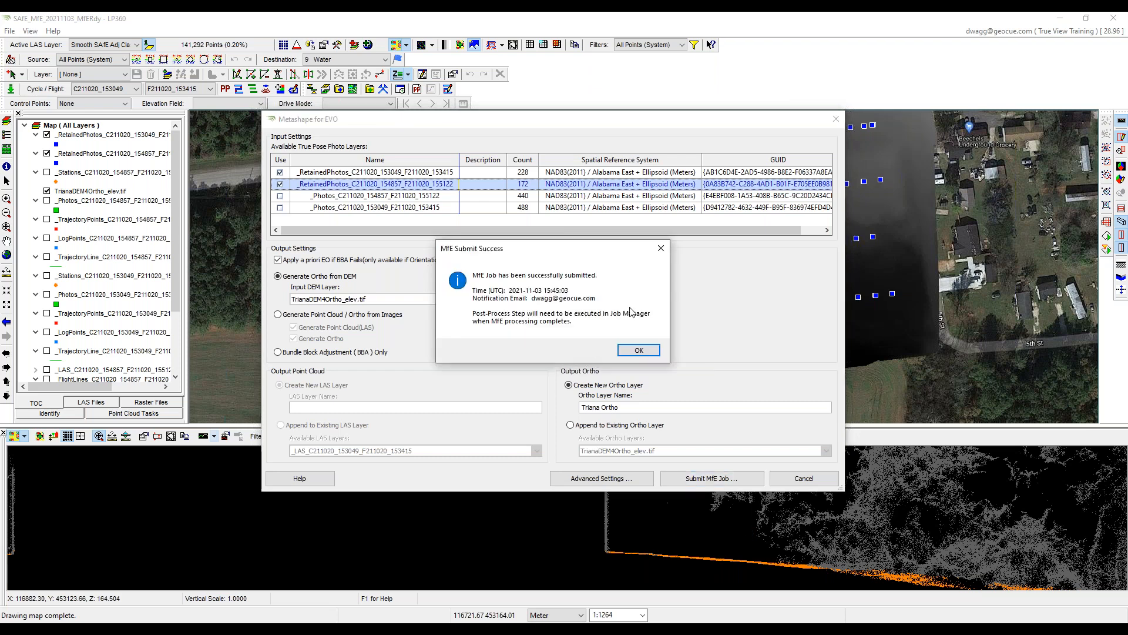
left_click(641, 351)
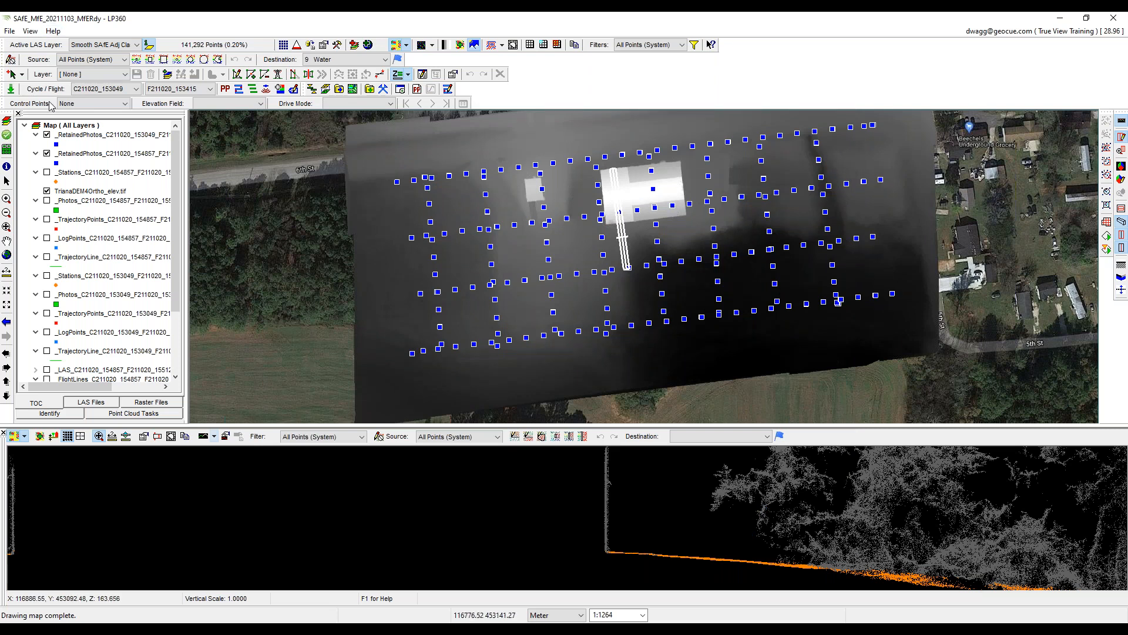
Check the SAfE_MfE_20211103_MfERdy job and its cancel option in the Job Manager, and close the manager.
left_click(7, 134)
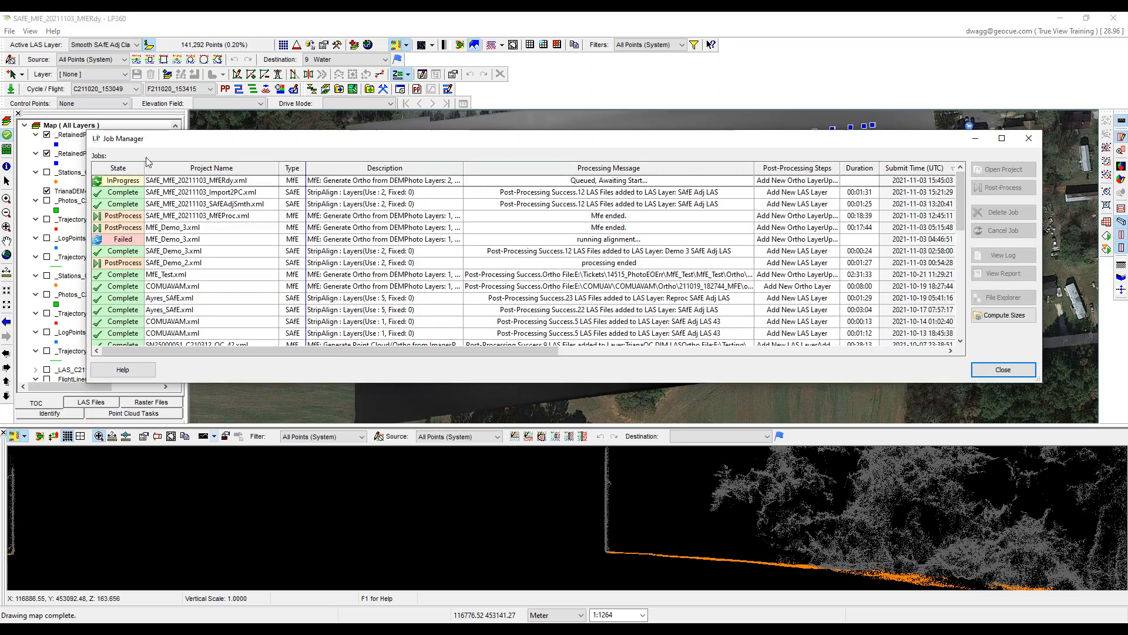
left_click(238, 181)
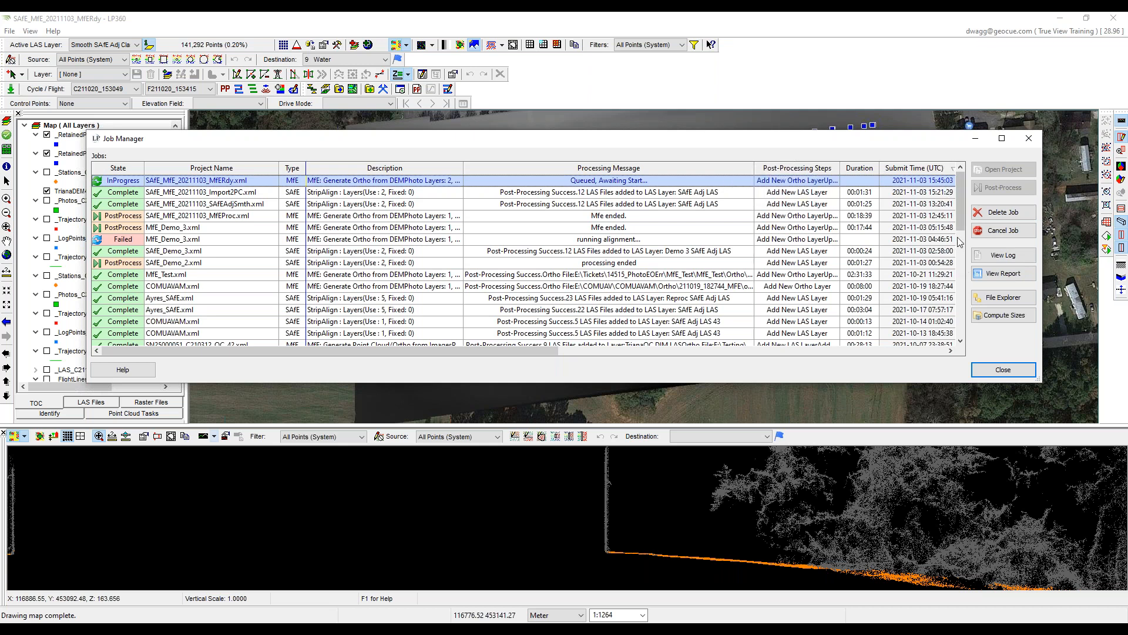
left_click(987, 231)
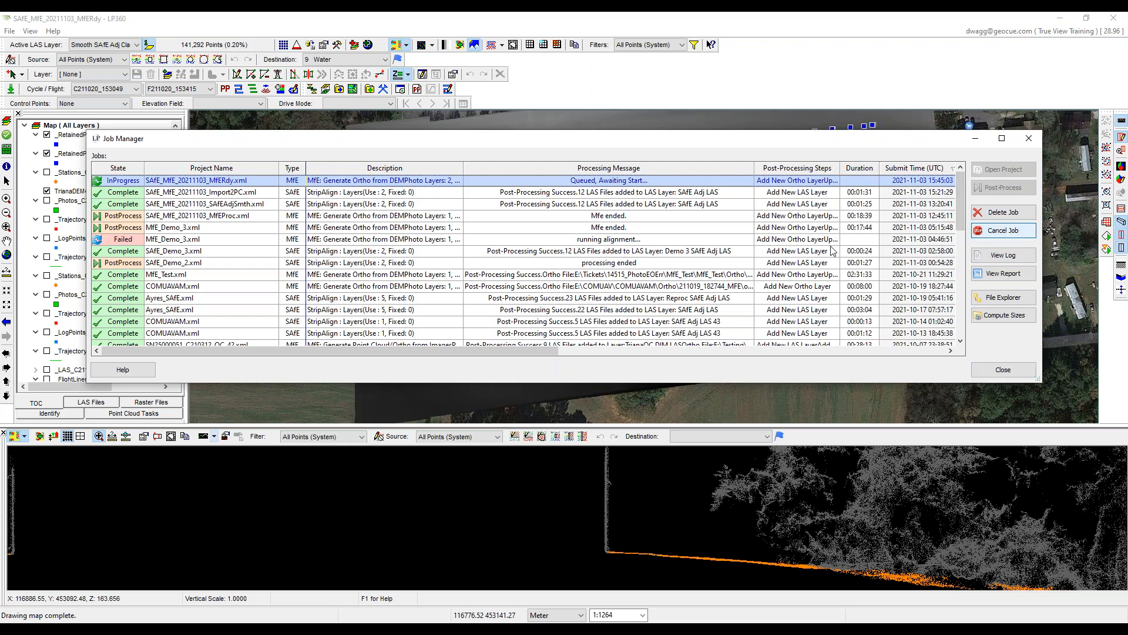
left_click(605, 294)
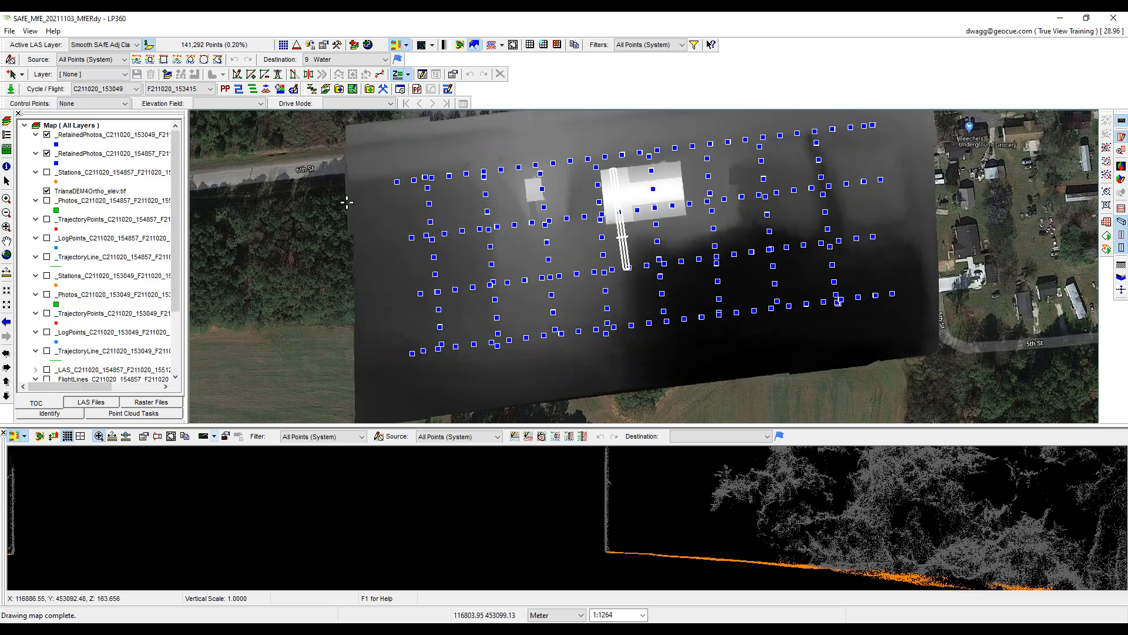
left_click(1003, 369)
Locate the SAfE_MfE_20211103_MfEProc project in the Project Manager and close the manager without opening the project.
left_click(7, 122)
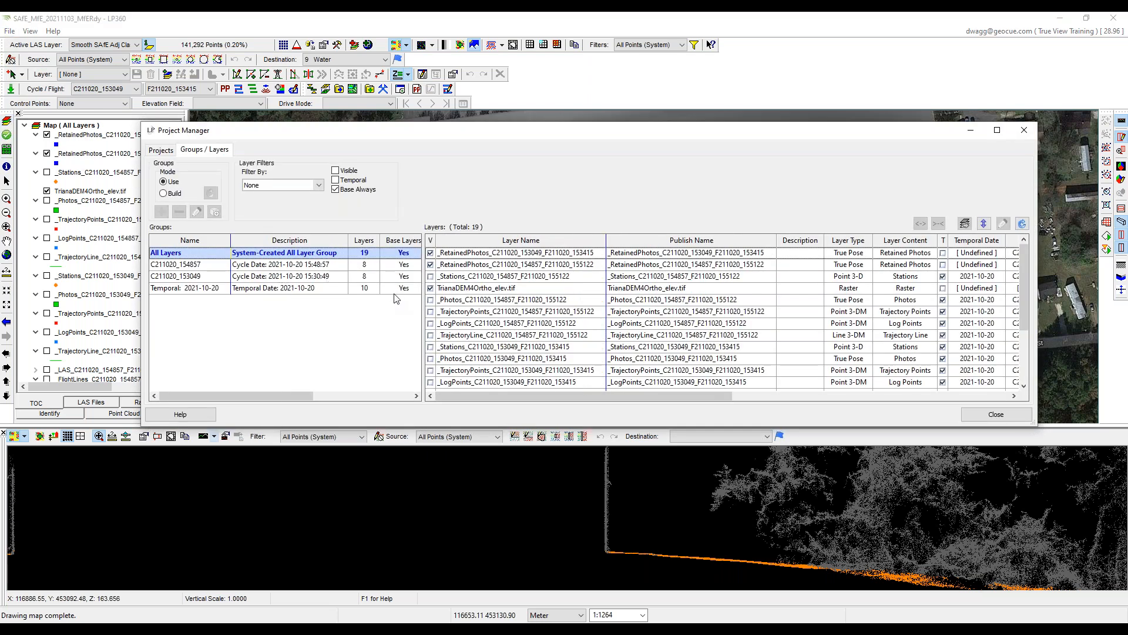
left_click(155, 151)
left_click(233, 239)
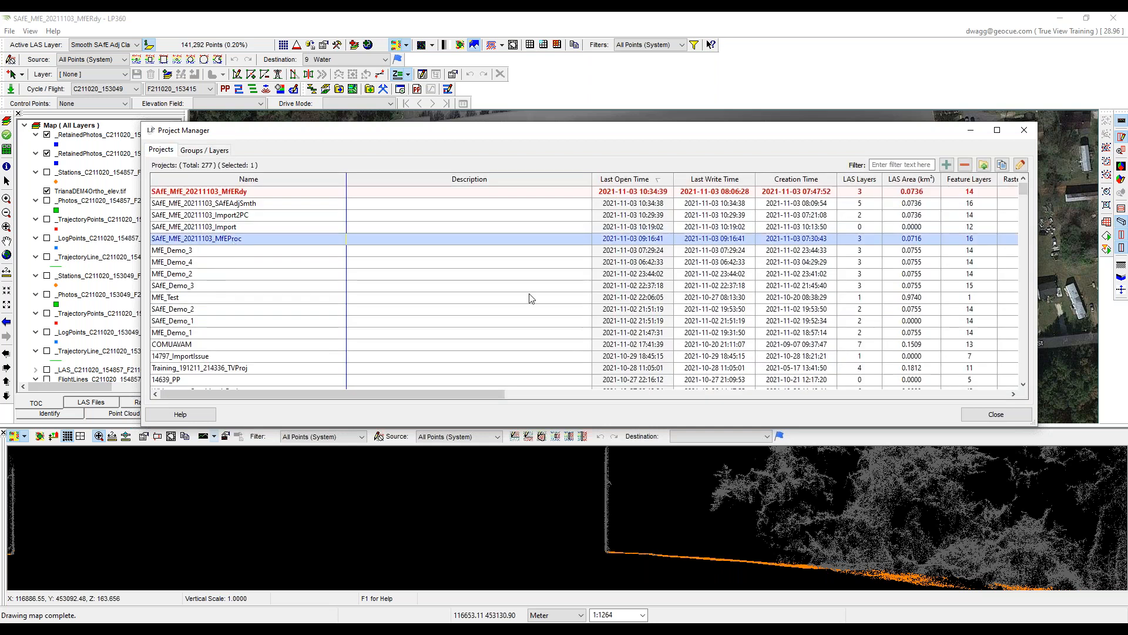
left_click(1028, 415)
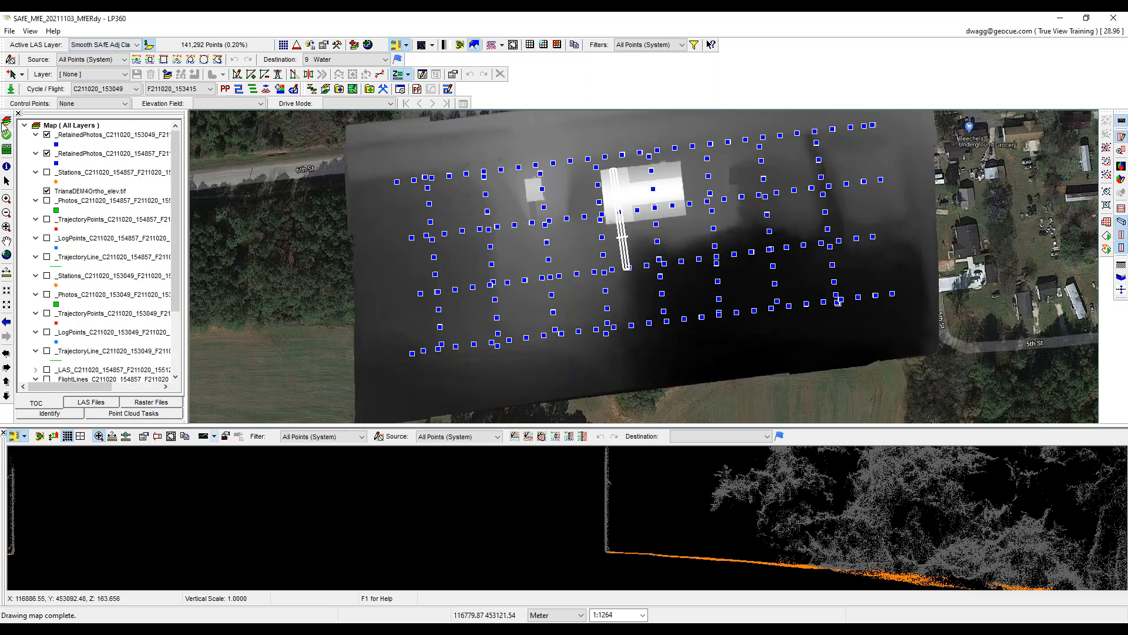
Review the processing log of the SAfE_MfE_20211103_SAfEAdjSmth job from the Job Manager, including its STDERR section, and close the log.
left_click(3, 126)
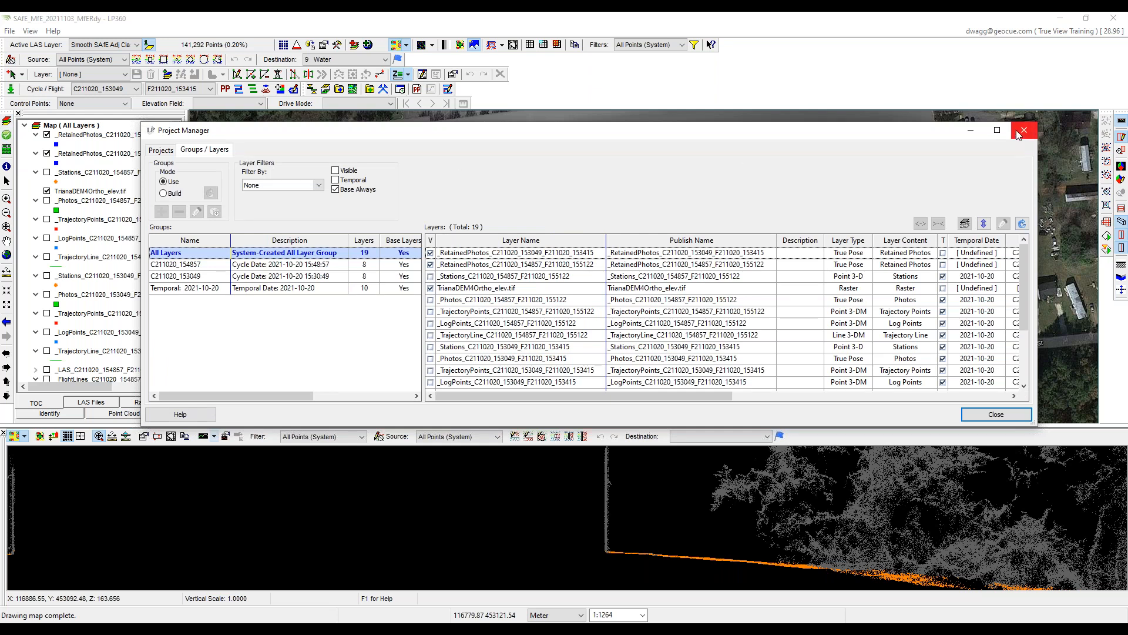
left_click(1024, 130)
left_click(7, 134)
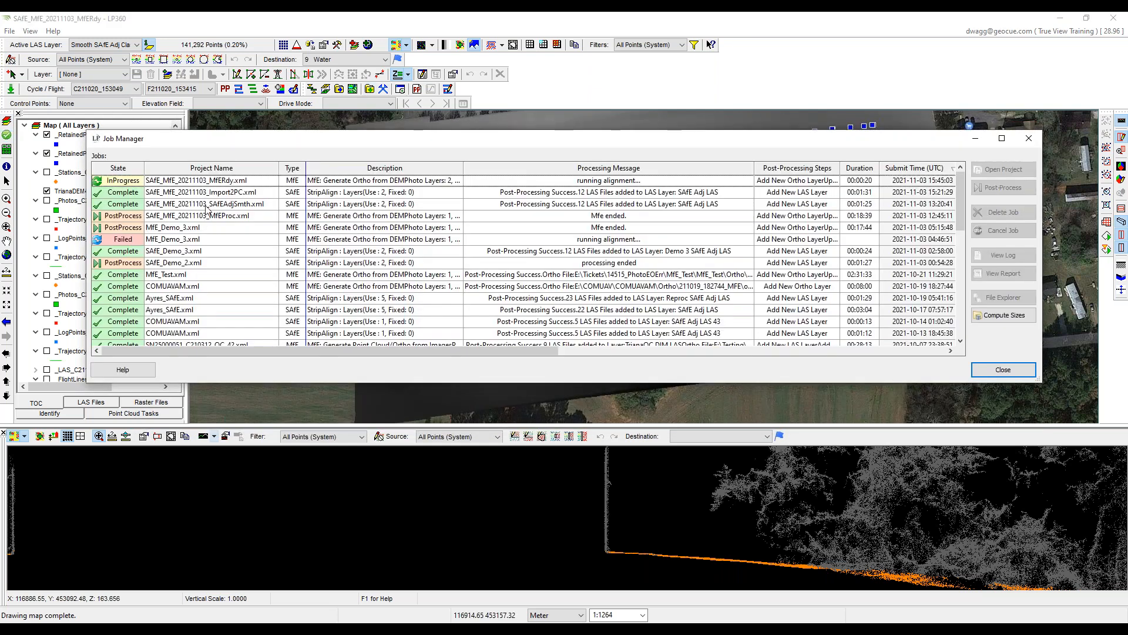
left_click(241, 219)
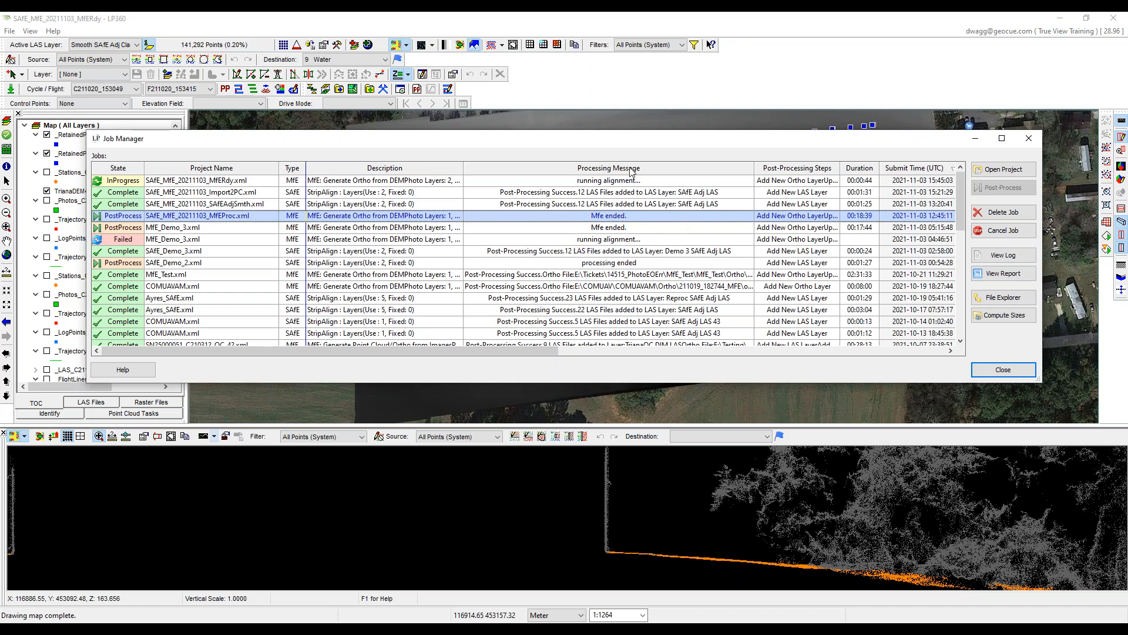
left_click(669, 204)
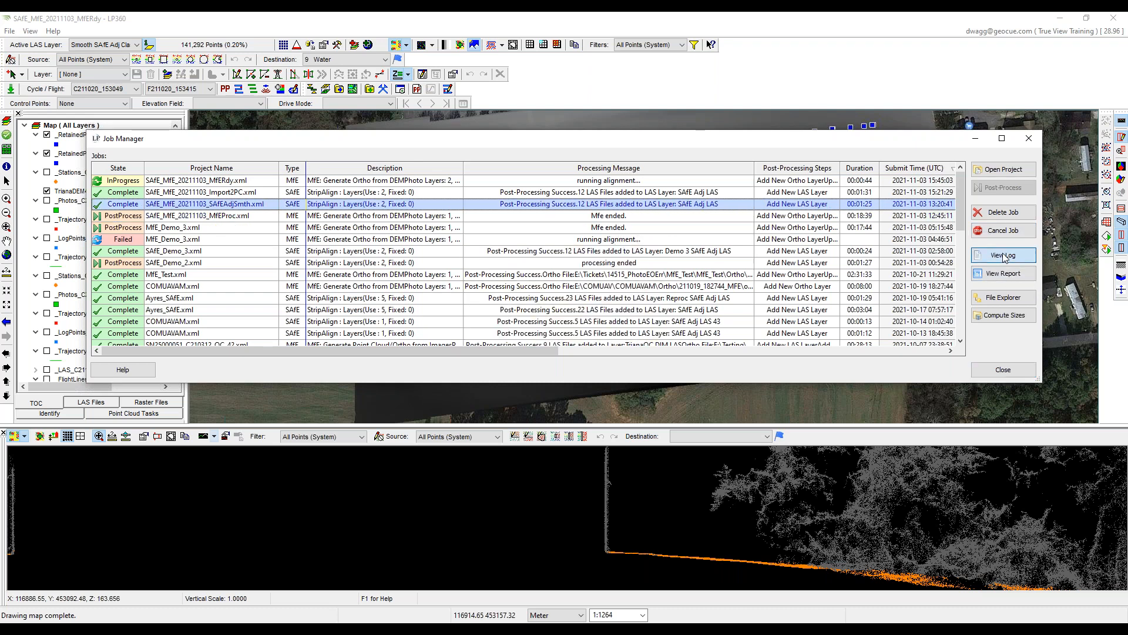
left_click(1003, 255)
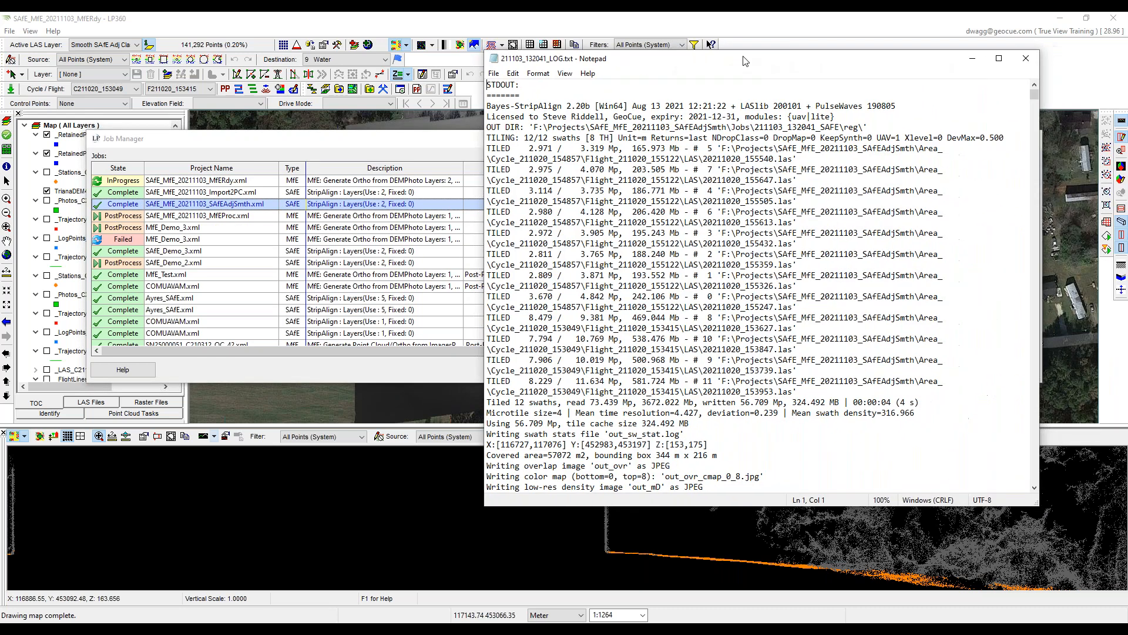
scroll(887, 243, "down", 20)
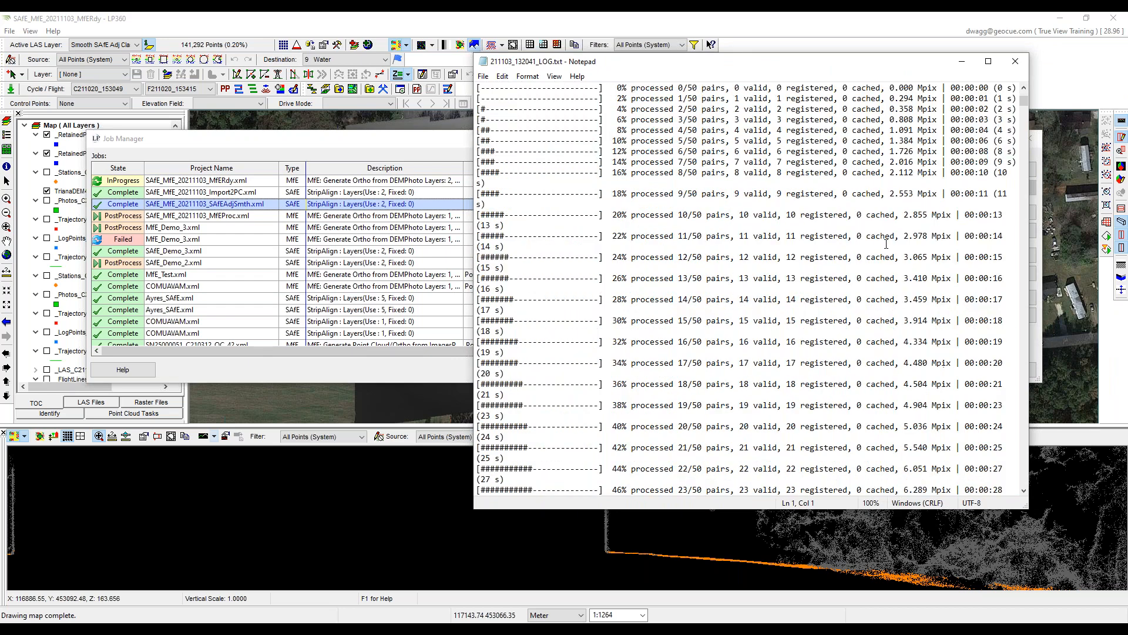
scroll(886, 243, "down", 15)
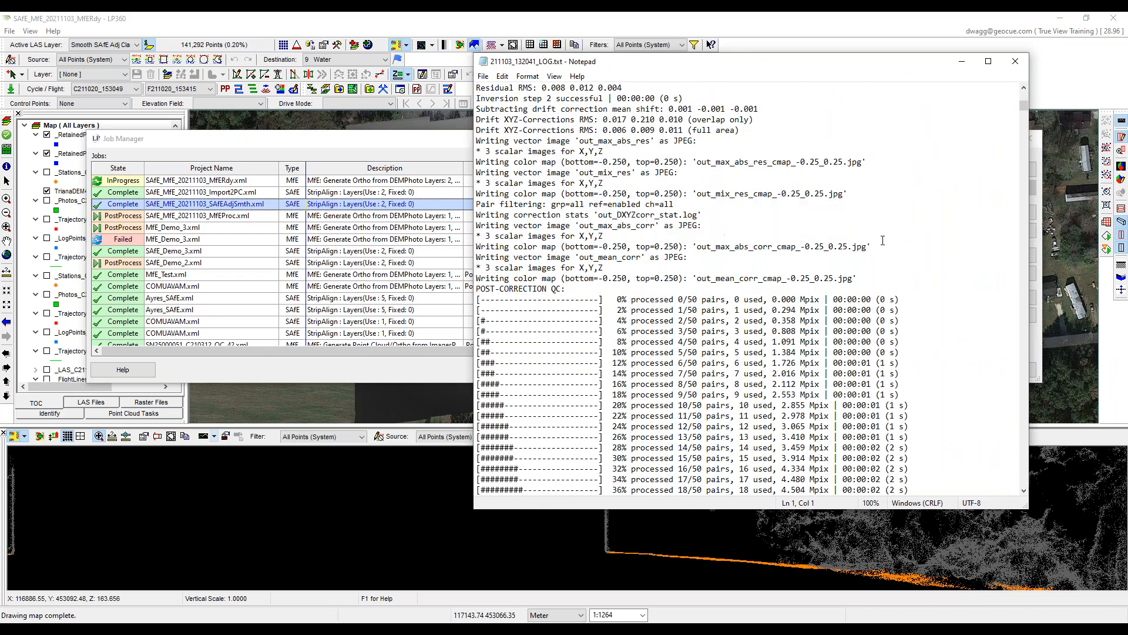
scroll(883, 242, "down", 10)
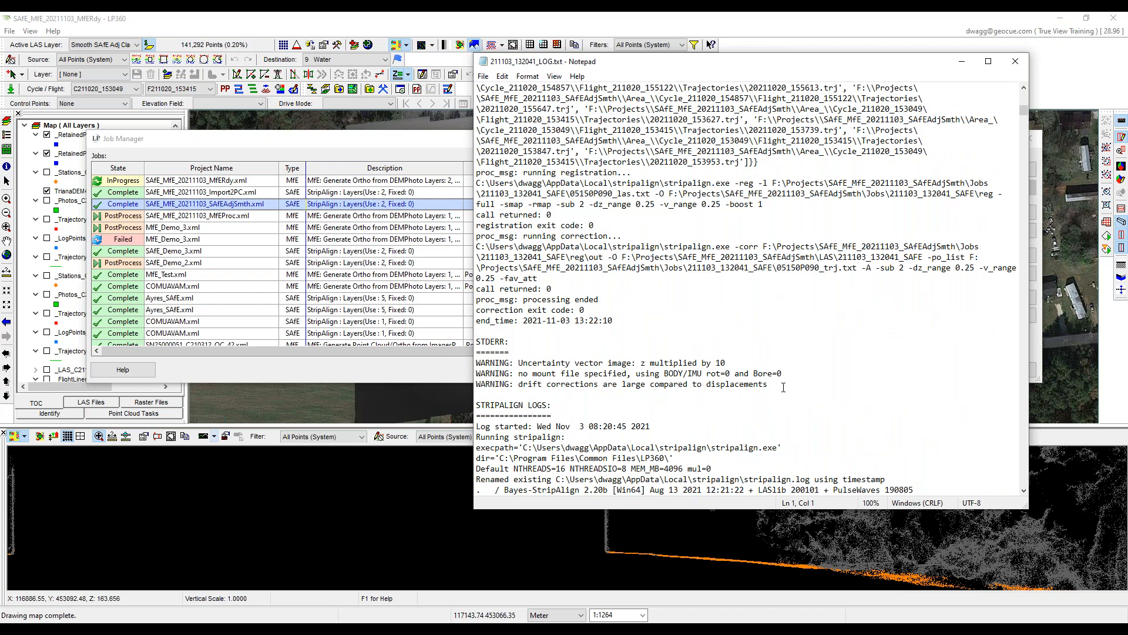
left_click_drag(784, 388, 478, 361)
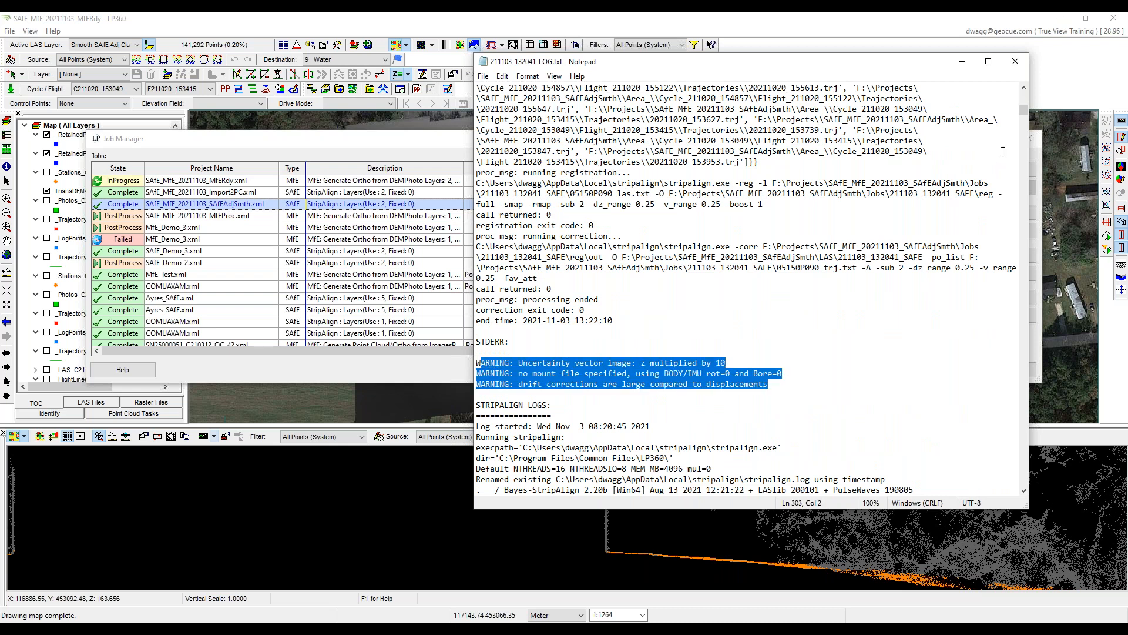
left_click(1016, 61)
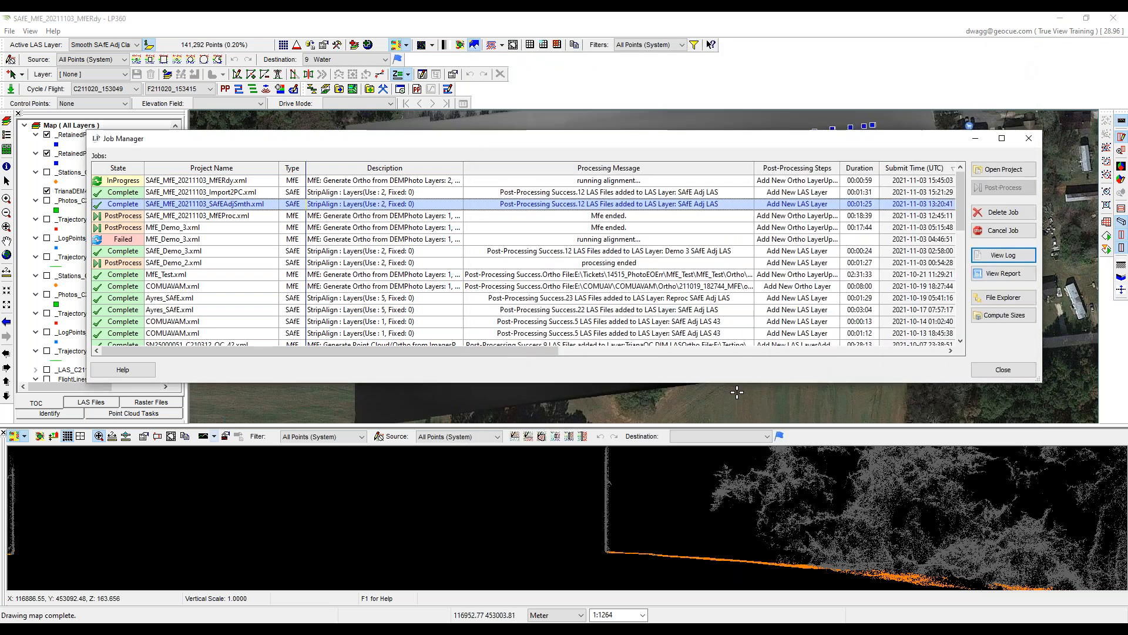
Review the SAfE_MfE_20211103_MfEProc job's processing report at full-page view, through the camera locations and orientations pages, and close it.
left_click(617, 218)
left_click(1003, 273)
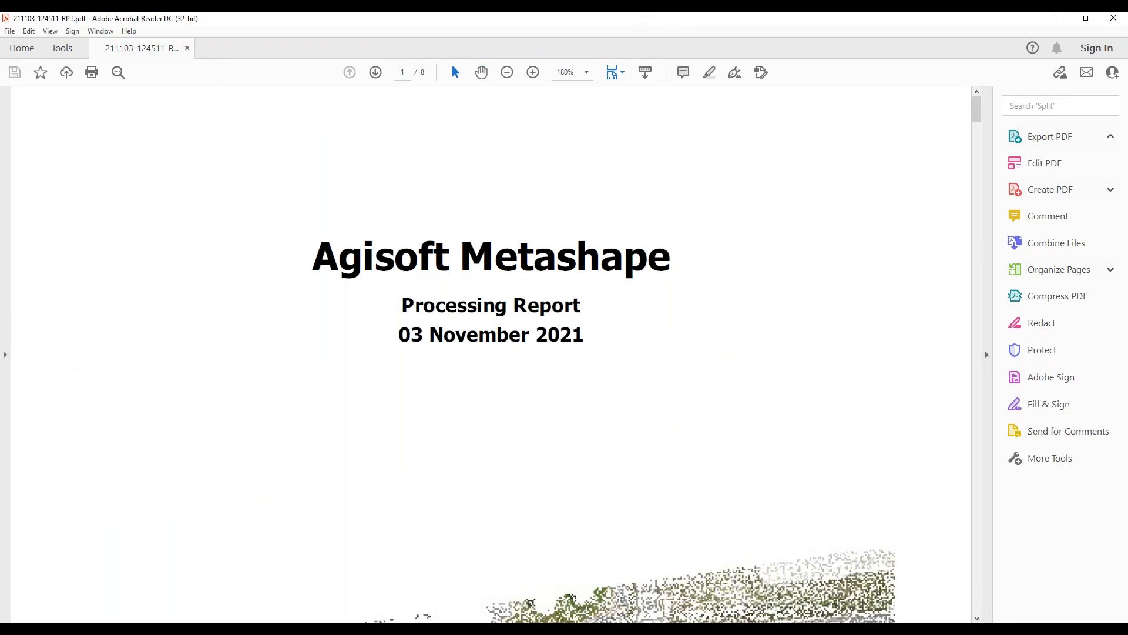
left_click(615, 72)
left_click(639, 110)
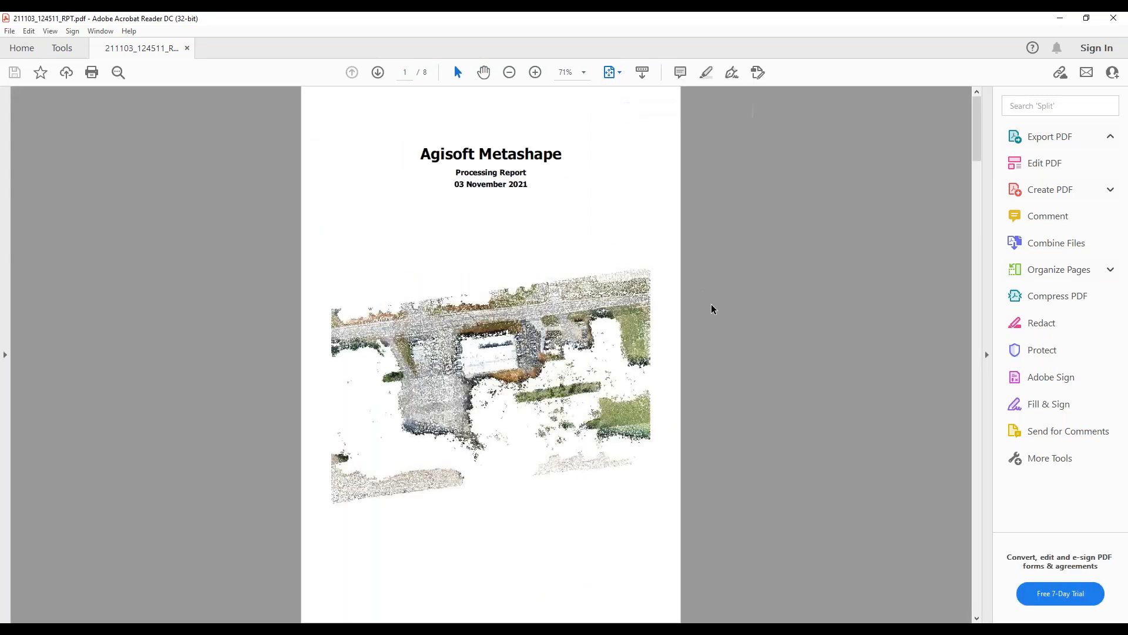
scroll(722, 325, "down", 4)
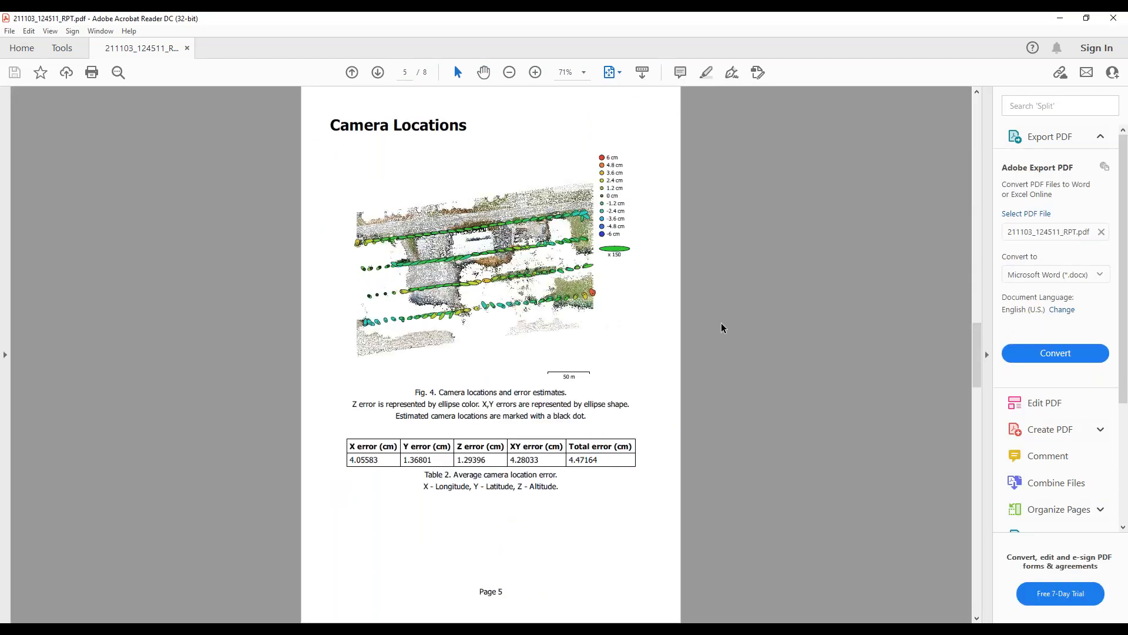
scroll(656, 342, "down", 1)
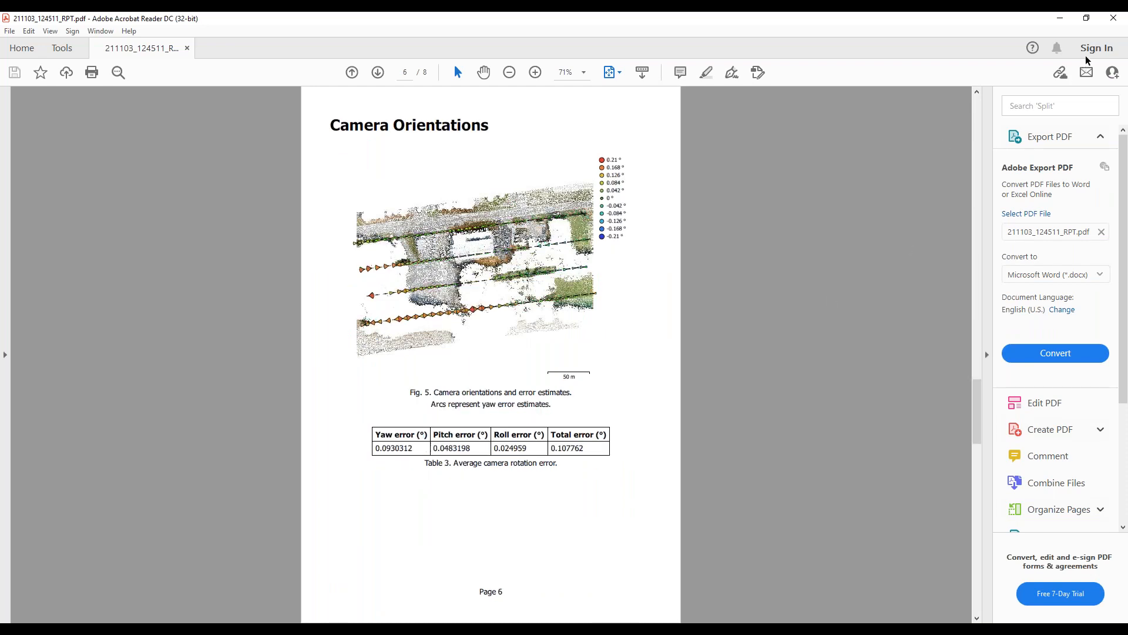
left_click(1114, 18)
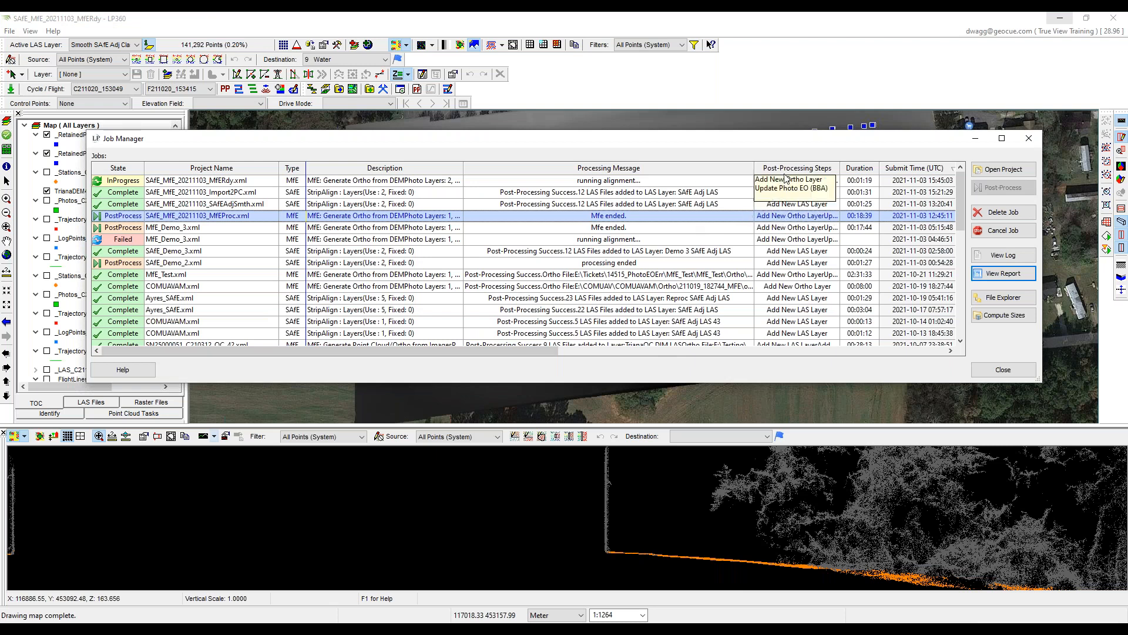
Open the SAfE_MfE_20211103_MfEProc project from its job entry, saving the current project, and leave the Job Manager.
left_click(1003, 169)
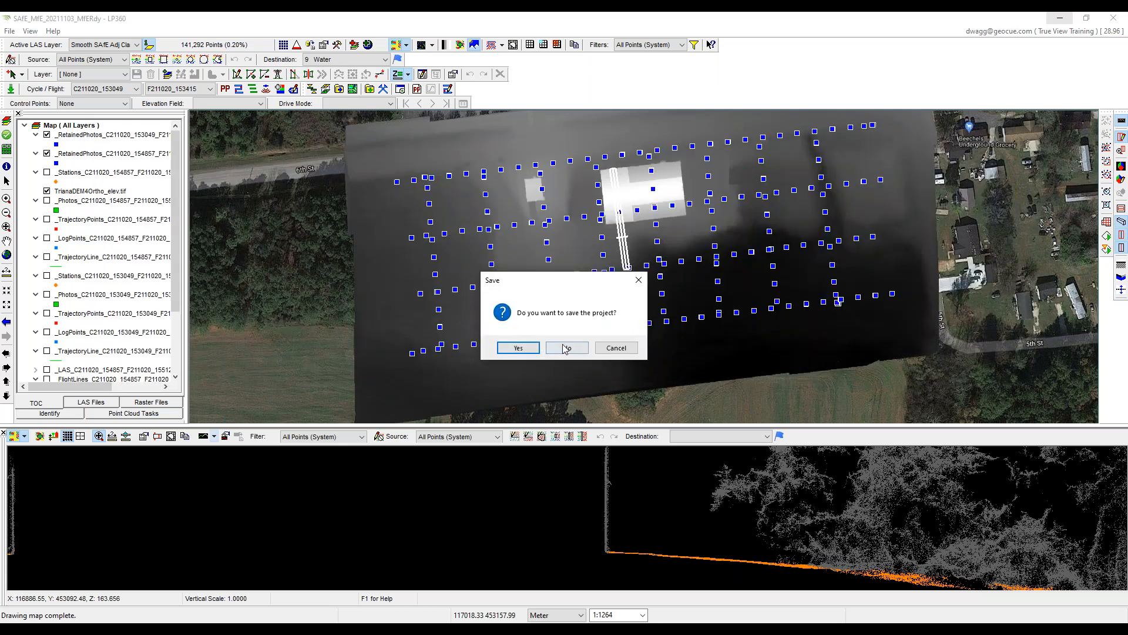
left_click(517, 348)
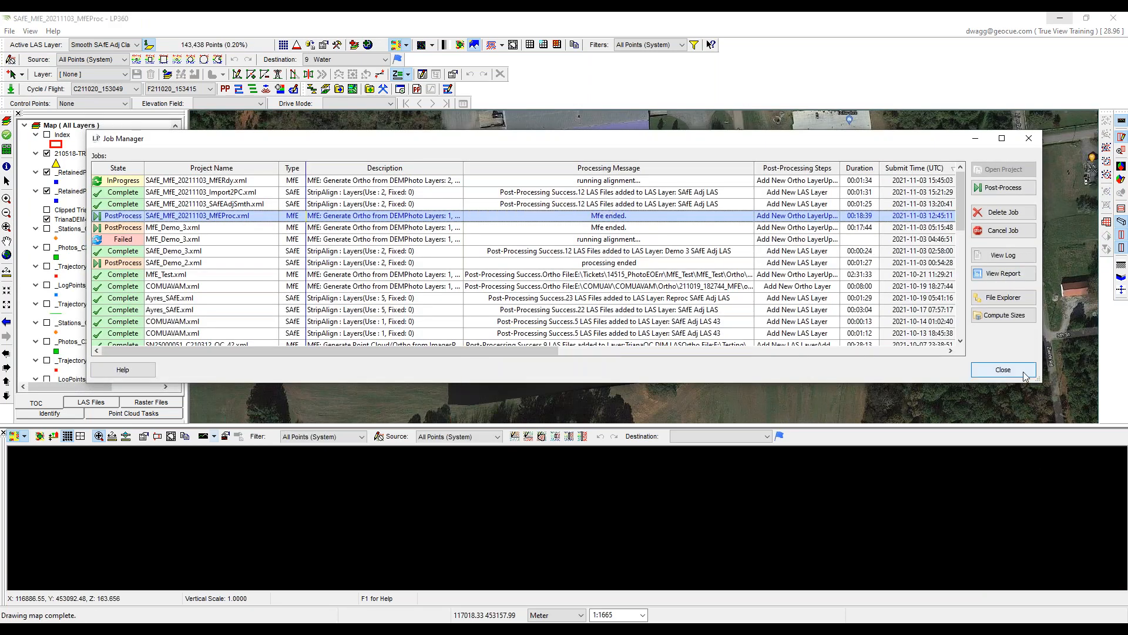
left_click(1023, 375)
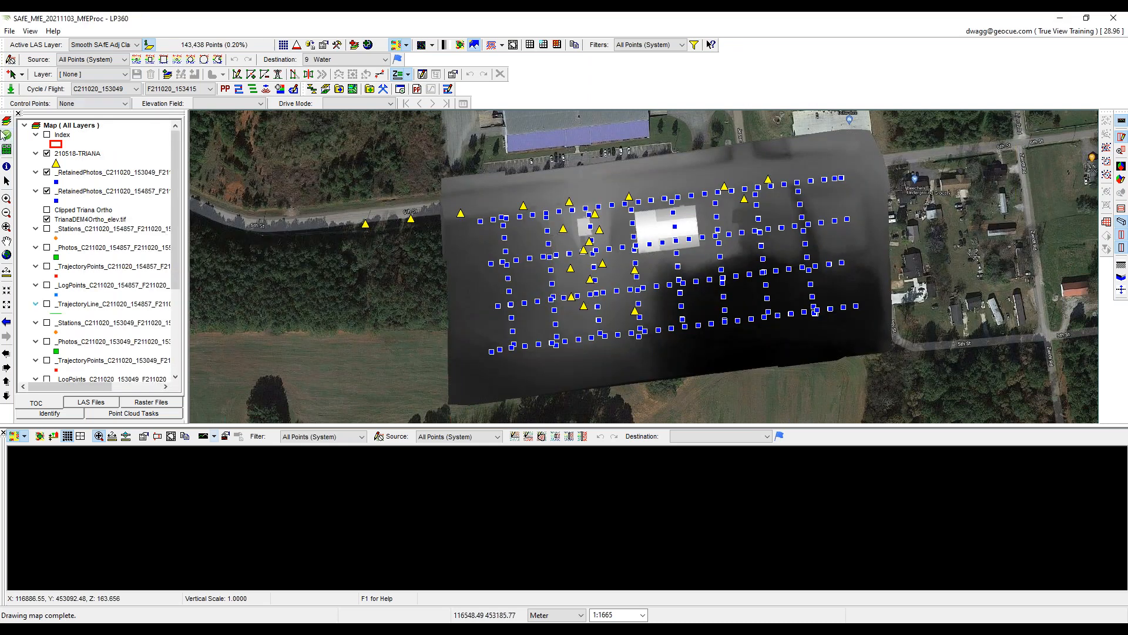
left_click(6, 122)
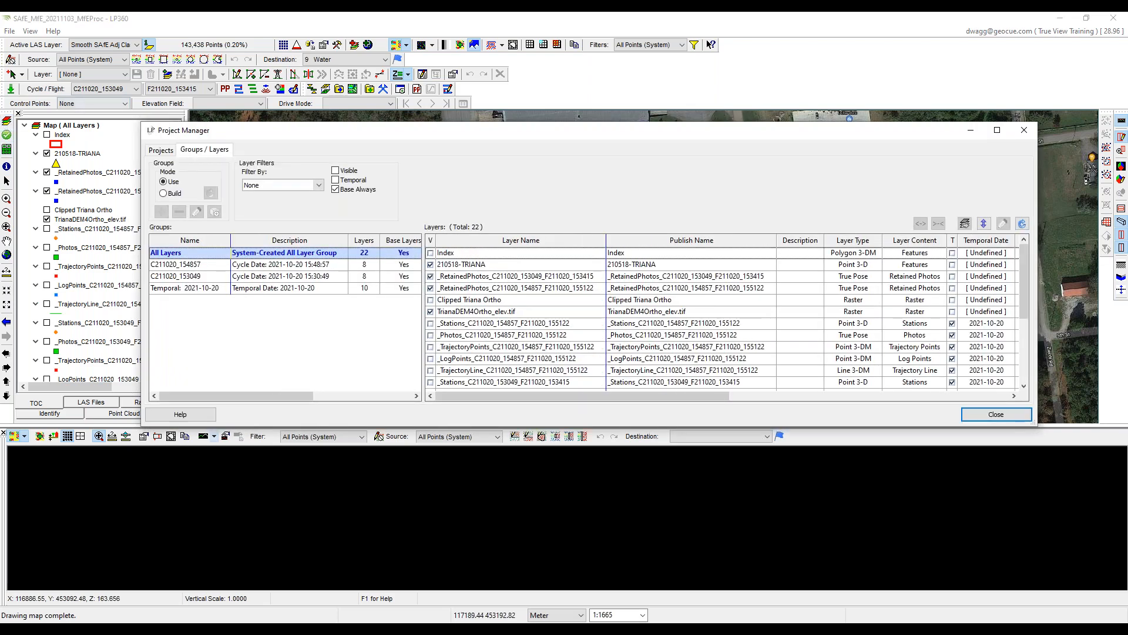
left_click(1024, 130)
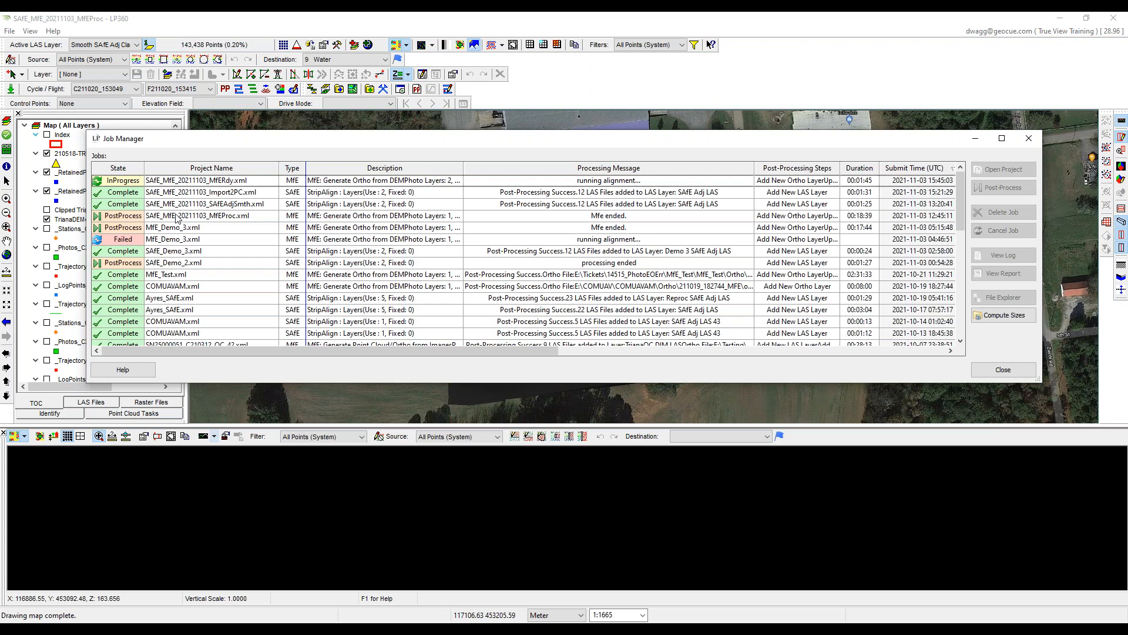
Post-process the SAfE_MfE_20211103_MfEProc job in the Job Manager, acknowledge the completion notice, and close the manager.
left_click(181, 218)
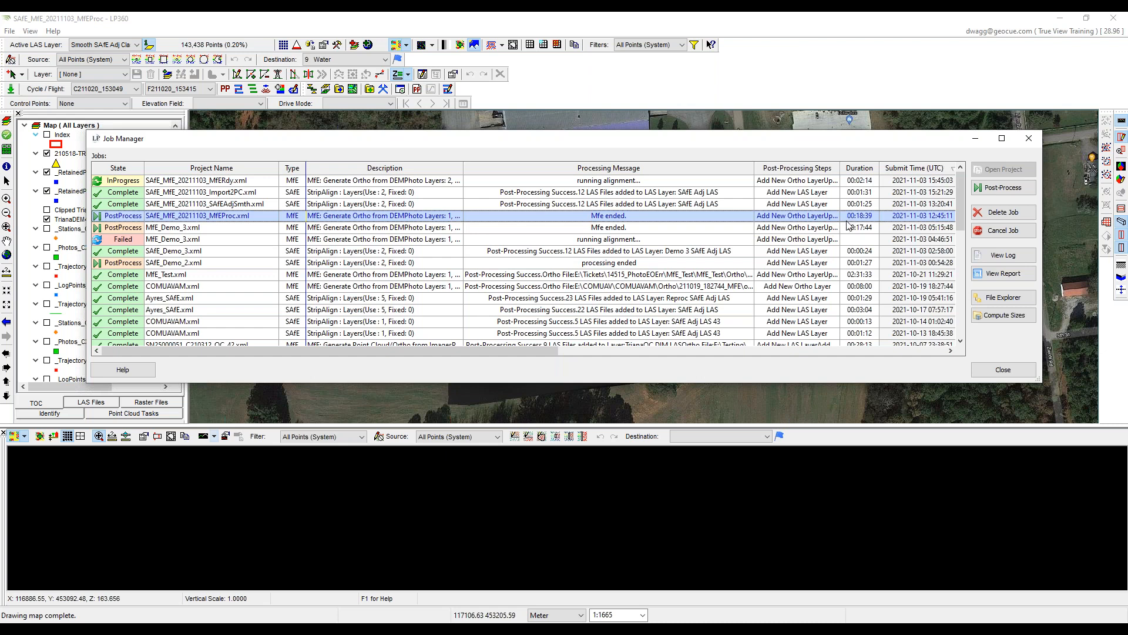
left_click(1003, 187)
left_click(596, 288)
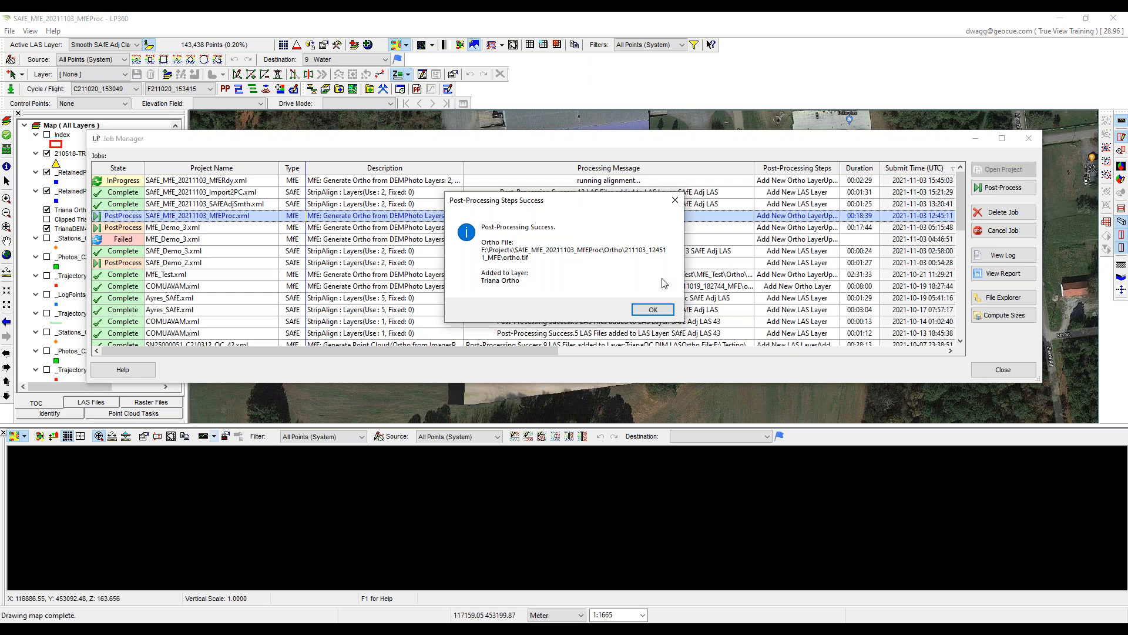
left_click(652, 310)
left_click(989, 375)
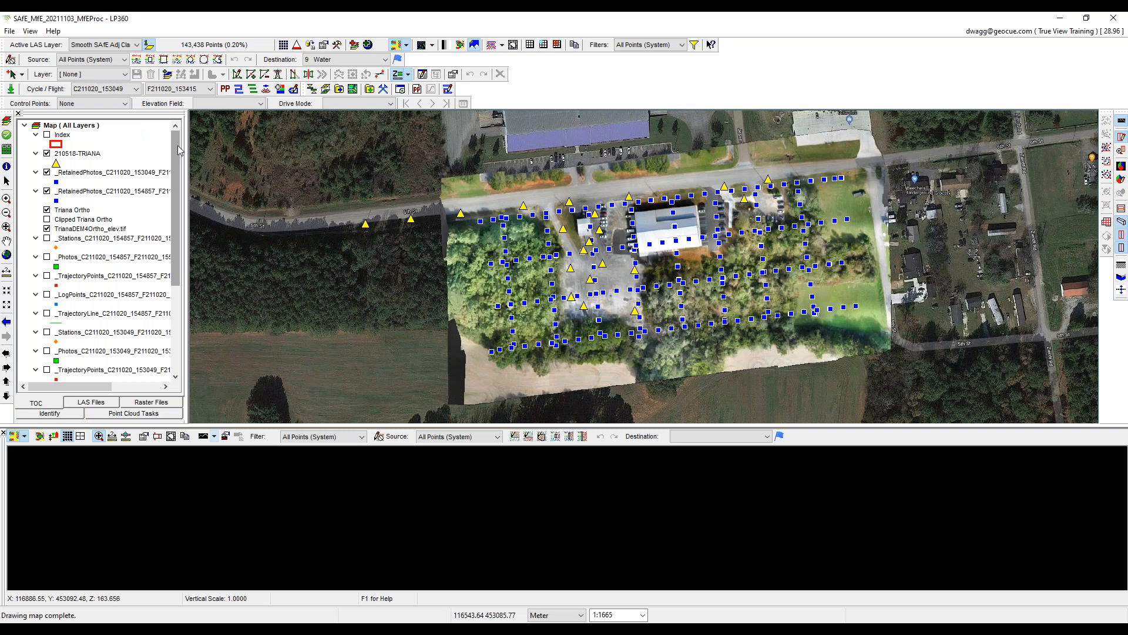
Check the Triana Ortho layer on the map by switching its visibility off and back on.
left_click_drag(177, 146, 86, 133)
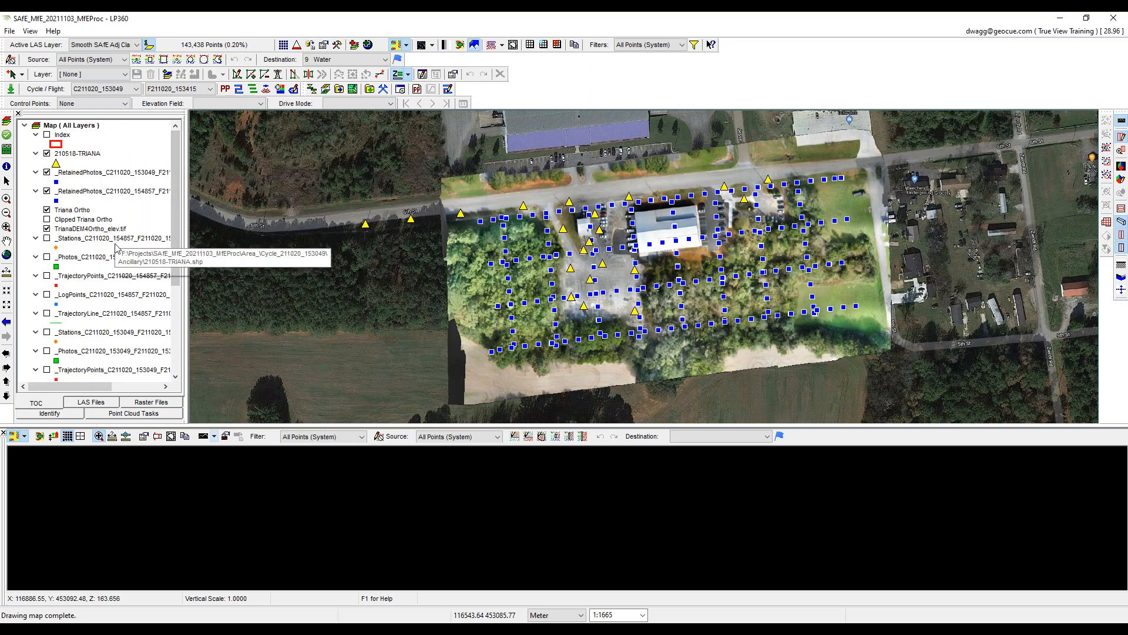
left_click(88, 210)
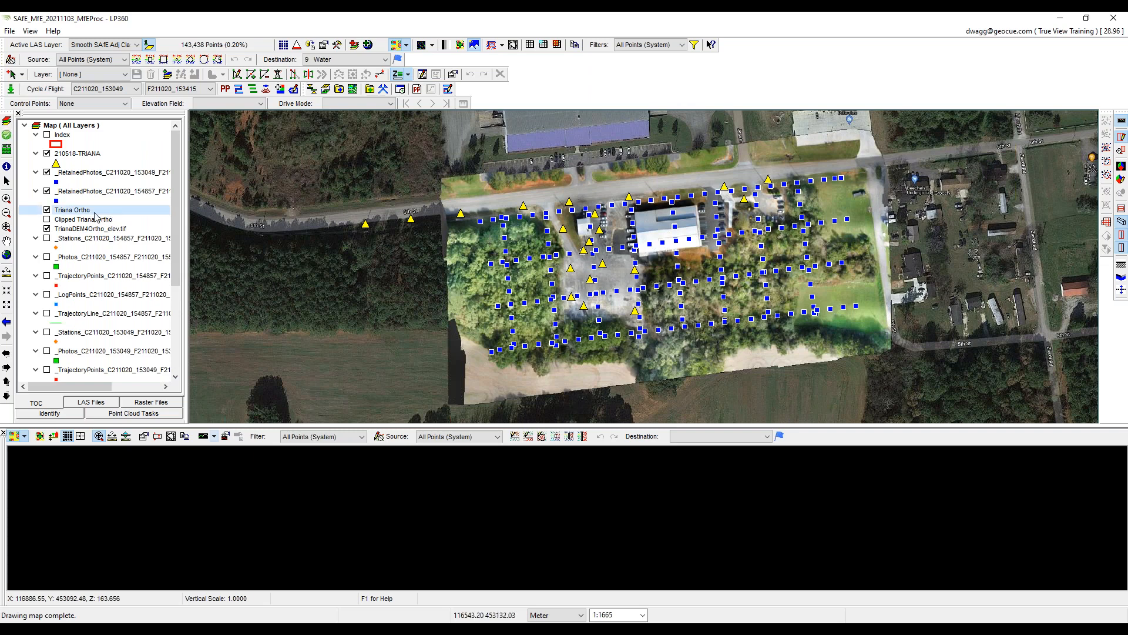
left_click(47, 210)
left_click(47, 210)
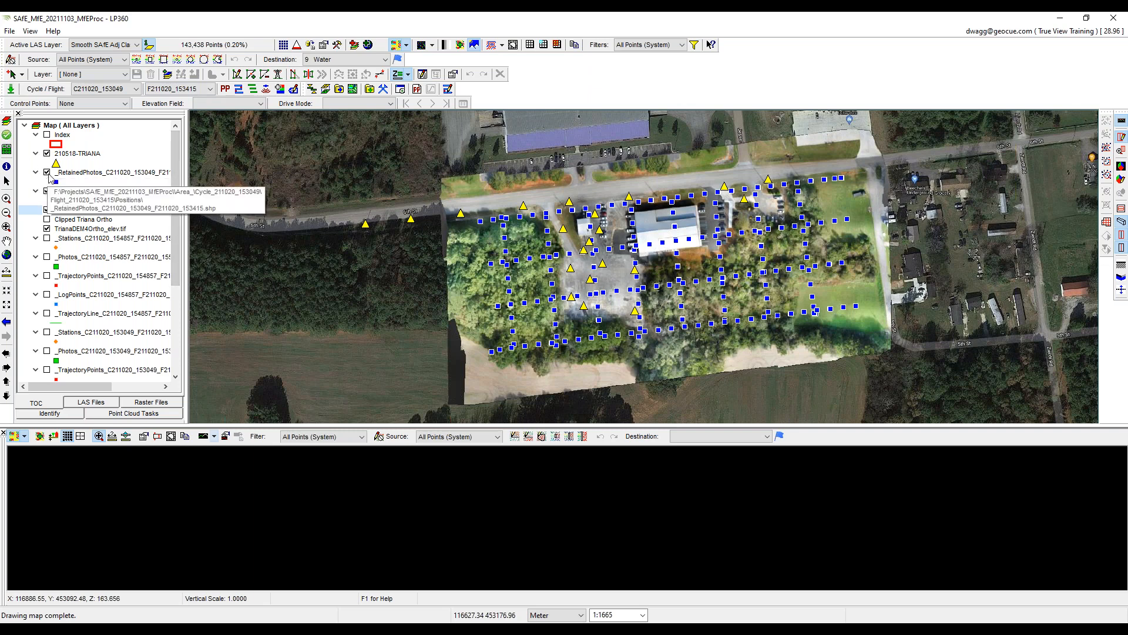
Inspect the position and orientation quality attributes of the _RetainedPhotos_C211020_153049_F211020_153415 layer in Feature Analyst, and close it.
right_click(90, 174)
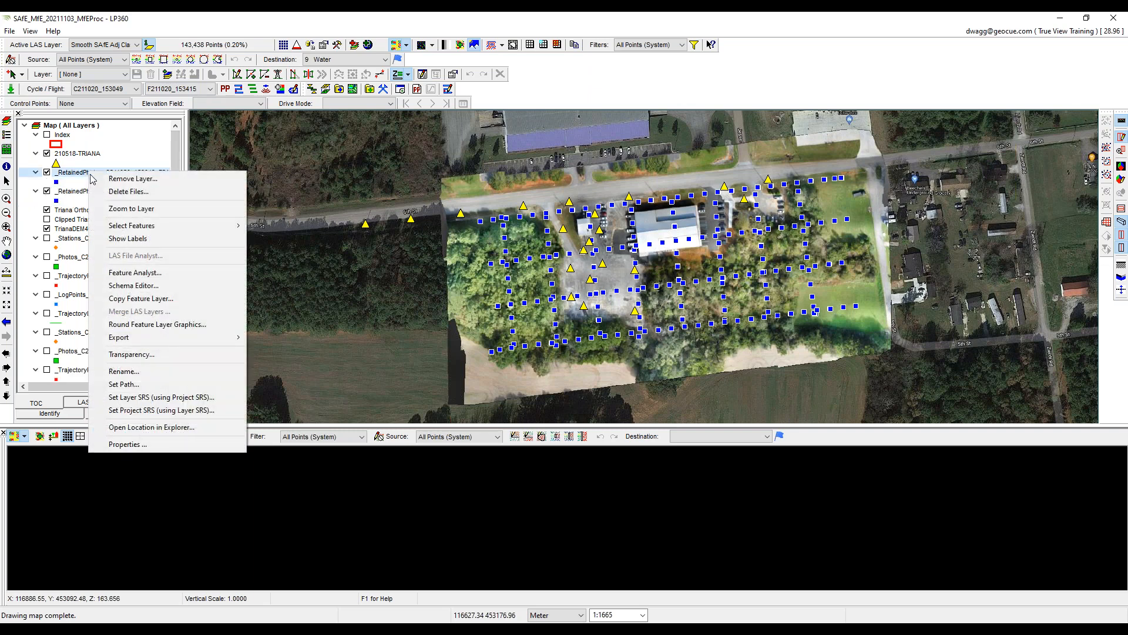
left_click(134, 272)
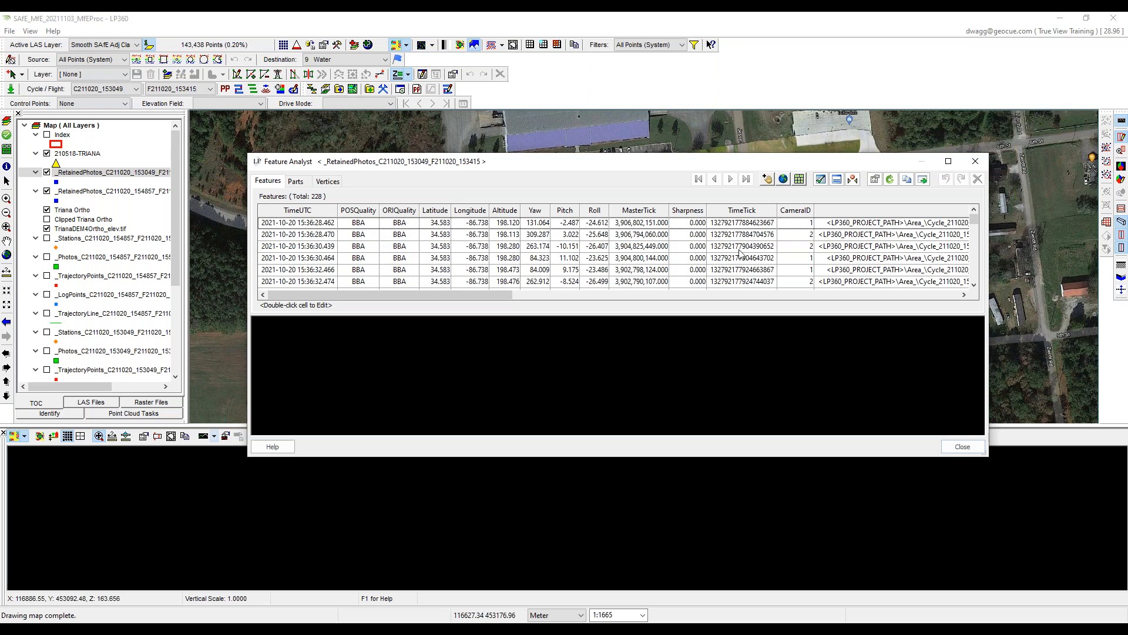
left_click(961, 447)
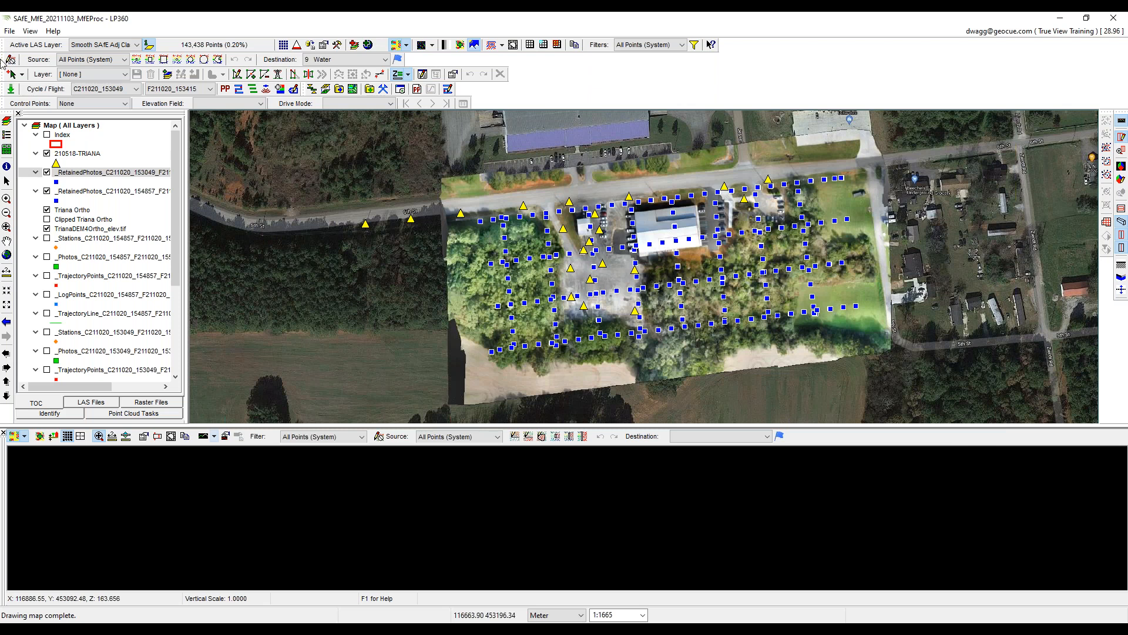
Try to view the photos for the 210518-TRIANA point just east of the large white-roofed building in Image Explorer, and close the explorer.
left_click(7, 149)
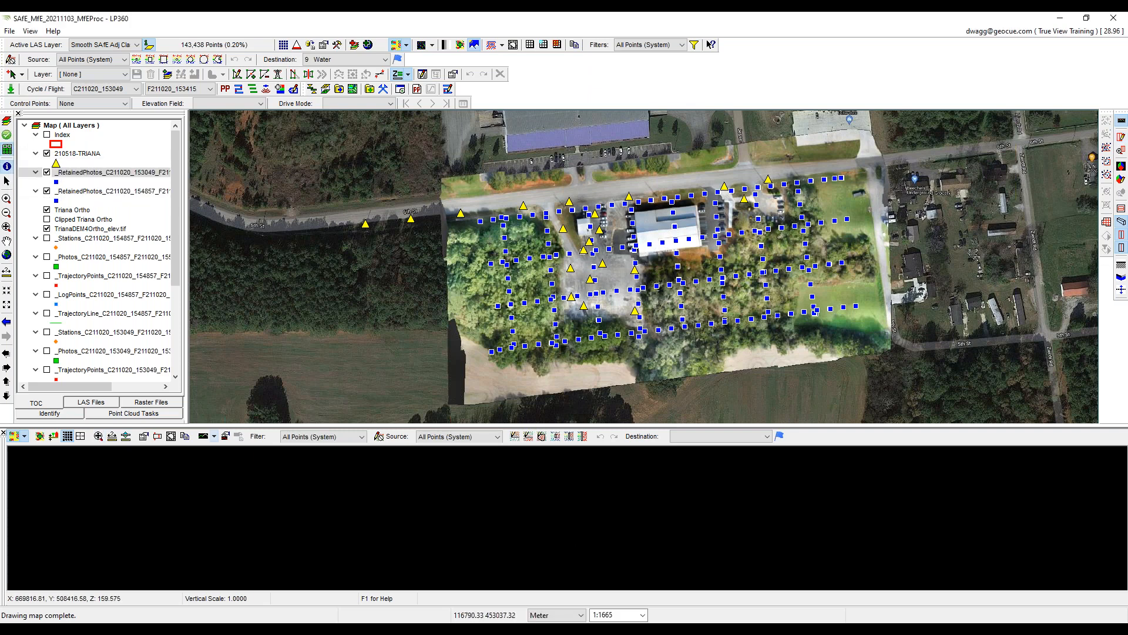
left_click_drag(600, 429, 351, 27)
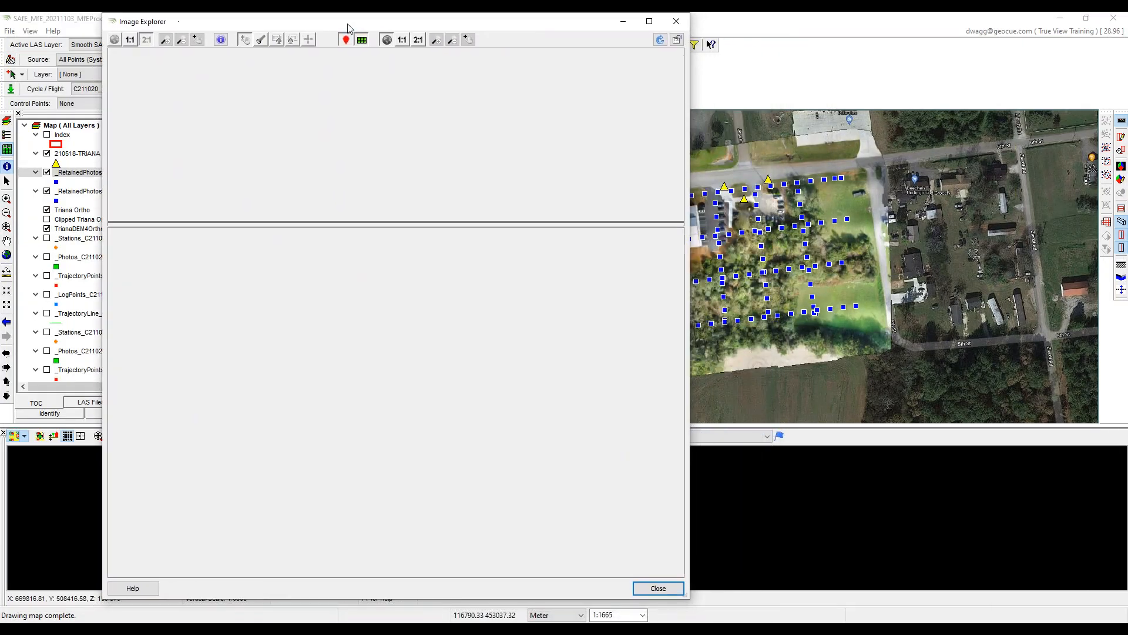
left_click(750, 110)
left_click(744, 201)
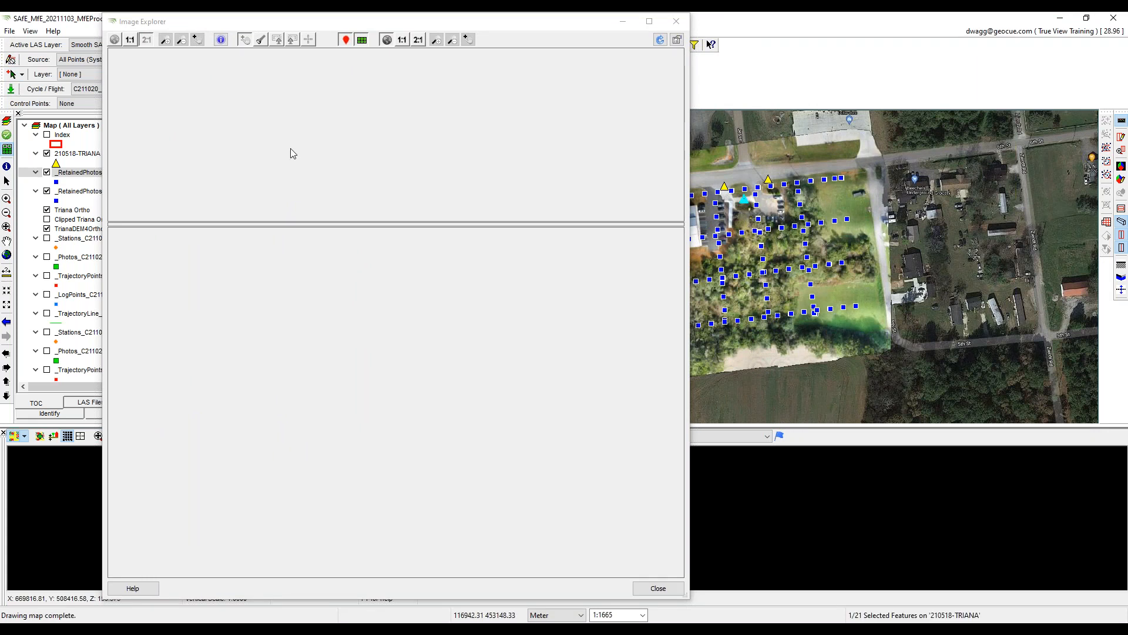
left_click_drag(236, 25, 271, 28)
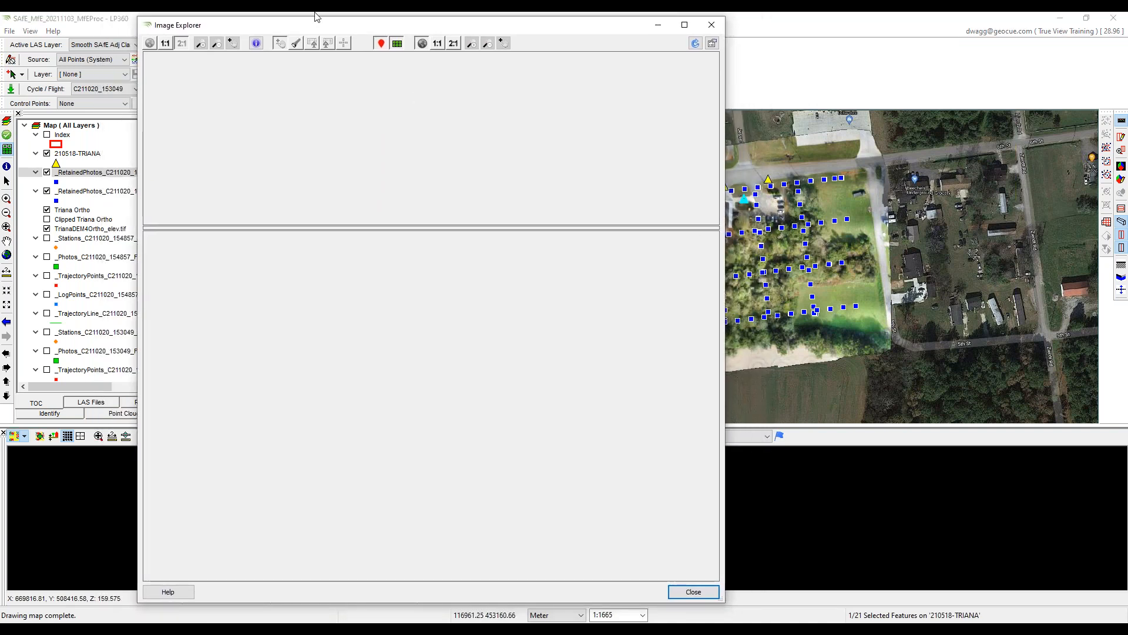
left_click(695, 43)
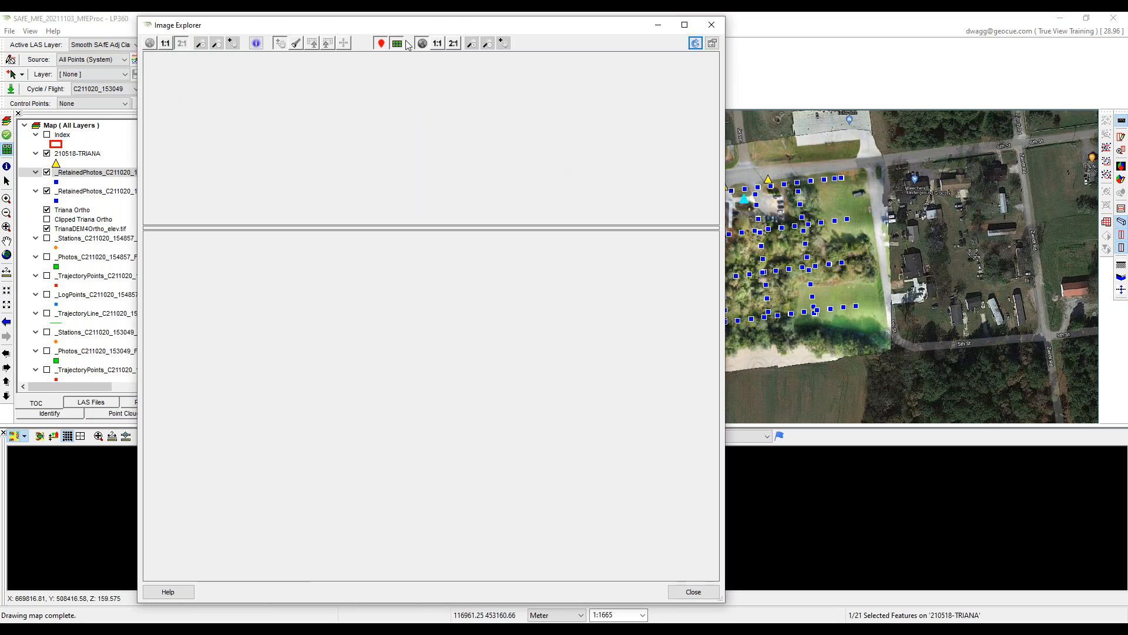
left_click(712, 25)
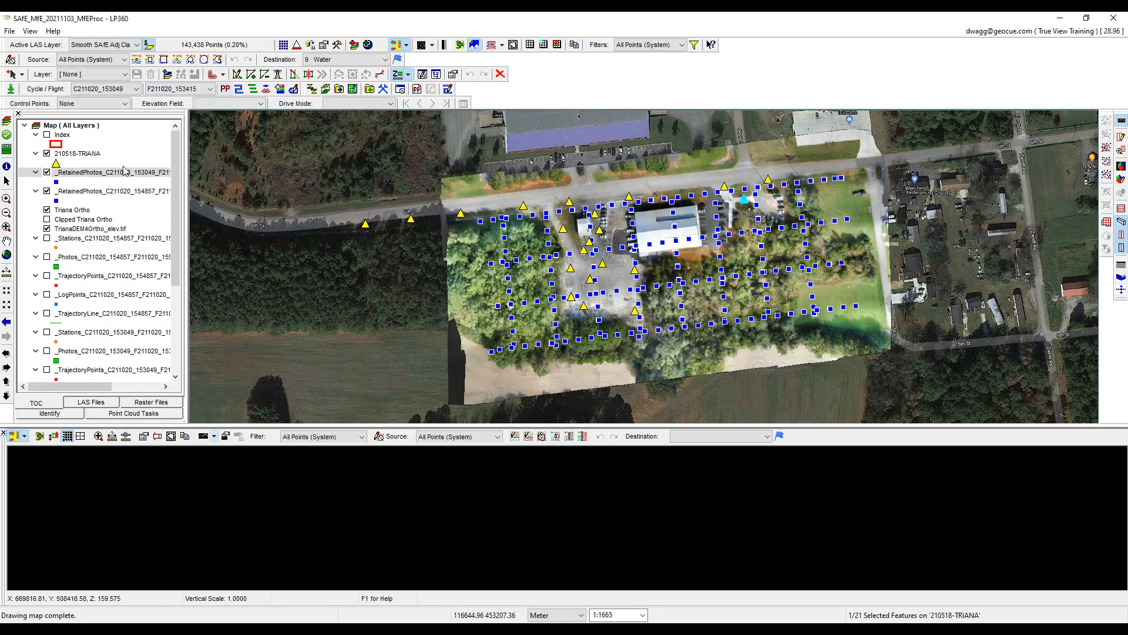
View the photos for the 210518-TRIANA point just east of the large white-roofed building in Image Explorer, and move the explorer aside.
left_click(6, 151)
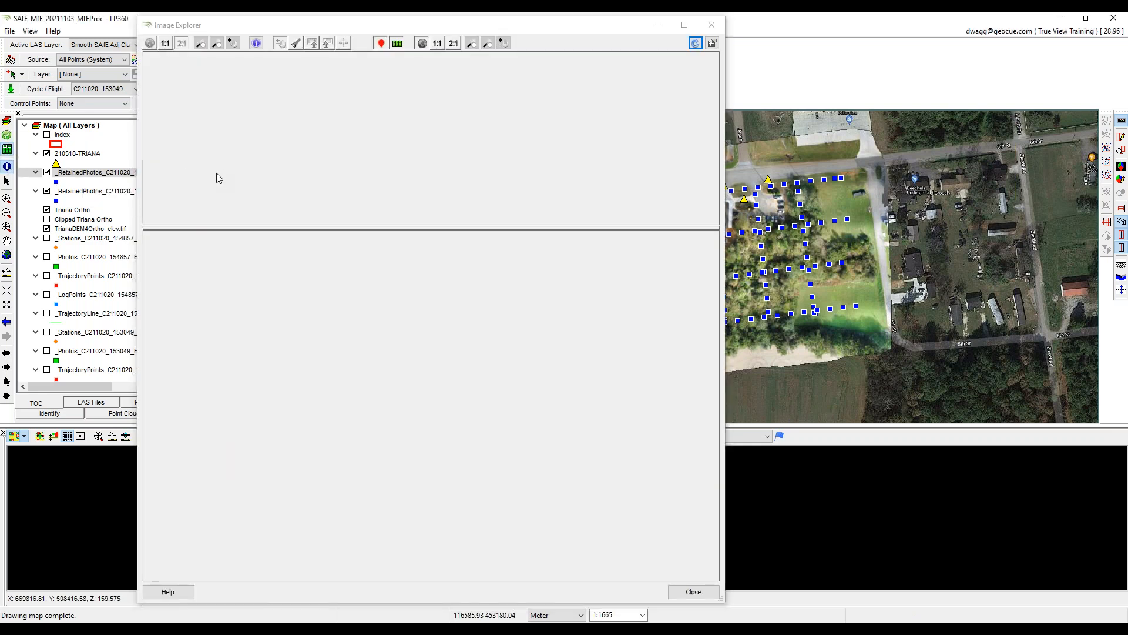
left_click(744, 199)
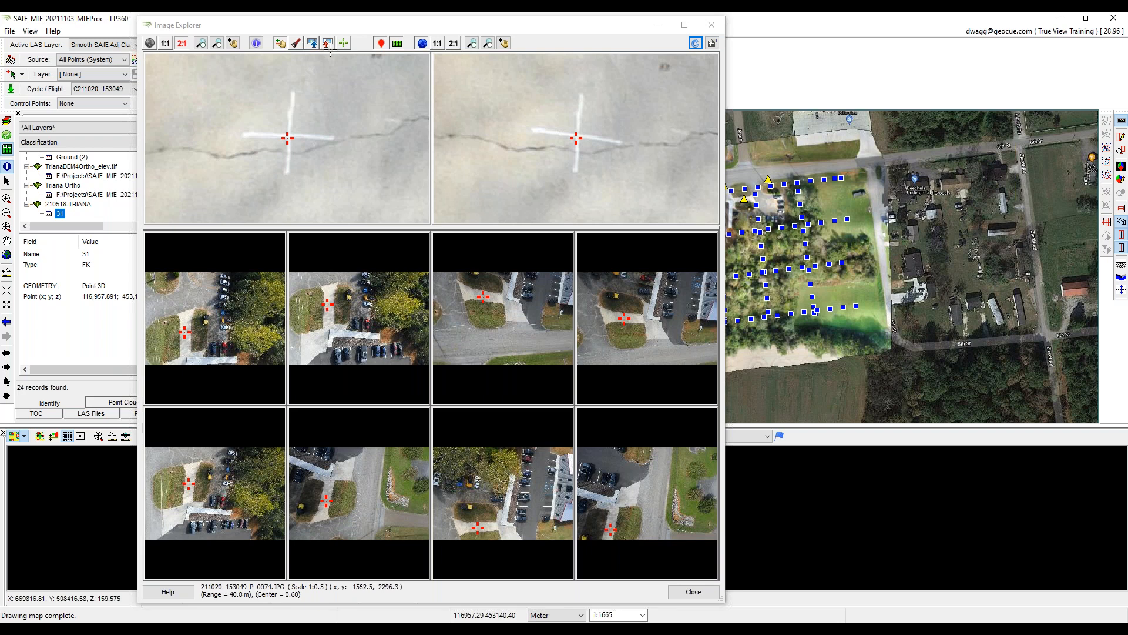
left_click_drag(332, 30, 982, 35)
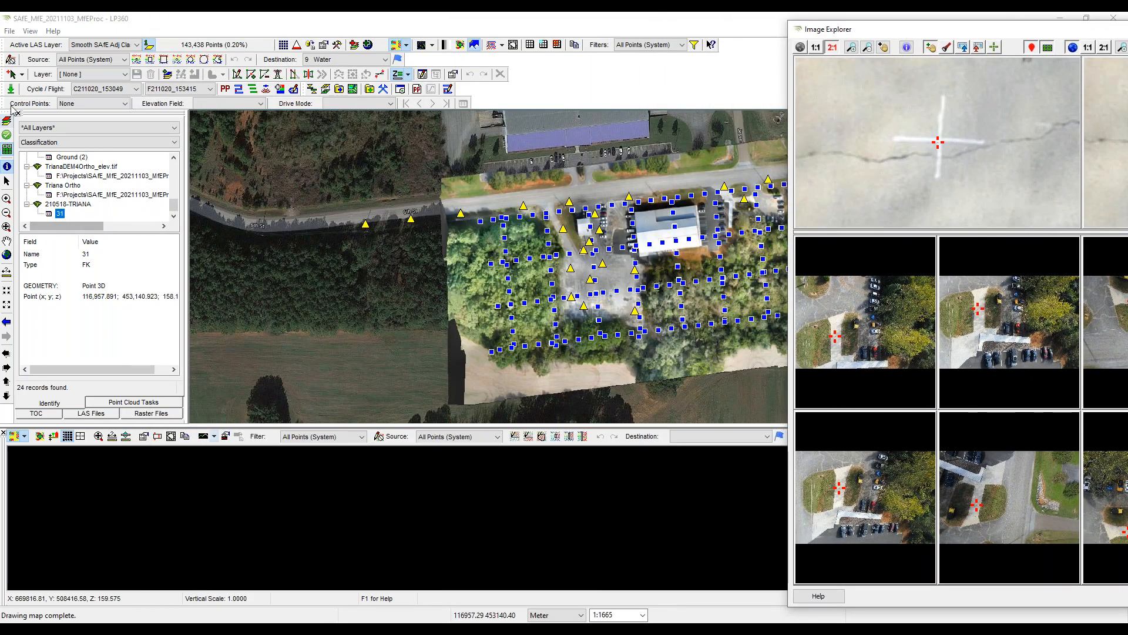
Hide the Triana Ortho and TrianaDEM4Ortho_elev.tif layers on the map.
left_click(36, 413)
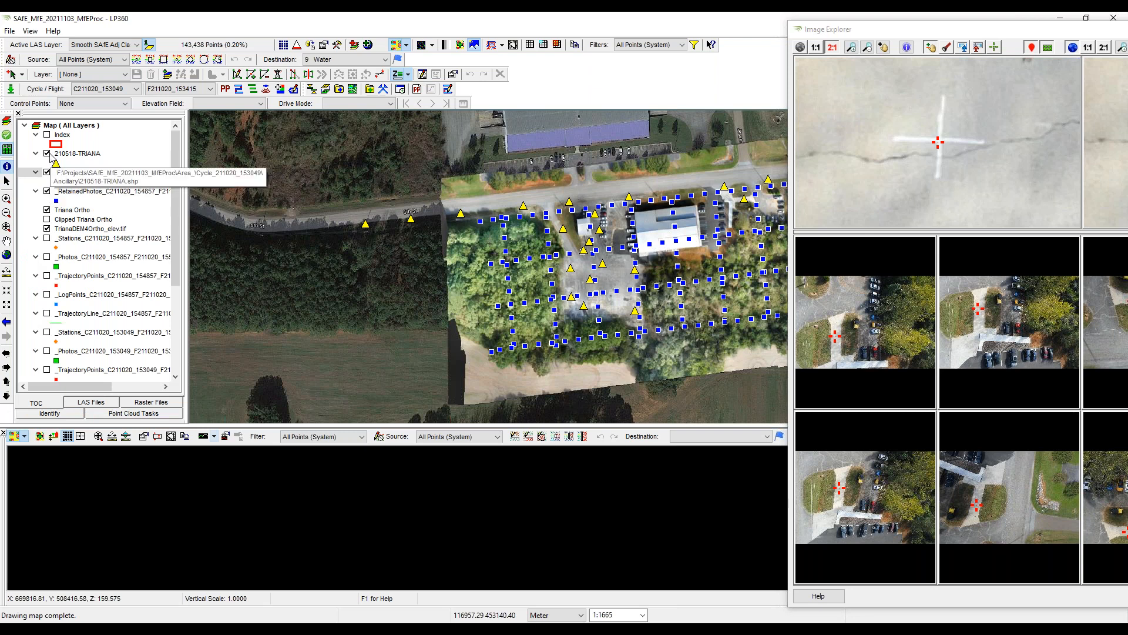
left_click(47, 191)
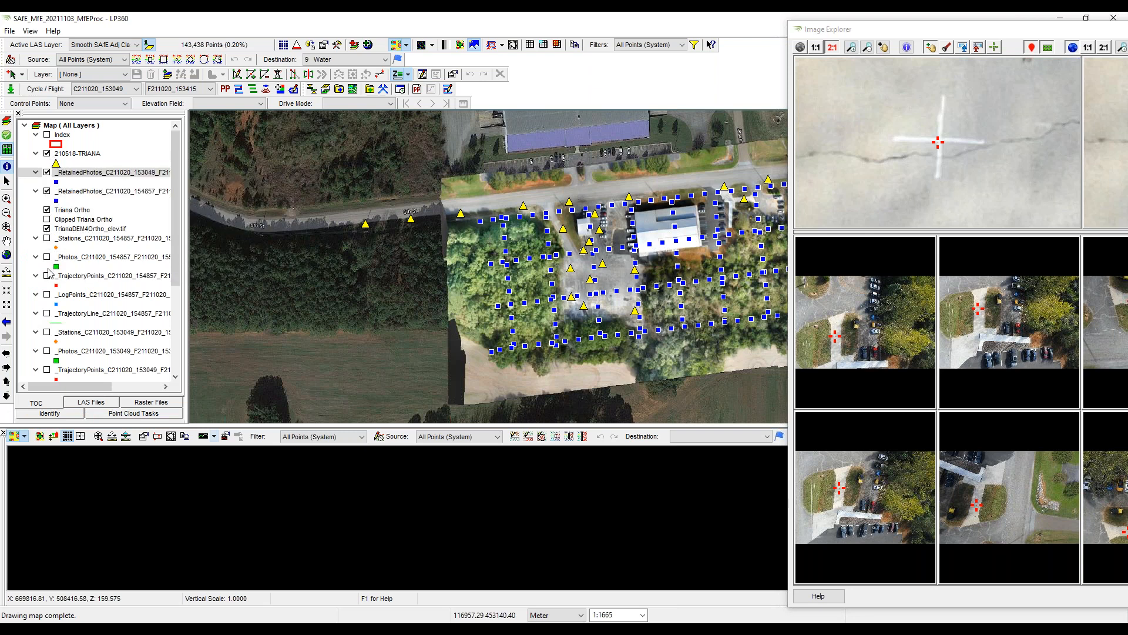
left_click(47, 210)
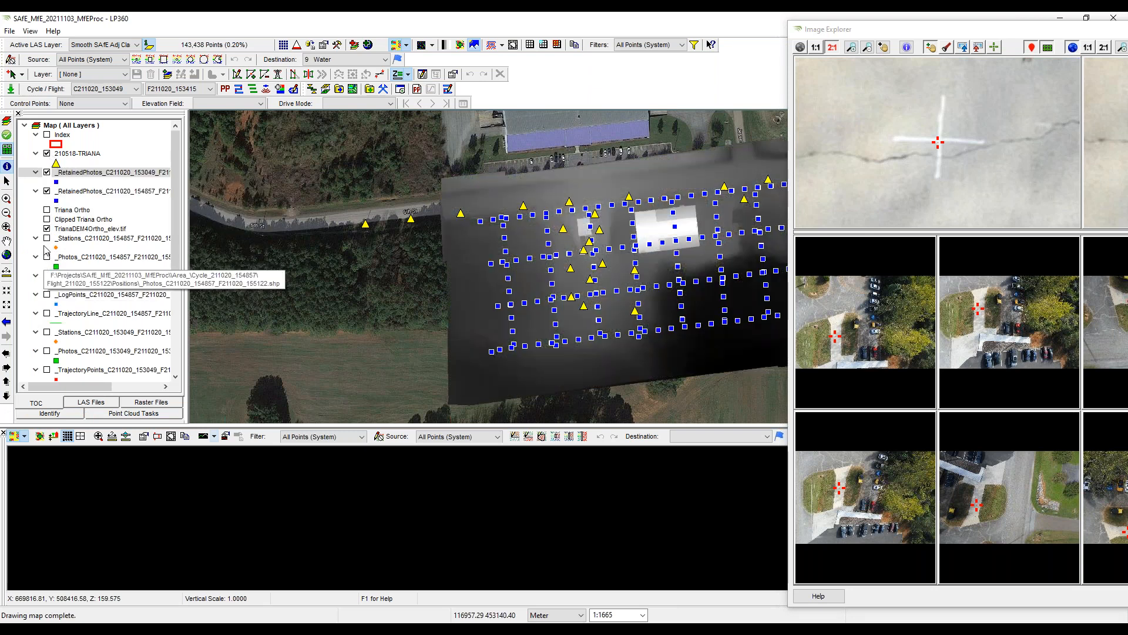
left_click(47, 228)
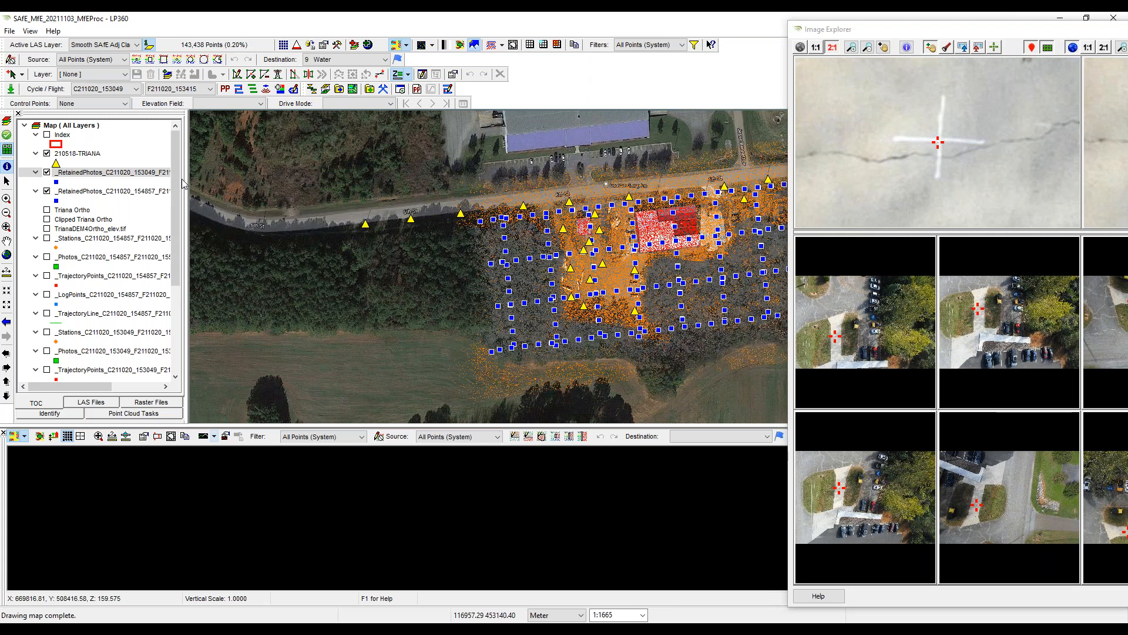
View the photos covering the small building's roof, west of the large building, in Image Explorer, and close the explorer.
left_click(587, 231)
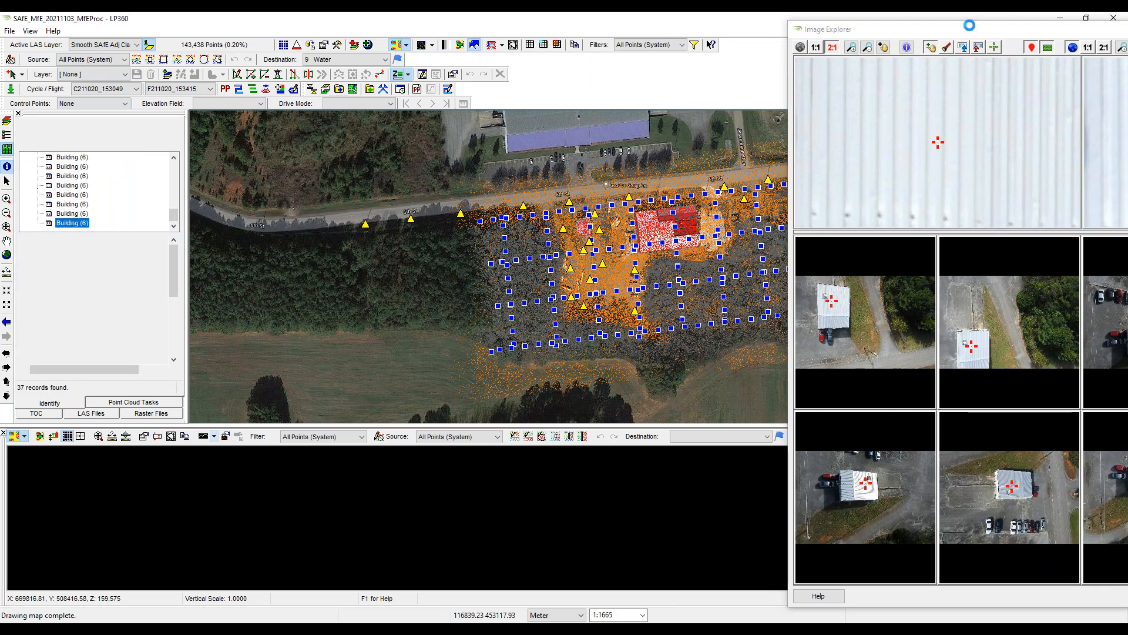
left_click_drag(995, 35, 646, 30)
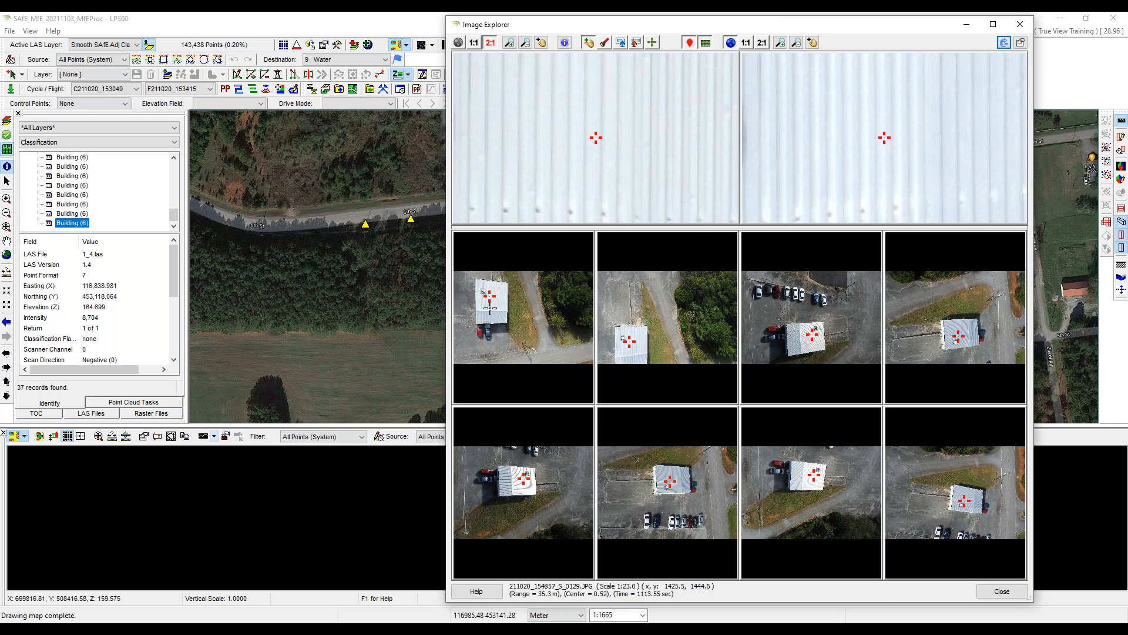
left_click_drag(619, 26, 817, 34)
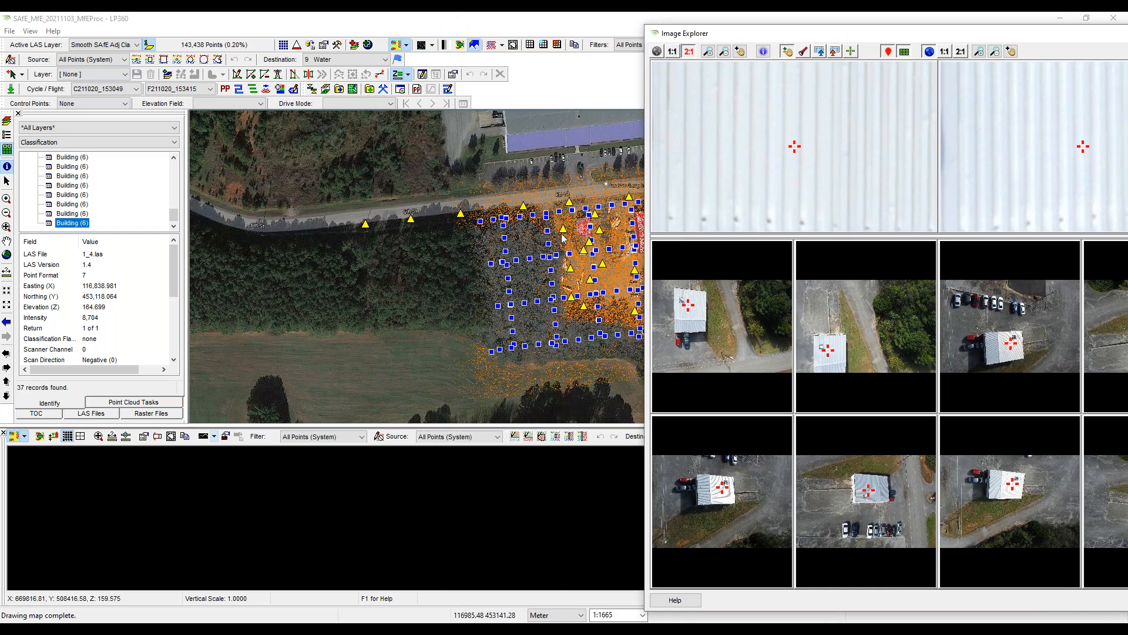
scroll(591, 223, "down", 3)
left_click_drag(968, 33, 720, 30)
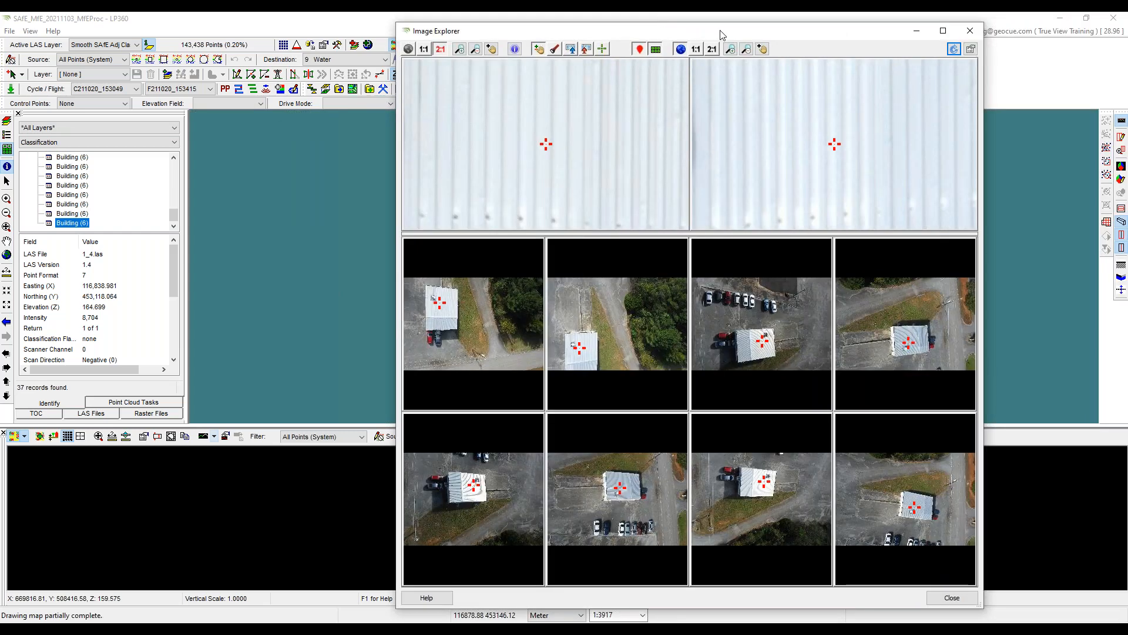
left_click(970, 32)
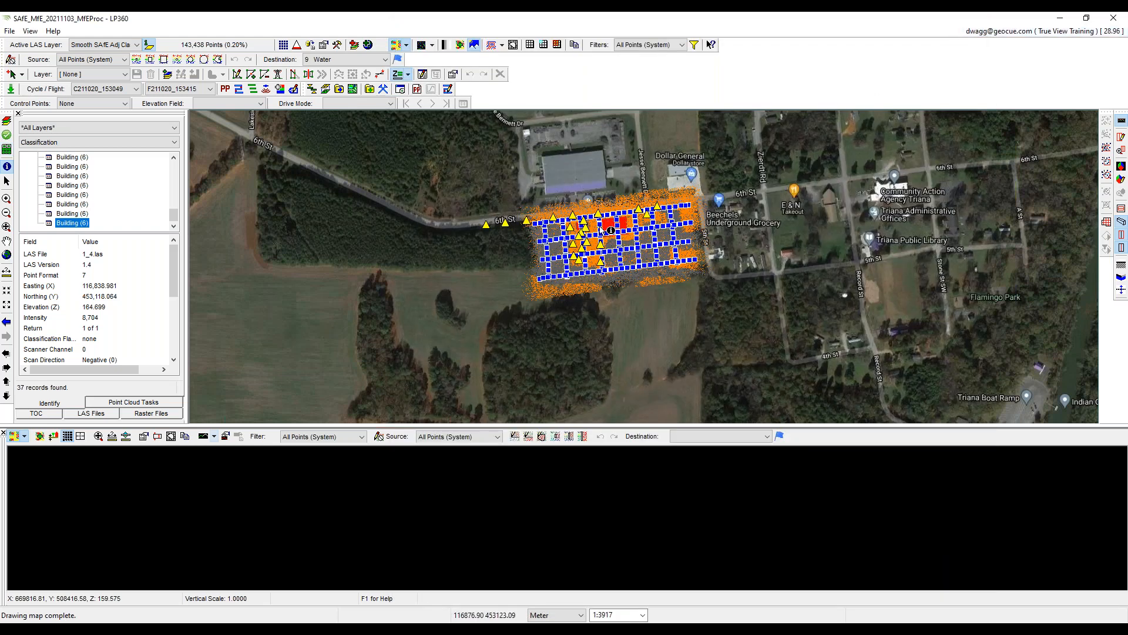
Show the Triana Ortho layer, and hide both _RetainedPhotos layers and the 210518-TRIANA layer.
left_click(47, 414)
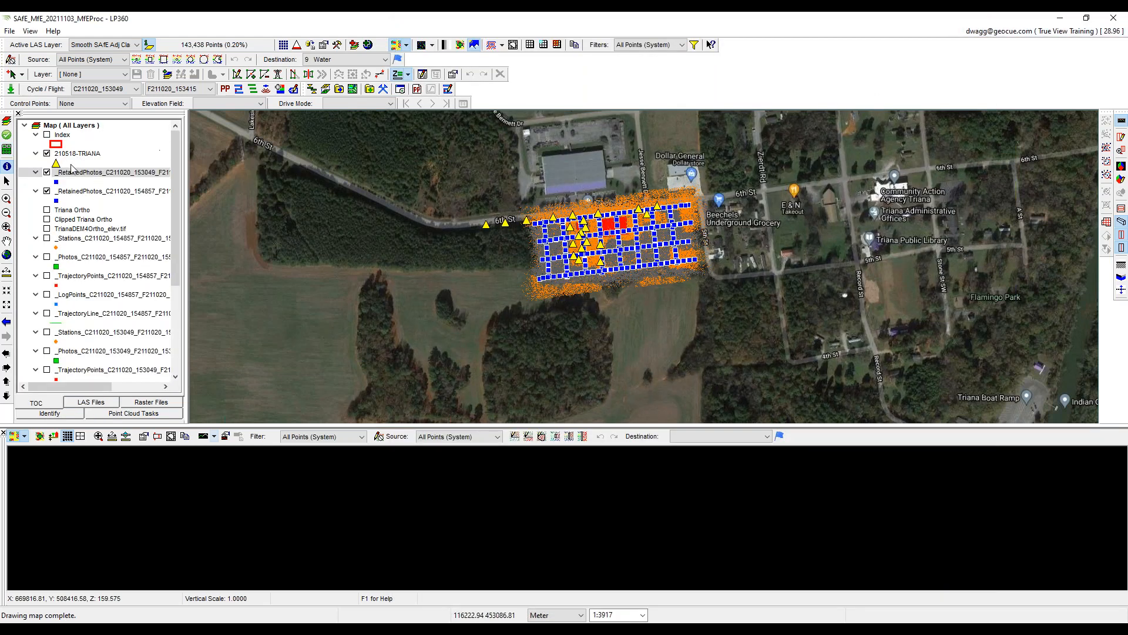
left_click(47, 210)
left_click(47, 172)
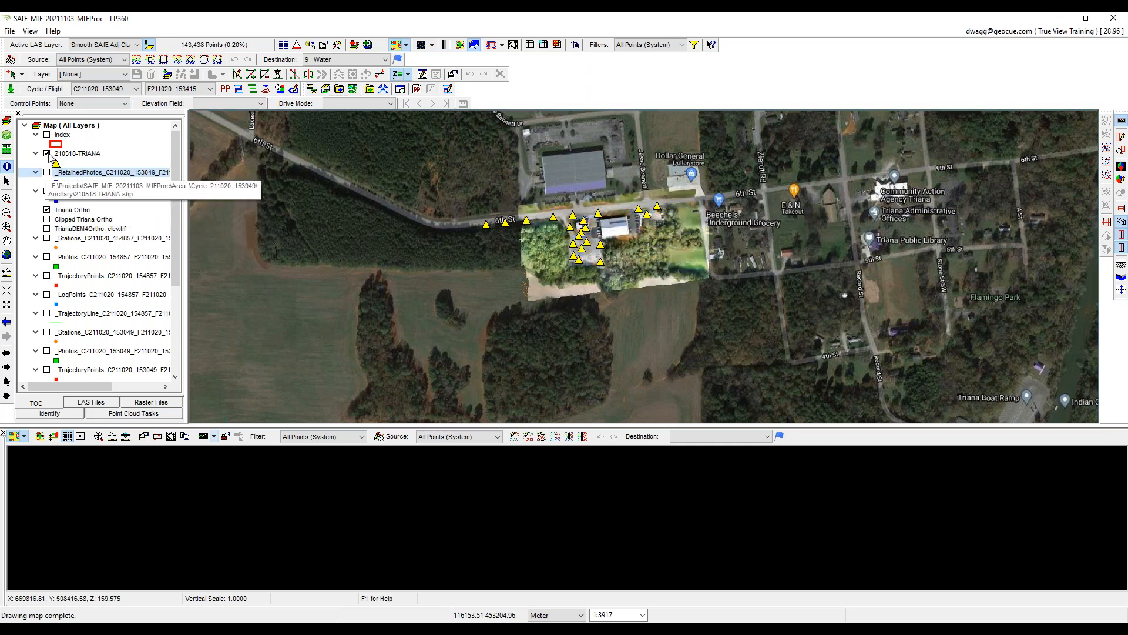
Examine the Triana Ortho image quality along the driveway and trees west of the small white-roofed building.
scroll(585, 237, "up", 5)
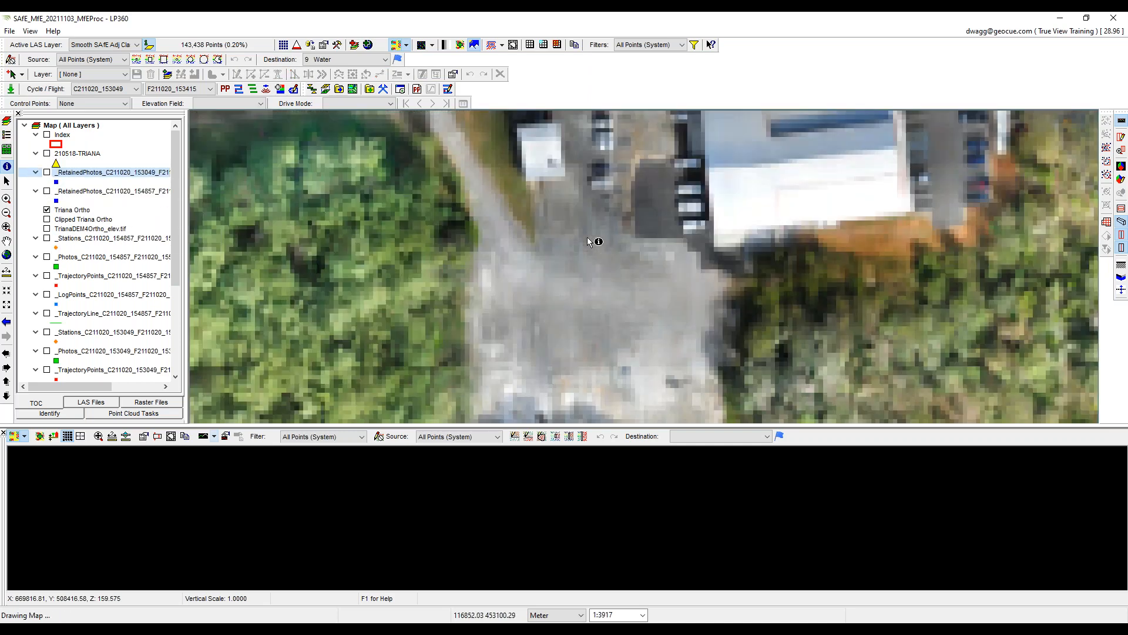
scroll(411, 242, "up", 5)
scroll(411, 241, "up", 1)
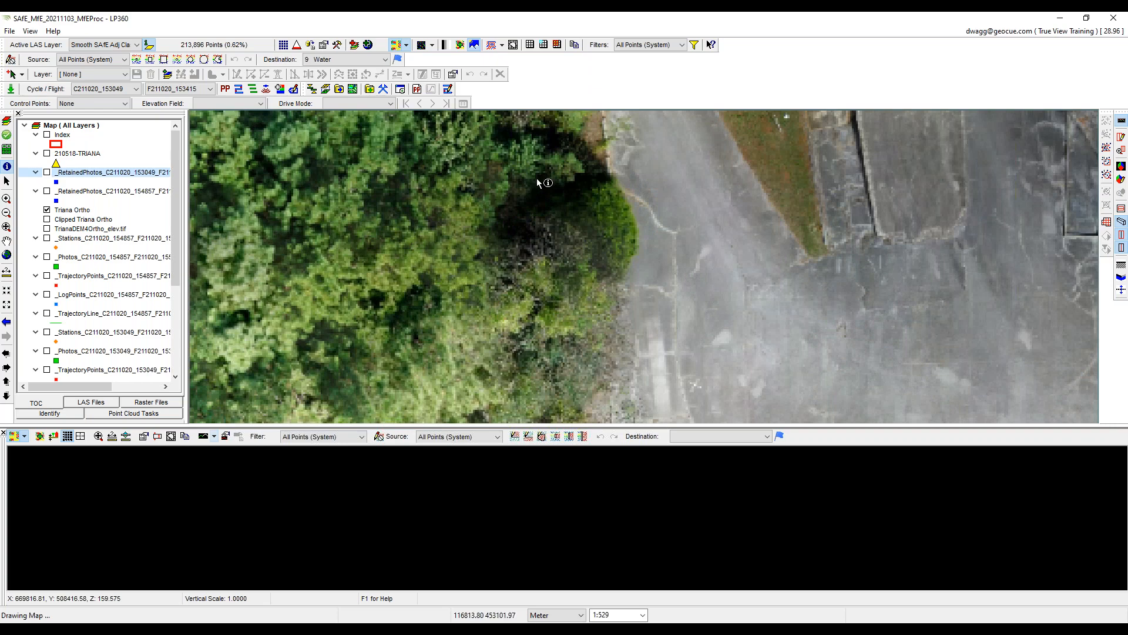
middle_click_drag(507, 124, 413, 306)
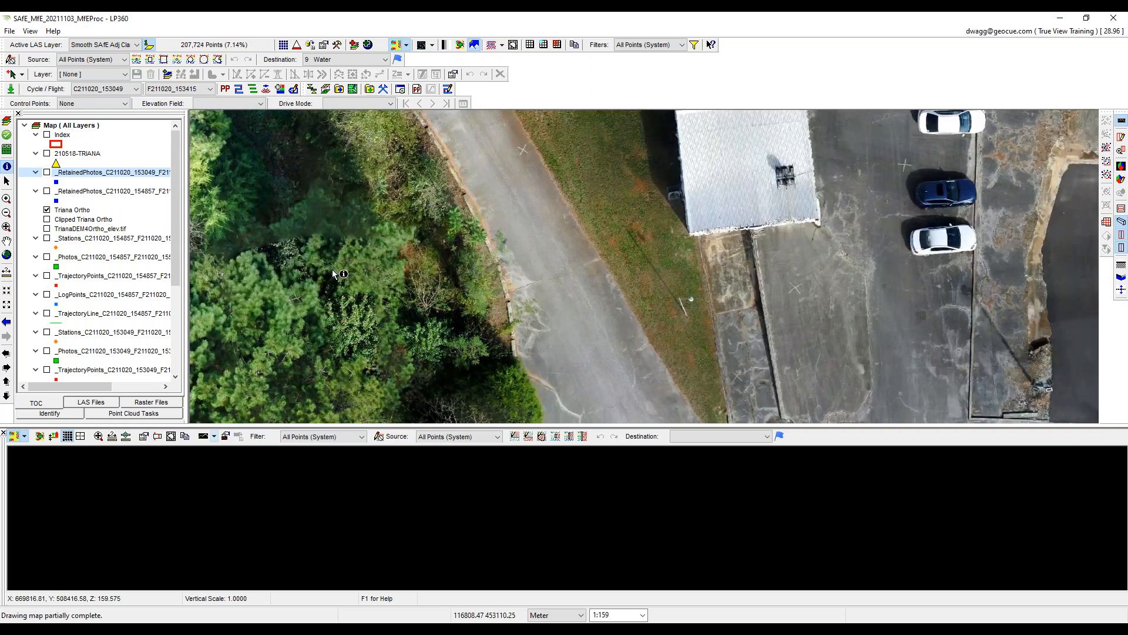
middle_click_drag(322, 192, 700, 252)
middle_click_drag(728, 163, 838, 269)
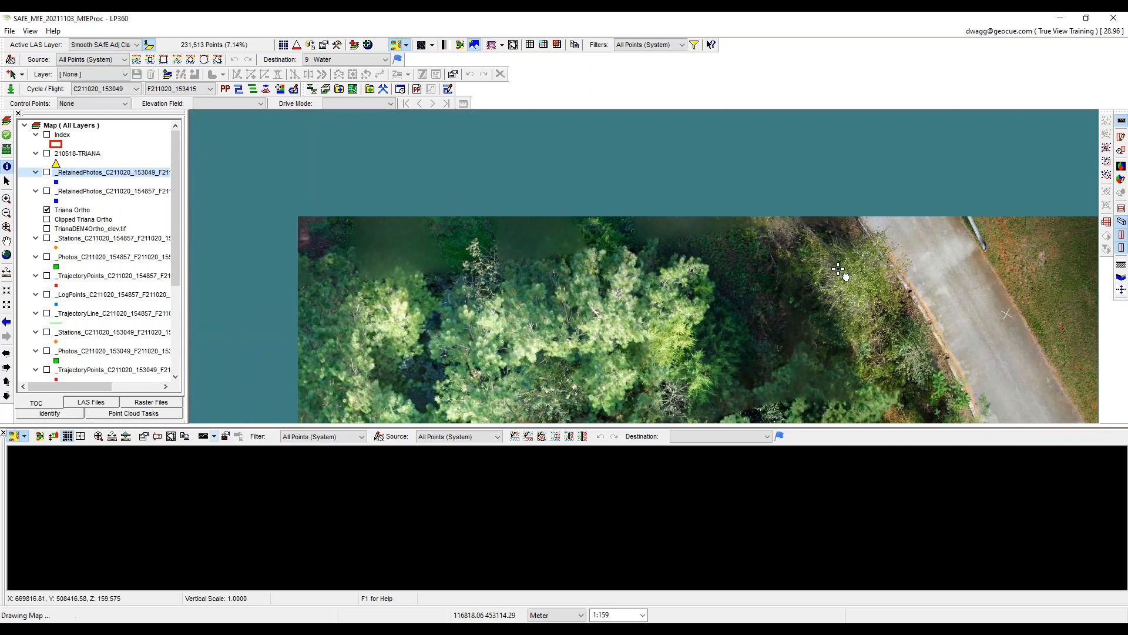
middle_click_drag(974, 257, 822, 209)
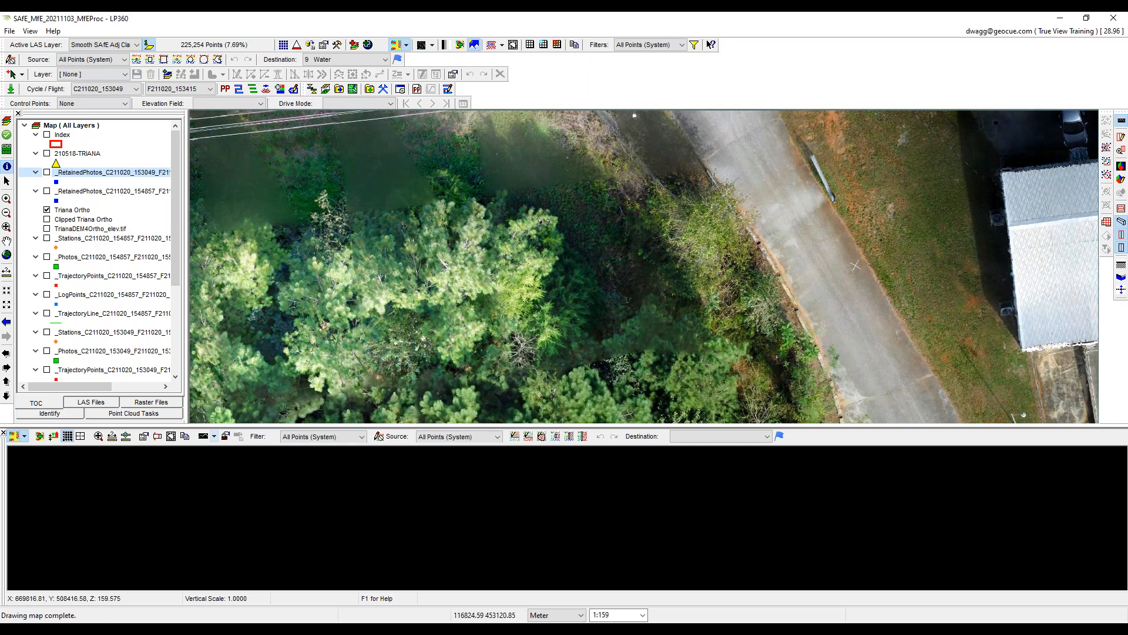
middle_click_drag(942, 241, 724, 153)
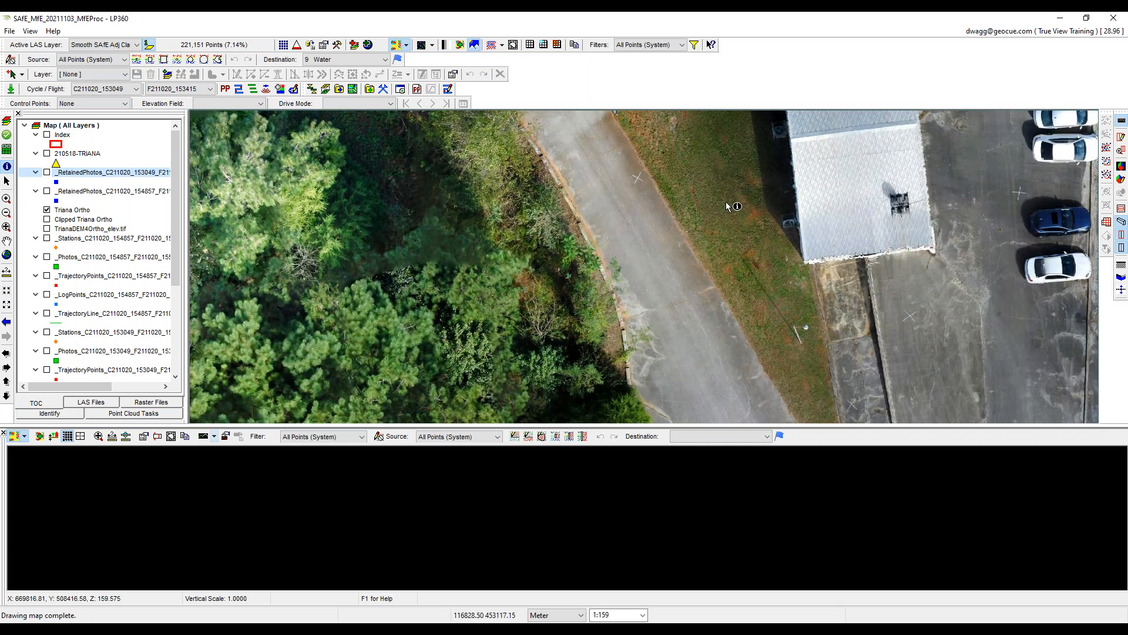
Examine the large building's roof edges and the adjoining parking spaces in the Triana Ortho.
middle_click_drag(802, 156, 540, 283)
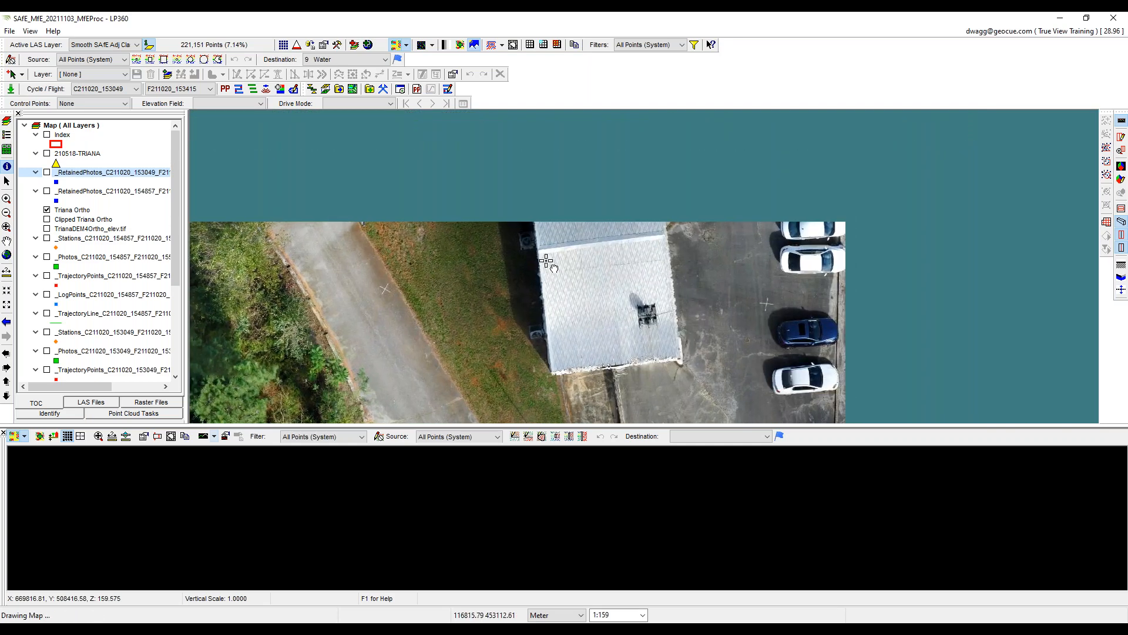
middle_click_drag(1006, 285, 492, 300)
middle_click_drag(838, 275, 499, 191)
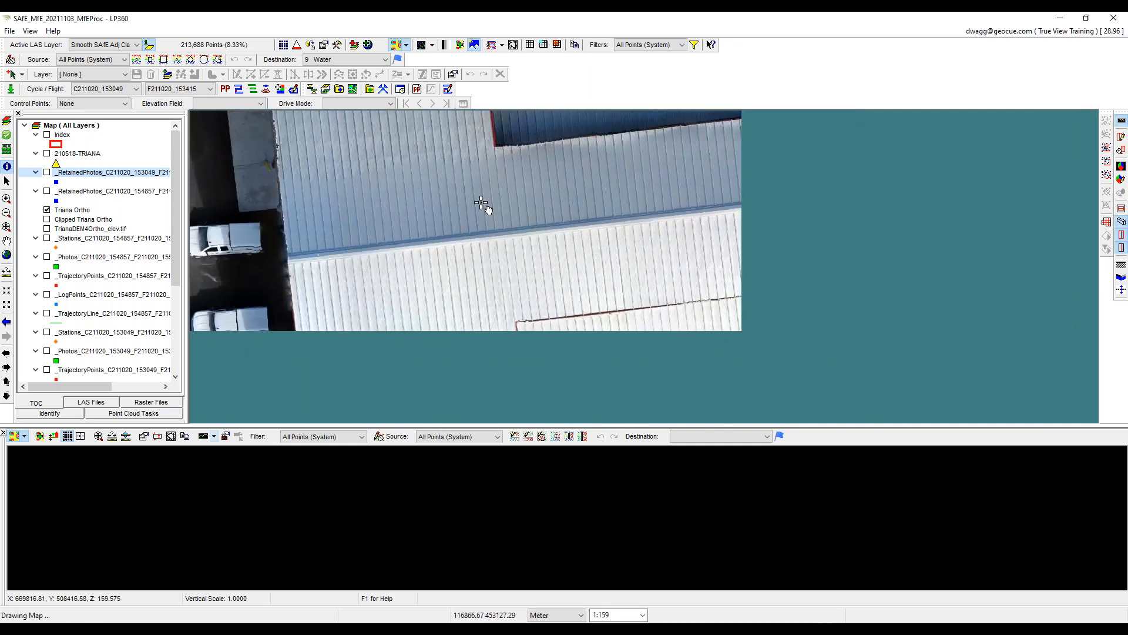
scroll(591, 273, "down", 1)
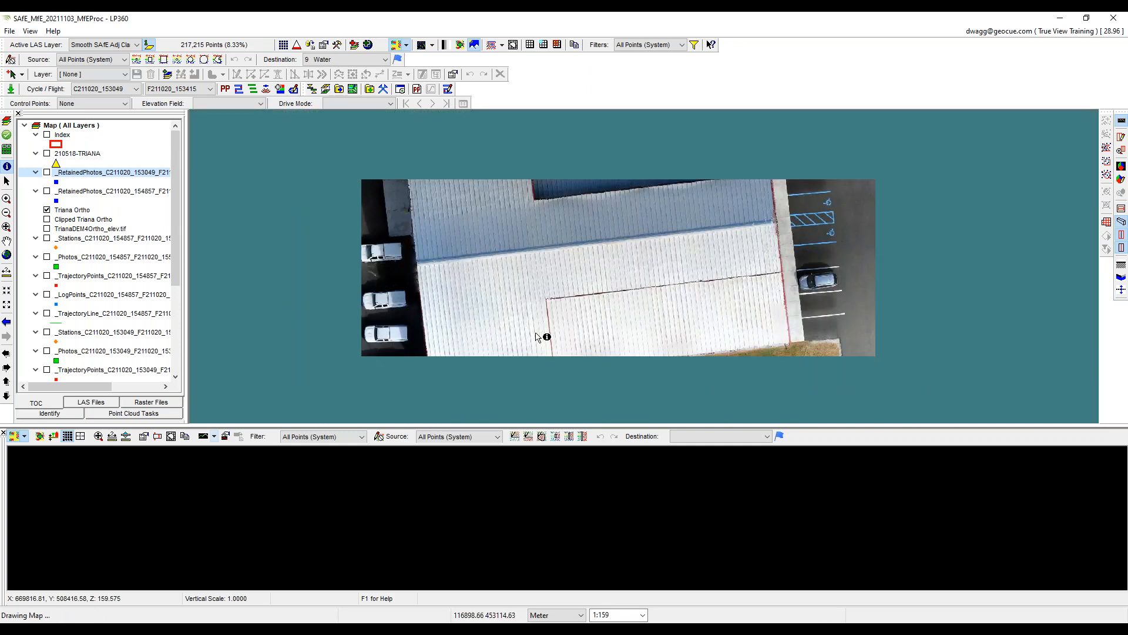
middle_click_drag(541, 335, 574, 259)
middle_click_drag(879, 207, 661, 225)
scroll(652, 203, "up", 2)
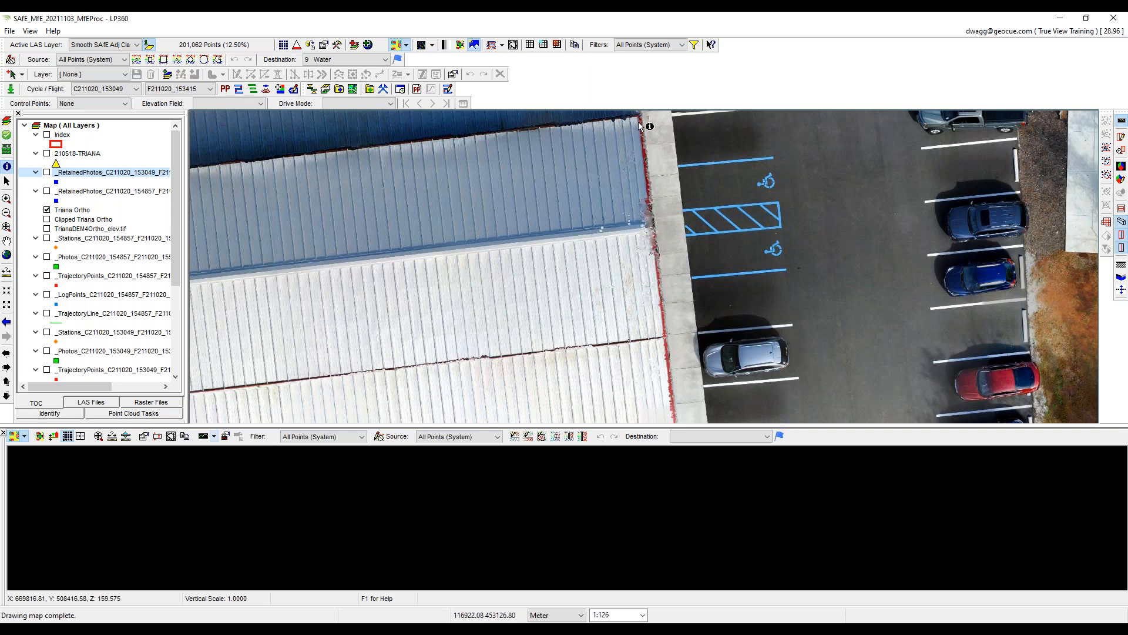
scroll(921, 299, "down", 2)
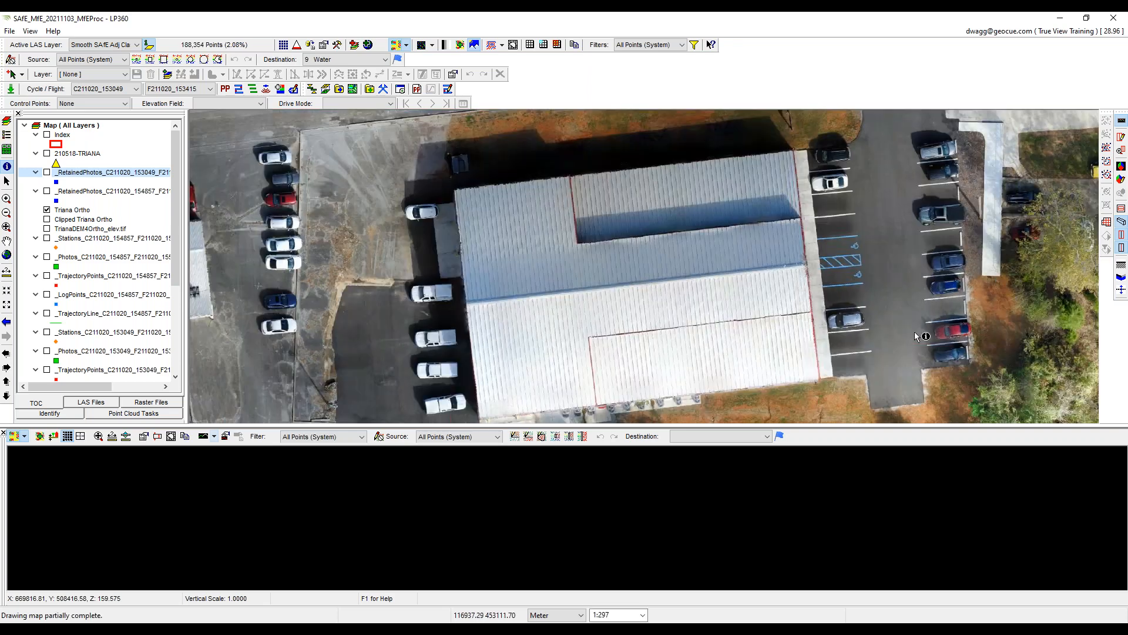
Examine the Triana Ortho east of the large building, across the parking areas, trees and grass field.
middle_click_drag(905, 321, 872, 199)
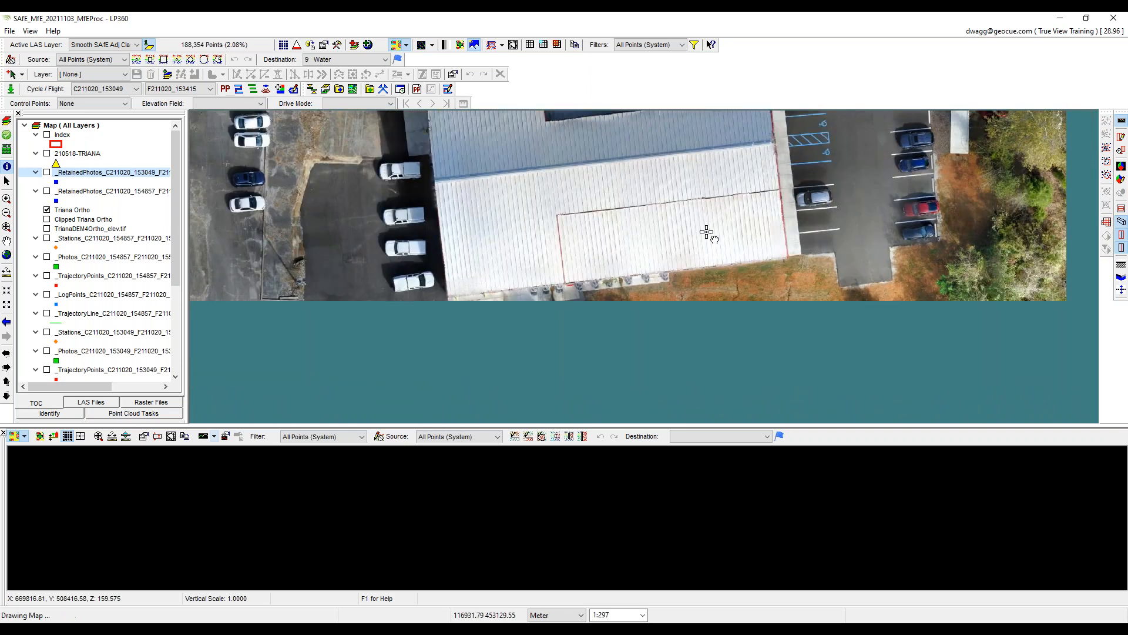
middle_click_drag(946, 182, 727, 412)
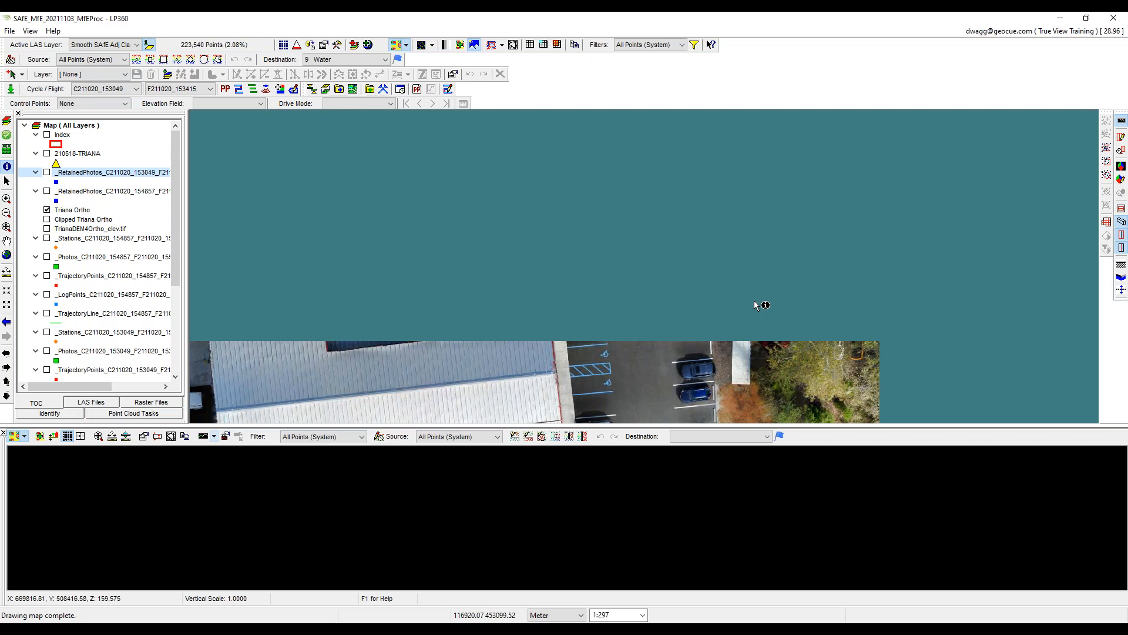
middle_click_drag(739, 390, 725, 267)
middle_click_drag(792, 165, 648, 354)
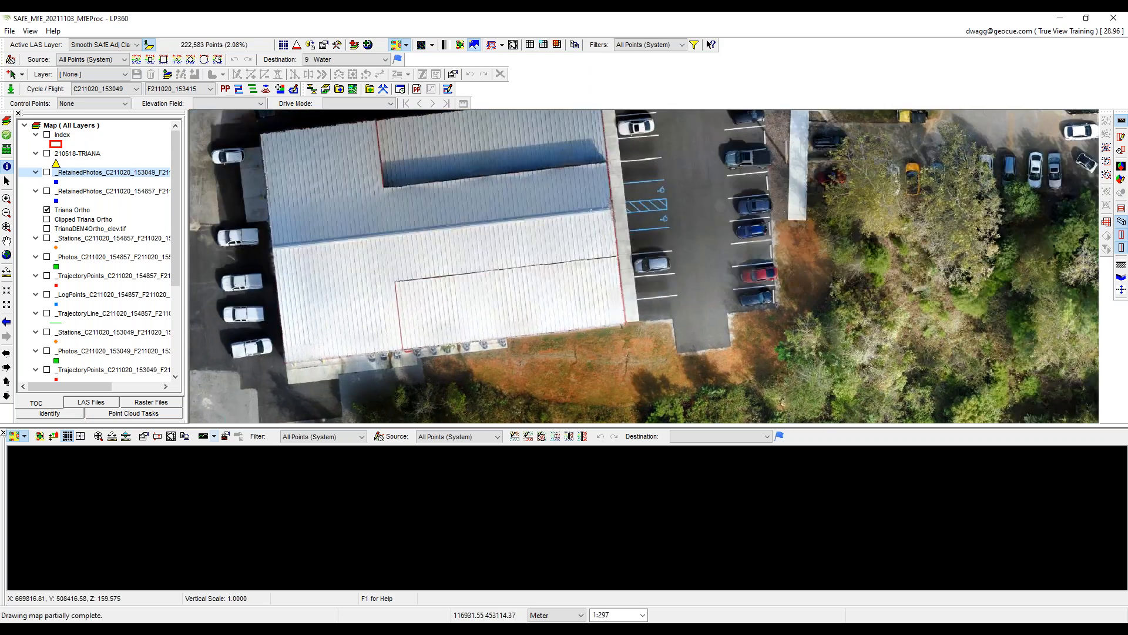
middle_click_drag(766, 204, 584, 333)
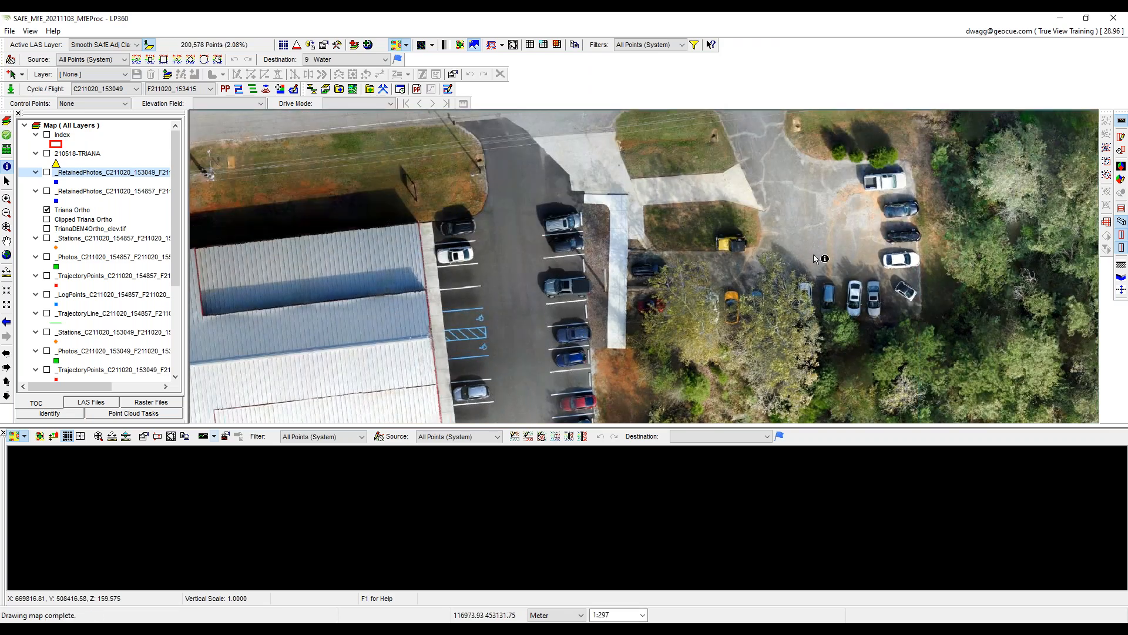
middle_click_drag(773, 286, 420, 268)
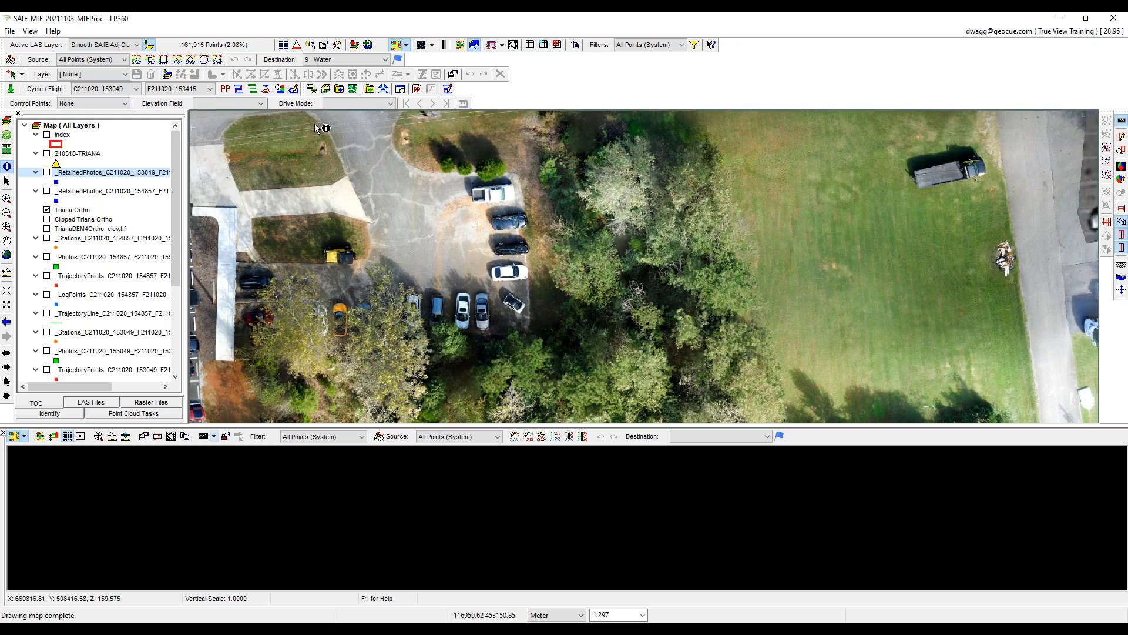
Zoom to the full Triana Ortho layer and open the Clip Raster to Boundary point cloud task.
right_click(66, 211)
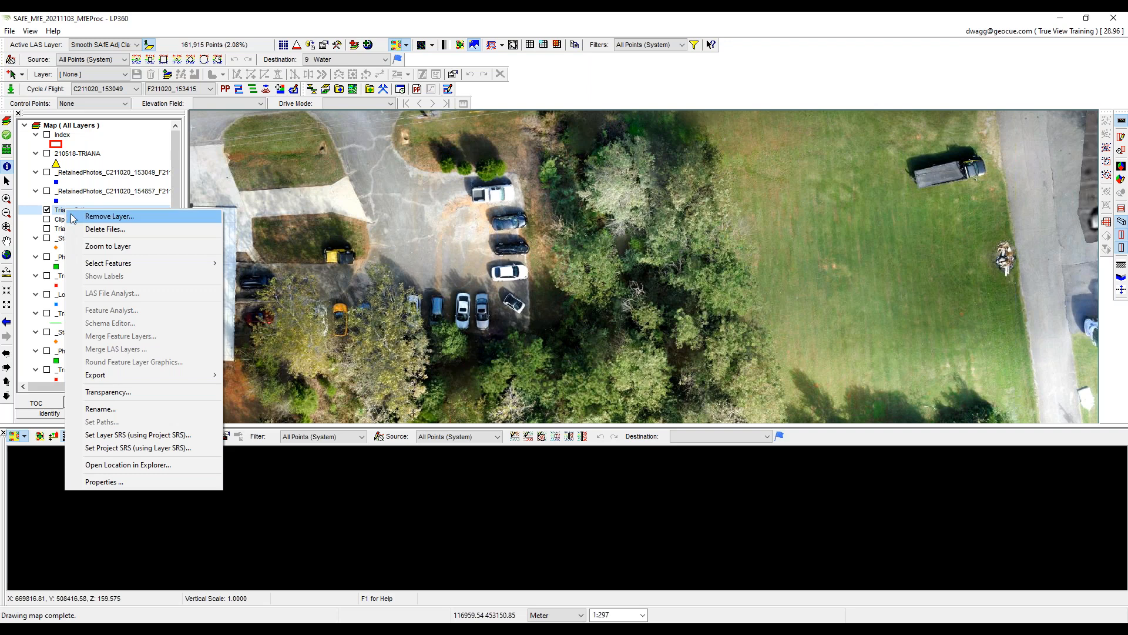
left_click(108, 246)
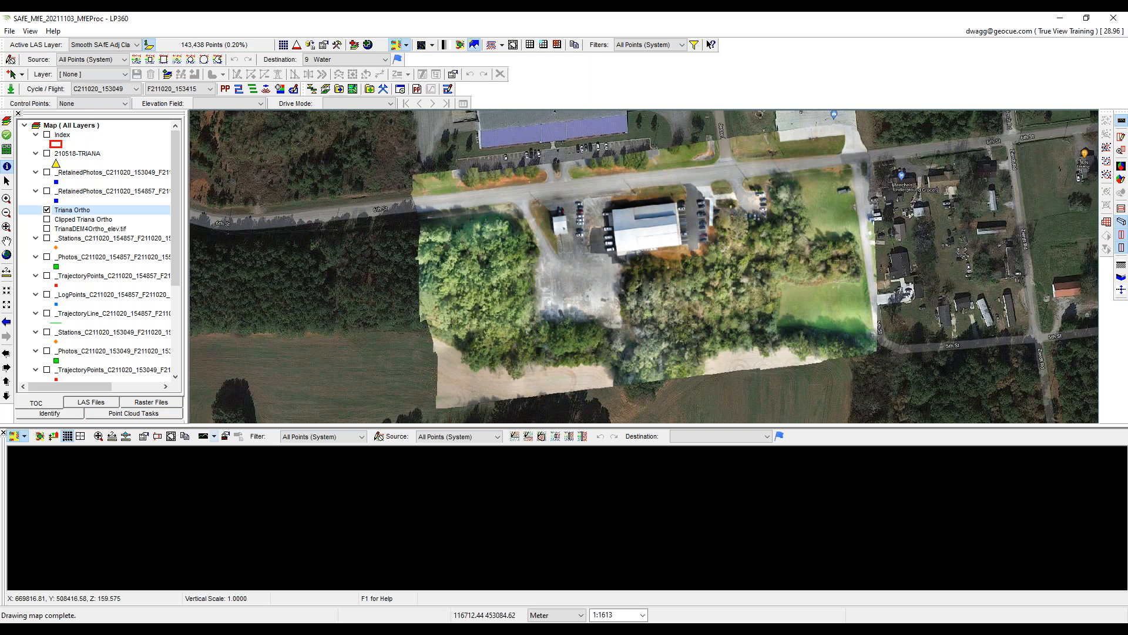
left_click(114, 411)
left_click(124, 148)
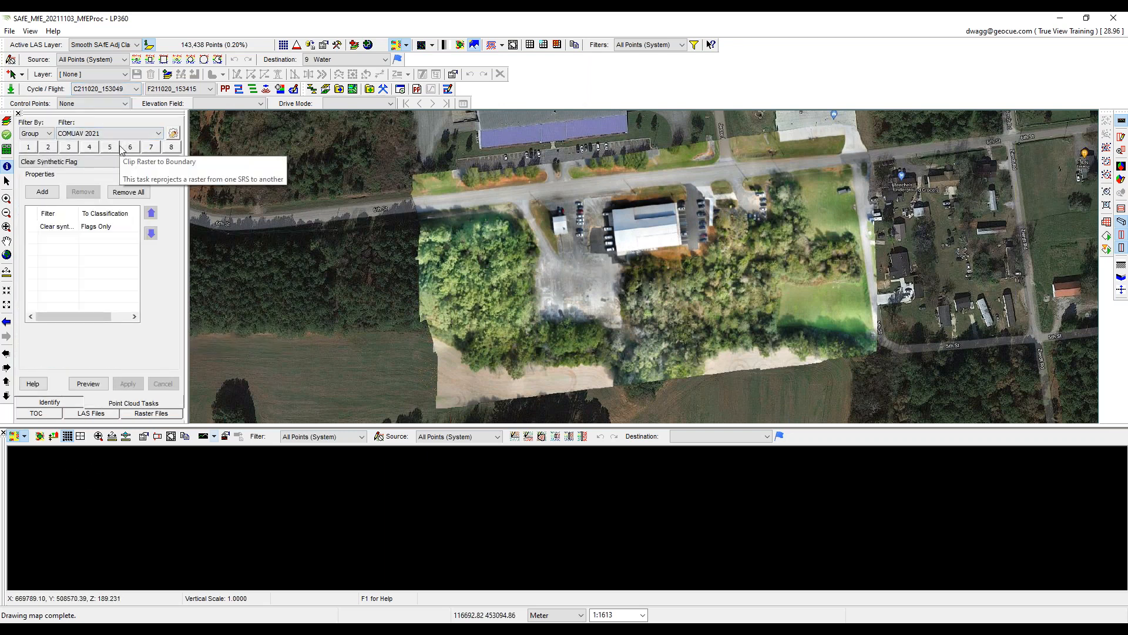
left_click(144, 149)
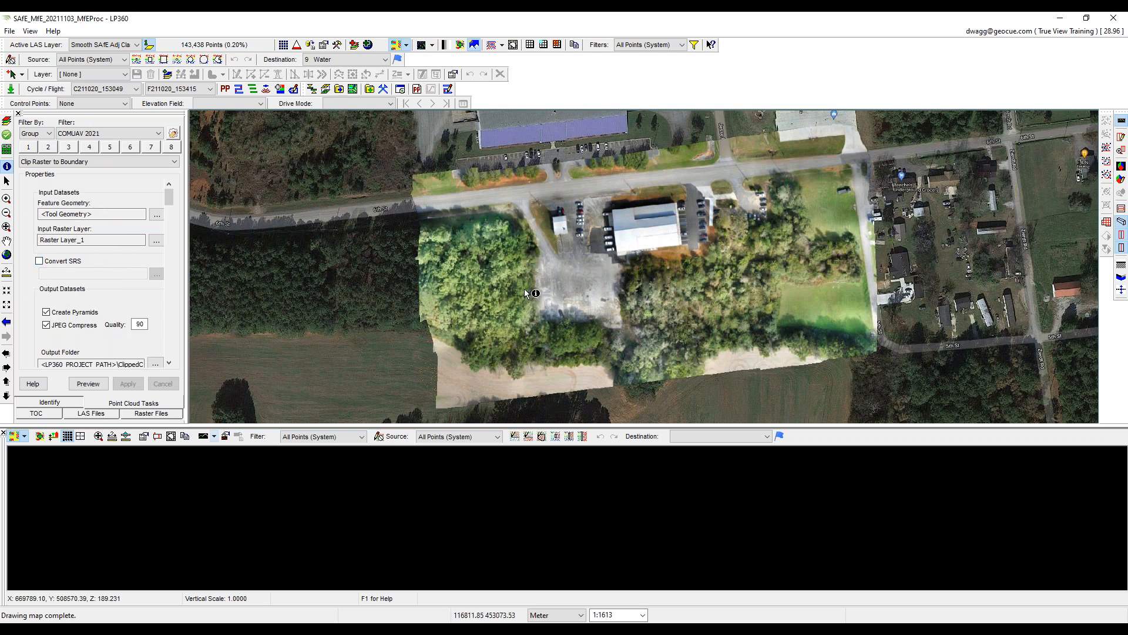
Sketch a polygon boundary for Clip Raster to Boundary around the central trees, parking area and large building of the Triana Ortho.
left_click(1108, 147)
left_click(525, 378)
left_click(481, 302)
left_click(482, 224)
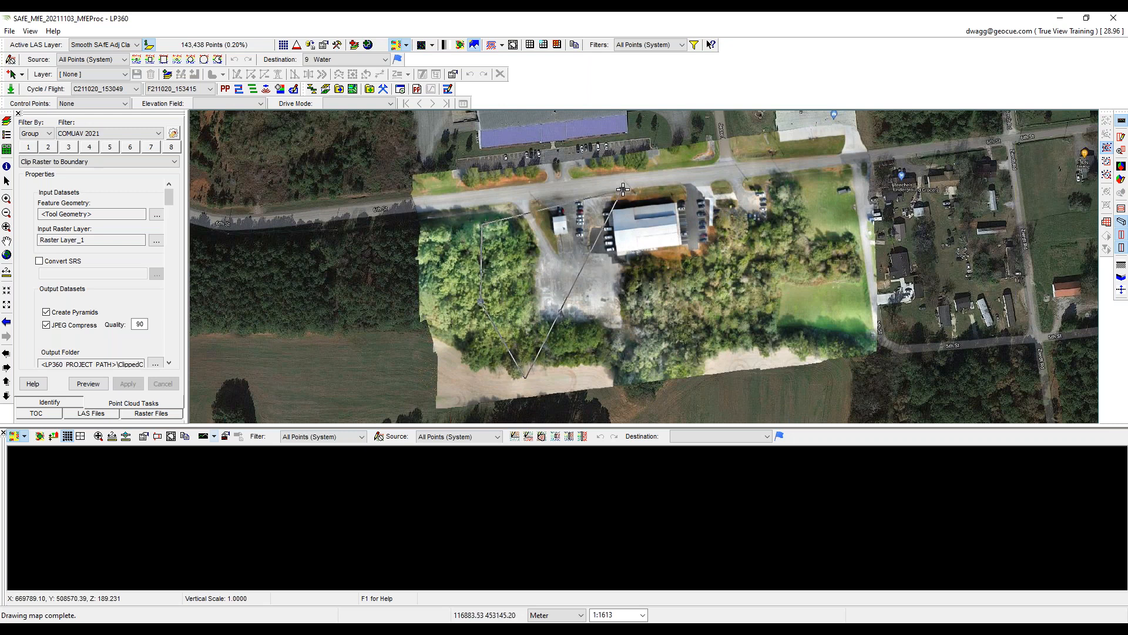
left_click(786, 173)
left_click(831, 287)
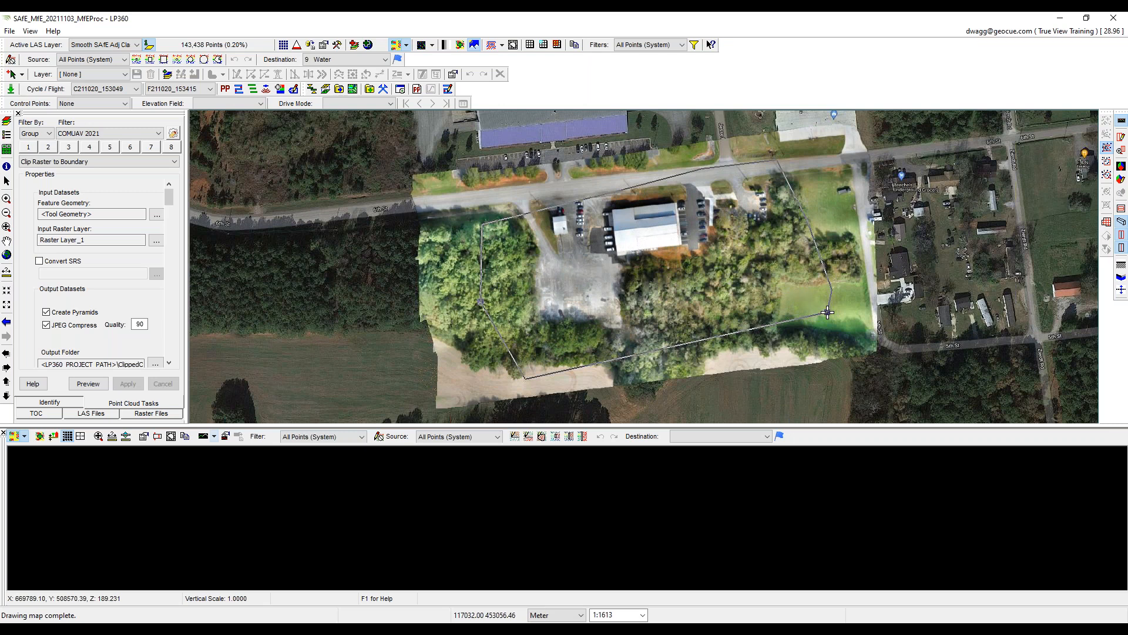
double_click(827, 314)
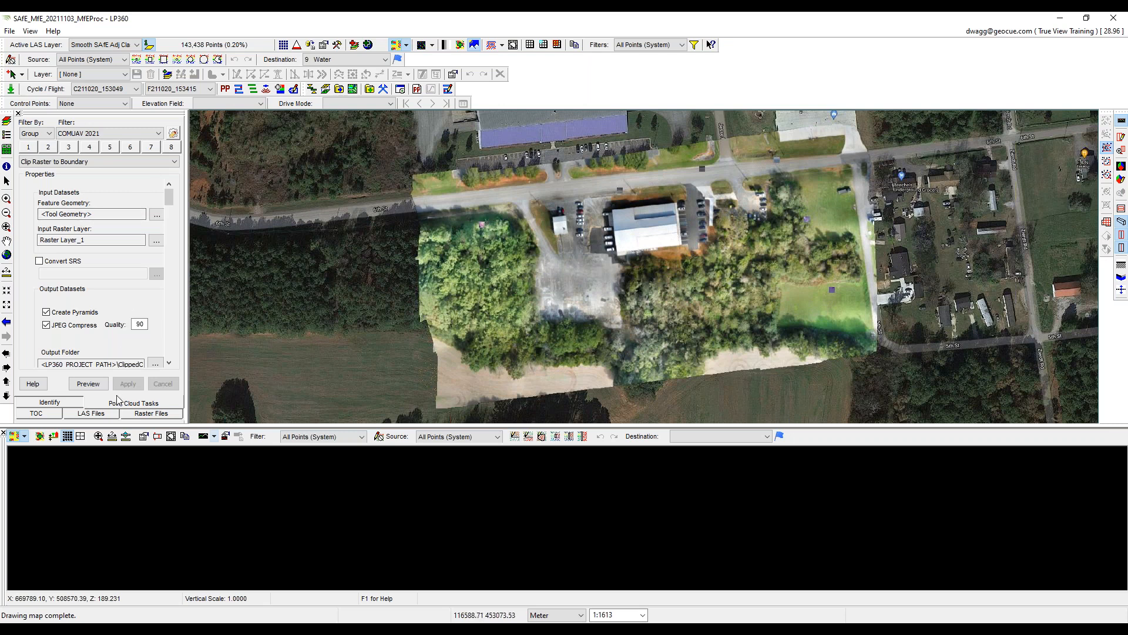
Review the TV Grid Generator task's properties and display the Index tile layer over the ortho.
left_click(170, 149)
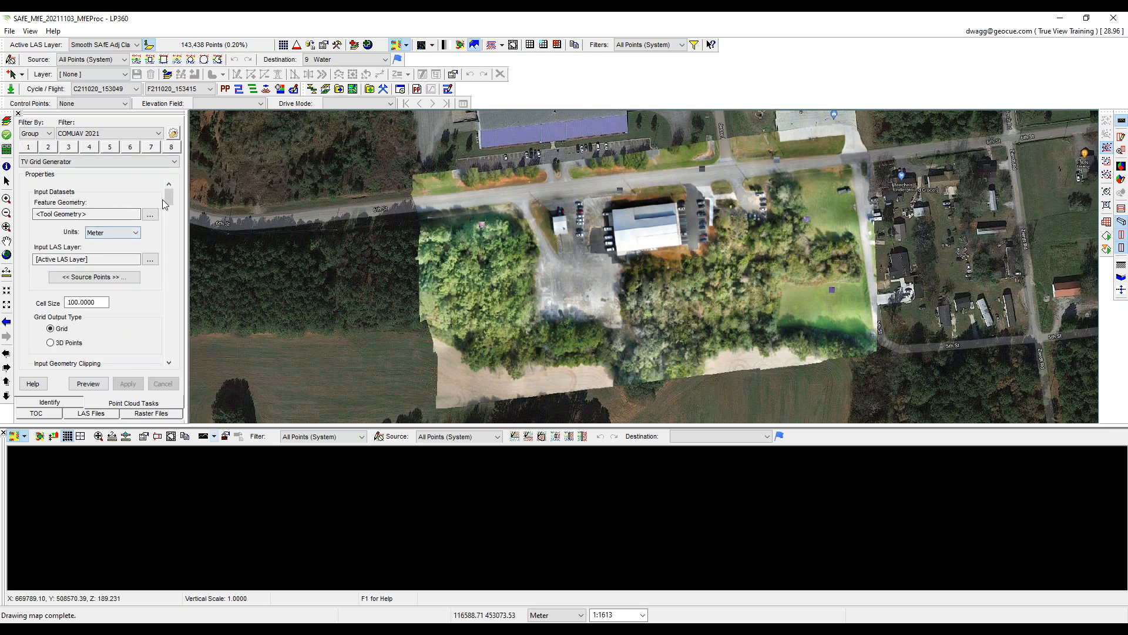
scroll(168, 203, "down", 3)
left_click(6, 135)
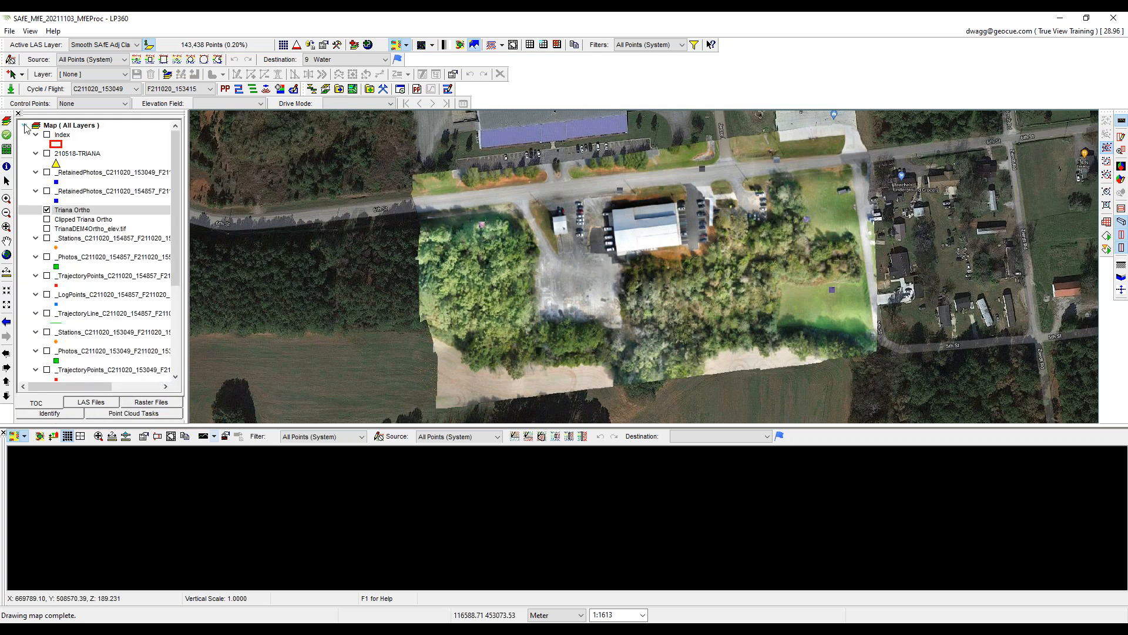
left_click(47, 135)
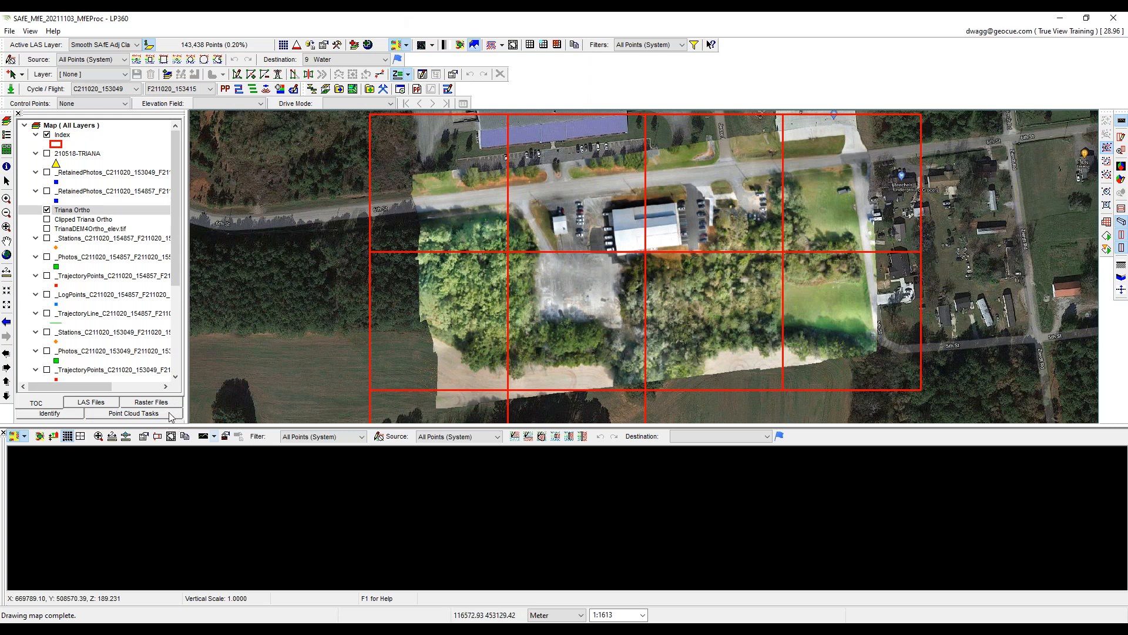
Return to the point cloud tasks and bring up the Clip Raster to Boundary settings again.
left_click(135, 414)
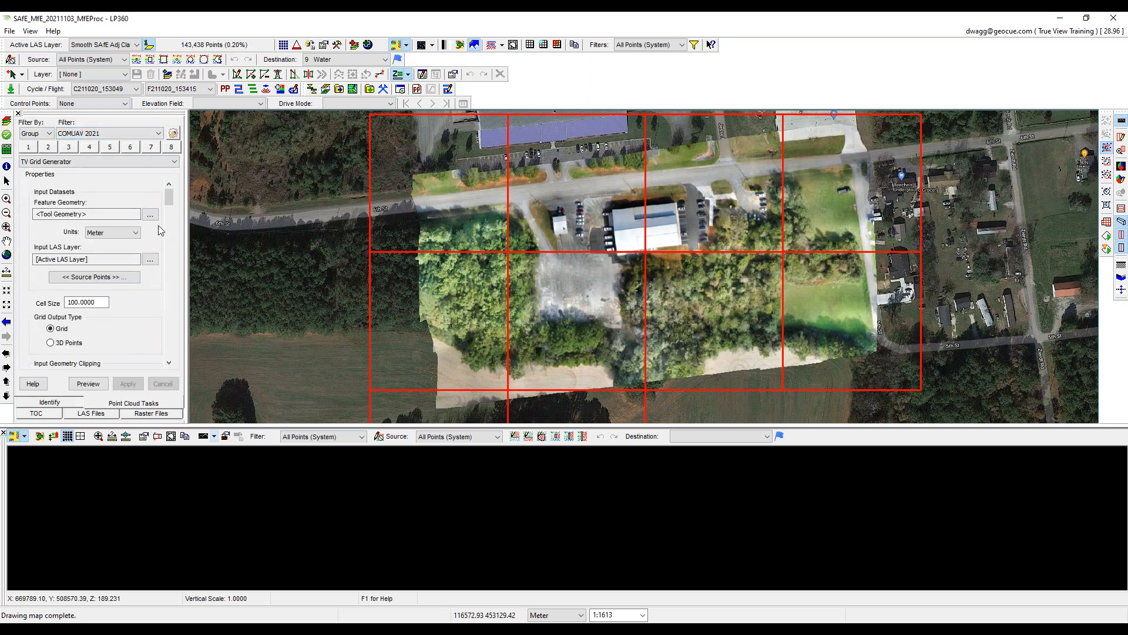
left_click(93, 147)
left_click(110, 148)
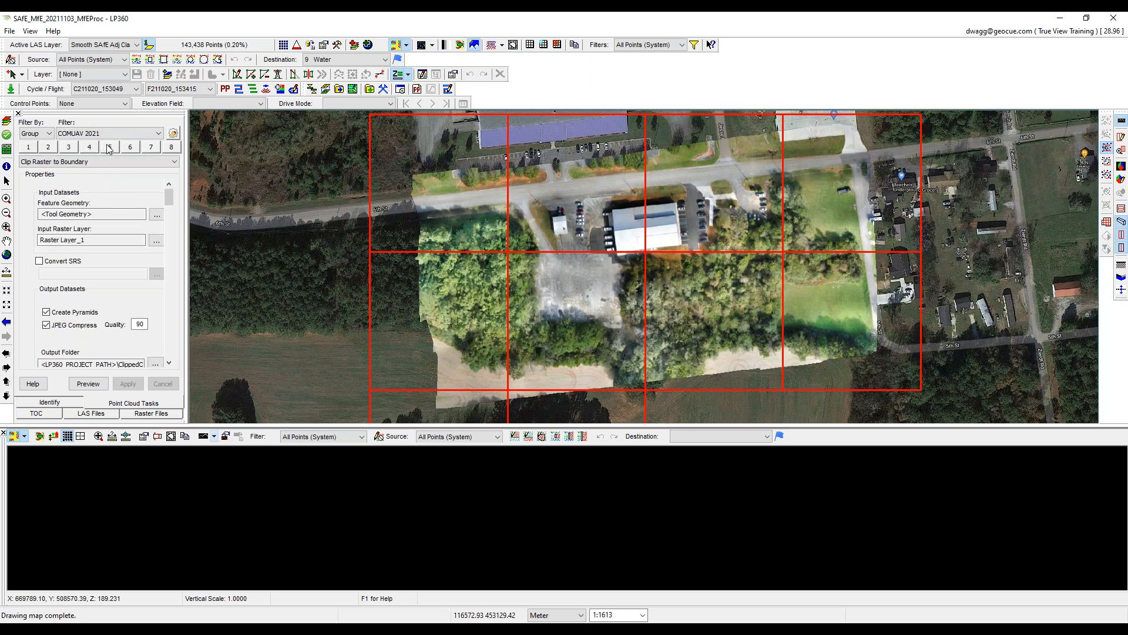
Hide the Index and Triana Ortho layers and display the Clipped Triana Ortho layer for inspection.
left_click(36, 413)
left_click(47, 135)
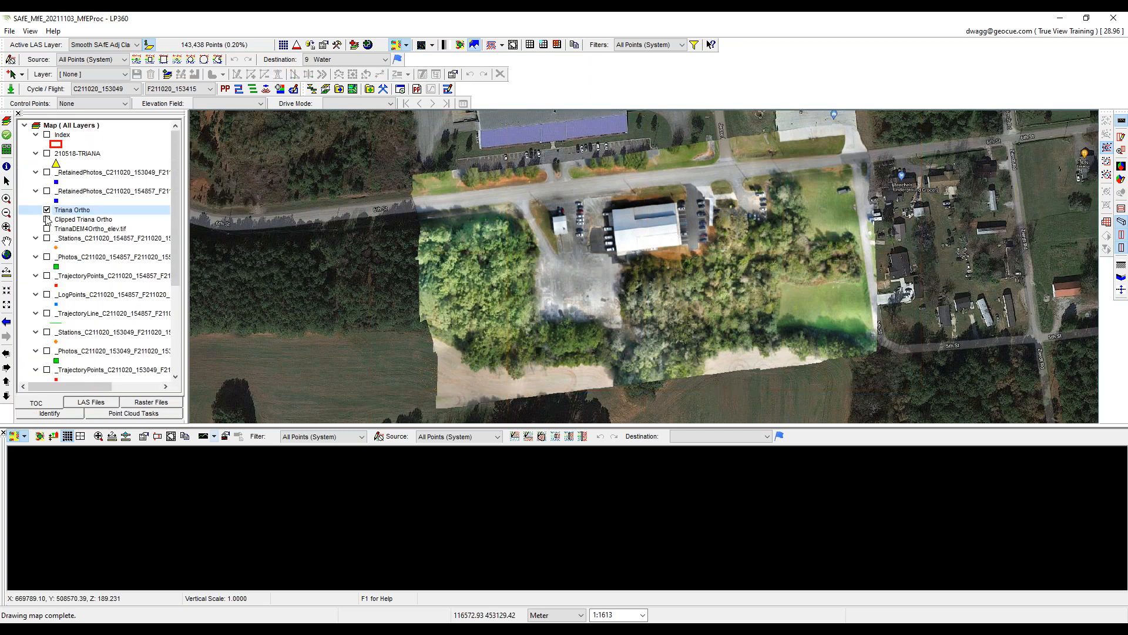
left_click(47, 227)
left_click(47, 210)
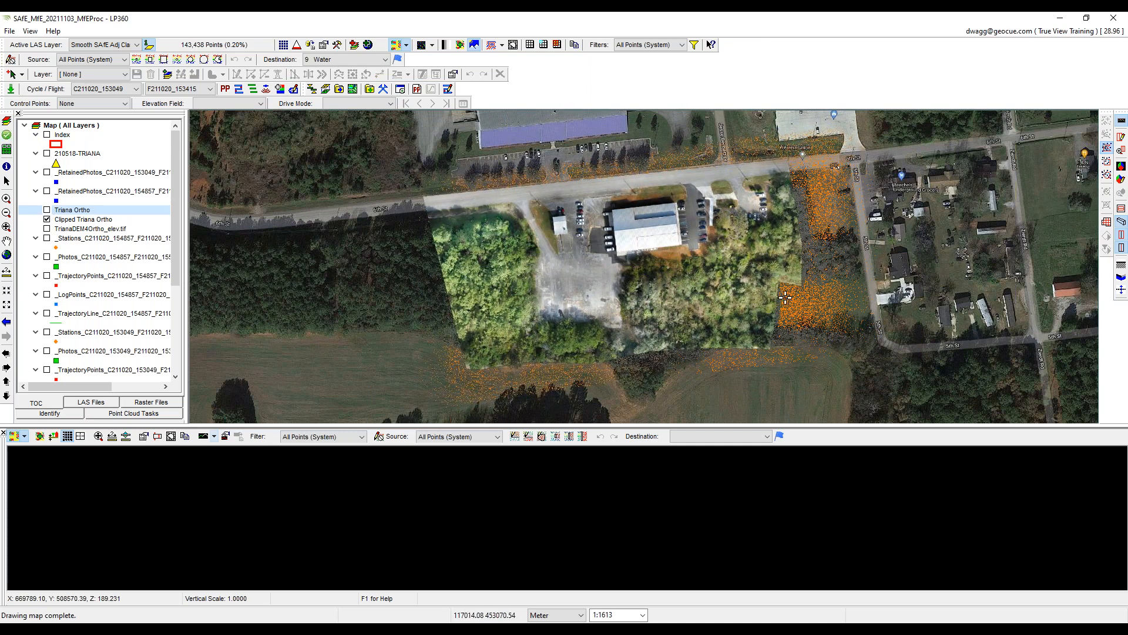
scroll(732, 304, "up", 2)
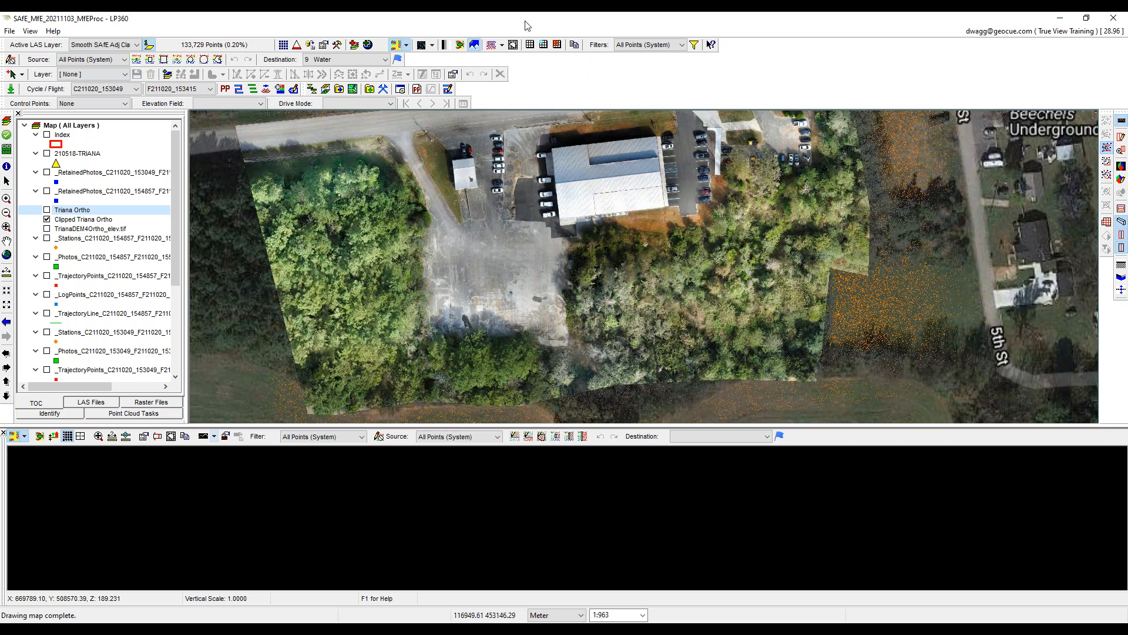
Check the state of the submitted processing jobs in the Job Manager and close it.
left_click(7, 254)
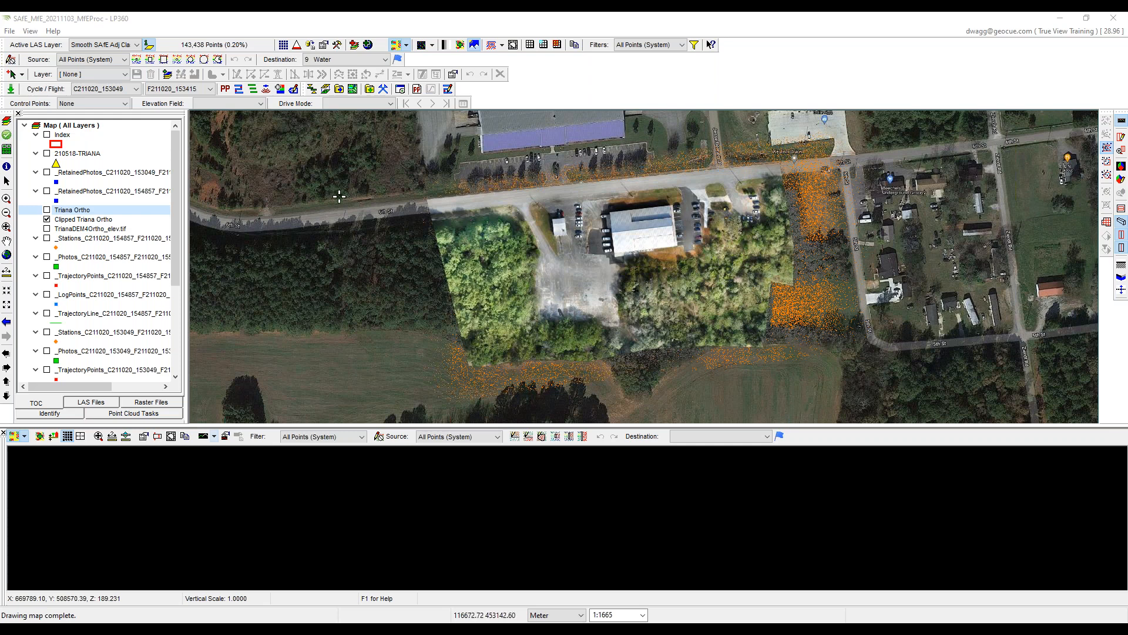
left_click(7, 135)
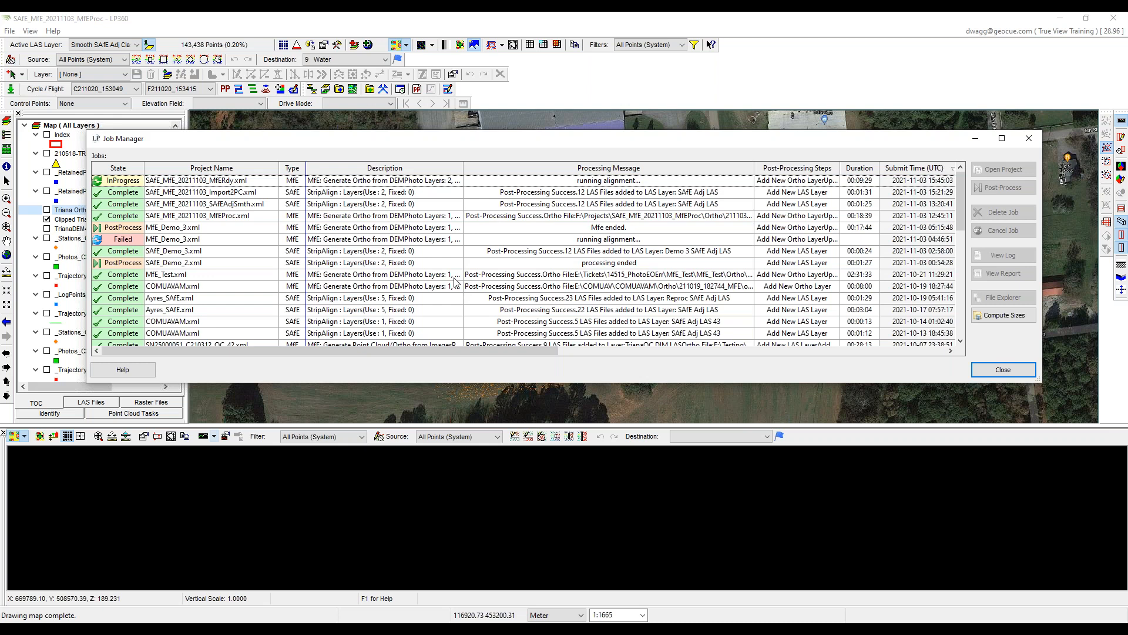
left_click(993, 369)
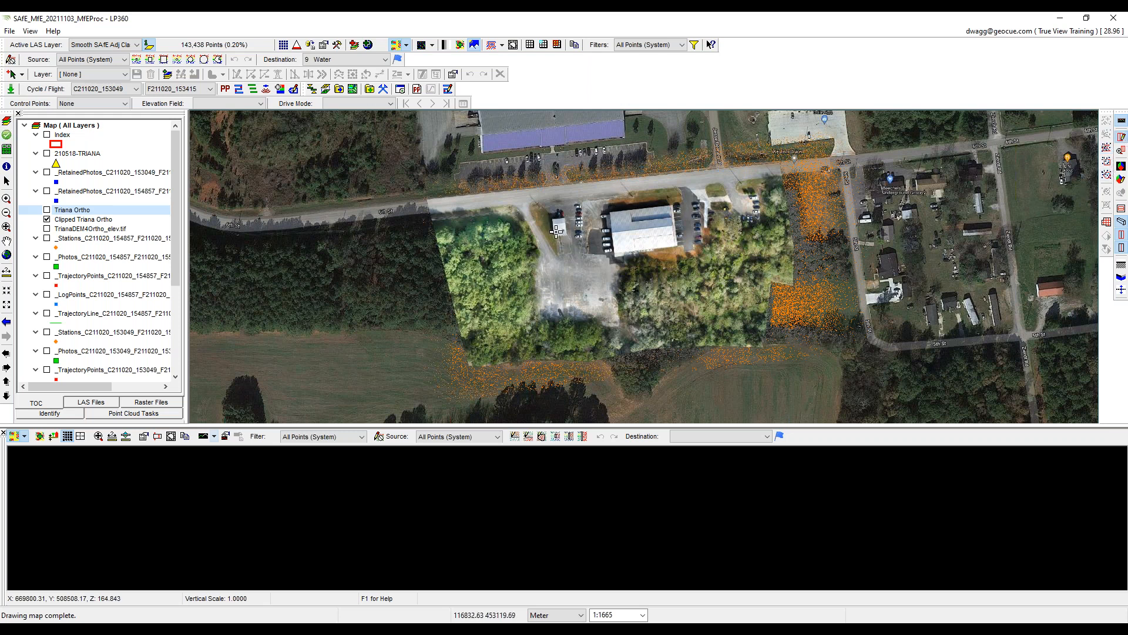
Cut a profile across the western end of the large white roof and recolor its points to inspect the roof surface.
left_click(617, 204)
left_click(618, 269)
key("Return")
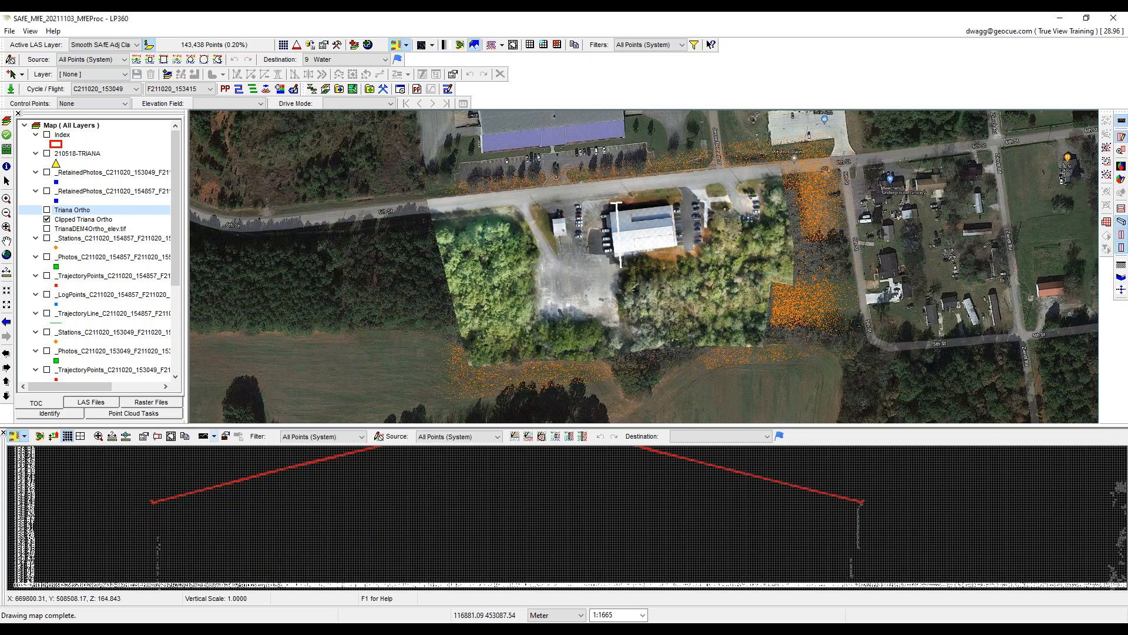
left_click(24, 436)
left_click(42, 469)
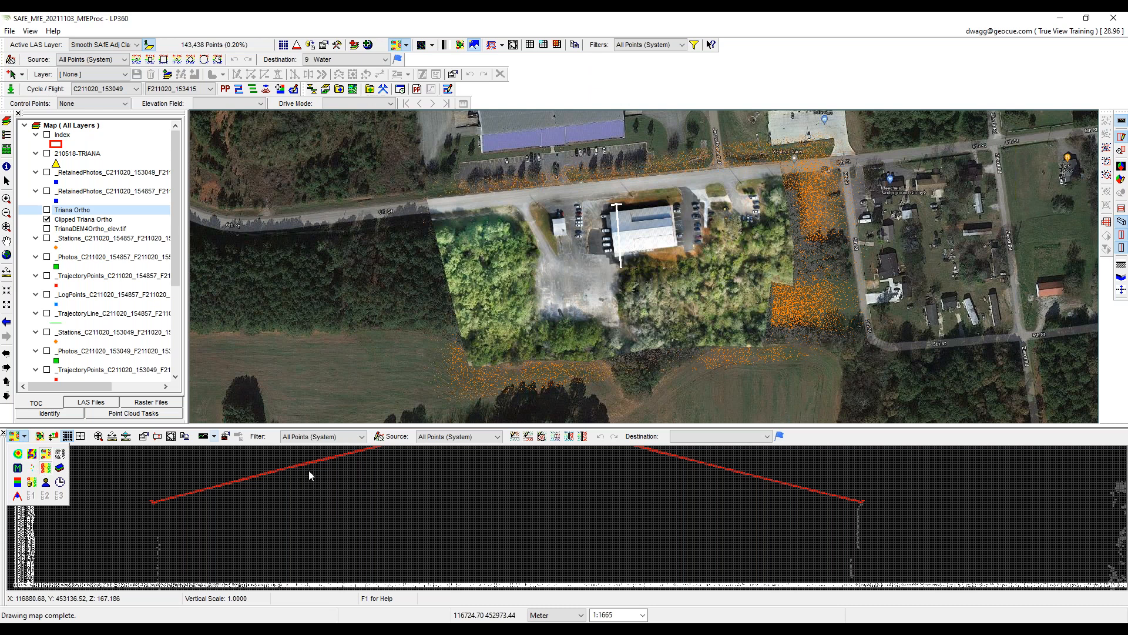
scroll(343, 472, "up", 2)
middle_click_drag(347, 467, 378, 559)
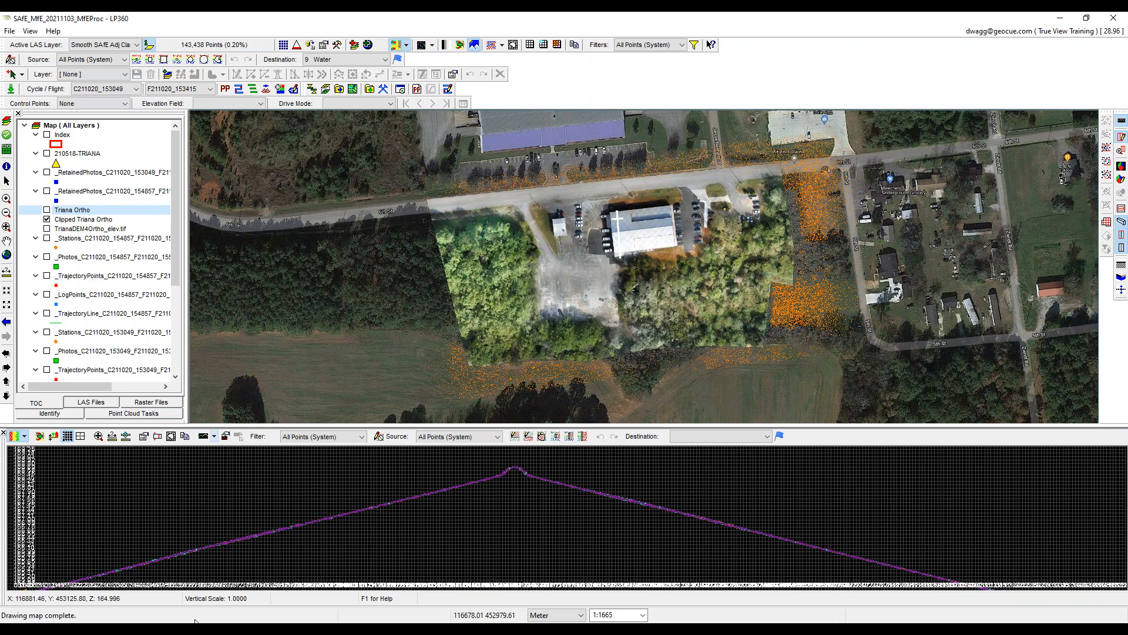
Switch to the GeoCue support site in the browser and search its knowledge base for "evo".
mouse_move(195, 620)
left_click(247, 603)
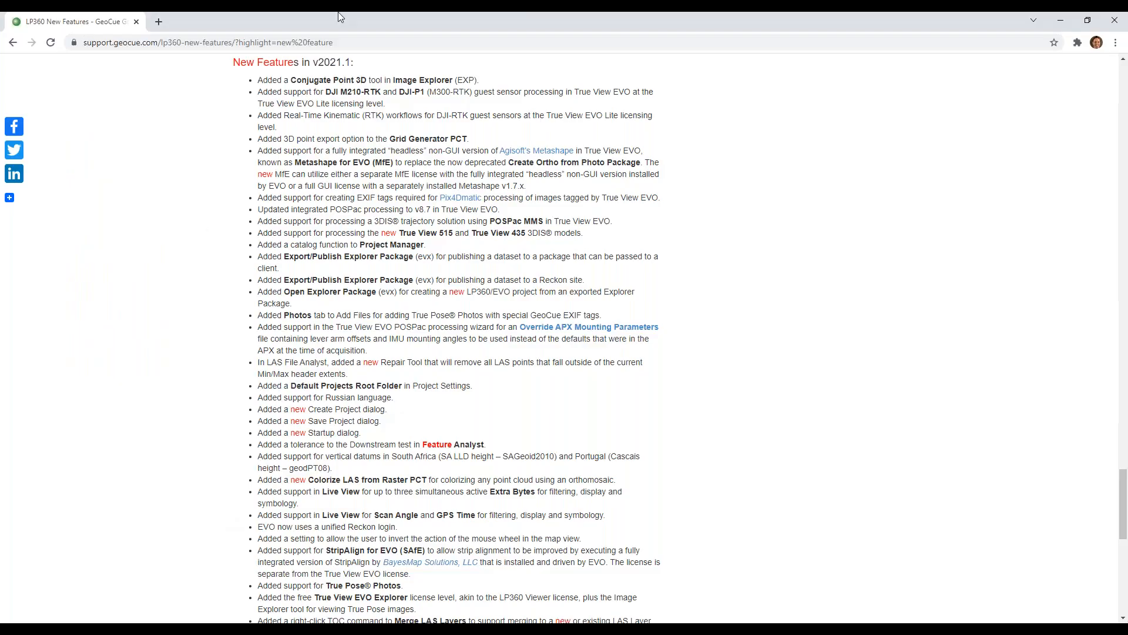
scroll(403, 256, "up", 20)
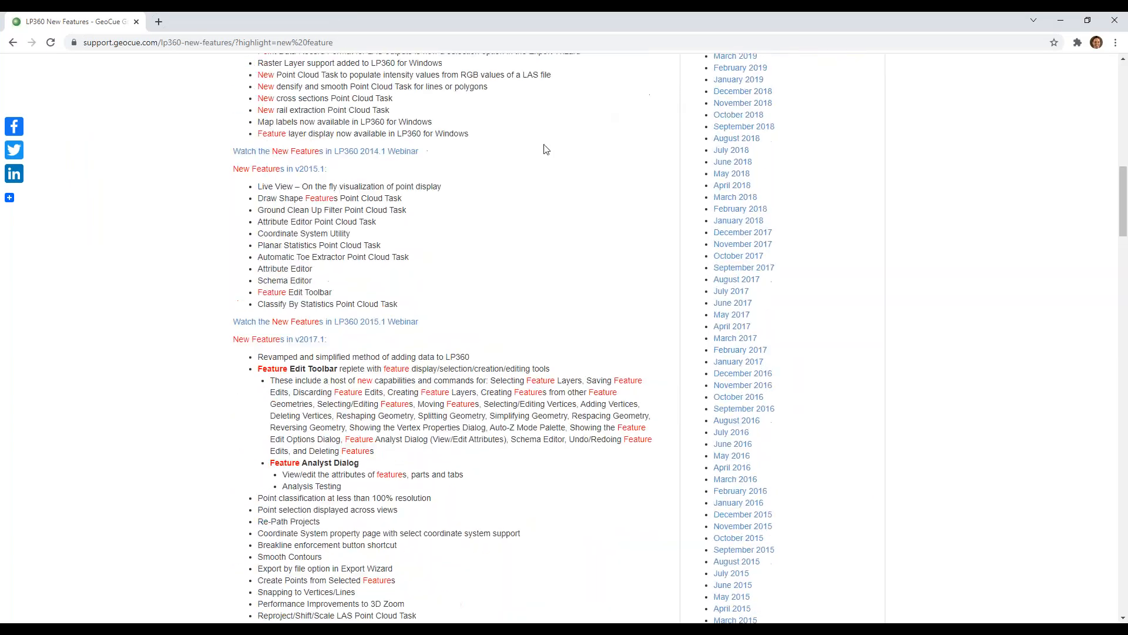
scroll(528, 169, "up", 1)
left_click(764, 148)
type("evo")
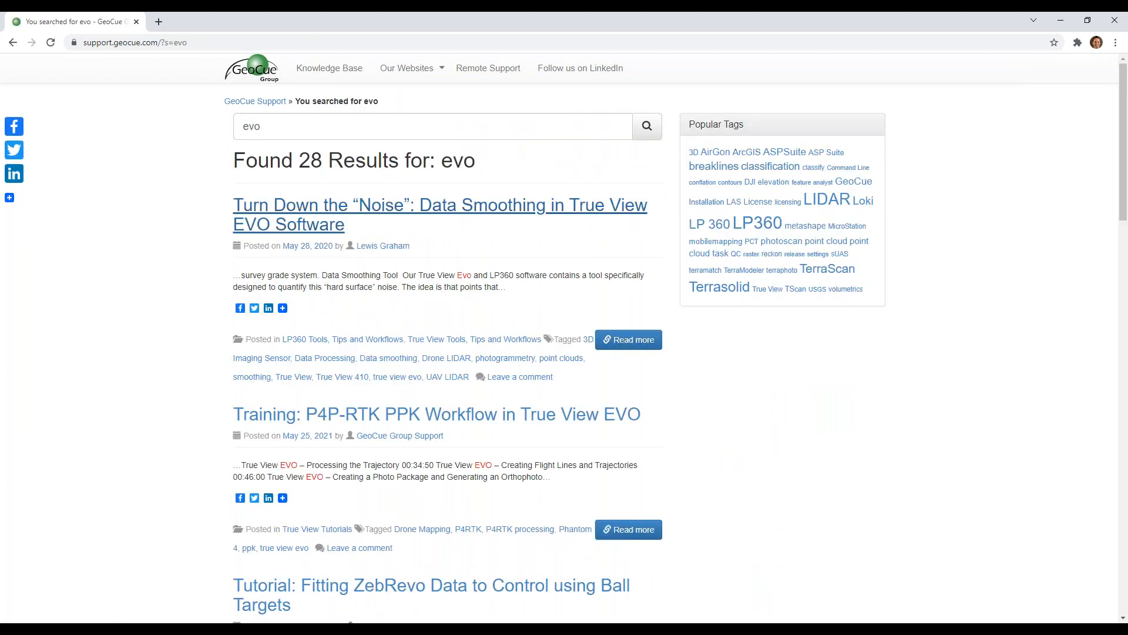
Refine the knowledge base search to "evo users guide" and open the True View EVO Users Guide.
left_click(531, 122)
type("users guide")
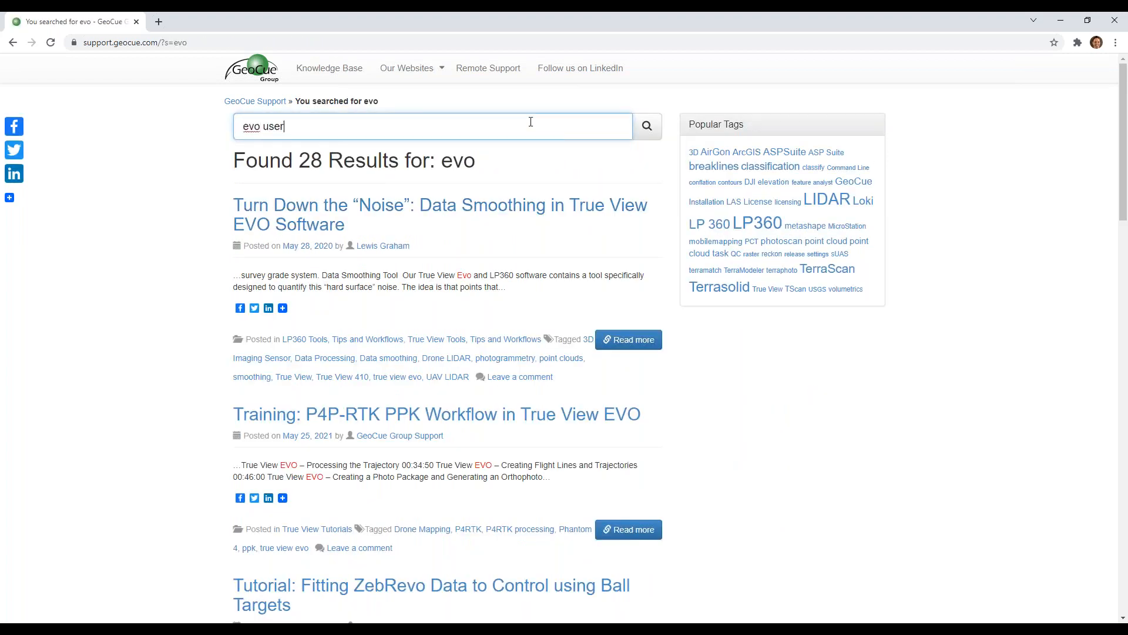
key("Return")
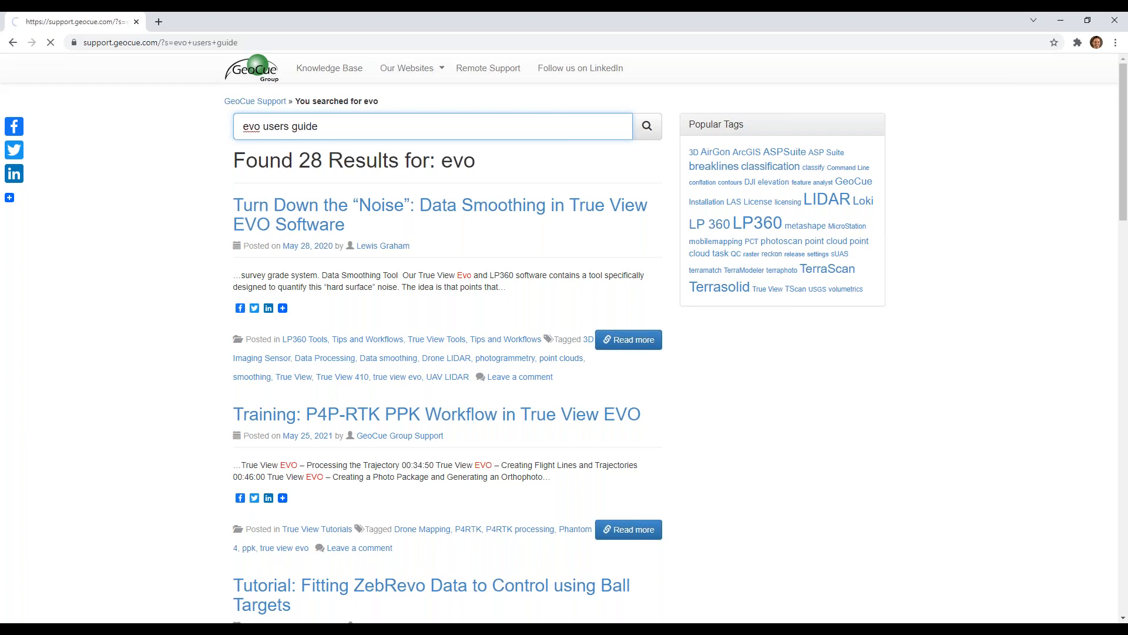
left_click(520, 224)
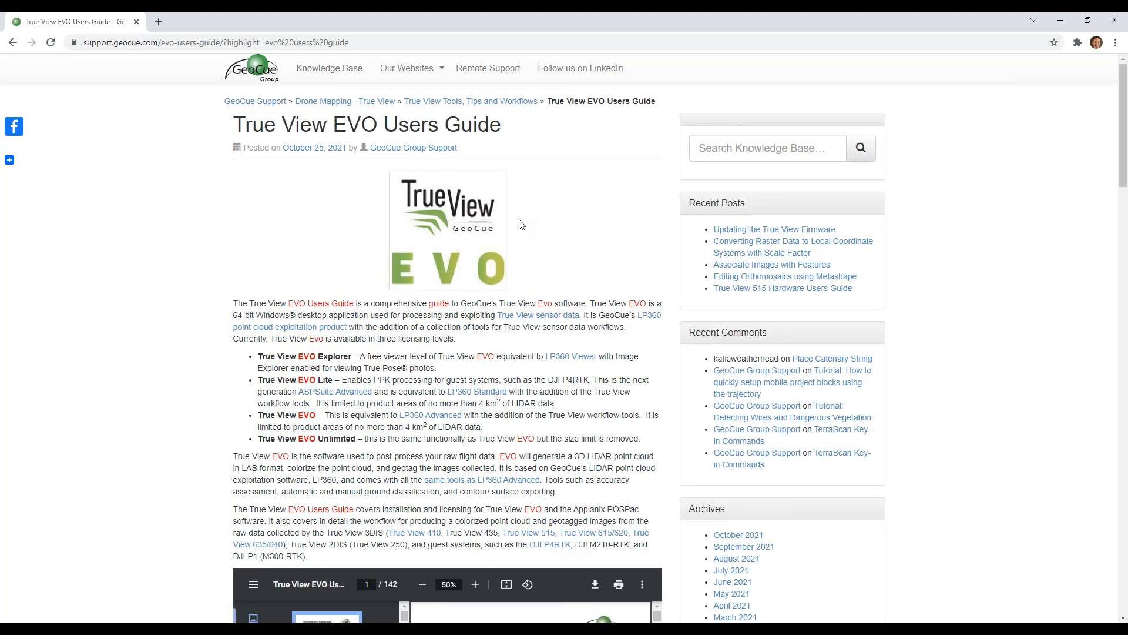
Browse the embedded guide's table of contents and go to the Metashape for EVO (MfE) section.
scroll(628, 211, "down", 7)
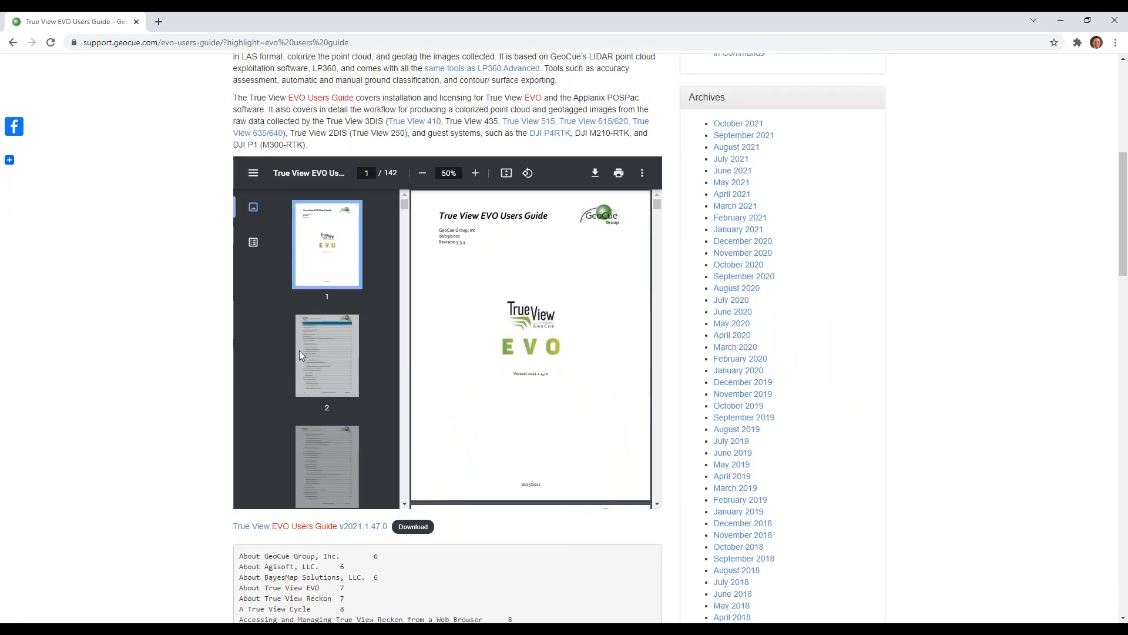
left_click(323, 371)
scroll(503, 356, "down", 3)
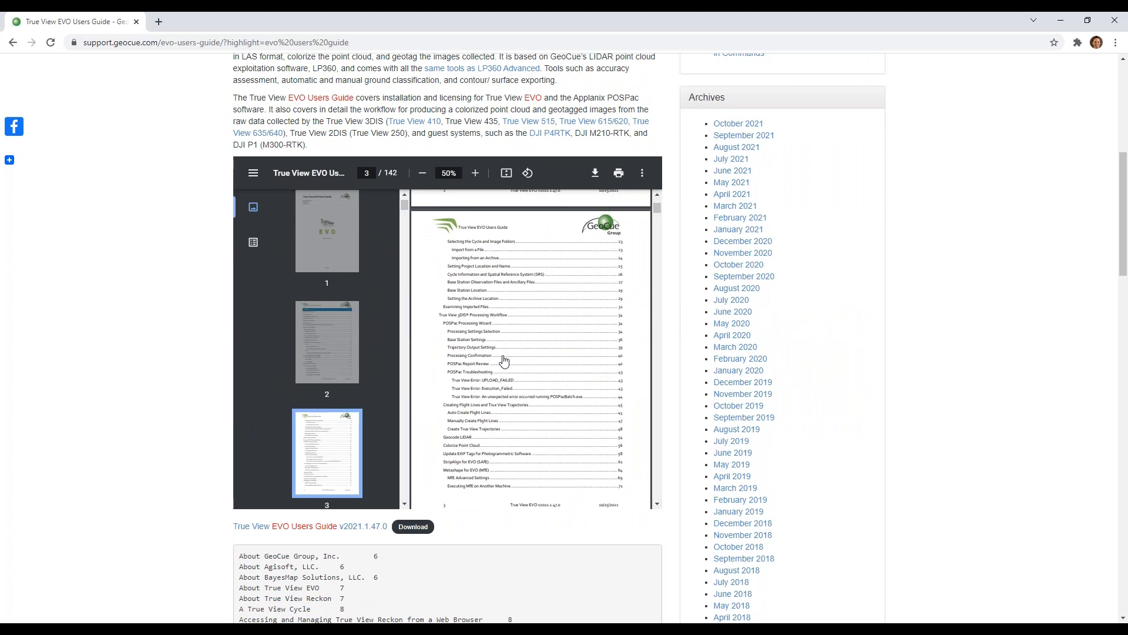
scroll(510, 371, "down", 3)
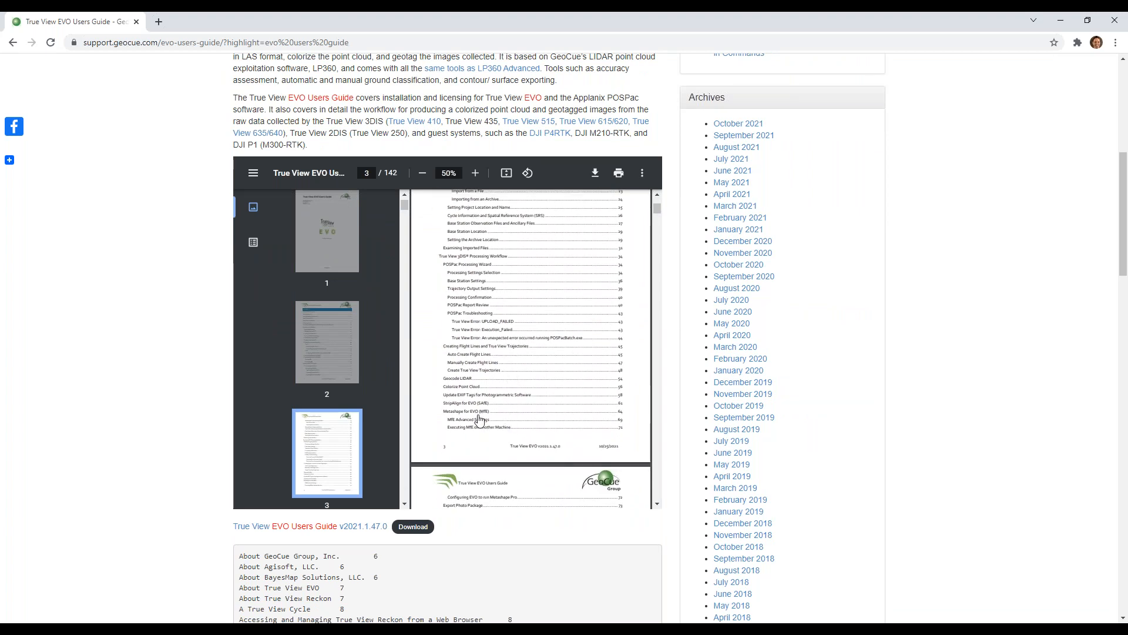
scroll(487, 435, "down", 1)
scroll(487, 435, "down", 3)
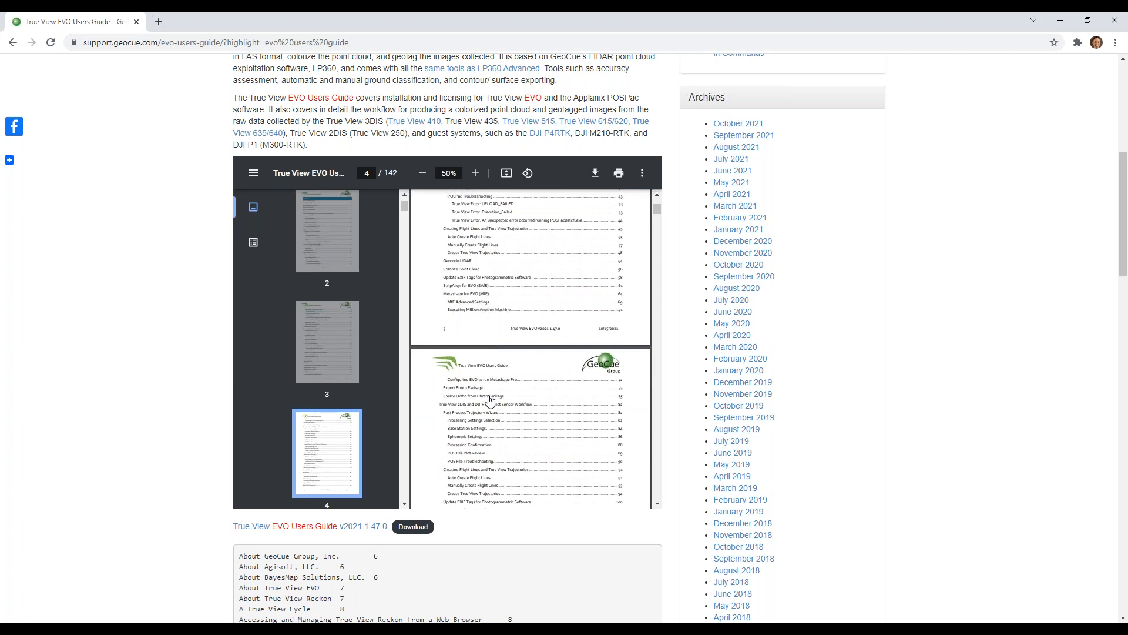
left_click(473, 295)
Read the Input DEM Layer instructions on pages 65 to 67, through the Classify by Statistics and Export LIDAR Data DEM settings.
scroll(582, 312, "down", 10)
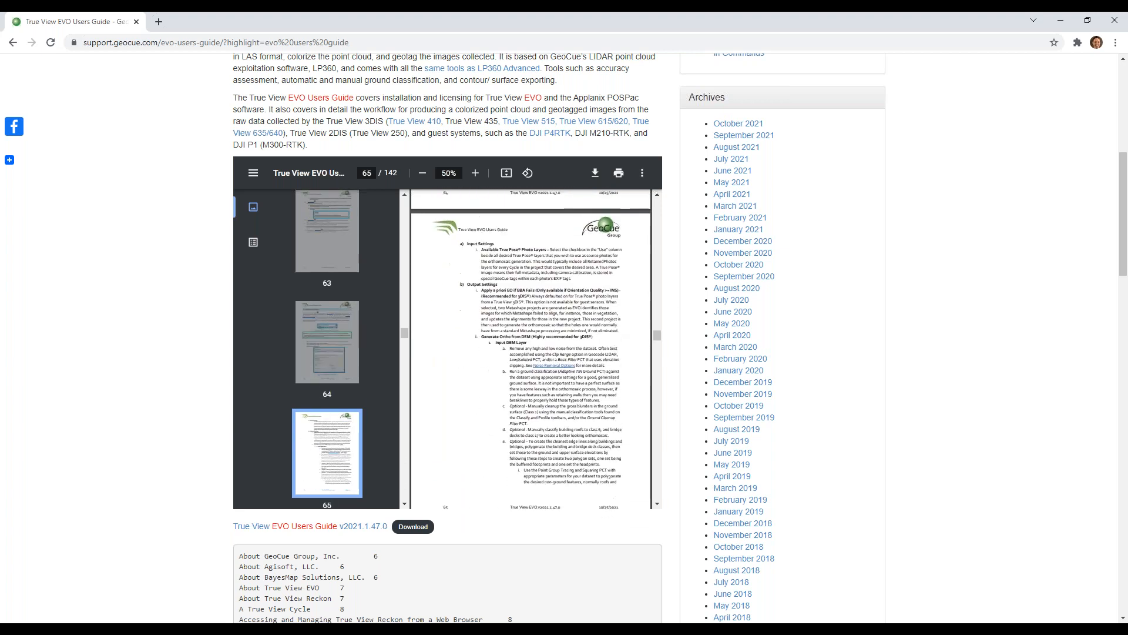
left_click_drag(500, 254, 568, 300)
scroll(588, 242, "down", 1)
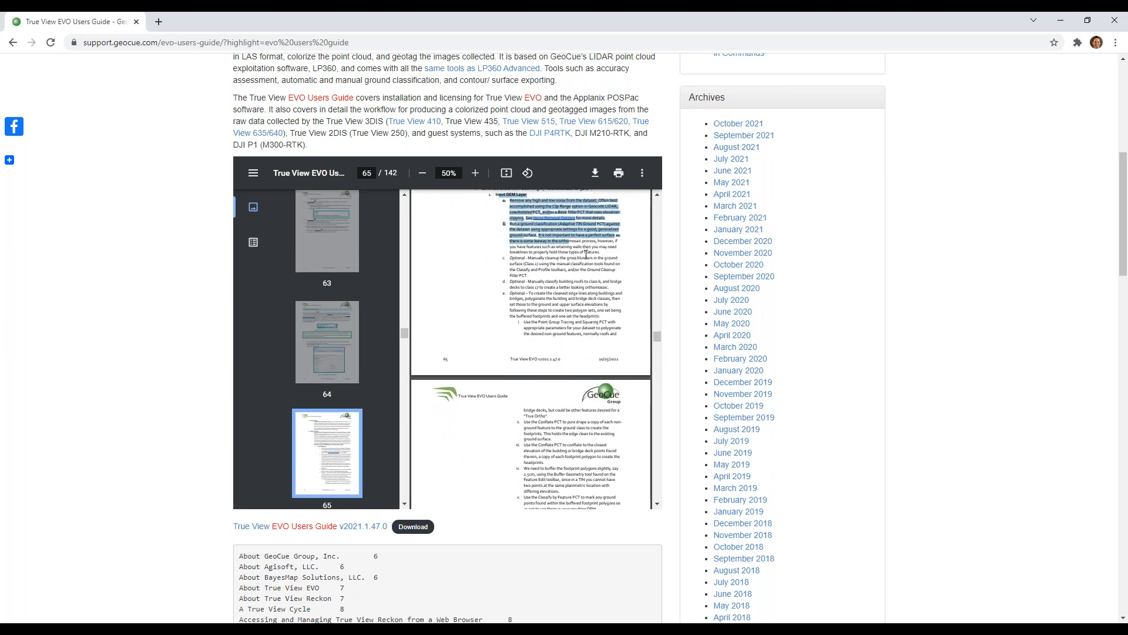
left_click(587, 252)
scroll(564, 291, "down", 1)
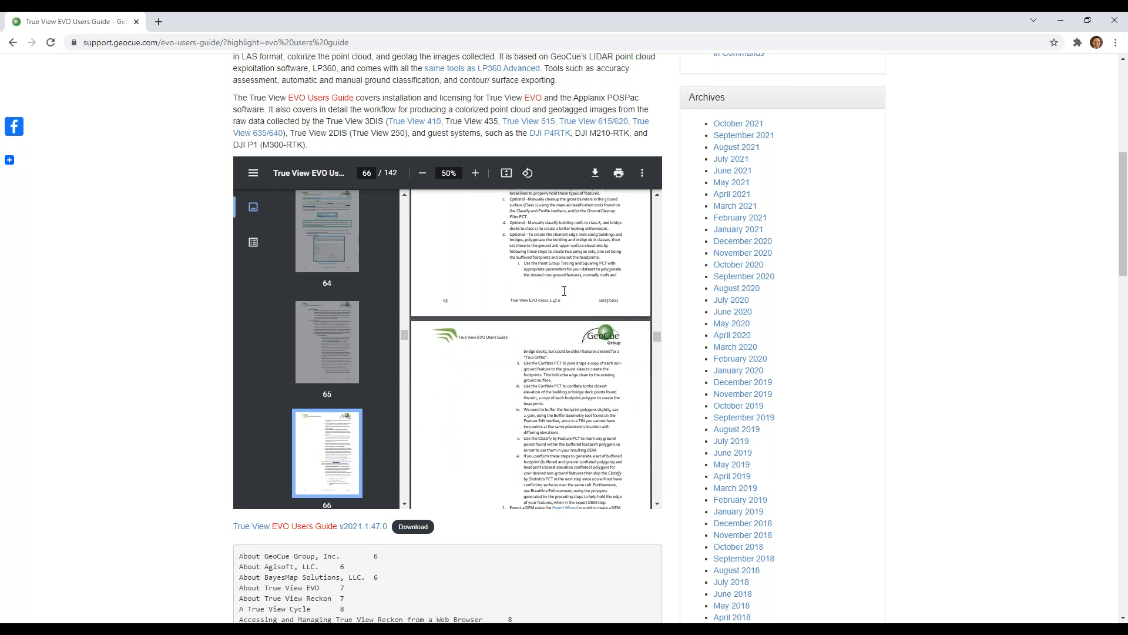
scroll(564, 291, "down", 1)
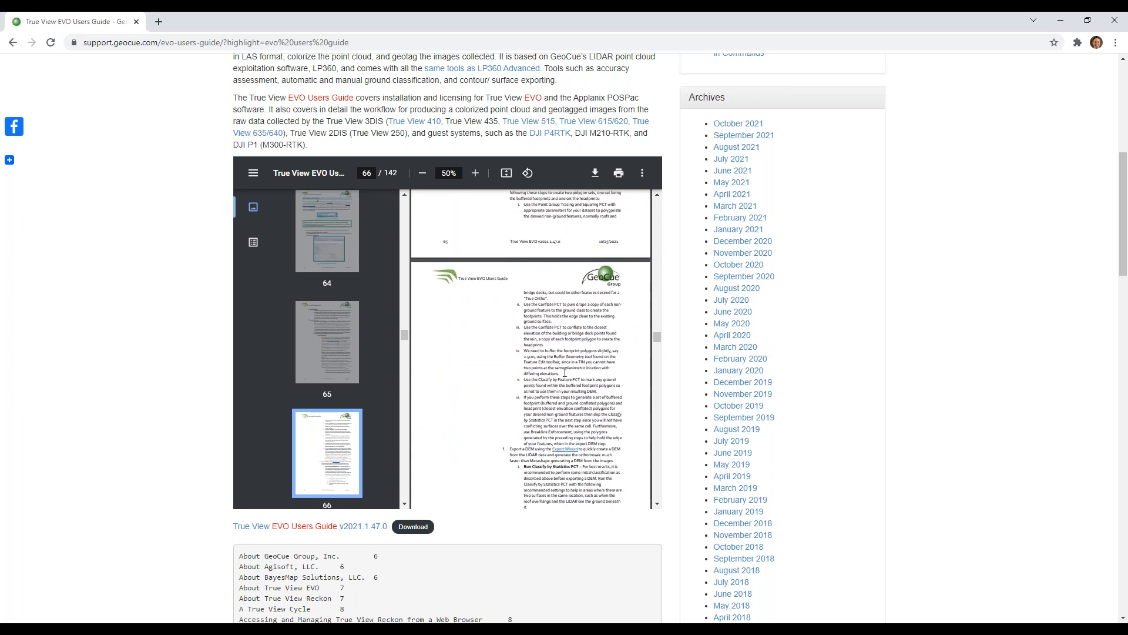
scroll(579, 374, "down", 1)
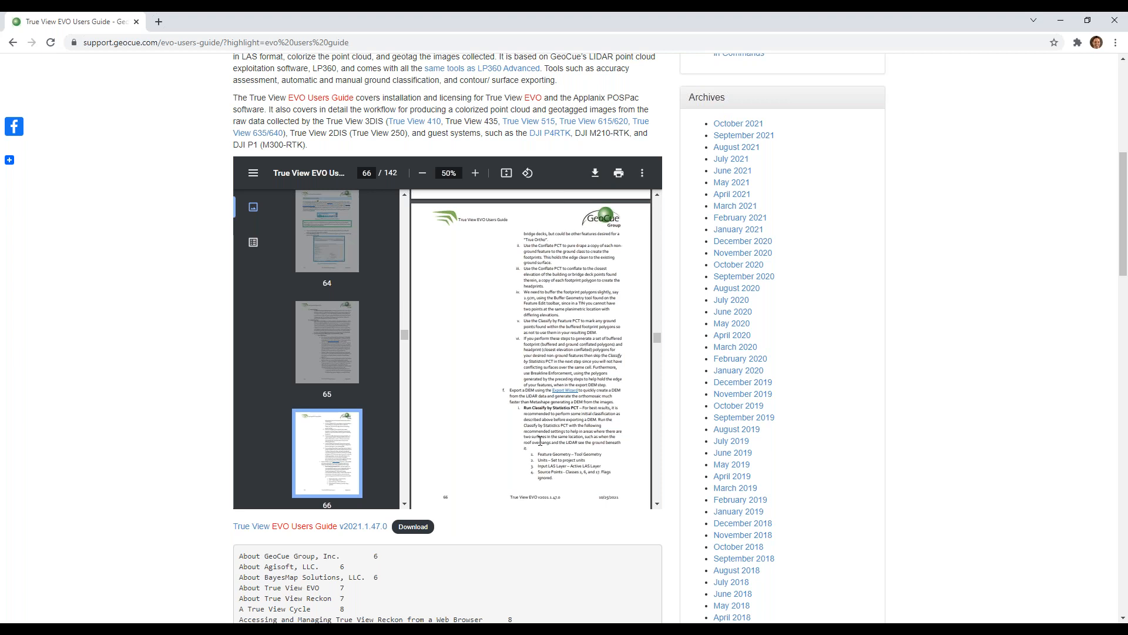
scroll(531, 419, "down", 1)
scroll(549, 375, "down", 2)
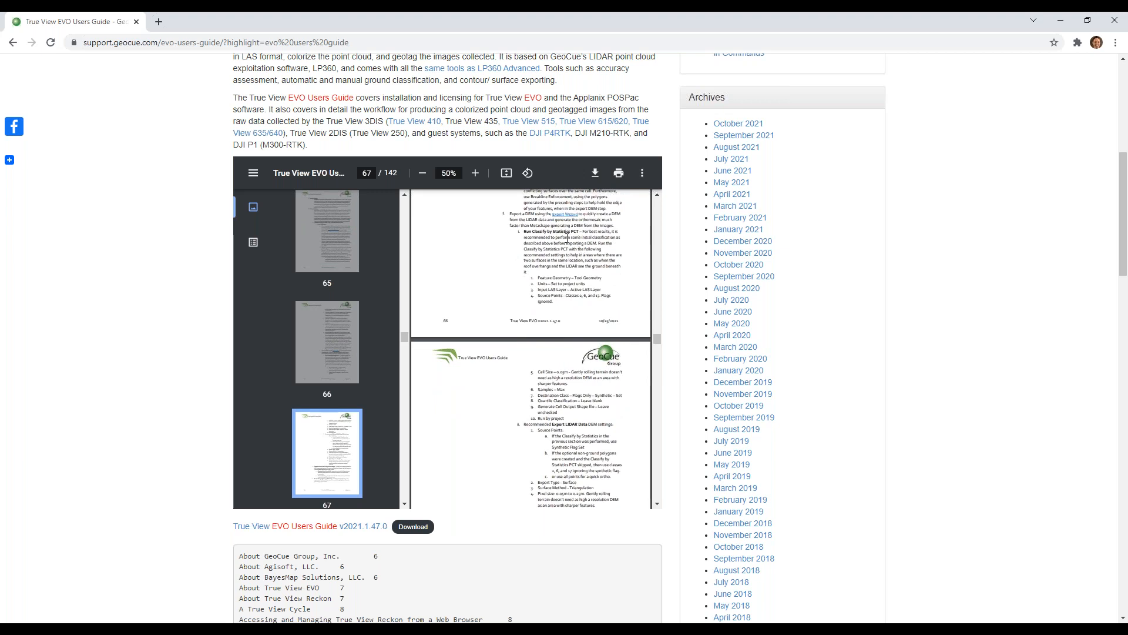
scroll(590, 288, "down", 1)
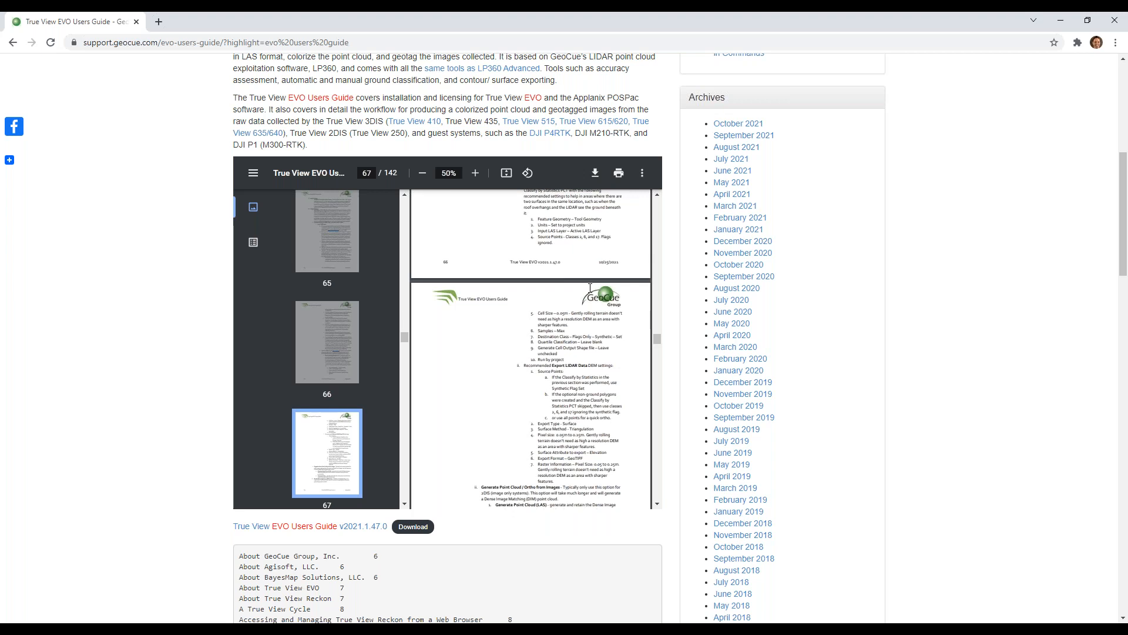
left_click(542, 629)
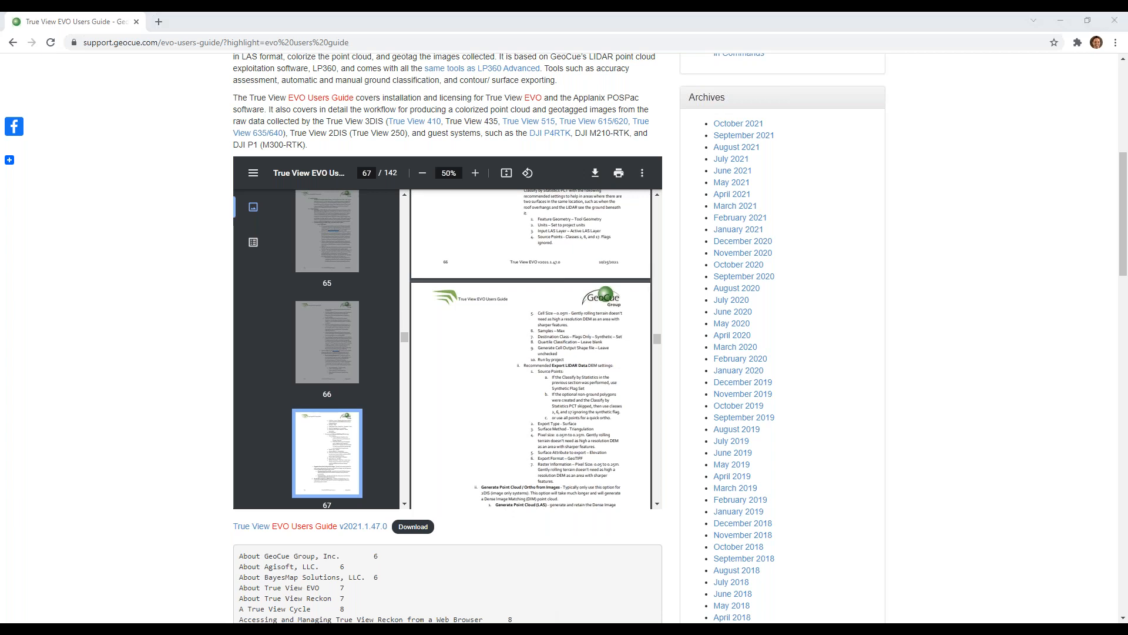